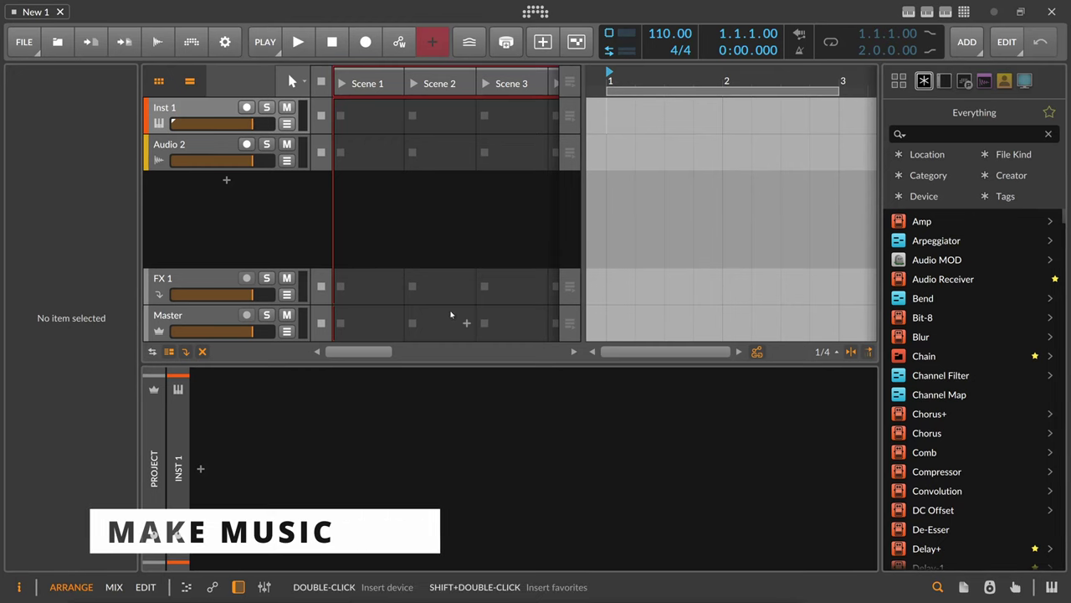
# Delete the Audio 2 track and insert a Poly Grid device on the Inst 1 track
pyautogui.click(216, 150)
pyautogui.press('Delete')
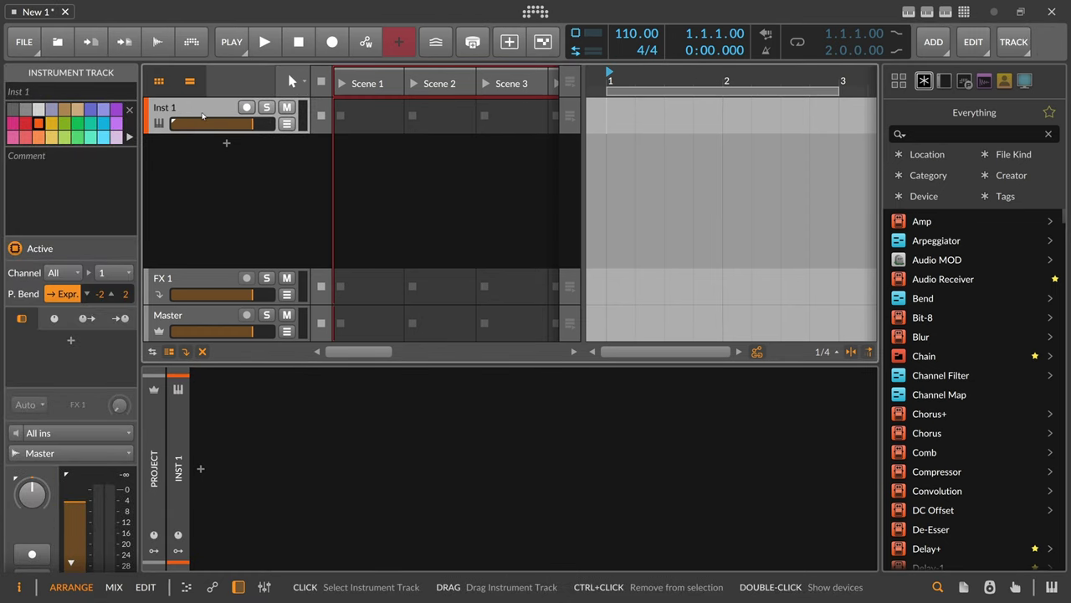
pyautogui.click(200, 470)
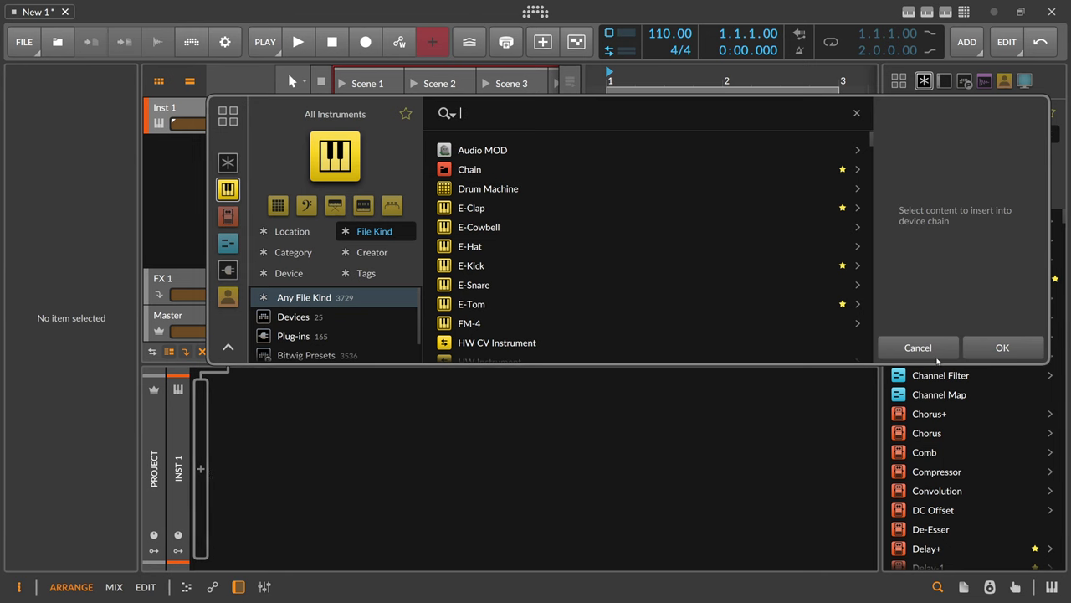
pyautogui.write('poly')
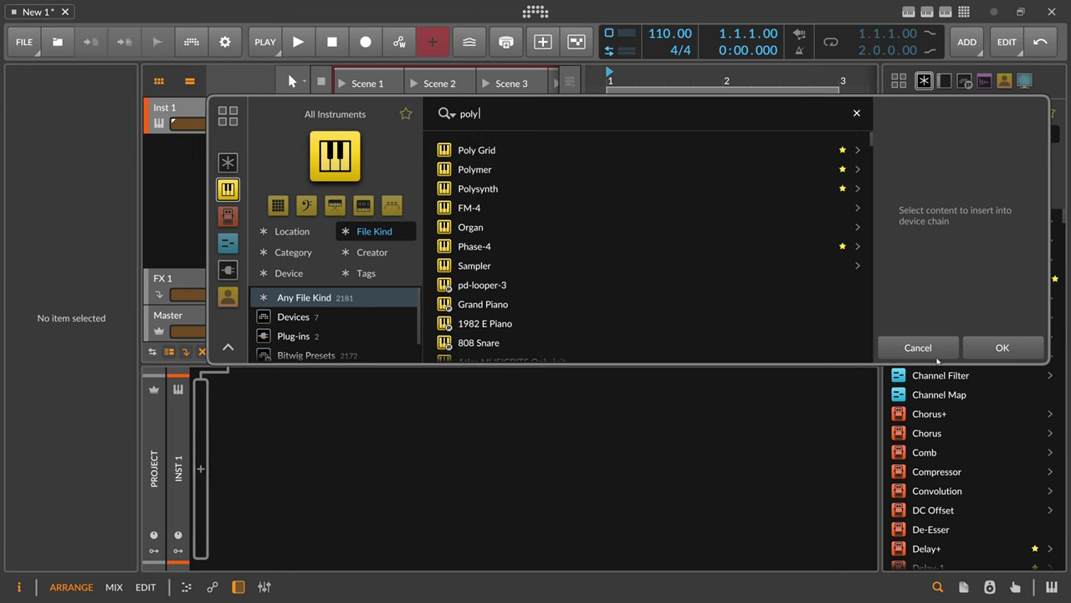
pyautogui.write(' grid')
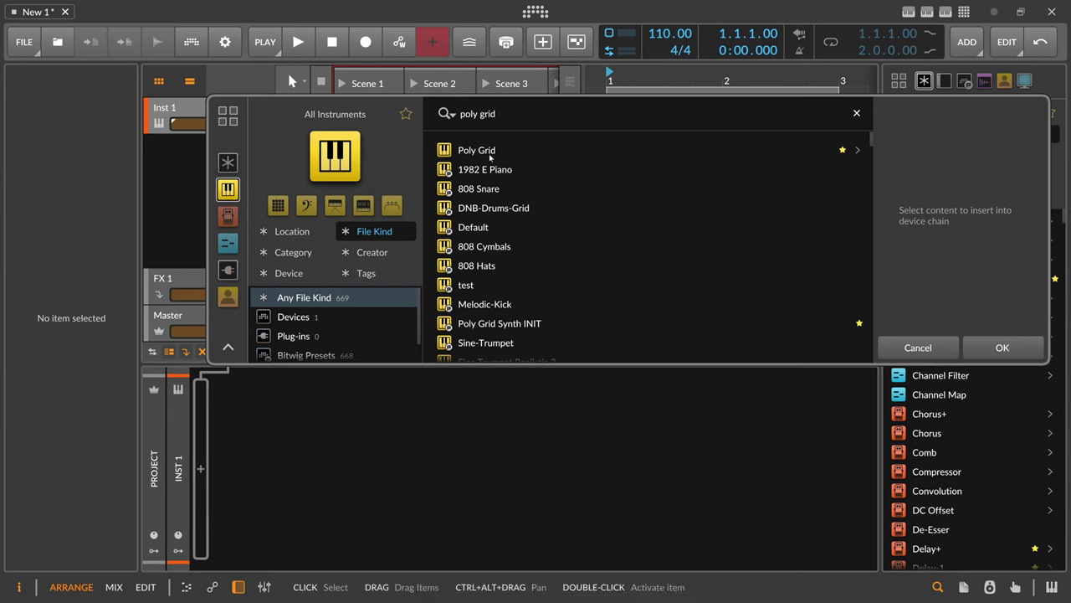
pyautogui.click(470, 151)
pyautogui.press('Return')
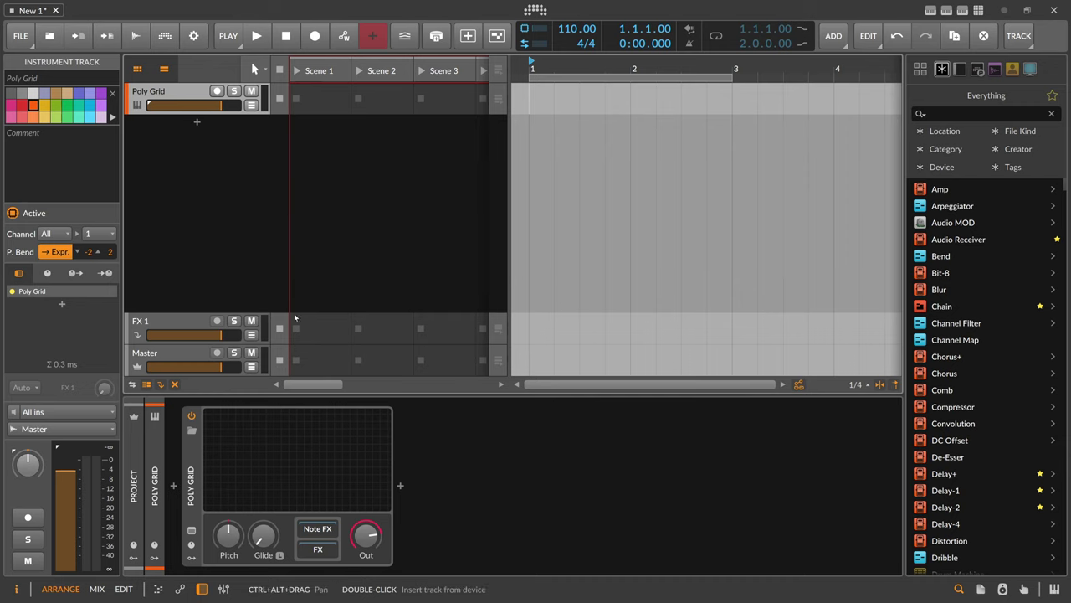
# Open the Poly Grid patch, add a Value module to the empty canvas and name it Notes
pyautogui.click(343, 438)
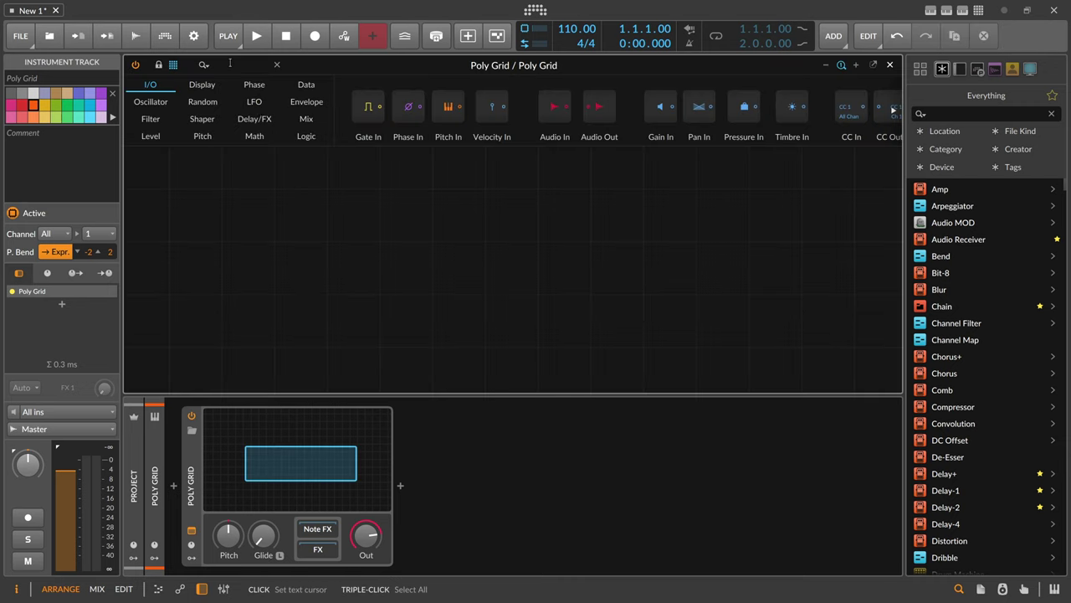
pyautogui.write('value')
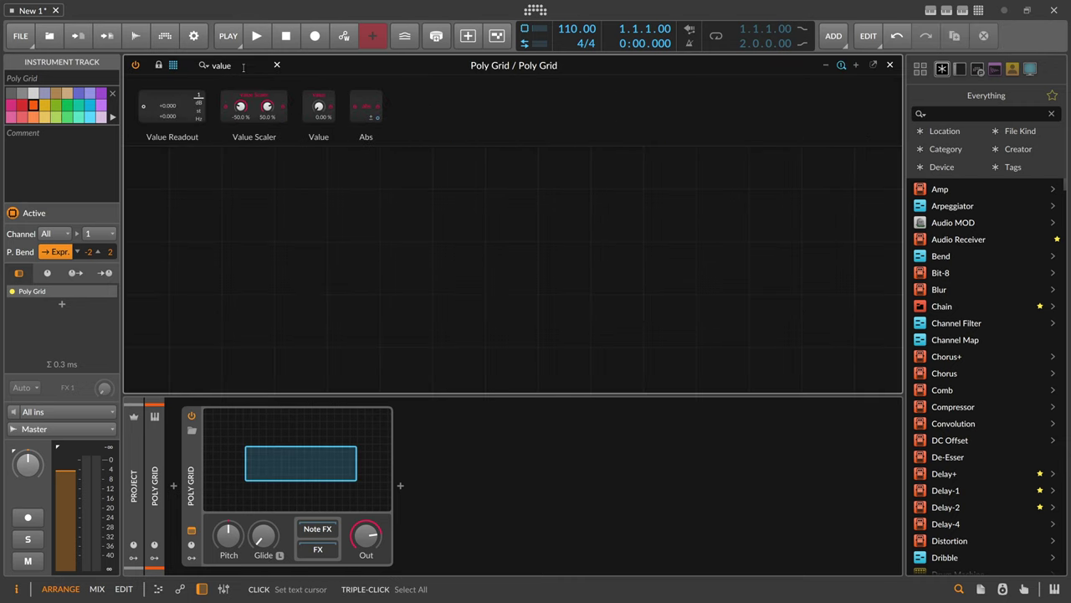
pyautogui.moveTo(309, 108); pyautogui.dragTo(354, 237)
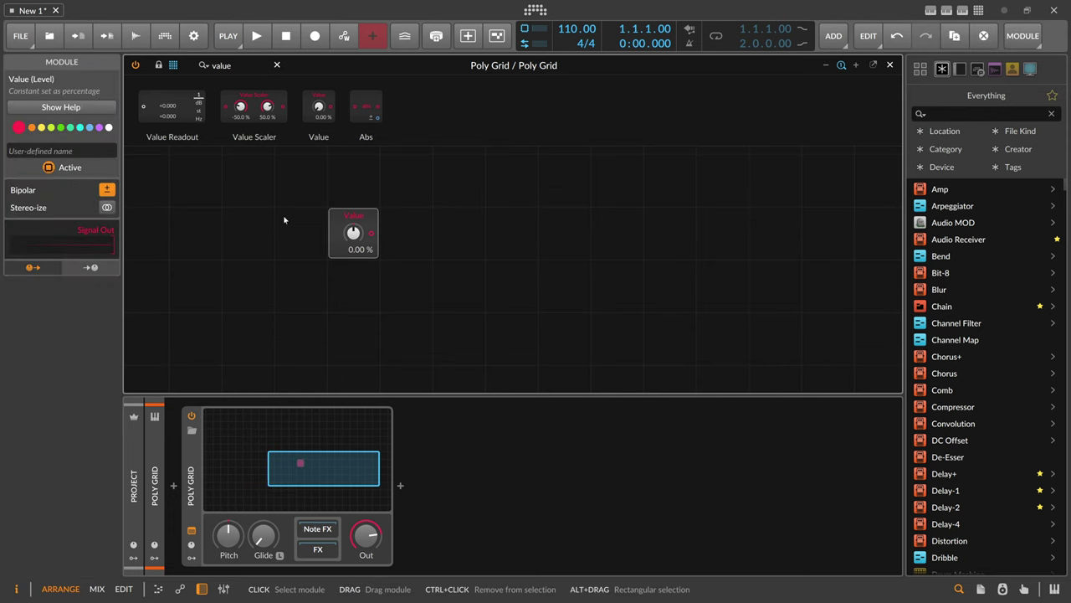
pyautogui.click(57, 151)
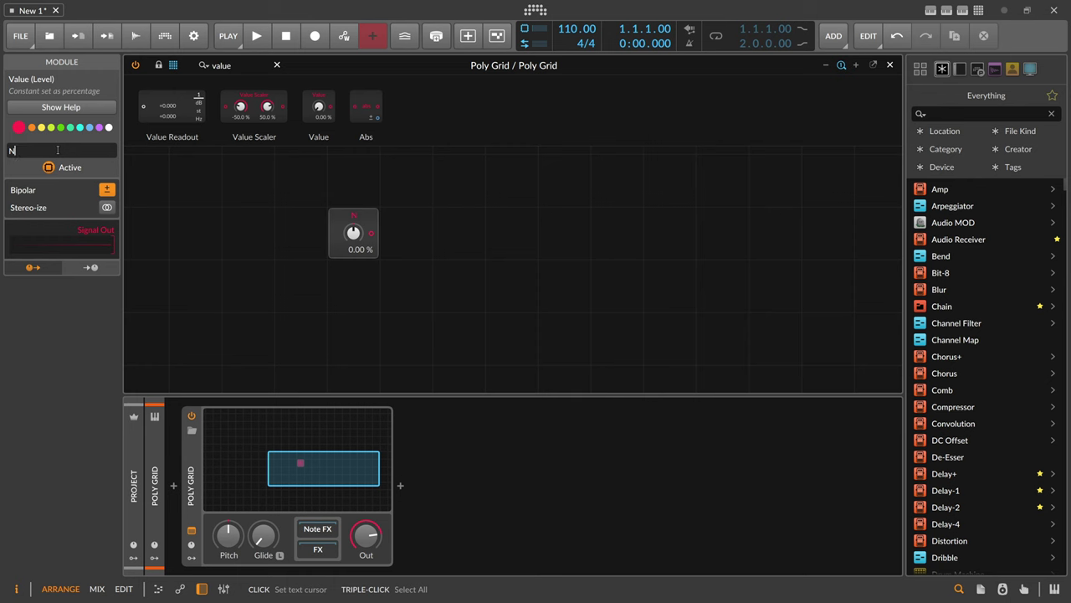
# Add a Pitch Quantize module directly after the Notes module so that it receives the Notes output
pyautogui.click(226, 65)
pyautogui.write('quan')
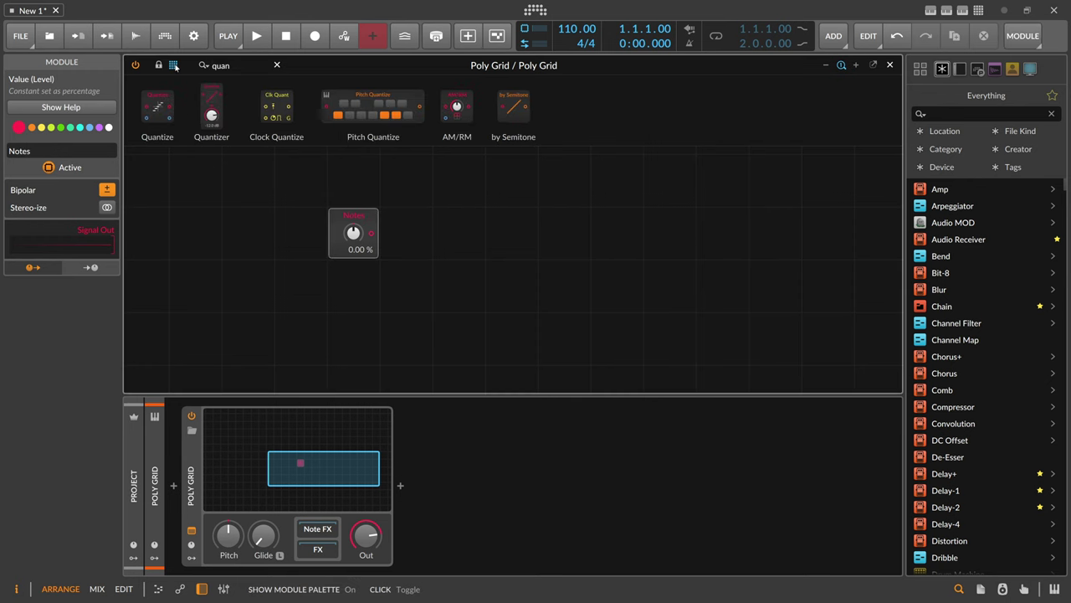
pyautogui.moveTo(385, 102); pyautogui.dragTo(435, 232)
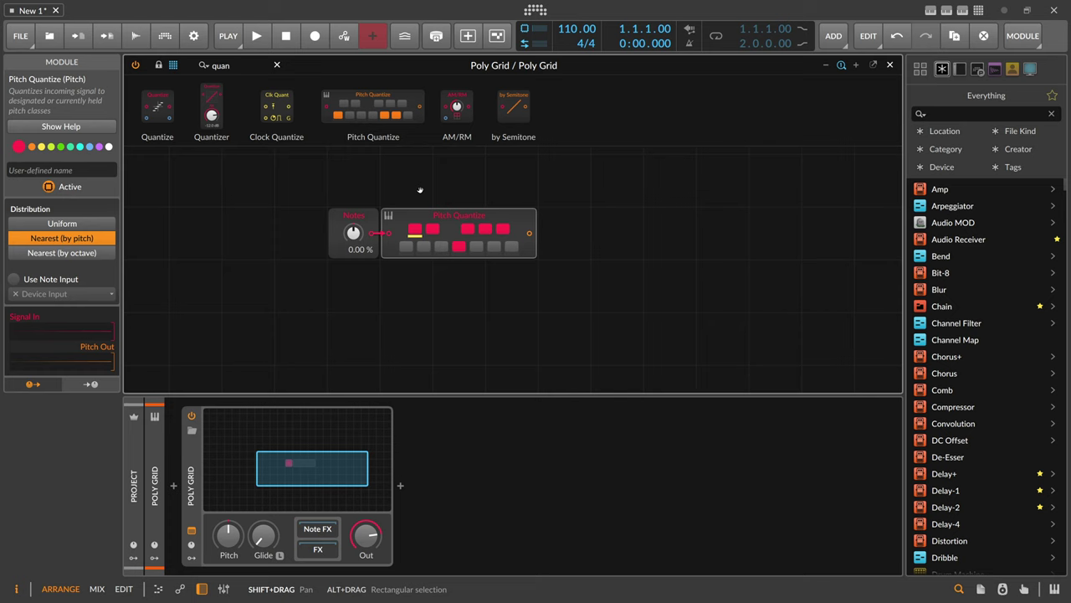
pyautogui.keyDown('shift'); pyautogui.moveTo(420, 190); pyautogui.dragTo(321, 254); pyautogui.keyUp('shift')
pyautogui.scroll(-2, 352, 239)
pyautogui.keyDown('shift'); pyautogui.moveTo(431, 244); pyautogui.dragTo(384, 214); pyautogui.keyUp('shift')
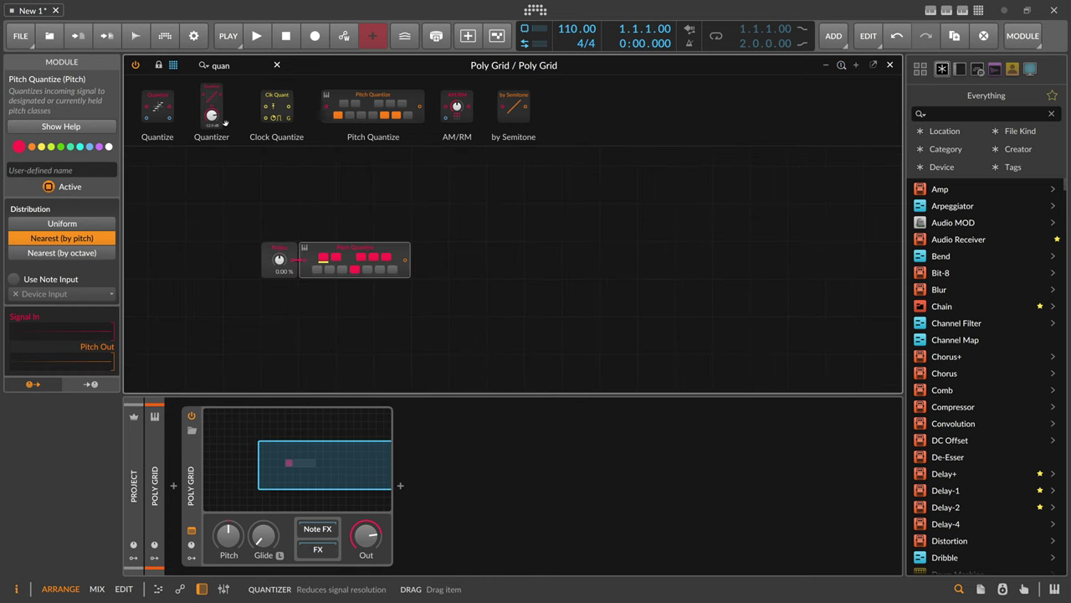
# Show the Poly Grid's modulator slots and insert a Steps modulator in the first one
pyautogui.click(191, 545)
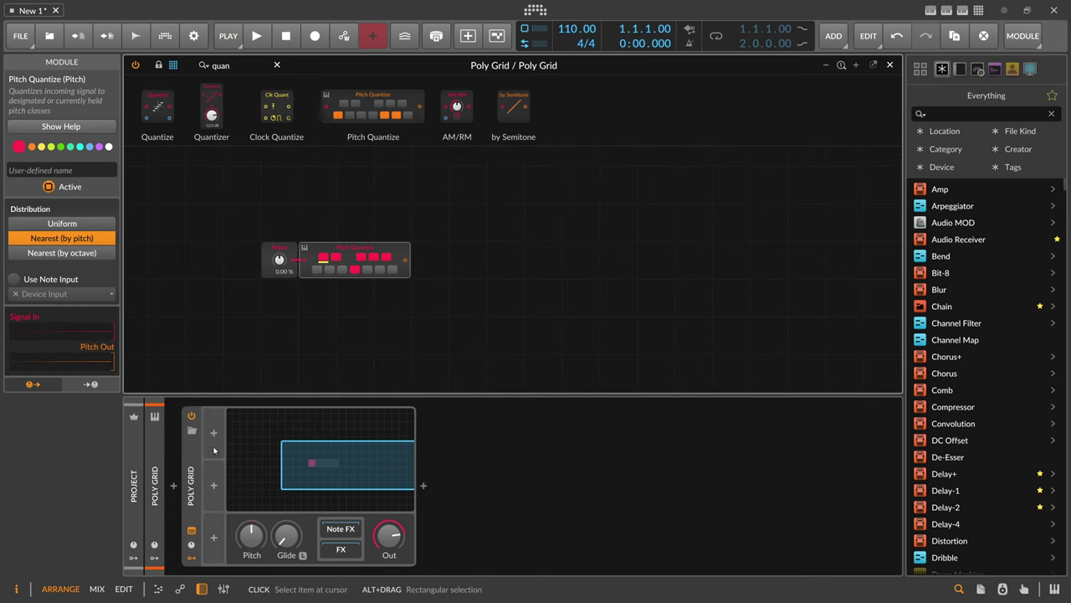
pyautogui.click(213, 433)
pyautogui.write('step')
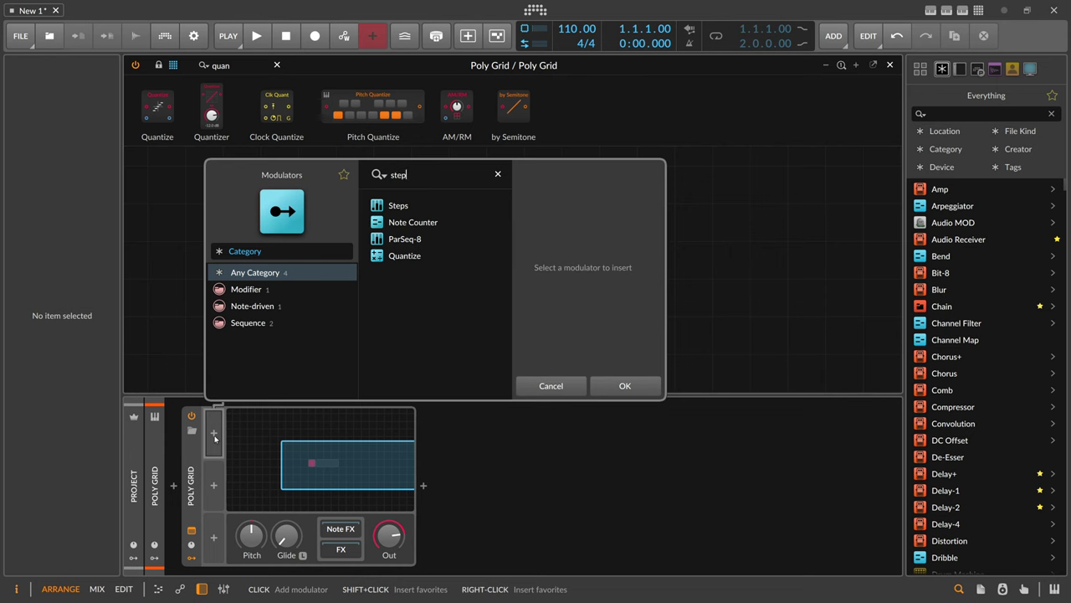
pyautogui.press('Return')
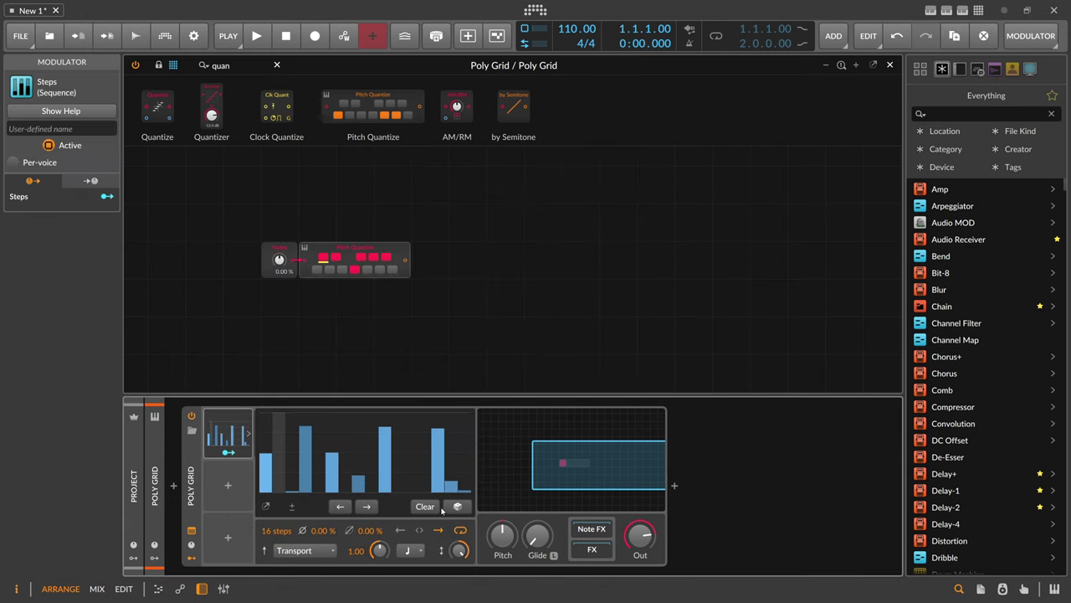
# Switch the Steps modulator to bipolar and randomize its step pattern
pyautogui.click(457, 506)
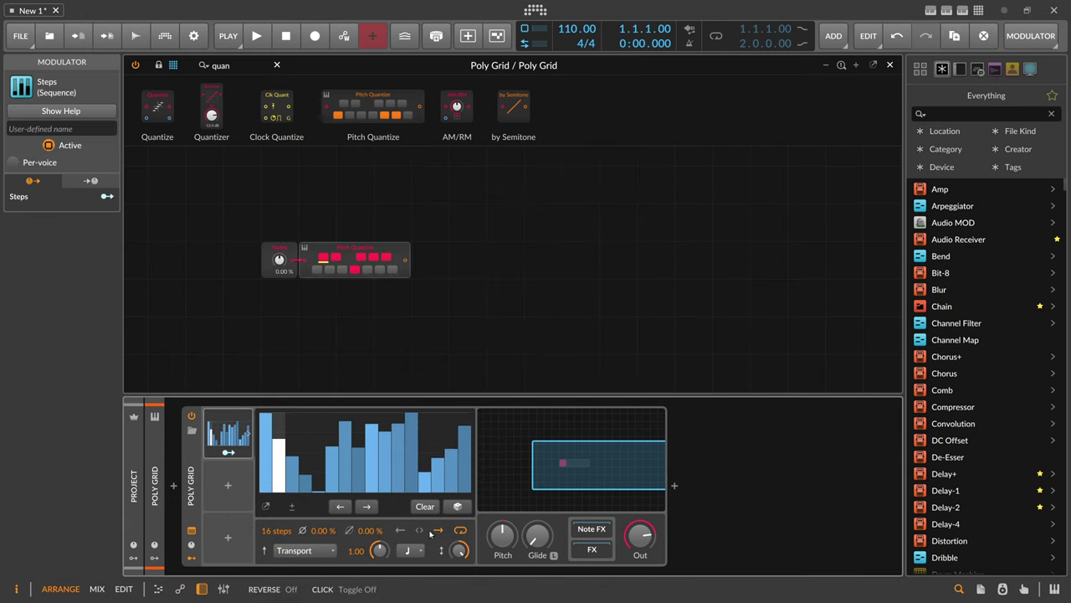
pyautogui.click(292, 507)
pyautogui.click(456, 506)
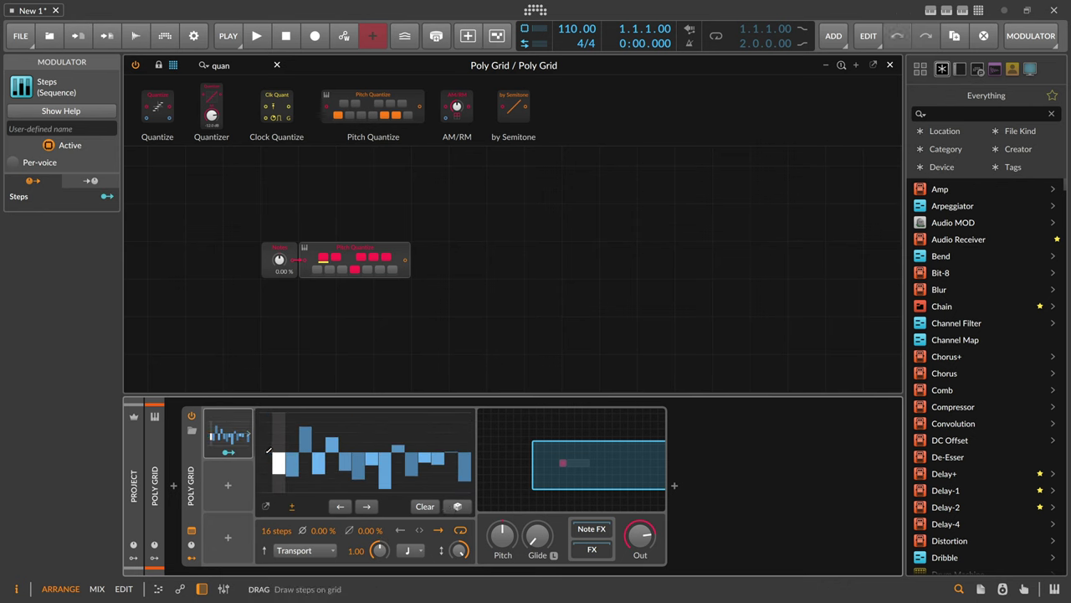
# Map the Steps modulator to the Notes knob with an amount of 0.200 and set its length to 7 steps
pyautogui.click(229, 452)
pyautogui.moveTo(278, 260); pyautogui.dragTo(279, 255)
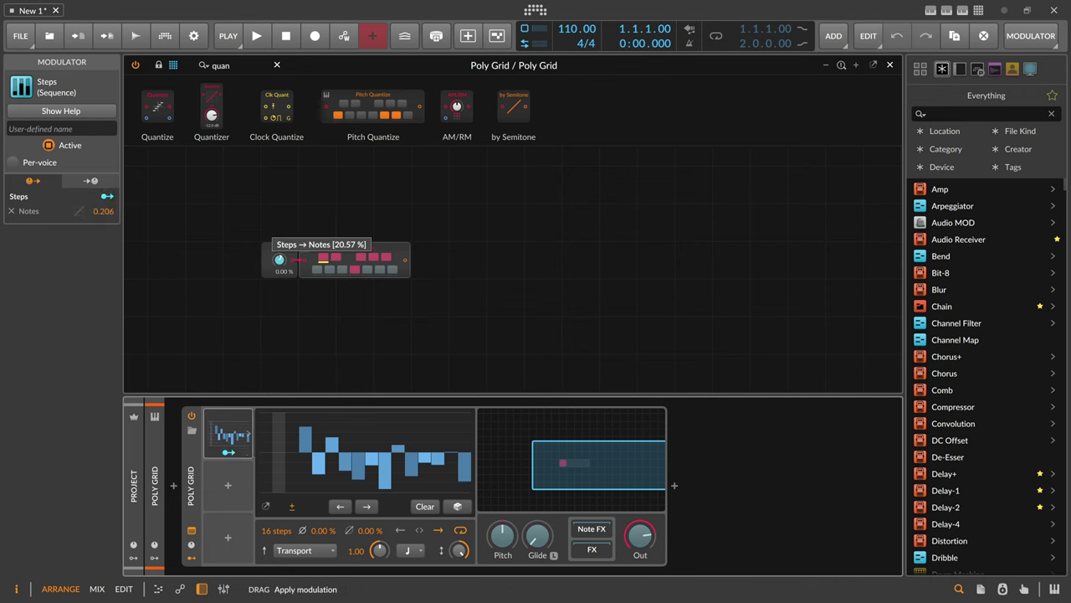
pyautogui.click(235, 452)
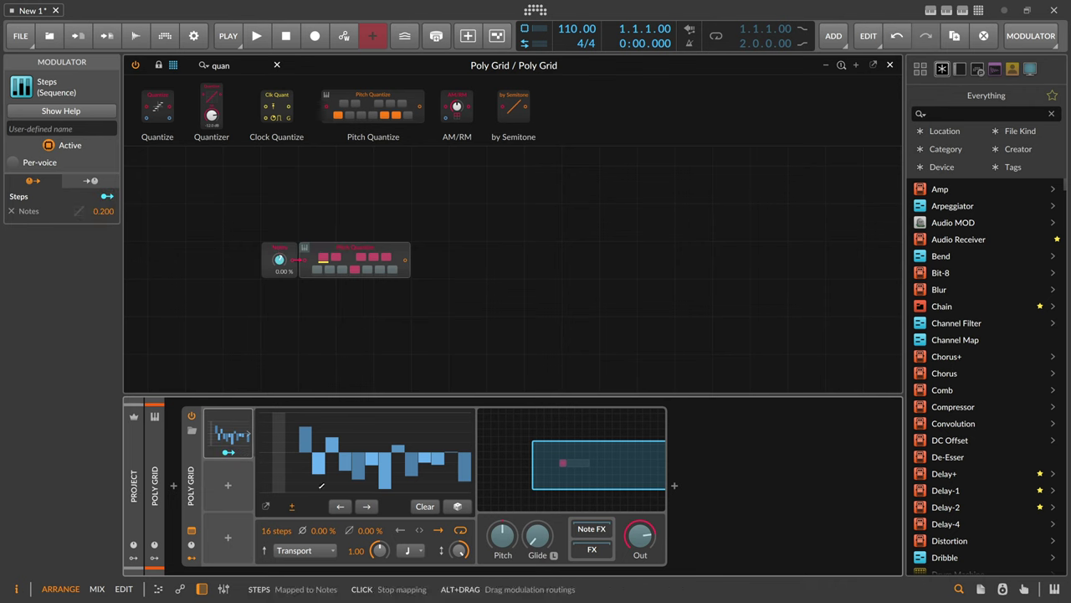
pyautogui.moveTo(272, 530); pyautogui.dragTo(272, 559)
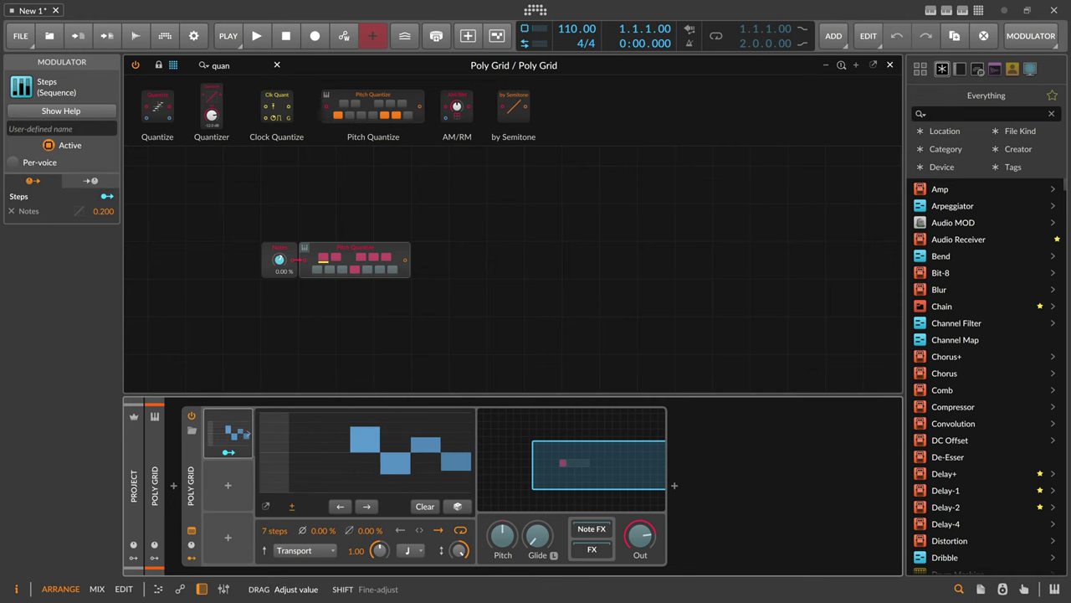
# Duplicate the Steps modulator, place the copy in the slot below the original and set its length to 16 steps
pyautogui.click(228, 485)
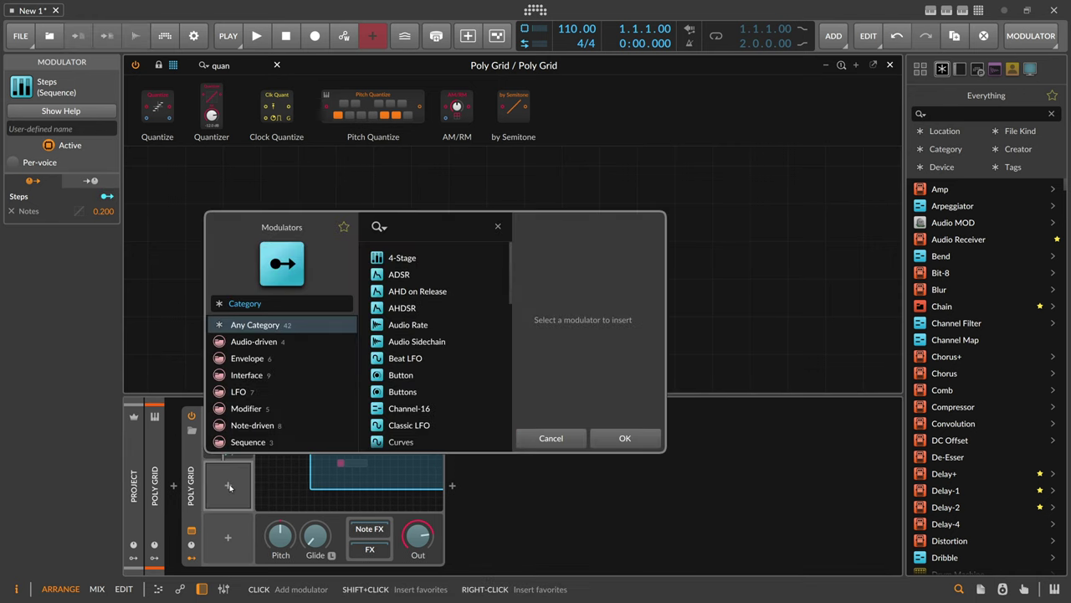
pyautogui.press('Escape')
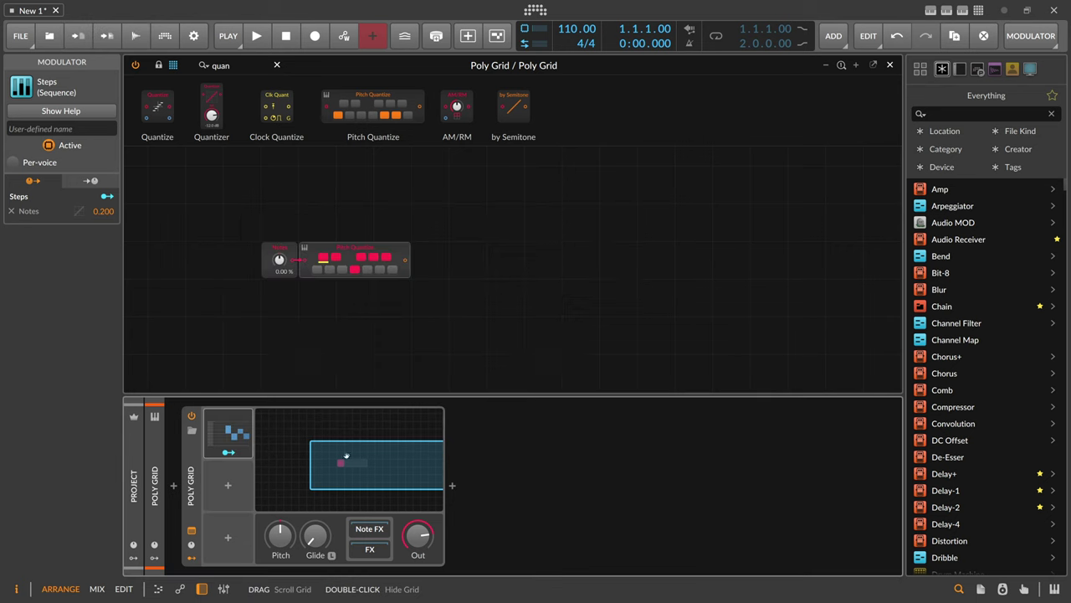
pyautogui.rightClick(232, 435)
pyautogui.click(361, 500)
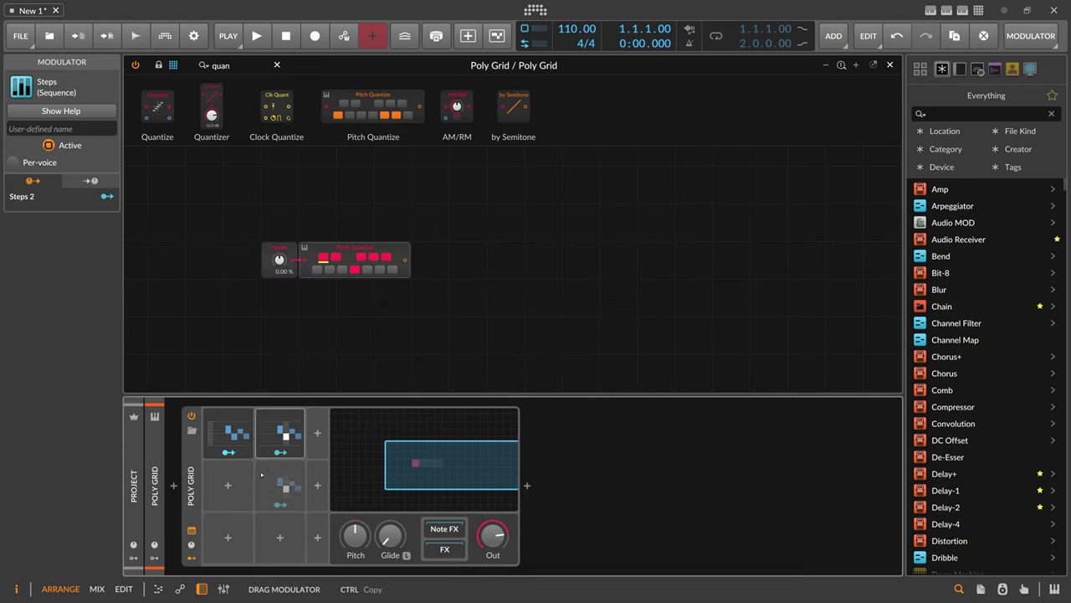
pyautogui.click(280, 434)
pyautogui.moveTo(272, 532); pyautogui.dragTo(307, 512)
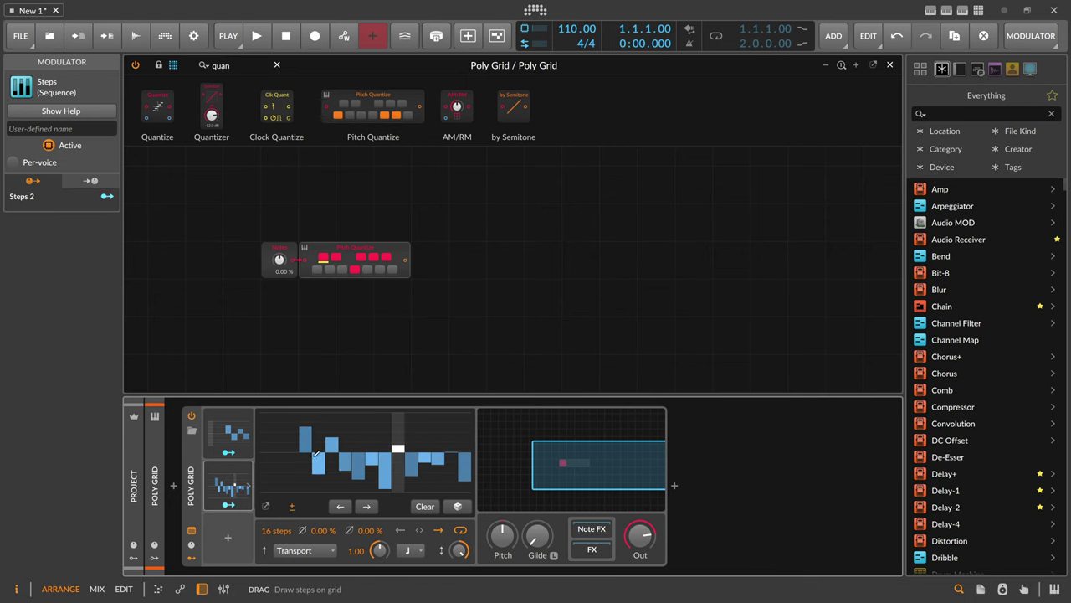
# Flatten all but the last few steps of the 16-step modulator, name it octaves, and name the 7-step one pitches
pyautogui.moveTo(316, 453); pyautogui.dragTo(402, 452)
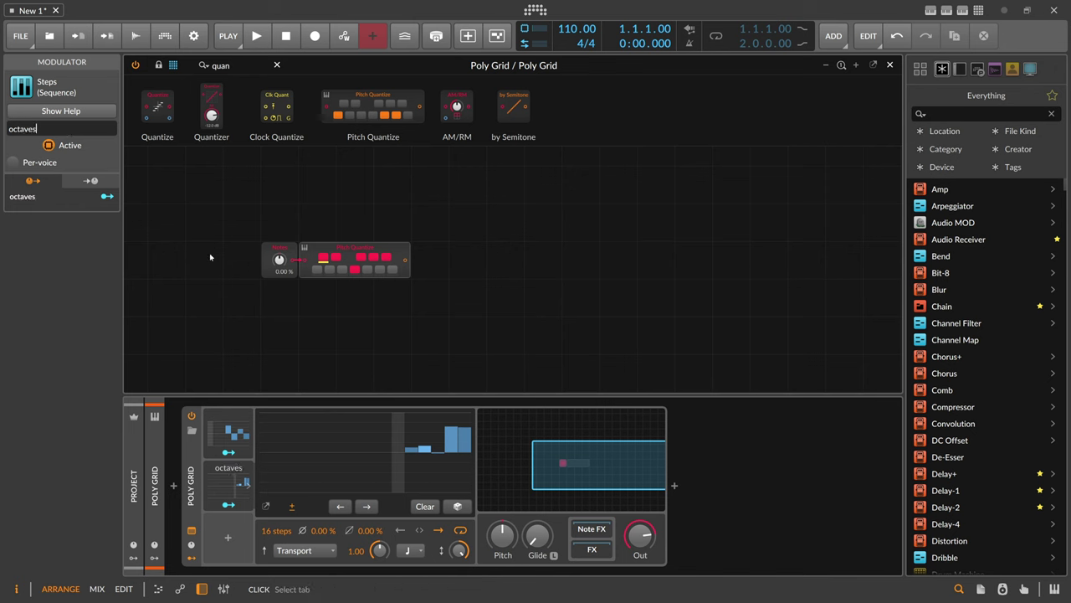
pyautogui.click(228, 431)
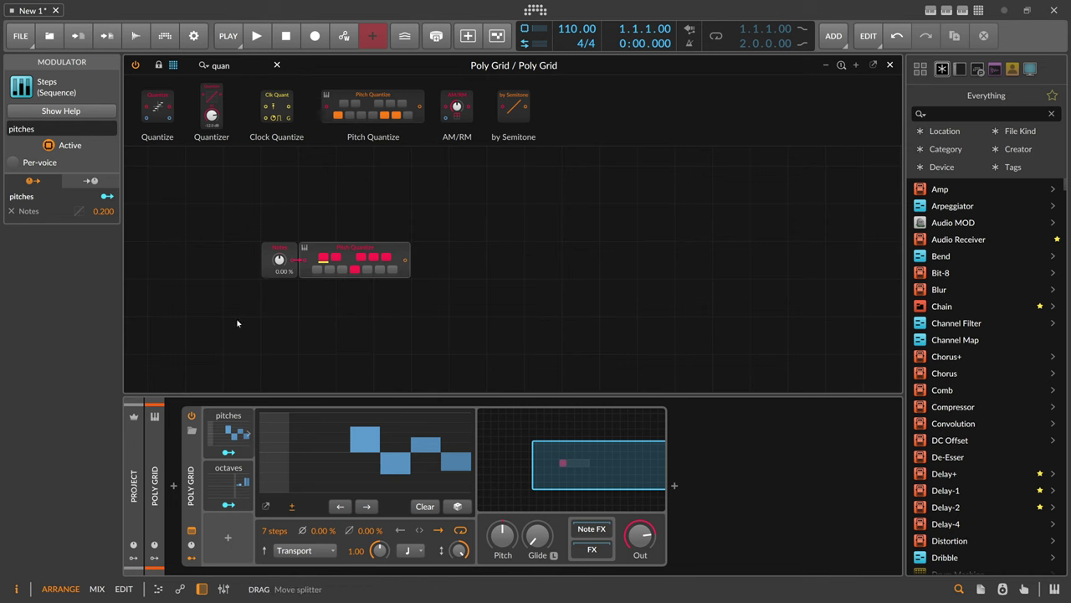
# Change the timebase of the octaves modulator and set the timebase of the pitches modulator to eighth notes
pyautogui.click(229, 483)
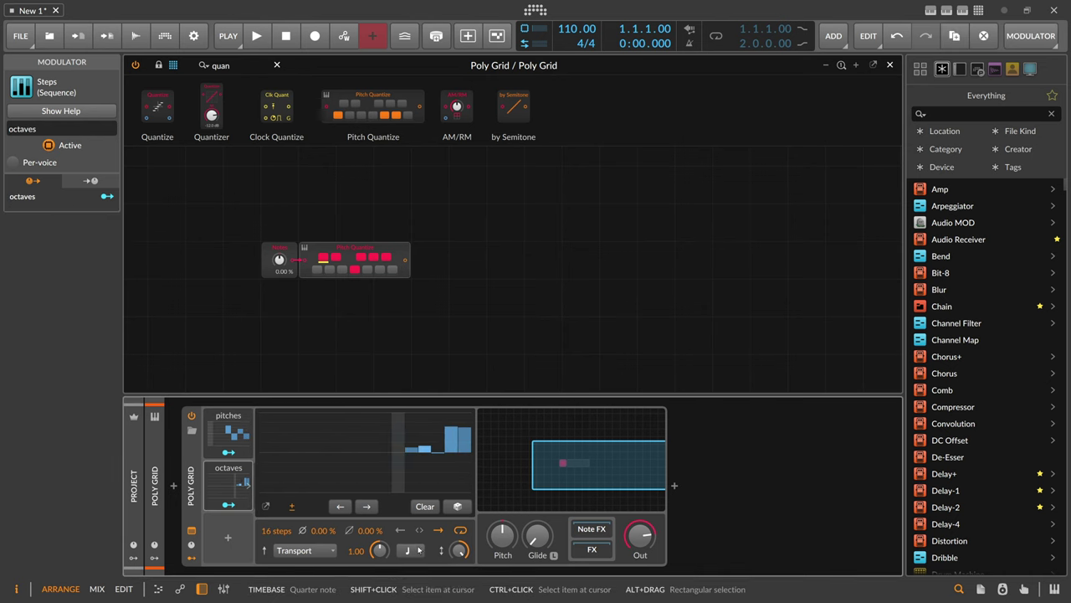
pyautogui.click(418, 549)
pyautogui.click(443, 324)
pyautogui.click(229, 431)
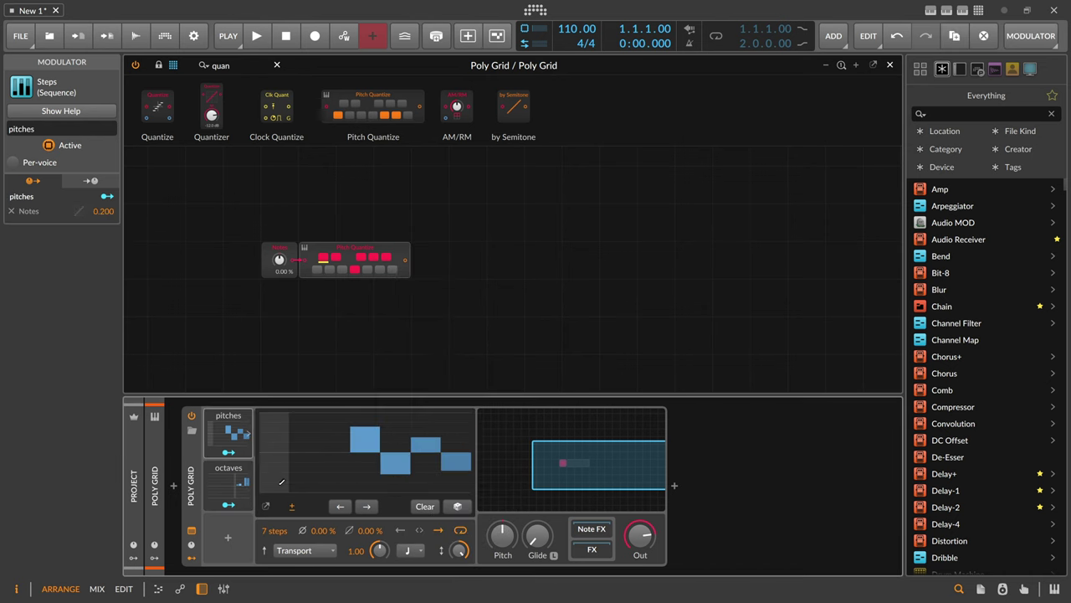
pyautogui.click(414, 549)
pyautogui.click(444, 339)
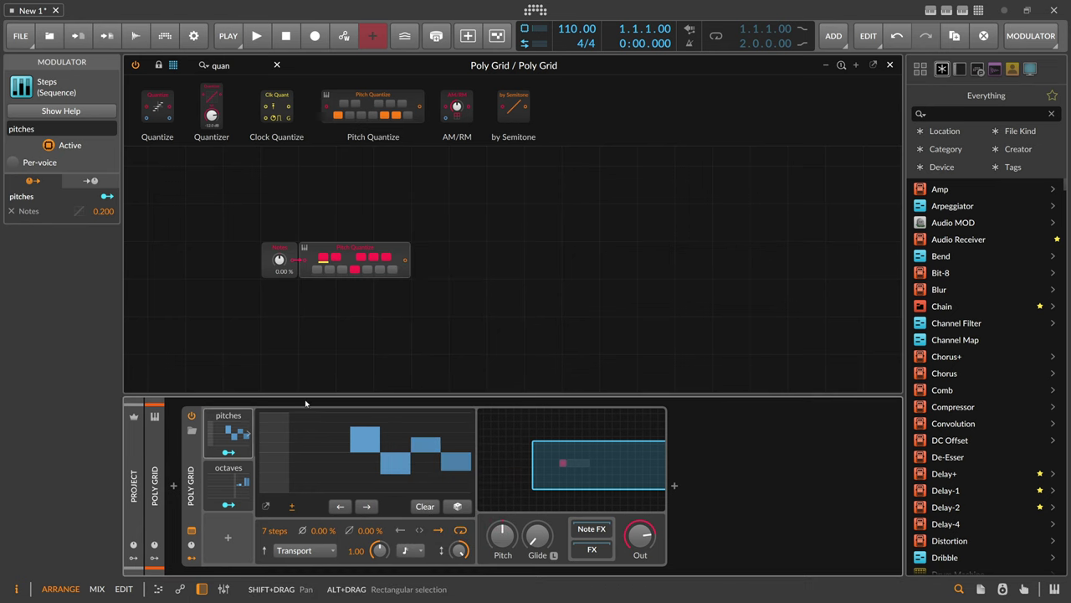
# Start playback and set the project tempo to 85 BPM
pyautogui.click(430, 297)
pyautogui.press('space')
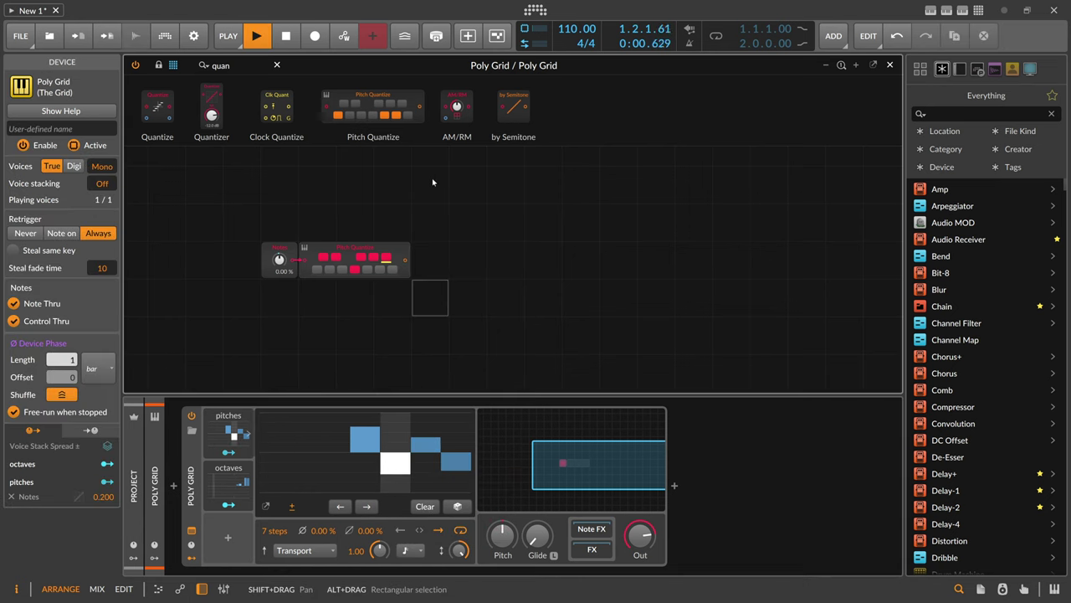
pyautogui.doubleClick(577, 28)
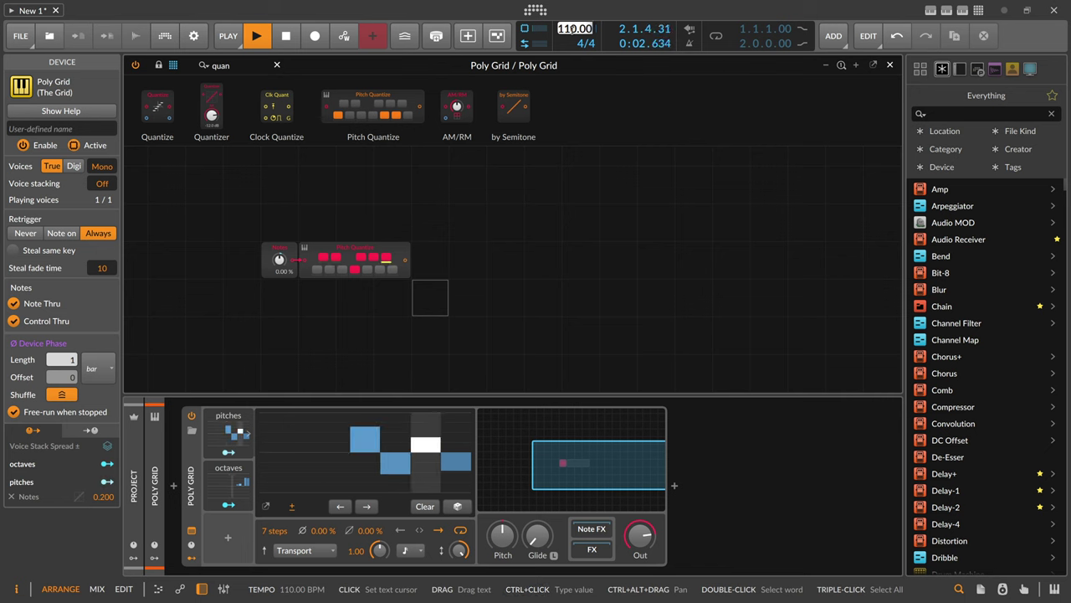
pyautogui.write('85')
pyautogui.press('Return')
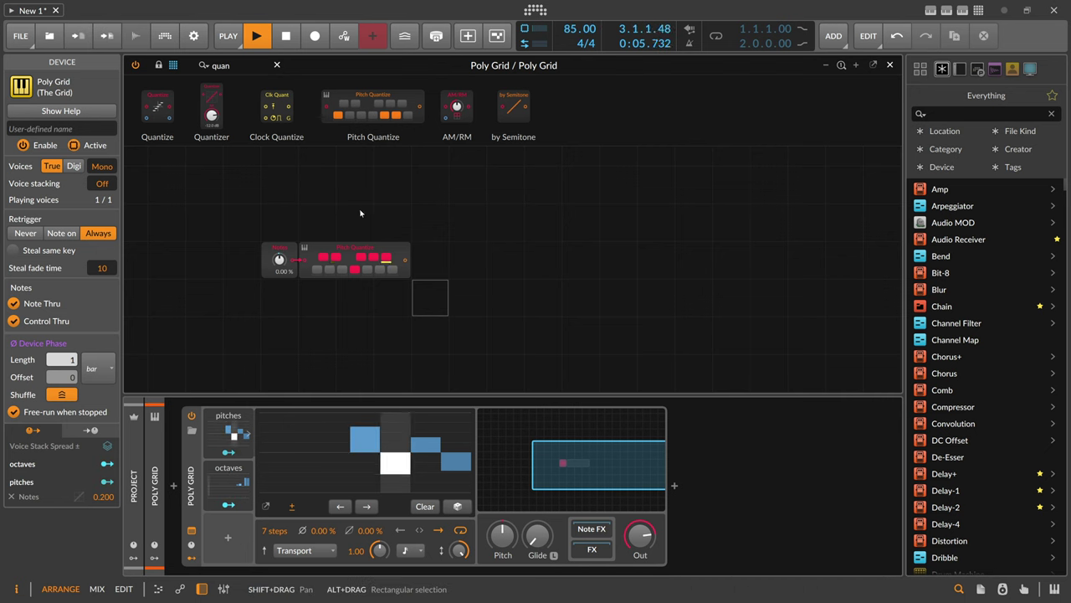
# Find the Wavetable oscillator among the Grid modules and connect it after Pitch Quantize, fed by its pitch output
pyautogui.press('BackSpace')
pyautogui.press('BackSpace')
pyautogui.press('BackSpace')
pyautogui.press('BackSpace')
pyautogui.write('wave')
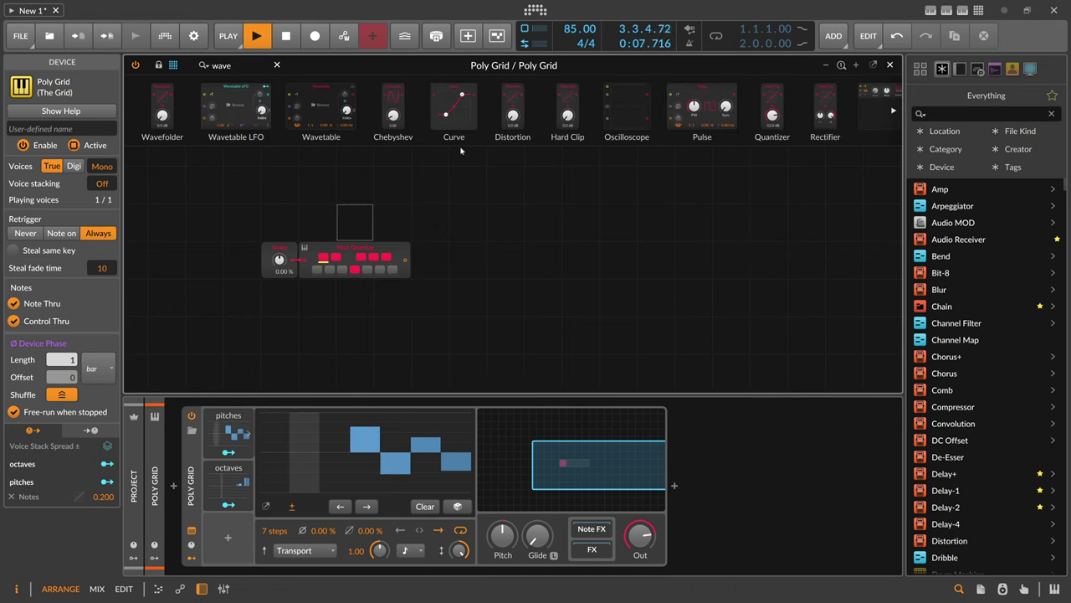
pyautogui.moveTo(341, 117); pyautogui.dragTo(419, 298)
# Load a wavetable from the AAA Polarity-WT category into the Wavetable oscillator
pyautogui.click(465, 274)
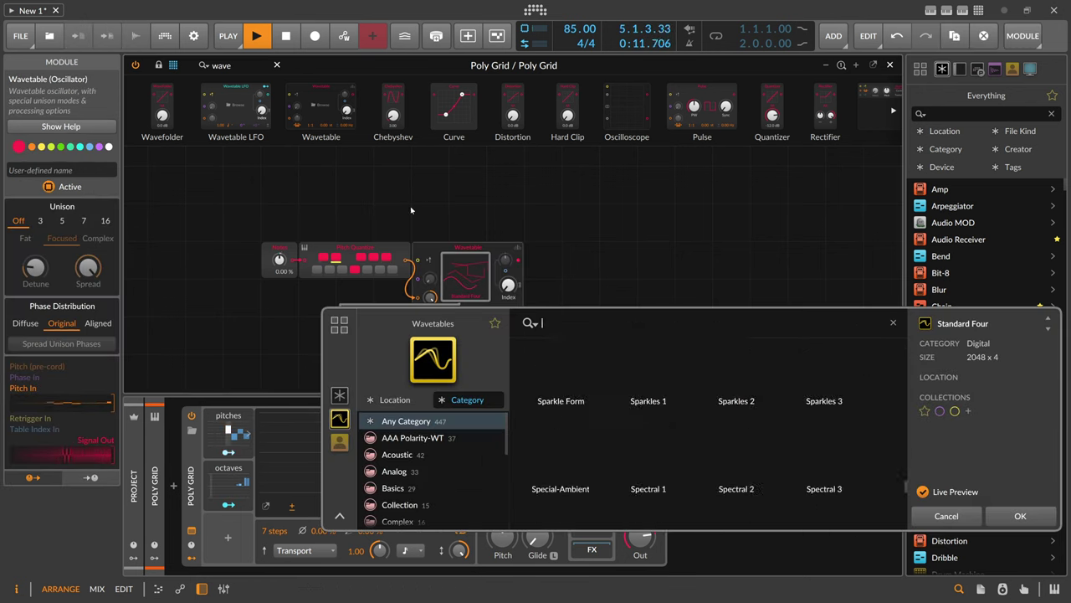
pyautogui.click(412, 438)
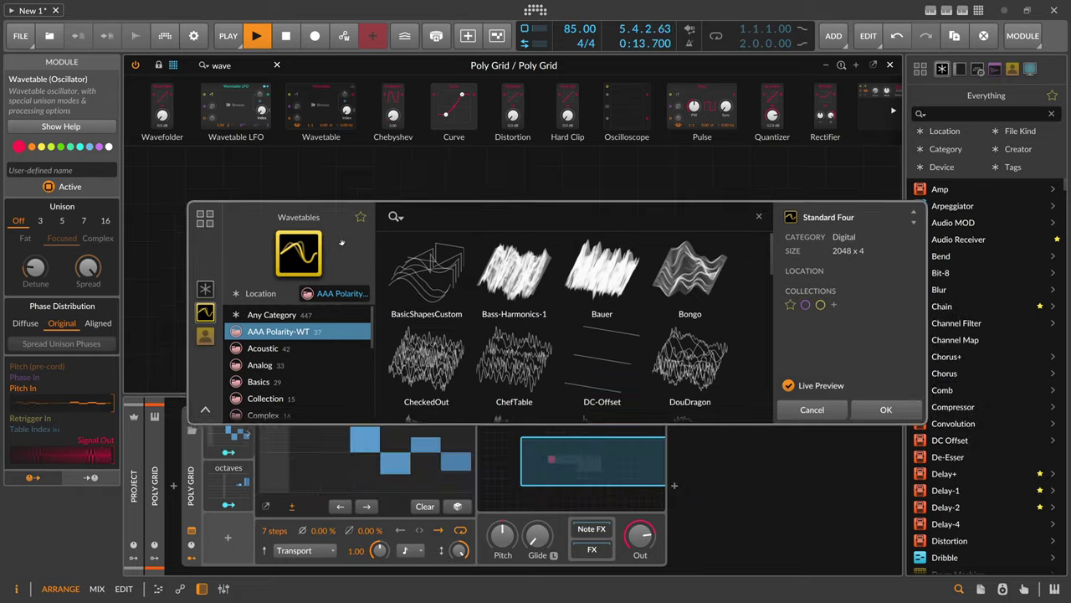
pyautogui.scroll(-2, 506, 355)
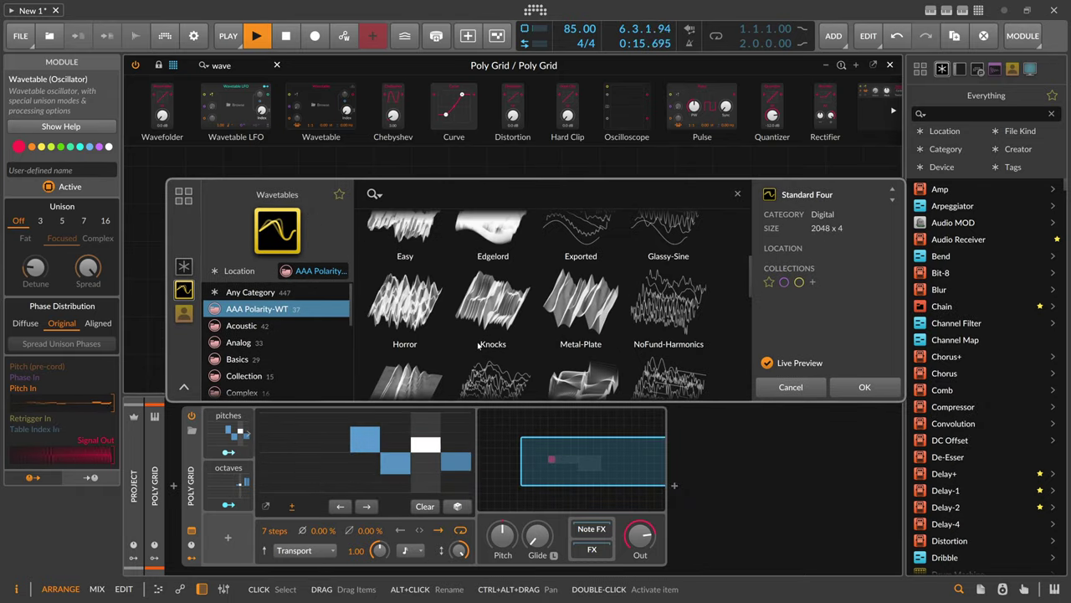
pyautogui.scroll(1, 497, 350)
pyautogui.doubleClick(495, 347)
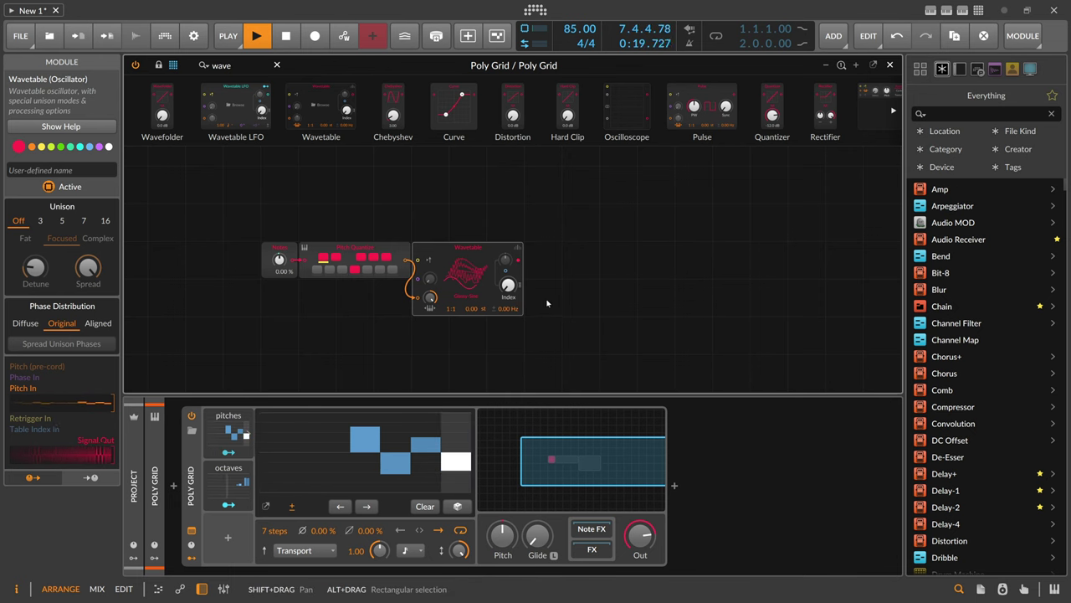
# Add a Sub oscillator below the Wavetable and feed its pitch input from the Pitch Quantize output
pyautogui.write('sub')
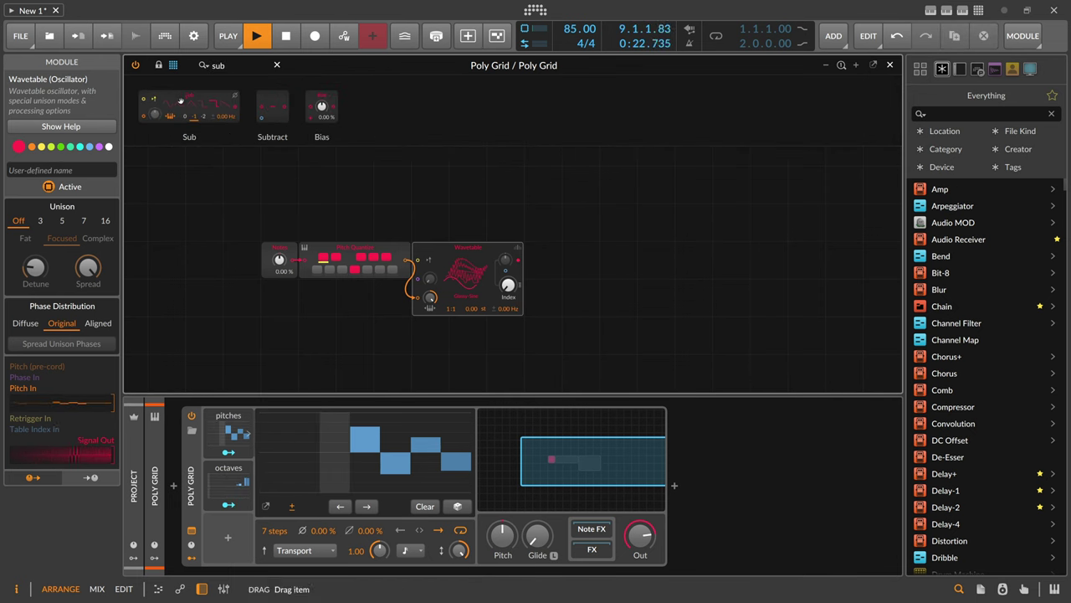
pyautogui.moveTo(189, 105); pyautogui.dragTo(467, 334)
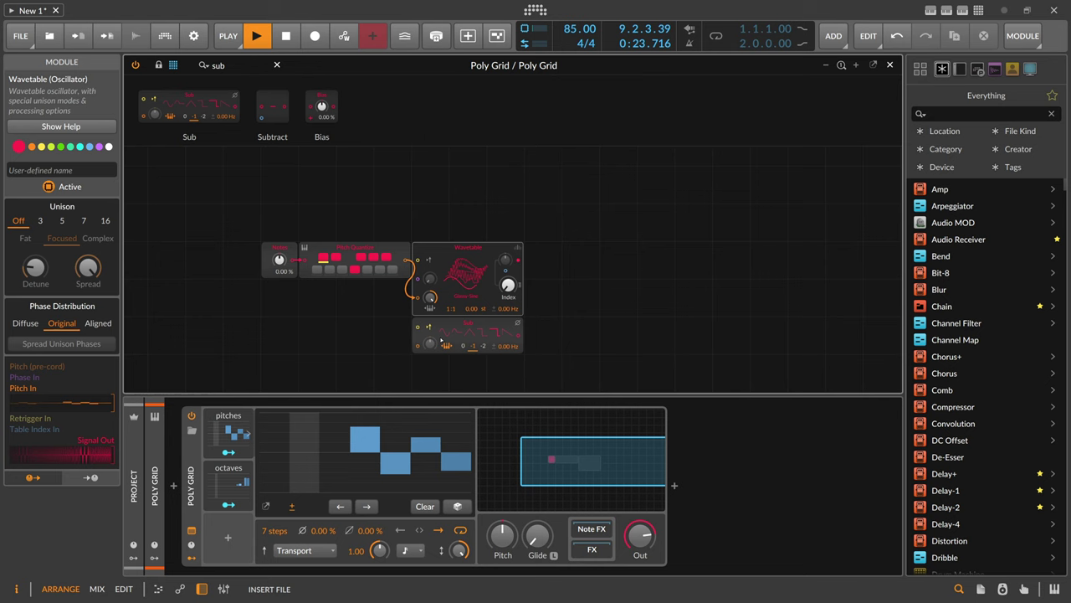
pyautogui.moveTo(407, 261); pyautogui.dragTo(418, 345)
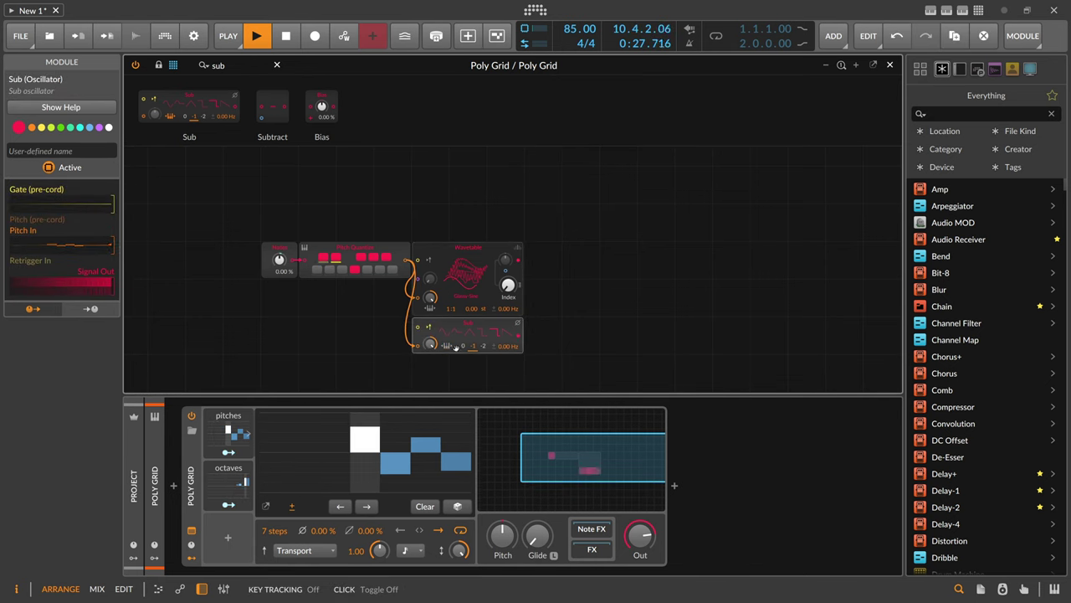
# Insert a Sample / Hold module between Pitch Quantize and the two oscillators, moving the oscillators over to make room
pyautogui.click(224, 65)
pyautogui.press('BackSpace')
pyautogui.press('BackSpace')
pyautogui.press('BackSpace')
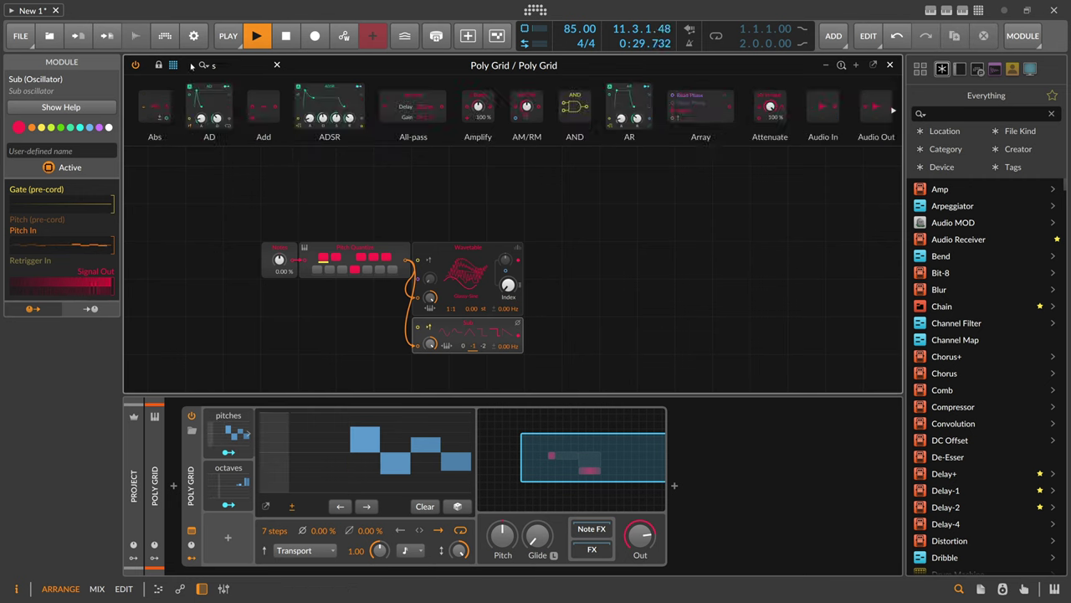
pyautogui.write('sa')
pyautogui.moveTo(249, 110); pyautogui.dragTo(414, 259)
pyautogui.click(399, 289)
pyautogui.moveTo(441, 323); pyautogui.dragTo(480, 323)
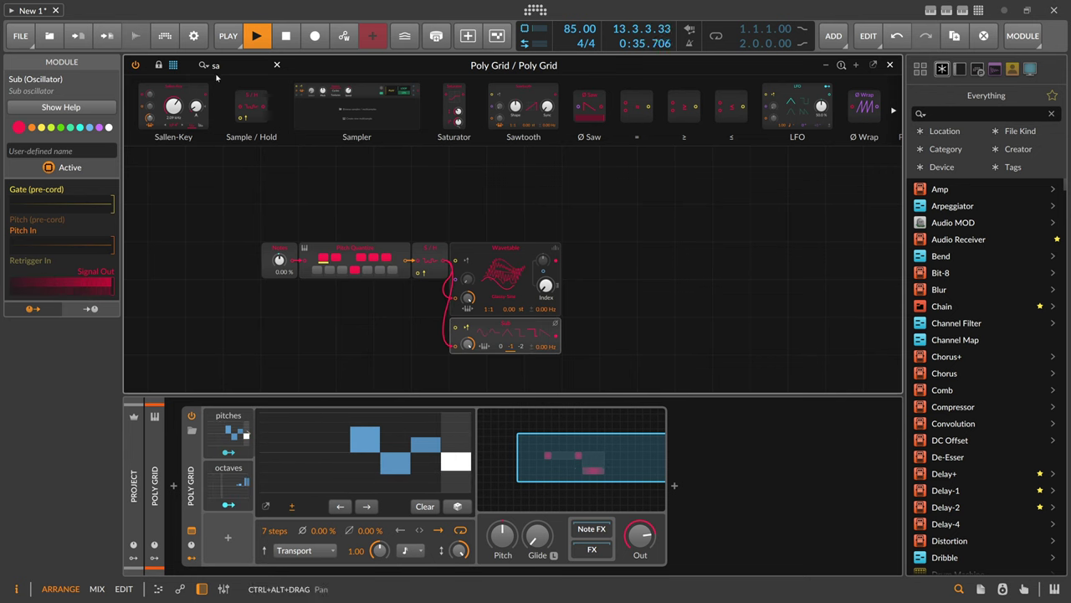
# Add two Triggers modules above the note input, one with N = 4 and the other with N = 16
pyautogui.press('BackSpace')
pyautogui.write('trigger')
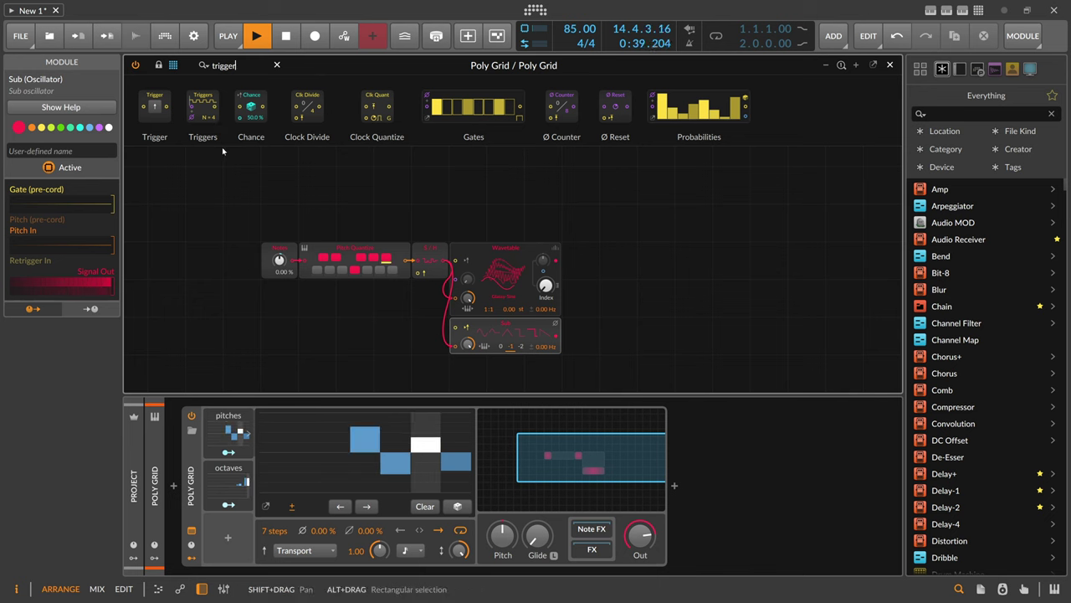
pyautogui.moveTo(202, 109); pyautogui.dragTo(284, 189)
pyautogui.hotkey('ctrl', 'd')
pyautogui.moveTo(285, 234); pyautogui.dragTo(285, 216)
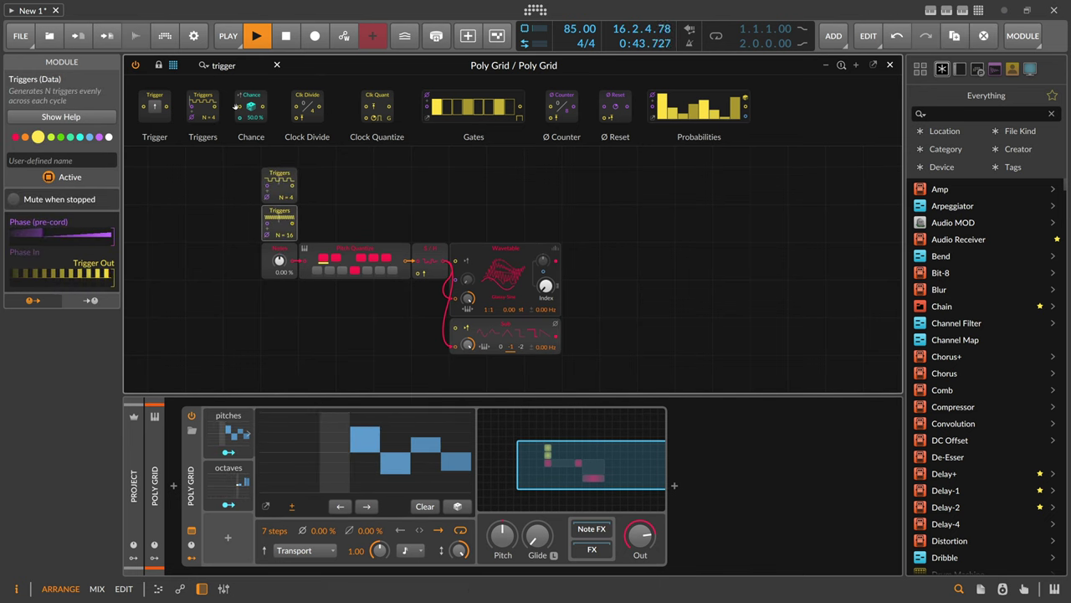
# Feed both Triggers into a Clock Quantize module set to trigger output, and connect it to the Sample / Hold trigger input
pyautogui.moveTo(292, 187)
pyautogui.mouseDown()
pyautogui.moveTo(306, 201)
pyautogui.moveTo(296, 223)
pyautogui.moveTo(305, 199)
pyautogui.mouseUp()
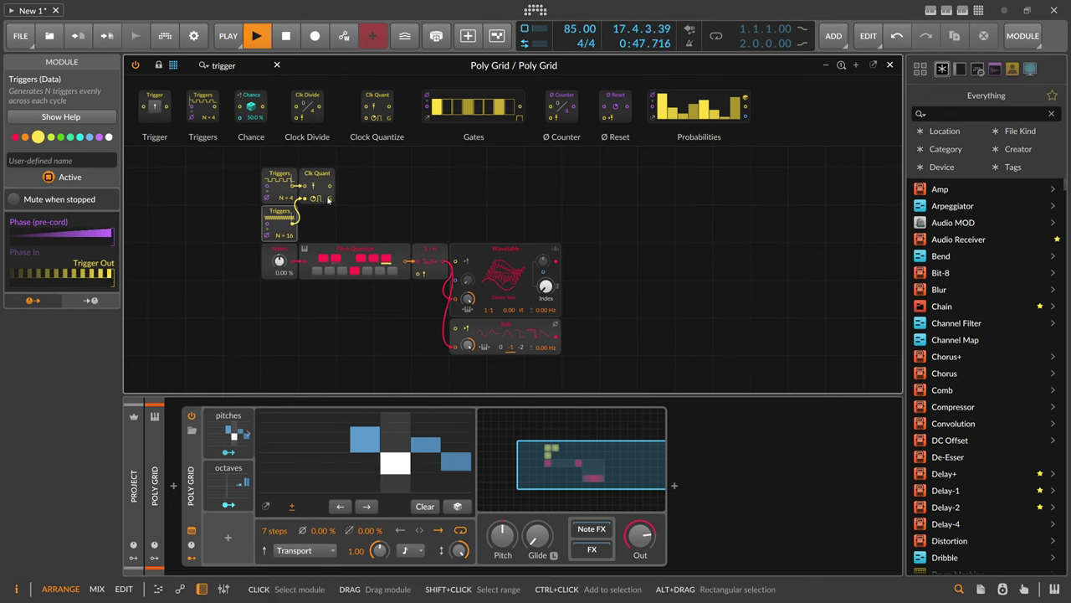
pyautogui.click(329, 197)
pyautogui.moveTo(388, 230); pyautogui.dragTo(443, 334)
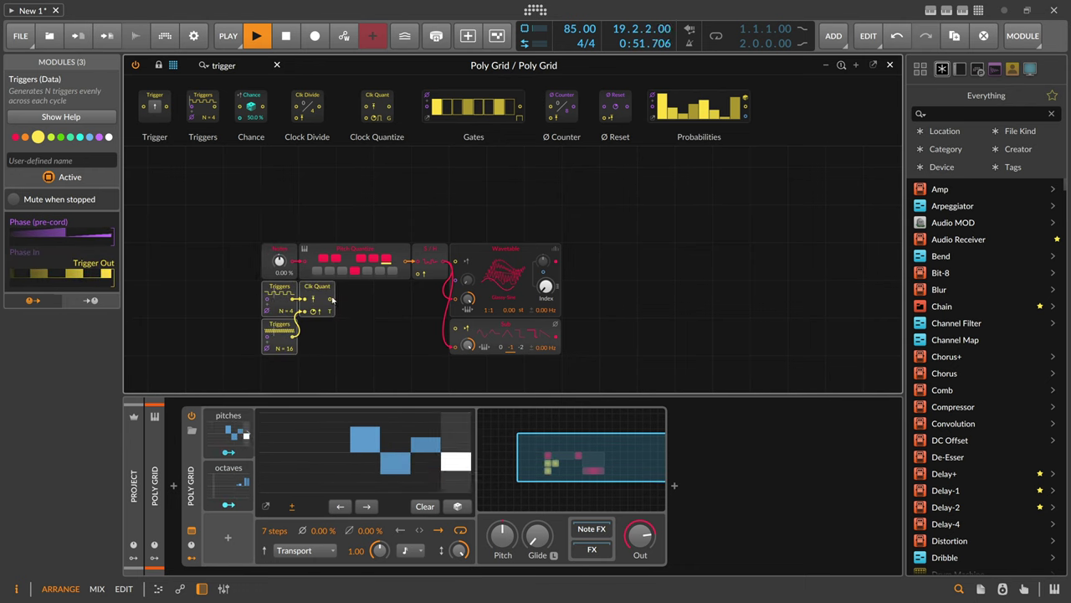
pyautogui.moveTo(331, 299); pyautogui.dragTo(415, 274)
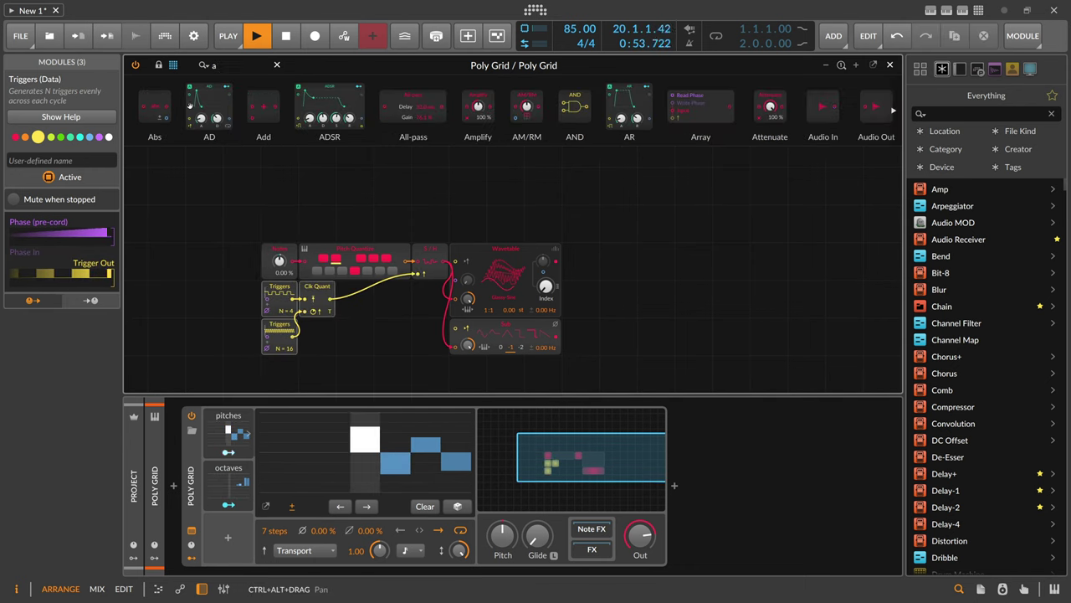
# Add an AD envelope and put a Mixer before it that combines the Wavetable with the Sub at -12.5 dB
pyautogui.moveTo(208, 107); pyautogui.dragTo(671, 256)
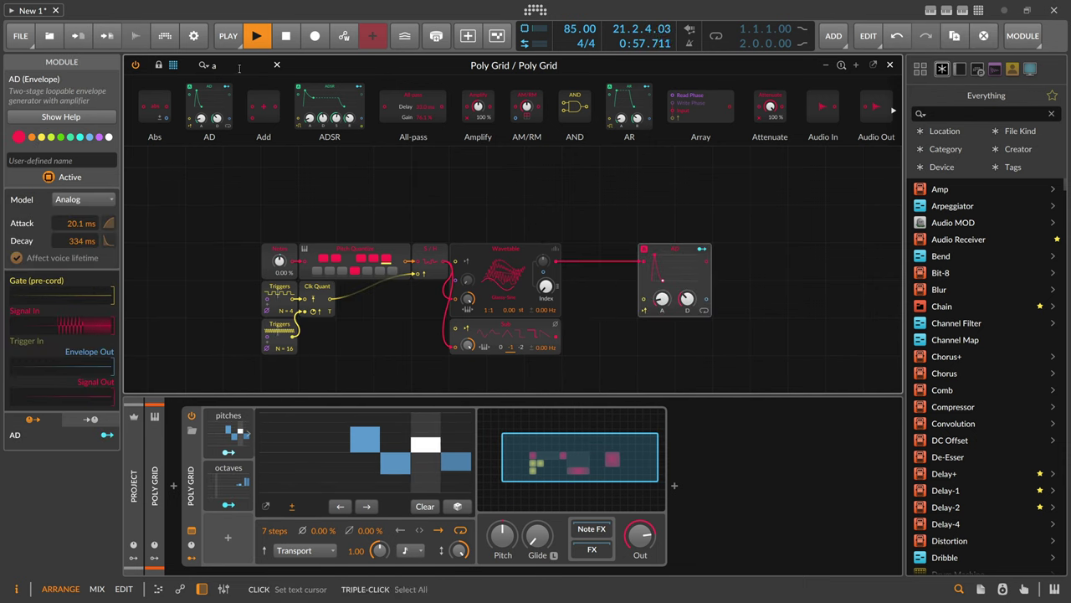
pyautogui.click(211, 64)
pyautogui.write('mix')
pyautogui.moveTo(159, 106); pyautogui.dragTo(584, 263)
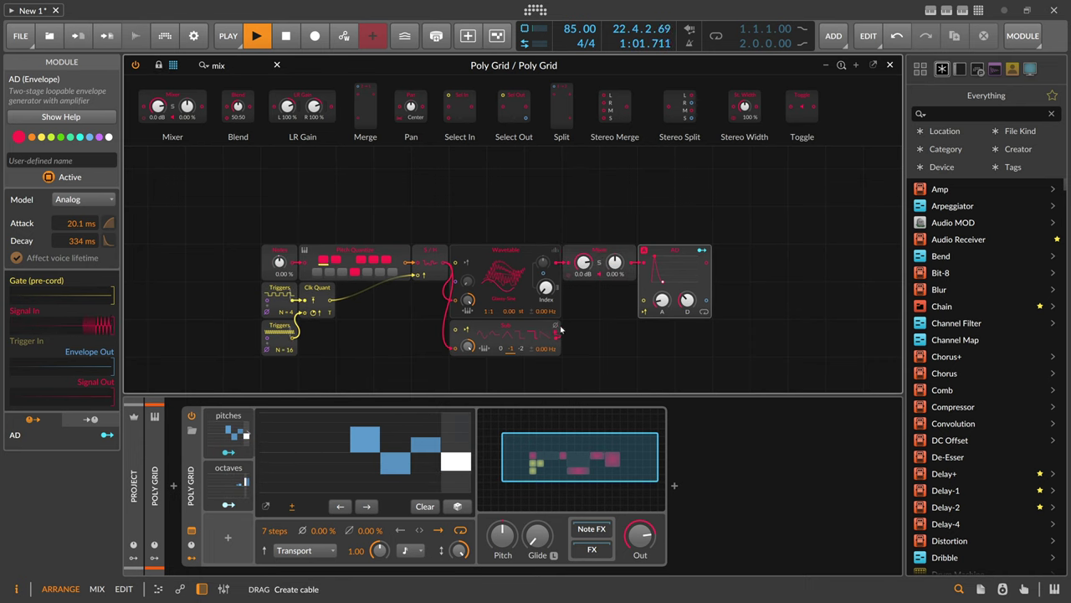
pyautogui.moveTo(555, 338); pyautogui.dragTo(584, 295)
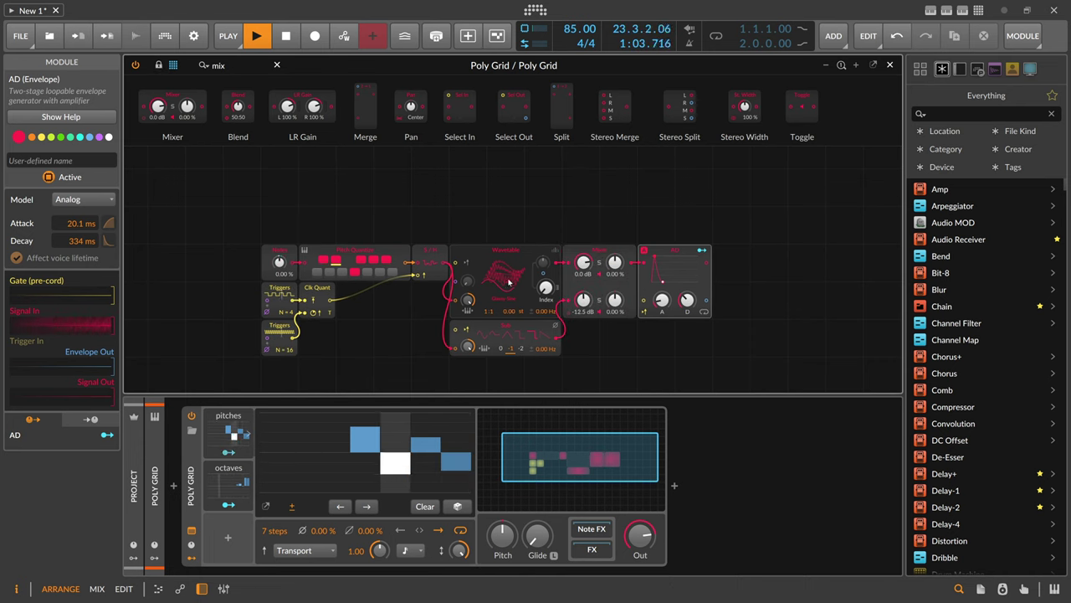
# Shorten the AD envelope's decay to 318 ms and trigger the envelope from the Clock Quantize output
pyautogui.click(516, 231)
pyautogui.moveTo(662, 299); pyautogui.dragTo(662, 312)
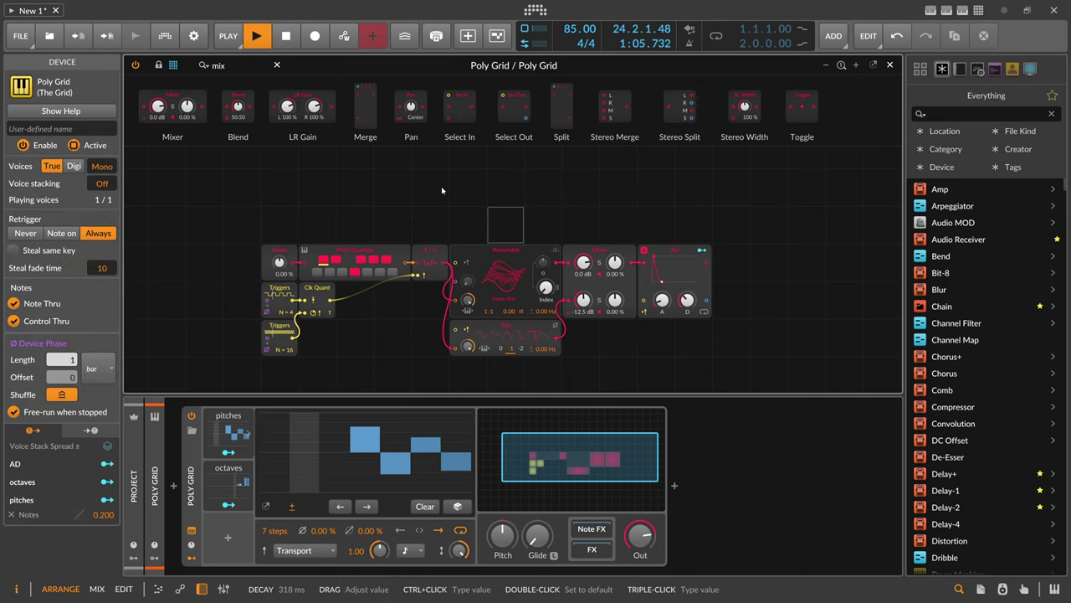
pyautogui.moveTo(331, 299); pyautogui.dragTo(644, 302)
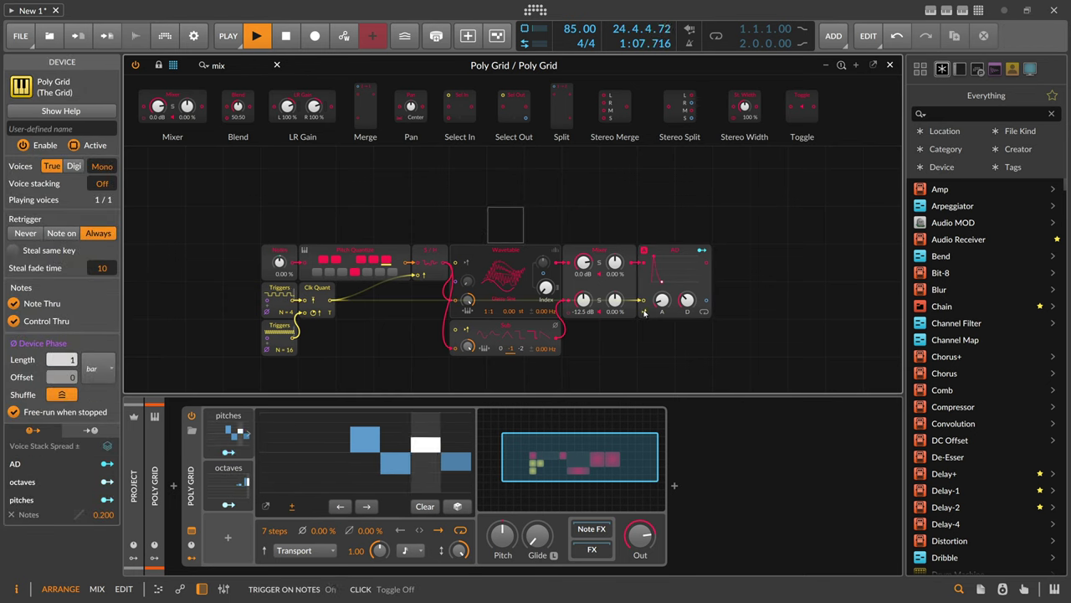
# Add a Dice module after Clock Quantize to modulate the Wavetable index, and set the N = 4 Triggers module to N = 9
pyautogui.moveTo(615, 208); pyautogui.dragTo(539, 200, button='middle')
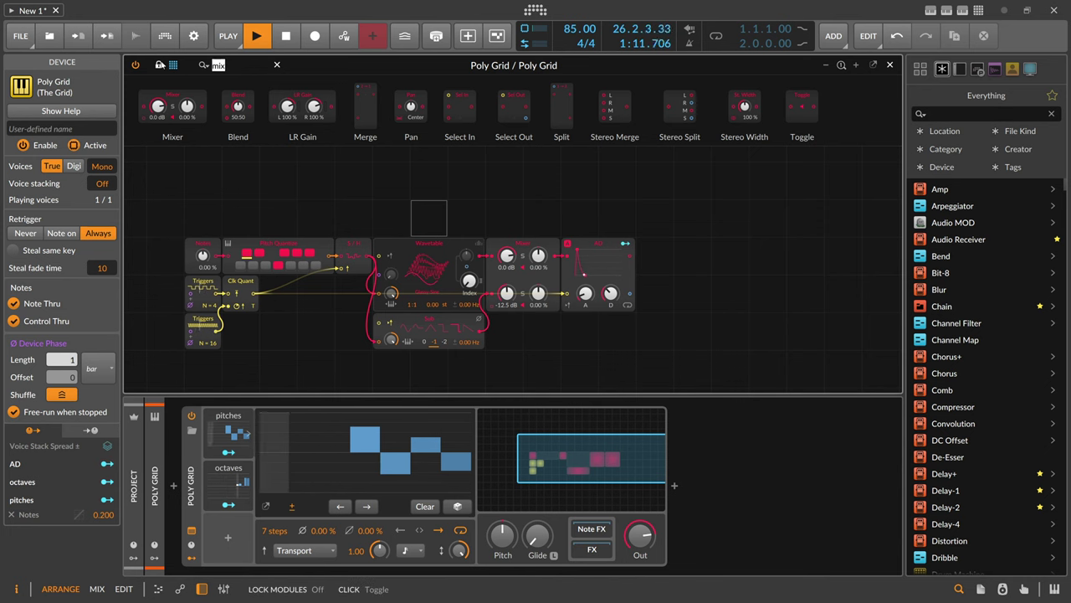
pyautogui.write('dice')
pyautogui.moveTo(155, 106); pyautogui.dragTo(468, 268)
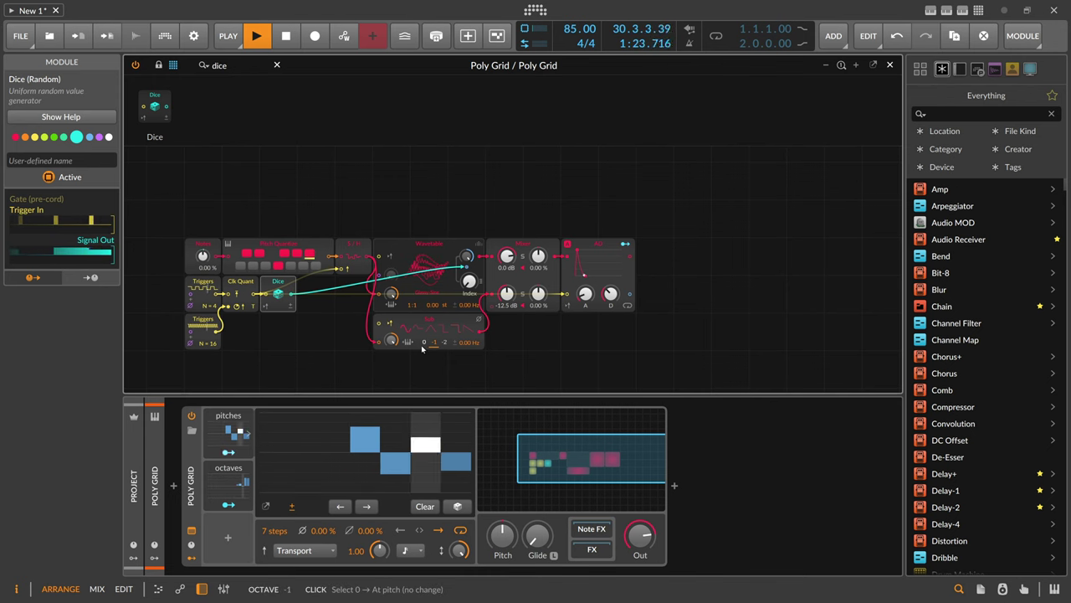
pyautogui.keyDown('shift'); pyautogui.moveTo(341, 208); pyautogui.dragTo(398, 183); pyautogui.keyUp('shift')
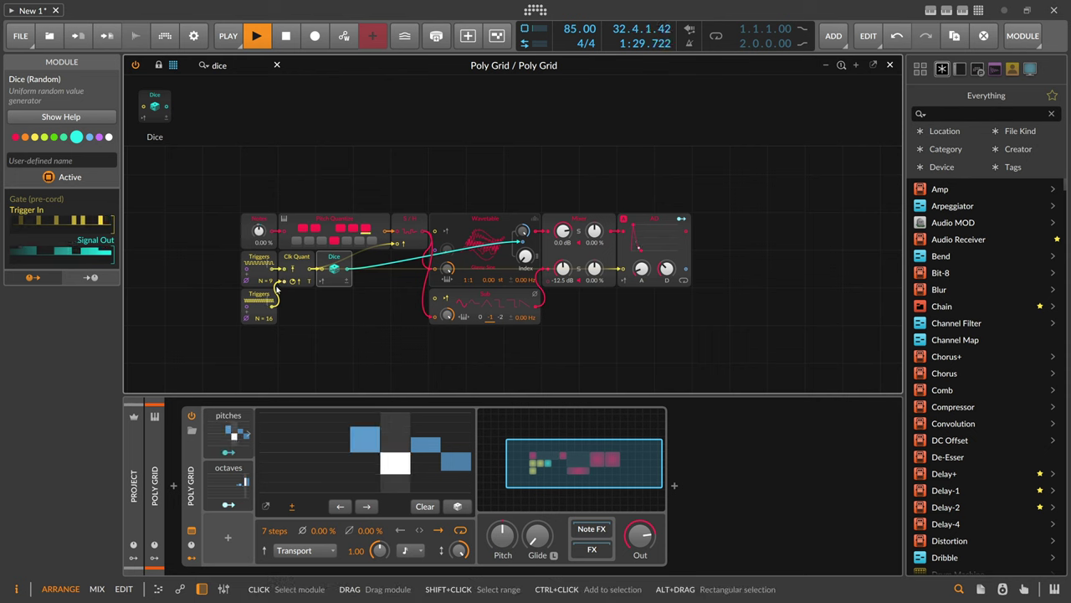
pyautogui.keyDown('shift'); pyautogui.moveTo(359, 305); pyautogui.dragTo(323, 321); pyautogui.keyUp('shift')
# Find the Mod Delay among the Grid modules and place it after the AD envelope
pyautogui.moveTo(231, 66); pyautogui.dragTo(139, 74)
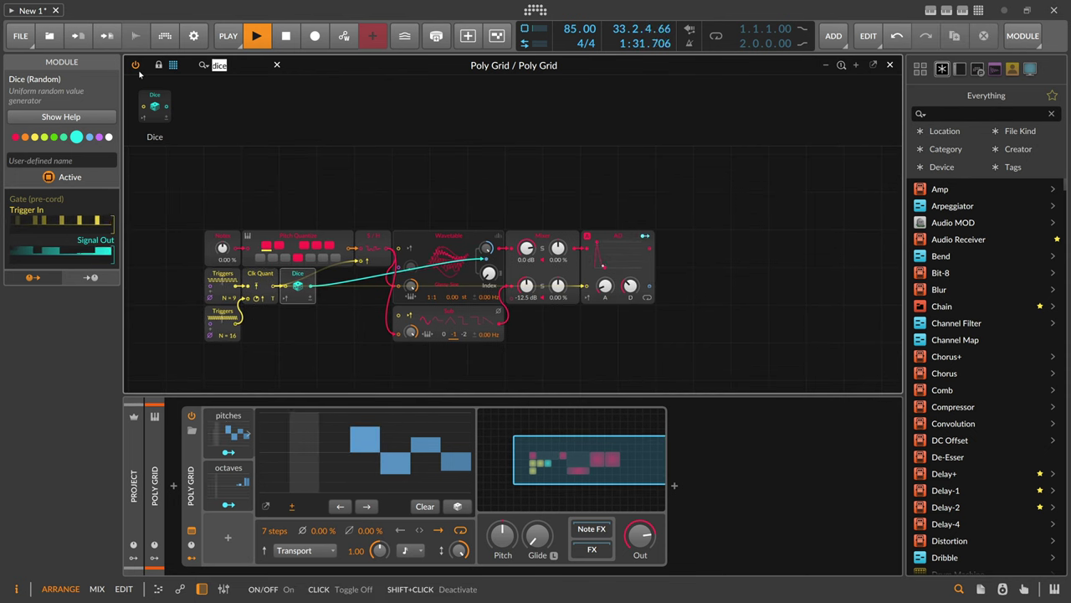
pyautogui.press('BackSpace')
pyautogui.write('delay')
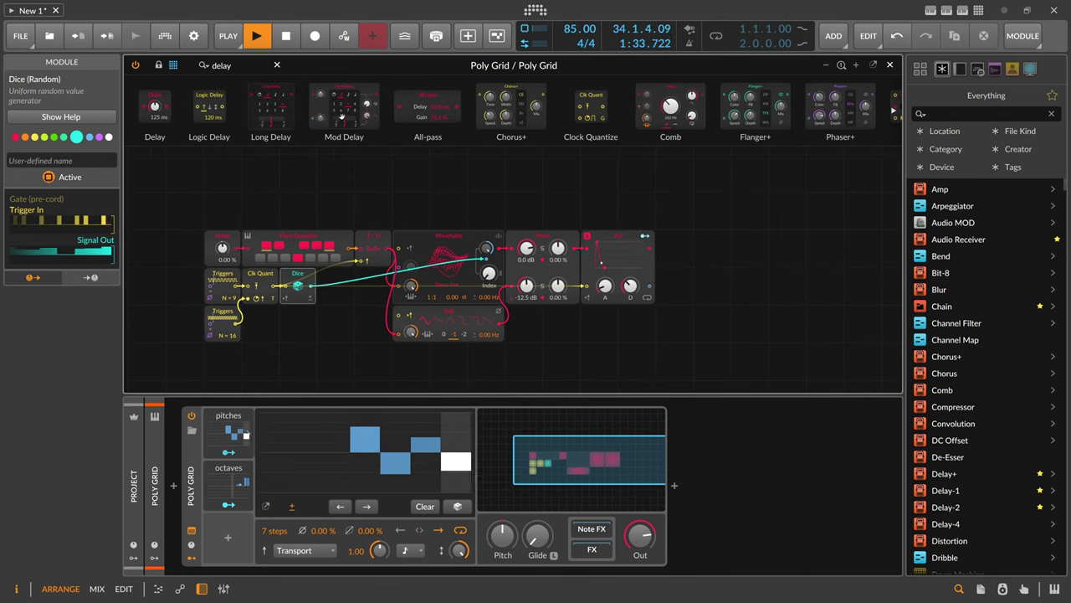
pyautogui.moveTo(344, 109); pyautogui.dragTo(698, 293)
# Mix the AD envelope's dry output with its Mod Delay signal in a Blend module, and place an Audio Out module after it
pyautogui.moveTo(231, 68); pyautogui.dragTo(87, 56)
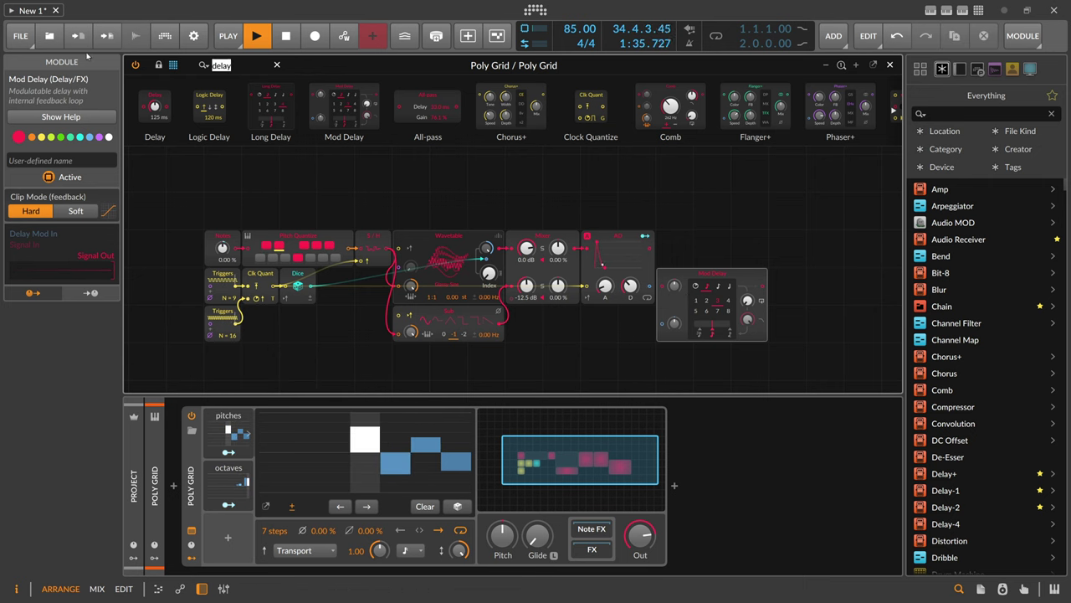
pyautogui.write('blend')
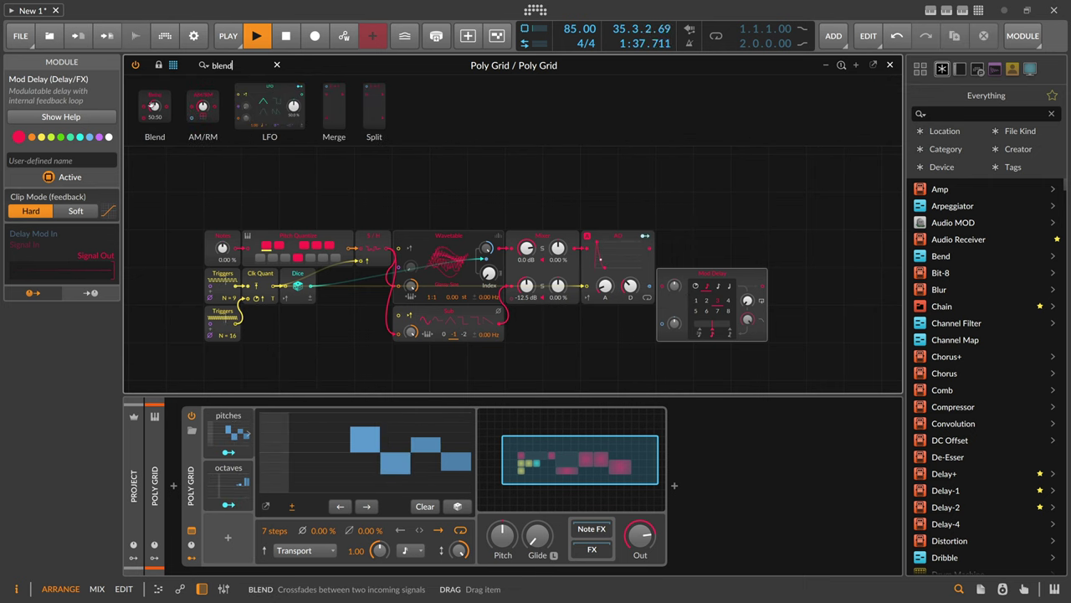
pyautogui.moveTo(155, 106); pyautogui.dragTo(749, 248)
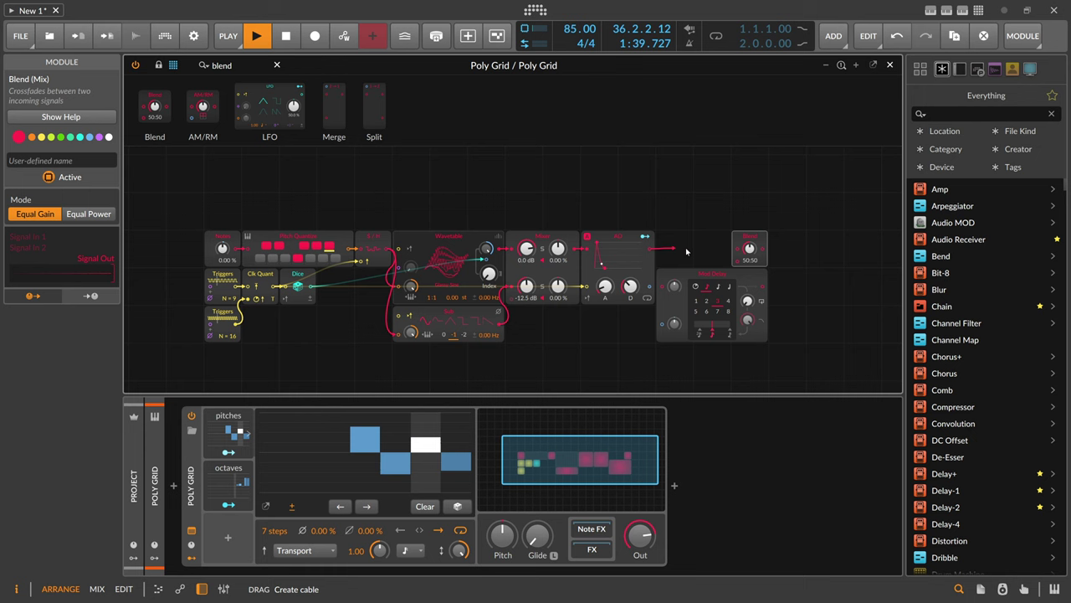
pyautogui.moveTo(652, 249); pyautogui.dragTo(661, 286)
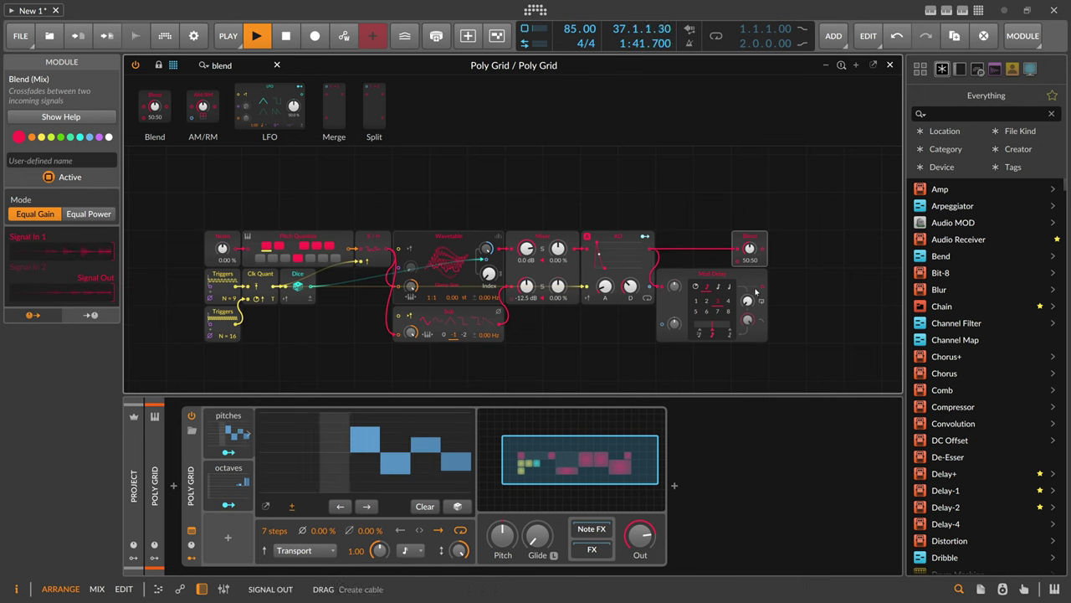
pyautogui.moveTo(761, 287); pyautogui.dragTo(741, 263)
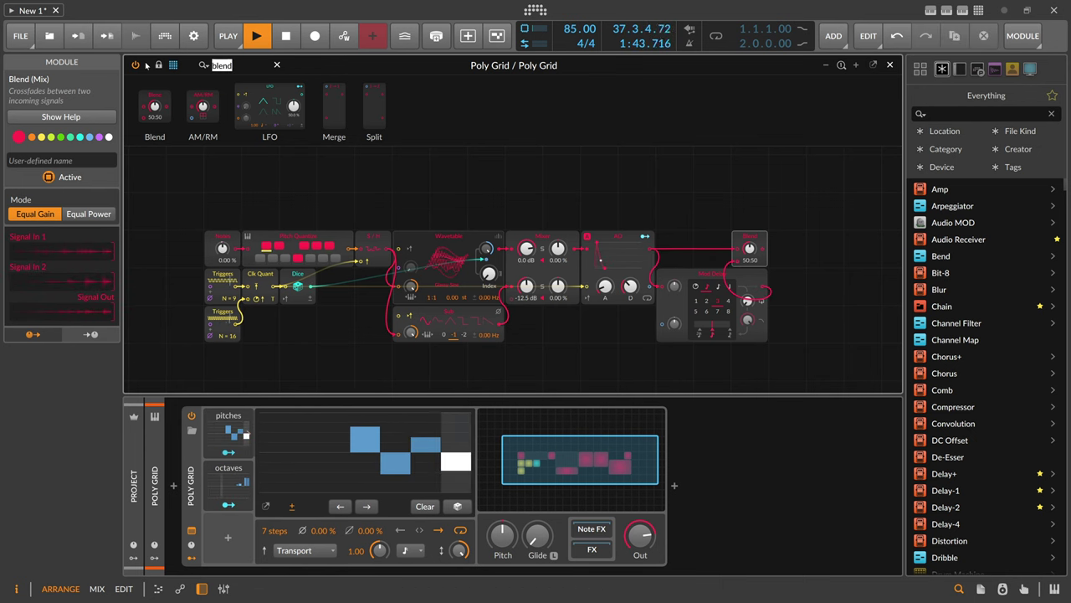
pyautogui.write('out')
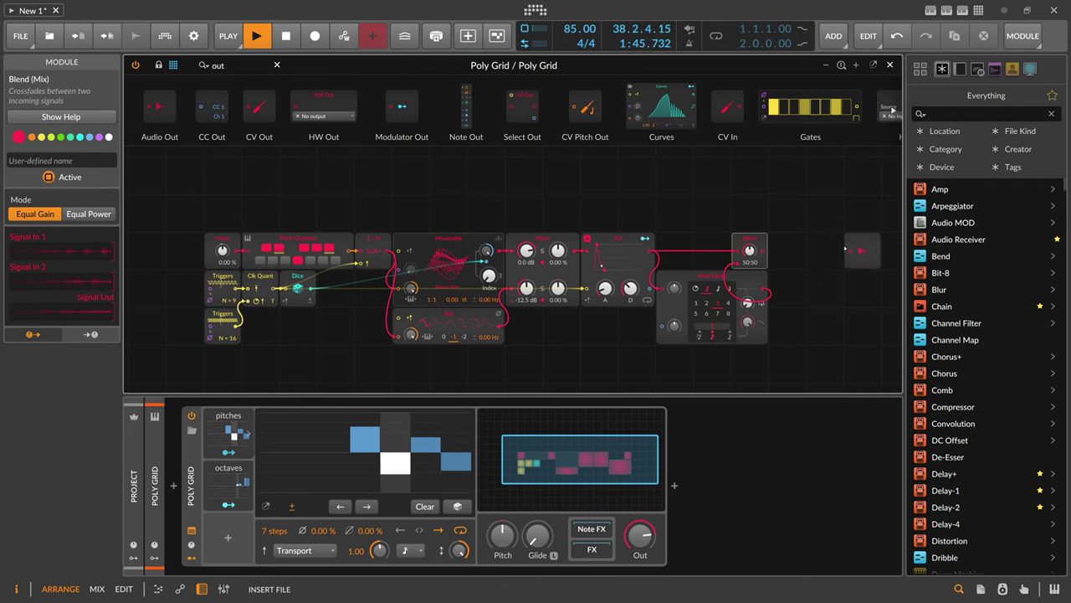
pyautogui.press('Return')
# Insert a Convolution reverb after the Poly Grid in the device chain and collapse it
pyautogui.click(674, 485)
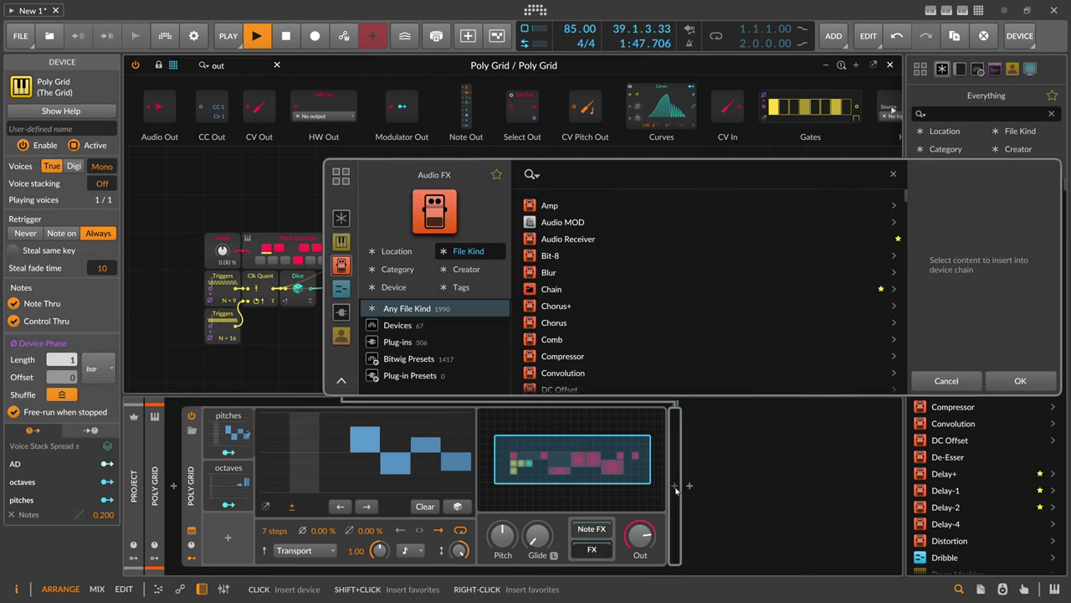
pyautogui.write('convo')
pyautogui.press('Down')
pyautogui.press('Return')
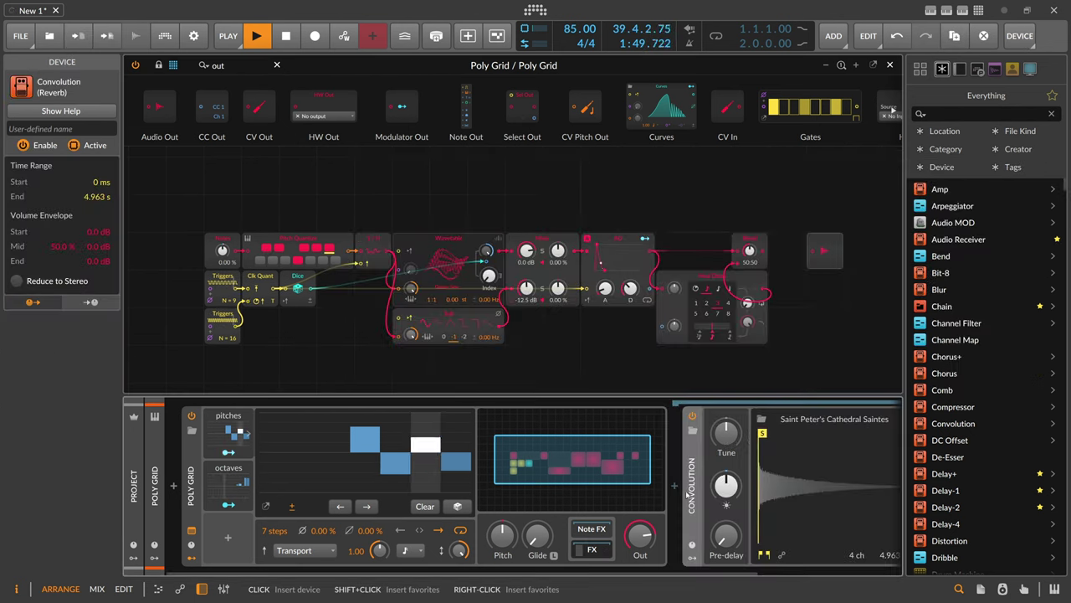
pyautogui.click(690, 526)
# Insert the Delay+ Ambient Reverb preset after the Convolution in the device chain
pyautogui.click(708, 486)
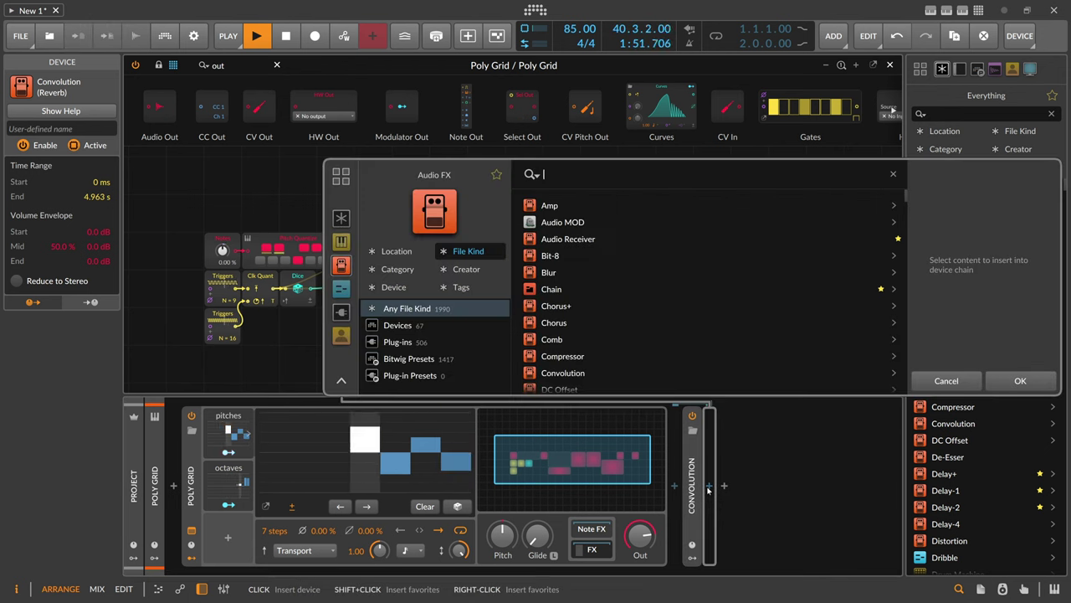
pyautogui.write('delay')
pyautogui.scroll(-3, 571, 333)
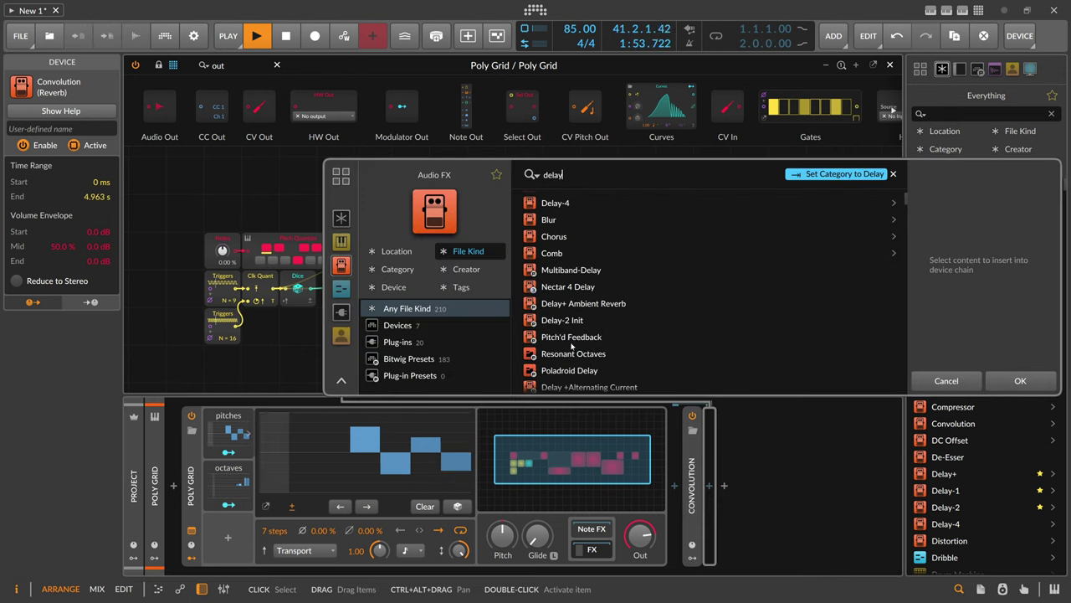
pyautogui.scroll(3, 571, 333)
pyautogui.doubleClick(583, 353)
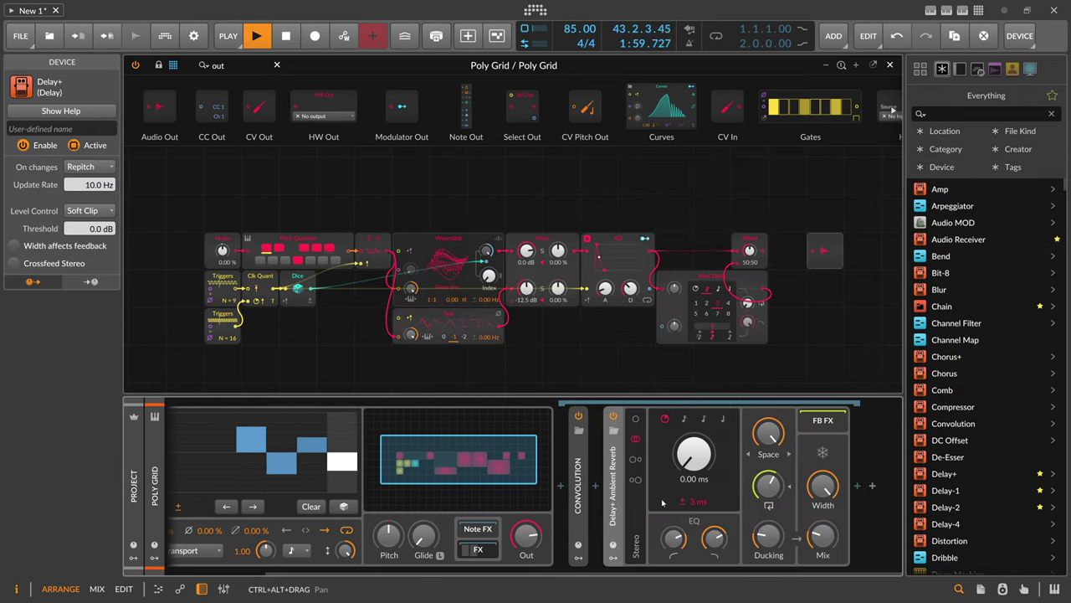
# Set the Delay+ Ambient Reverb mix to about 24% and insert a Delay-2 device after it in the chain
pyautogui.click(822, 535)
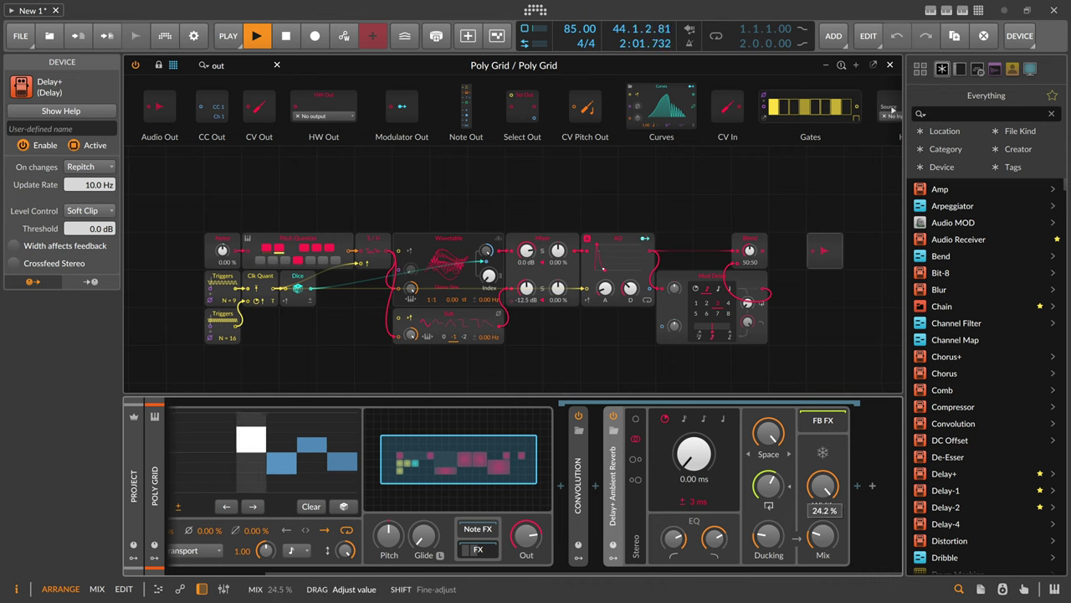
pyautogui.moveTo(768, 486); pyautogui.dragTo(768, 484)
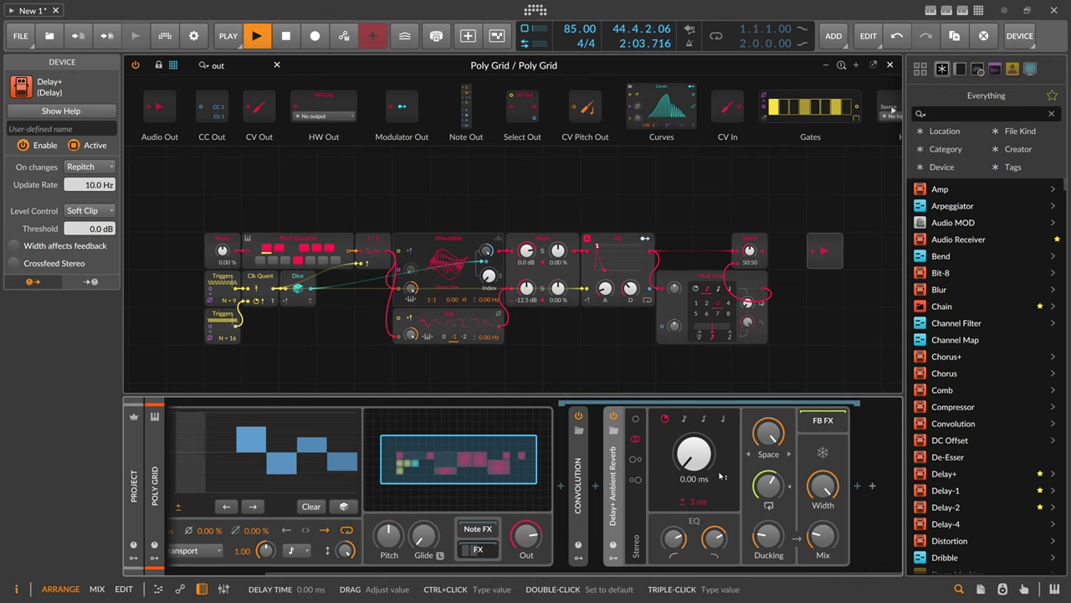
pyautogui.click(857, 485)
pyautogui.write('delay')
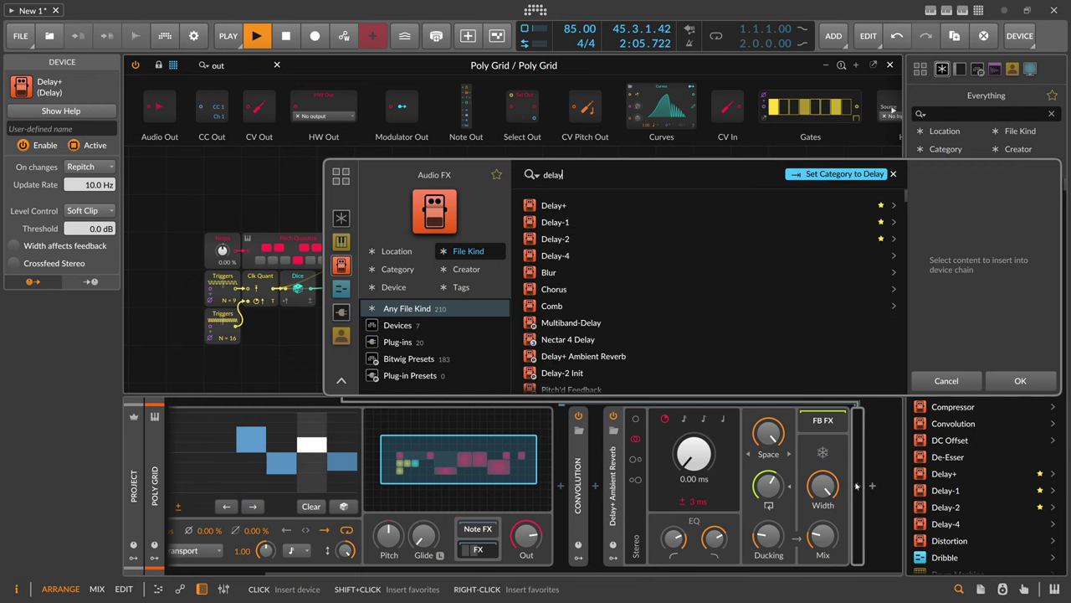
pyautogui.press('Down')
pyautogui.press('Down')
pyautogui.press('Return')
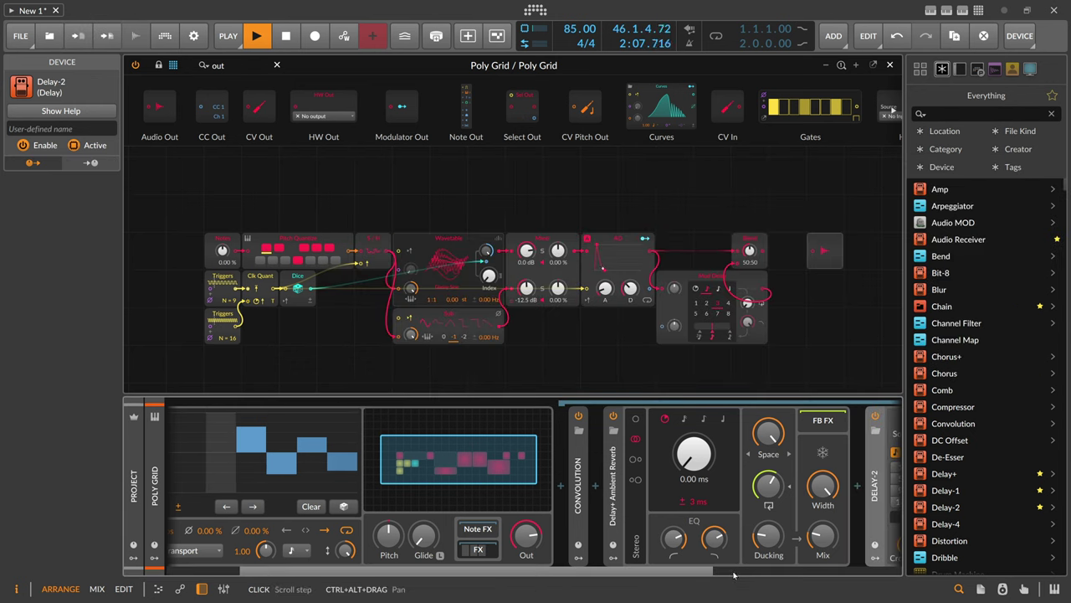
pyautogui.moveTo(547, 576); pyautogui.dragTo(604, 557)
# Lower the Poly Grid's output level and connect the Blend module's output to the Audio Out module
pyautogui.moveTo(520, 534); pyautogui.dragTo(520, 574)
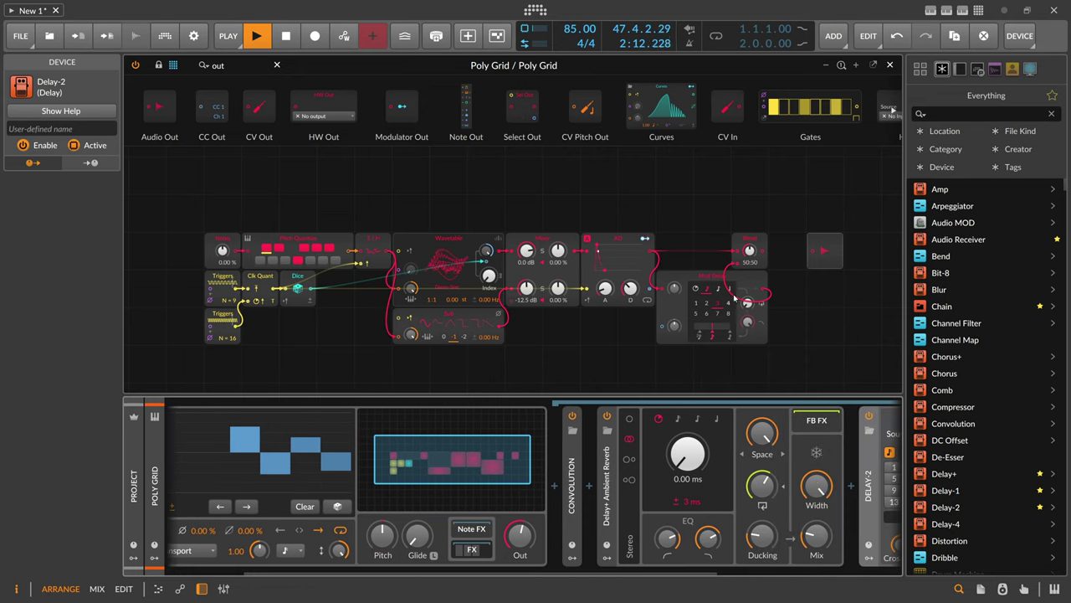
pyautogui.tripleClick(520, 530)
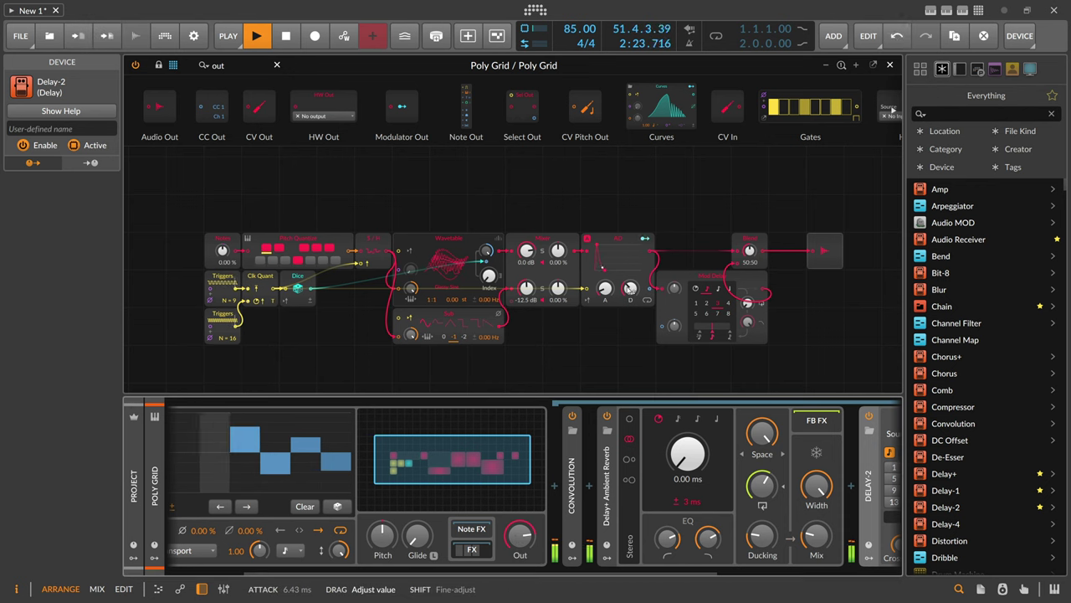
# Insert a Low-pass MG filter between the Mixer and the AD envelope, with its cutoff at 262 Hz
pyautogui.moveTo(466, 158); pyautogui.dragTo(428, 190)
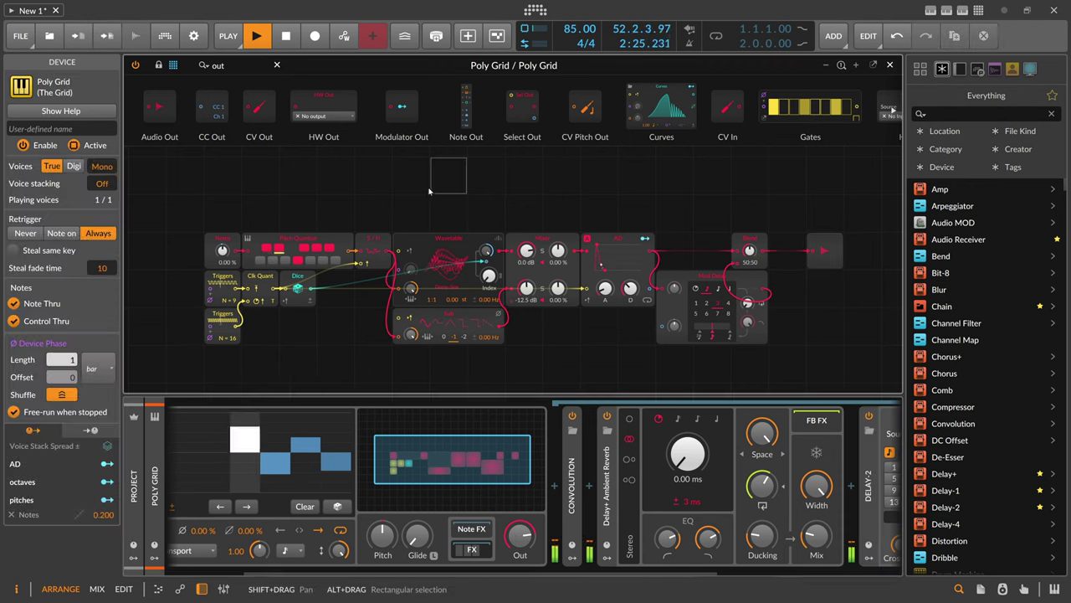
pyautogui.doubleClick(218, 65)
pyautogui.write('low')
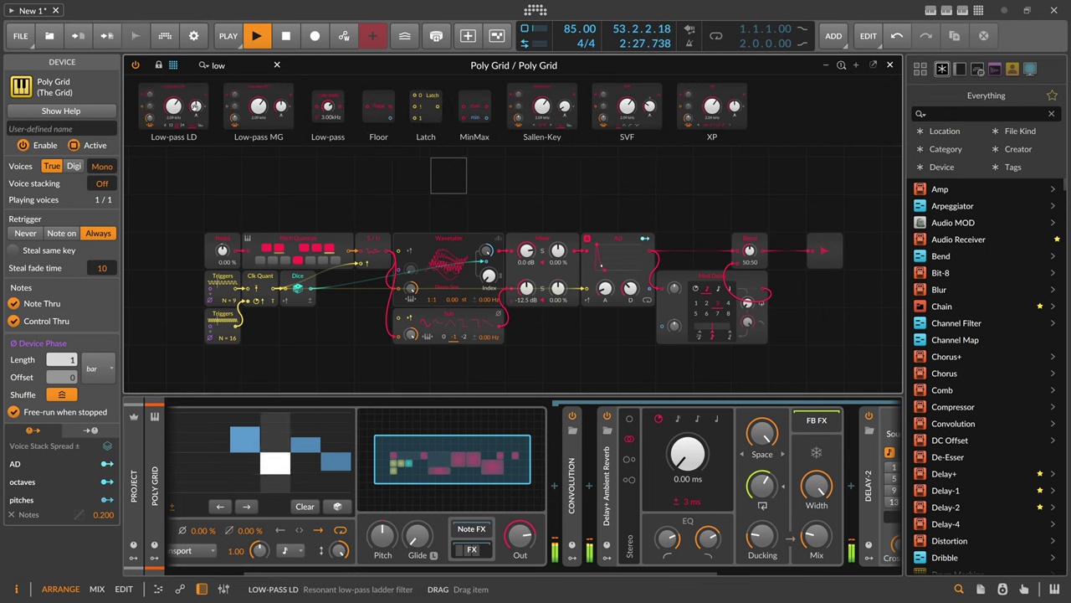
pyautogui.moveTo(624, 194); pyautogui.dragTo(599, 339)
pyautogui.moveTo(636, 271); pyautogui.dragTo(636, 313)
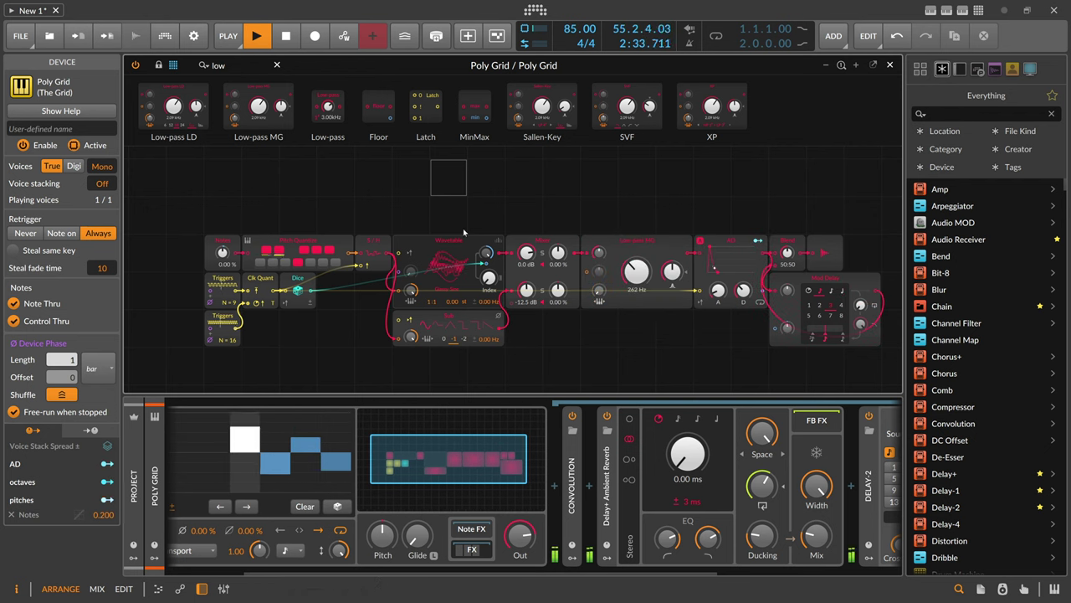
# Add a third Steps modulator to the Poly Grid, set its timebase to 16th note and randomize its steps
pyautogui.scroll(-2, 351, 276)
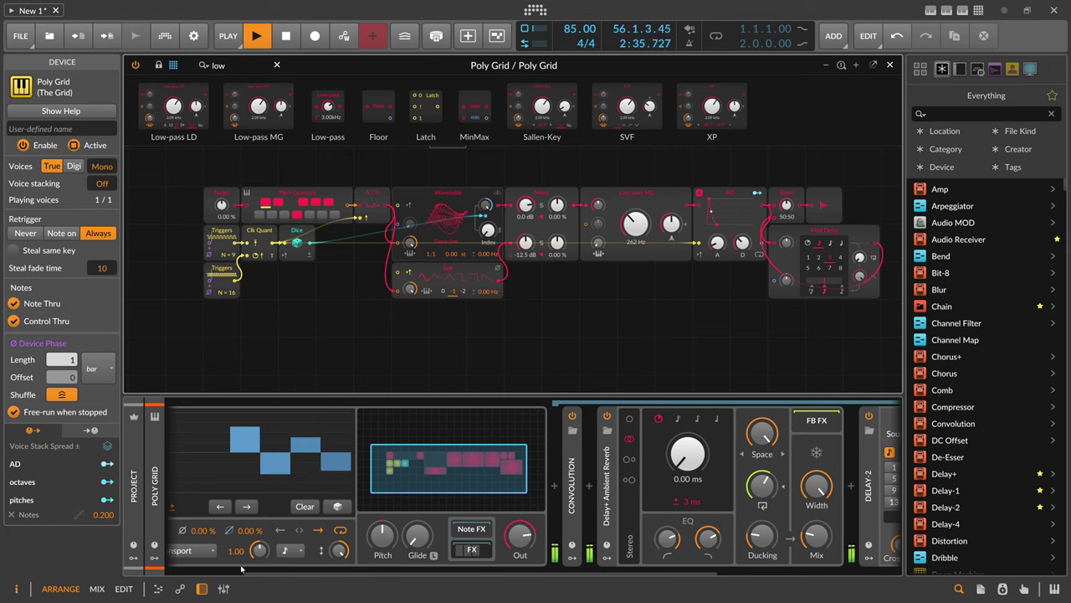
pyautogui.click(229, 541)
pyautogui.write('step')
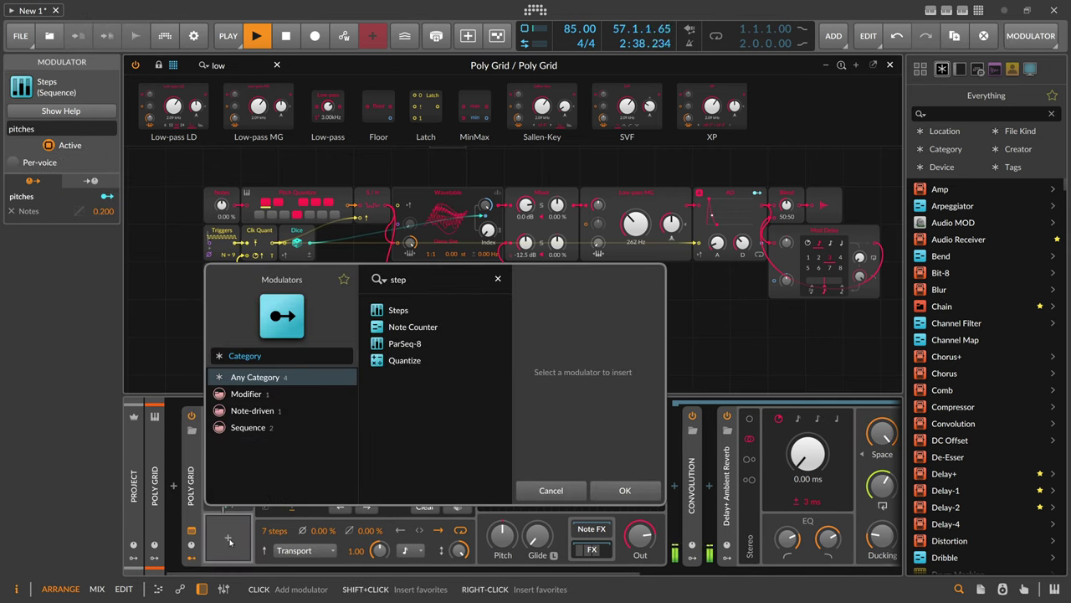
pyautogui.press('Down')
pyautogui.press('Return')
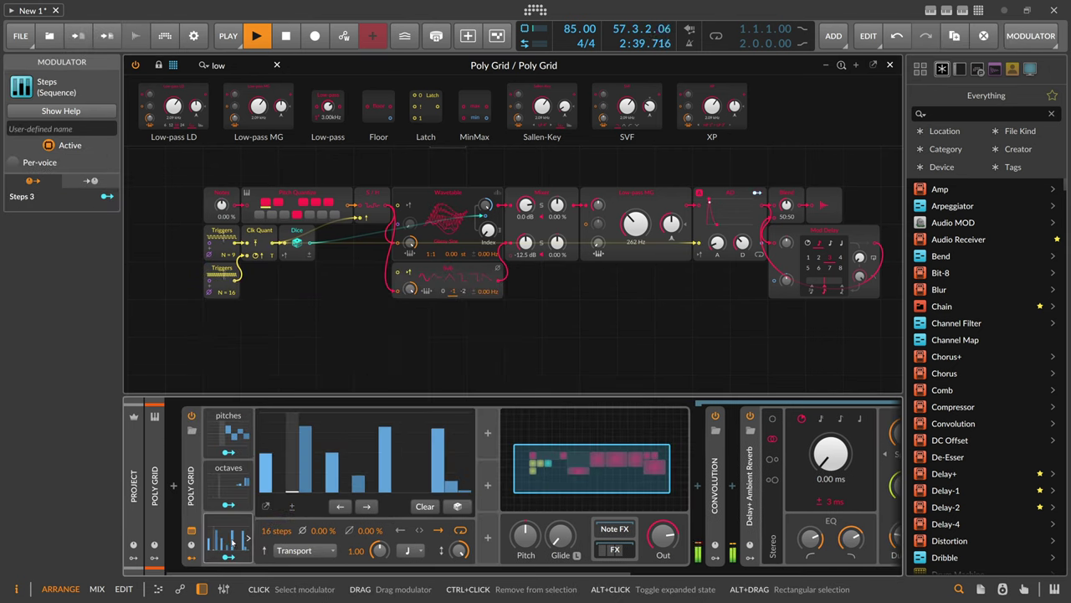
pyautogui.click(412, 550)
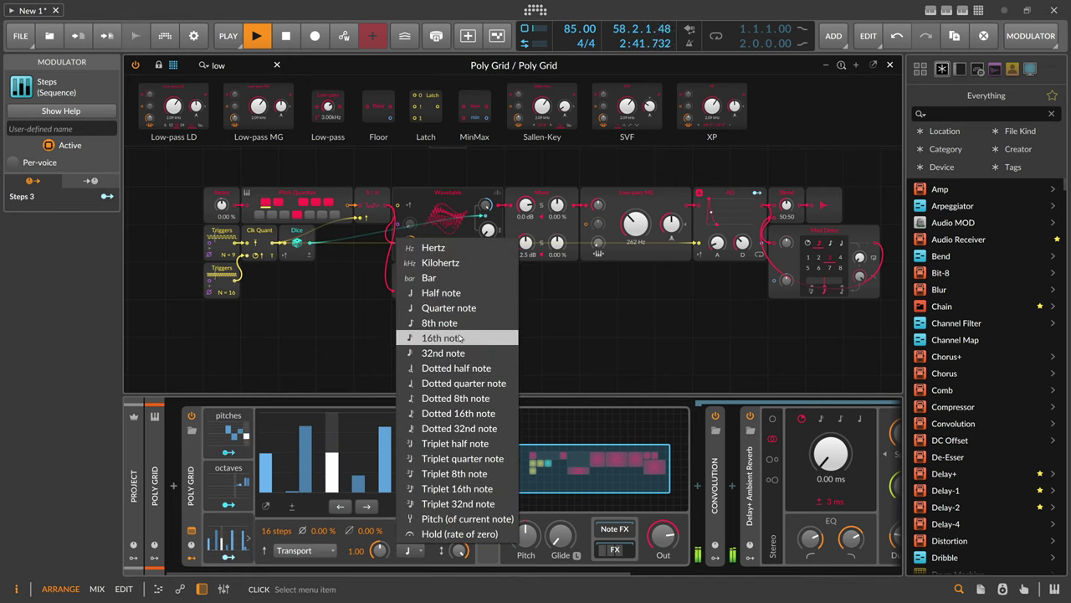
pyautogui.click(460, 337)
pyautogui.click(456, 505)
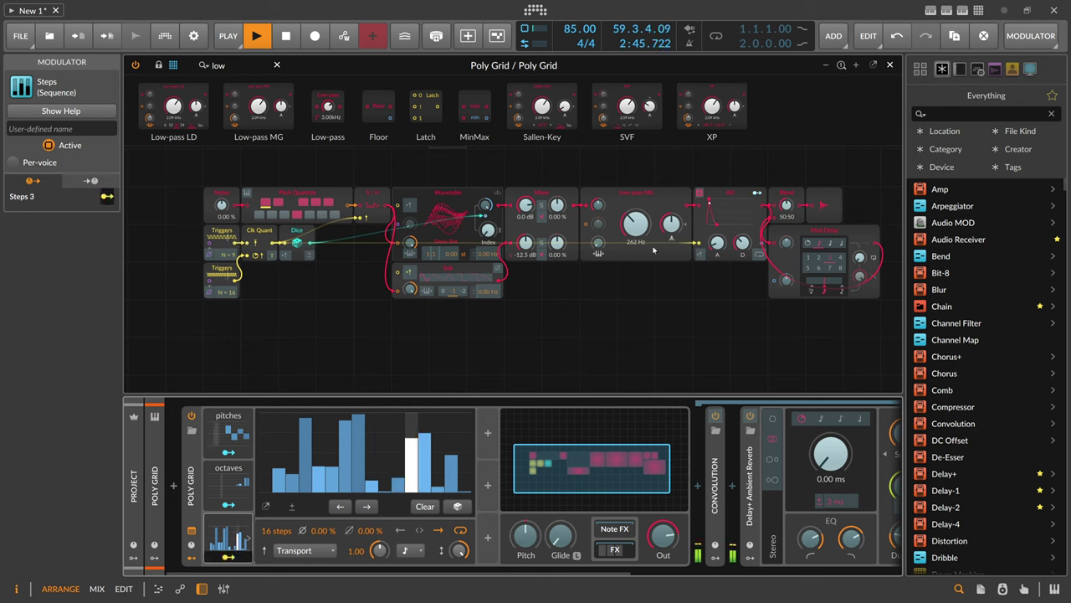
# Modulate the Low-pass MG's cutoff from the new Steps modulator by 62.57 and lower the filter's resonance
pyautogui.click(227, 557)
pyautogui.moveTo(636, 224); pyautogui.dragTo(636, 215)
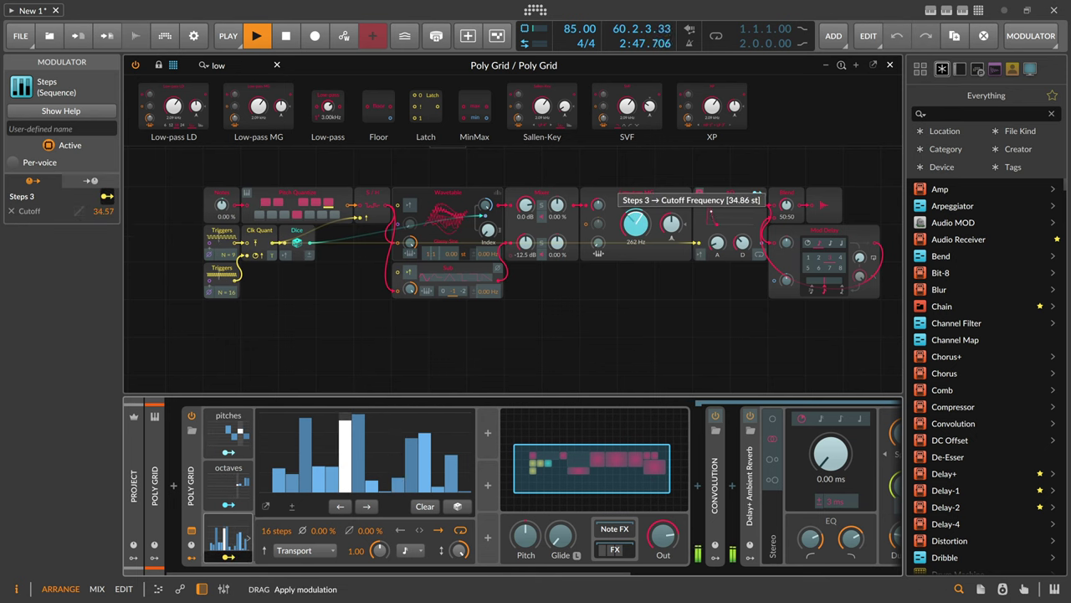
pyautogui.press('Escape')
pyautogui.moveTo(672, 224); pyautogui.dragTo(672, 270)
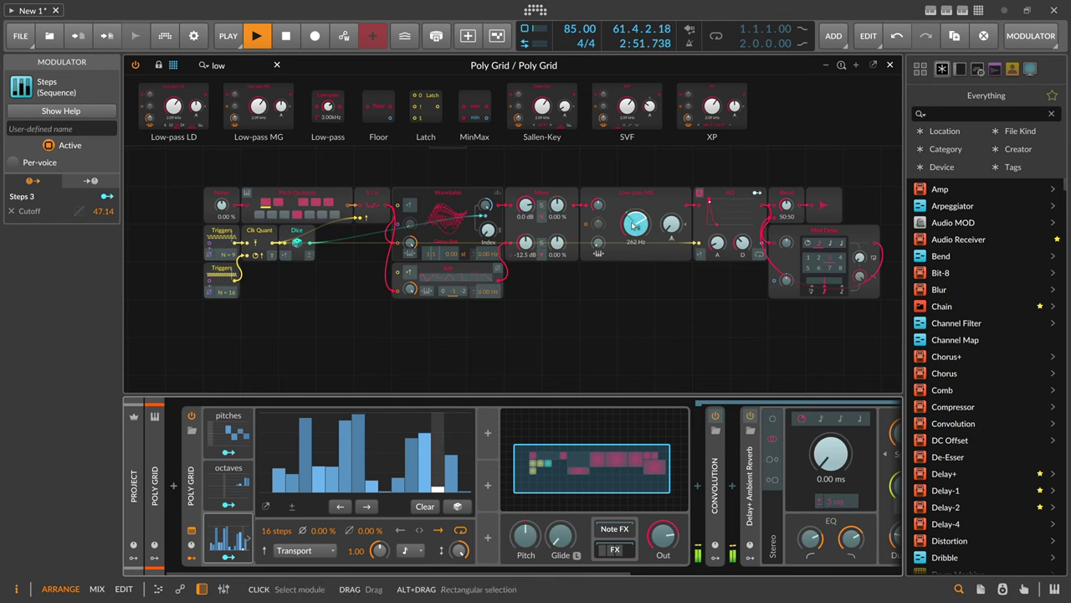
pyautogui.moveTo(636, 223); pyautogui.dragTo(636, 217)
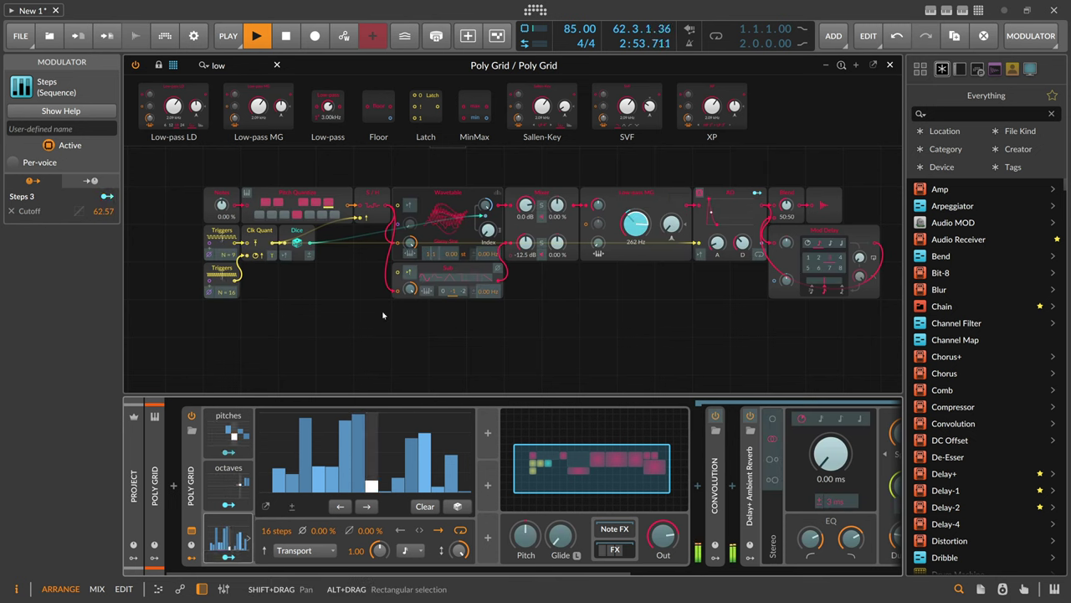
# Find the Octaver among the Grid modules and insert it between the Pitch Quantize and S/H modules
pyautogui.click(228, 483)
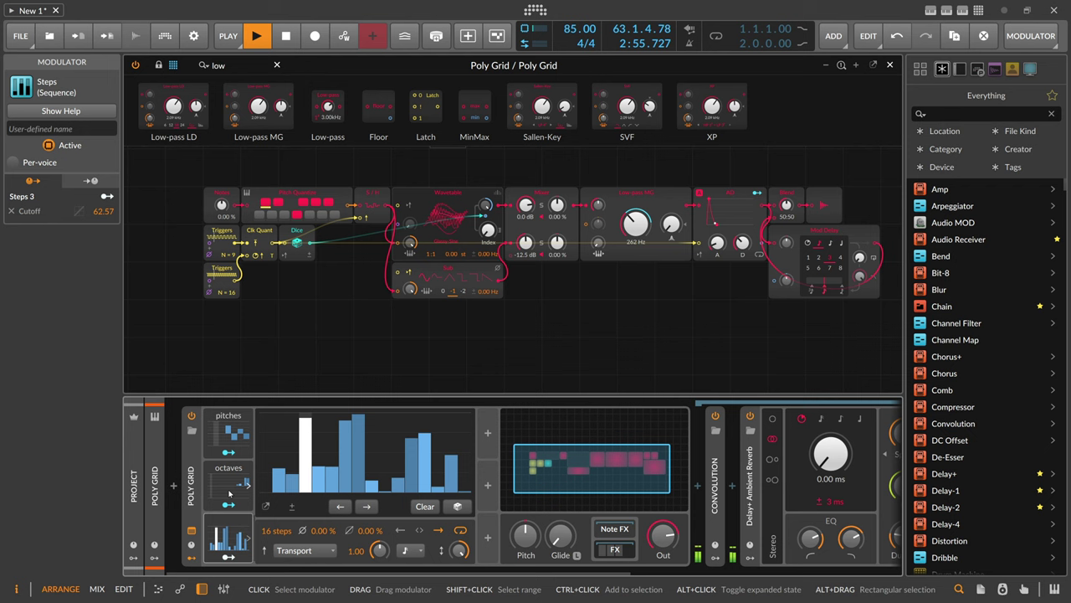
pyautogui.click(194, 68)
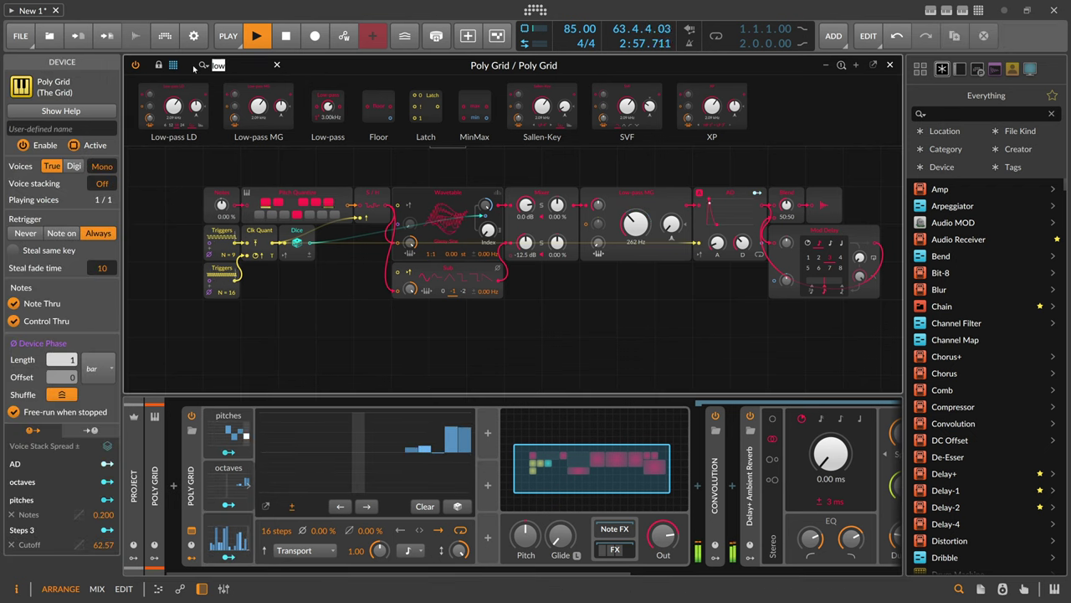
pyautogui.press('BackSpace')
pyautogui.write('oc')
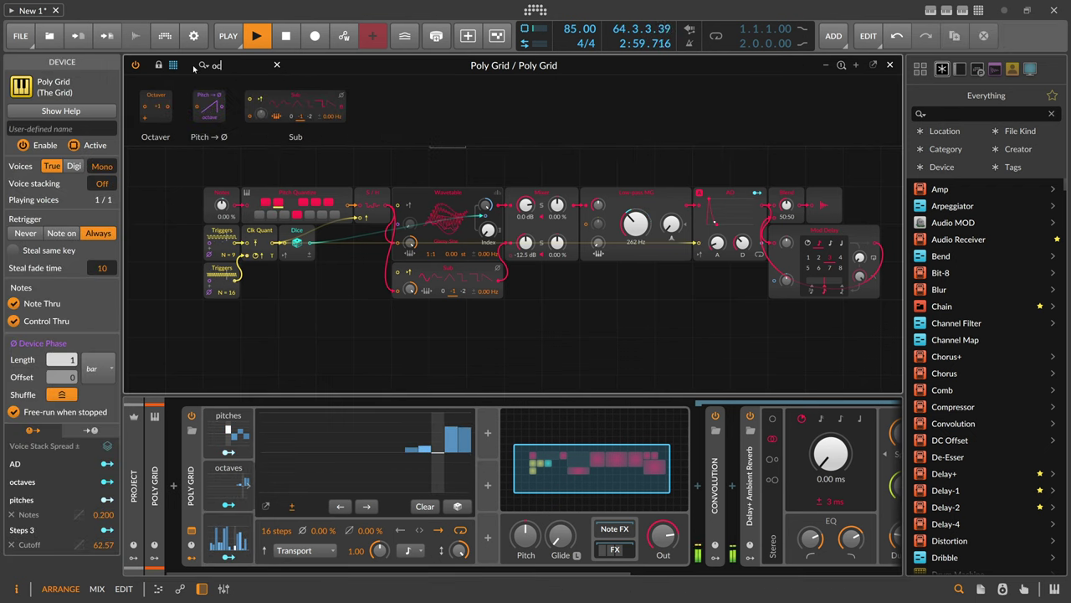
pyautogui.moveTo(159, 94); pyautogui.dragTo(369, 206)
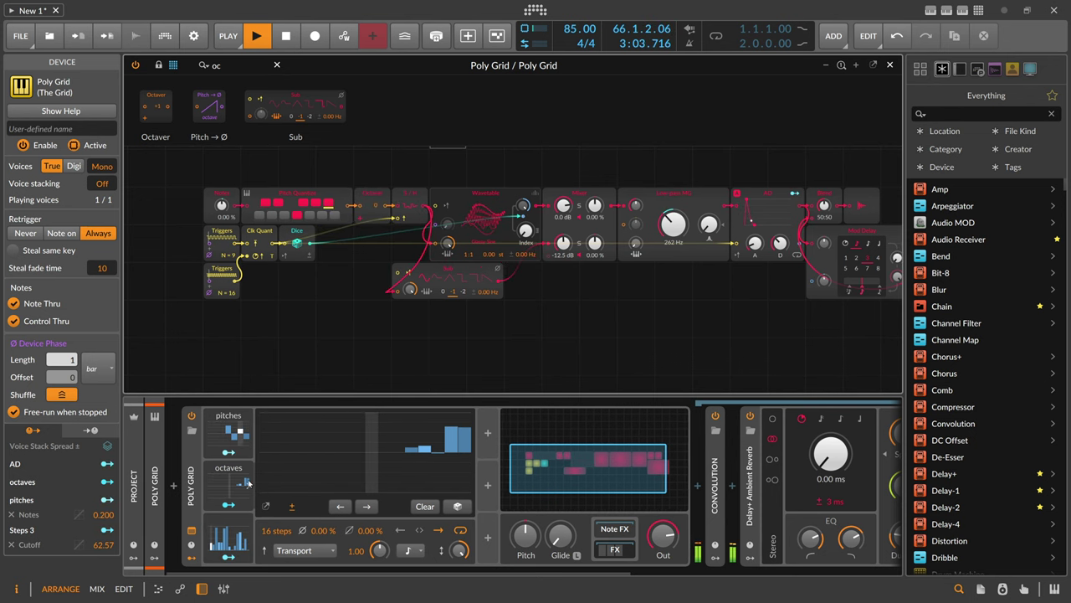
# Modulate the Octaver's octave shift from the octaves modulator by 2.000 and randomize the octaves step pattern
pyautogui.click(230, 505)
pyautogui.moveTo(378, 210); pyautogui.dragTo(377, 199)
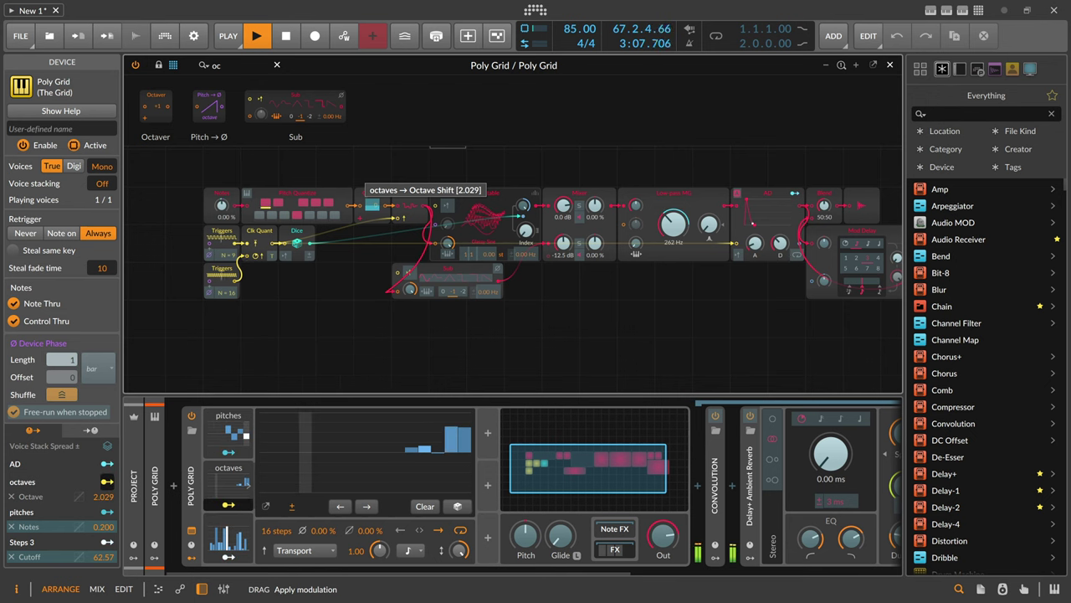
pyautogui.moveTo(377, 199); pyautogui.dragTo(378, 211)
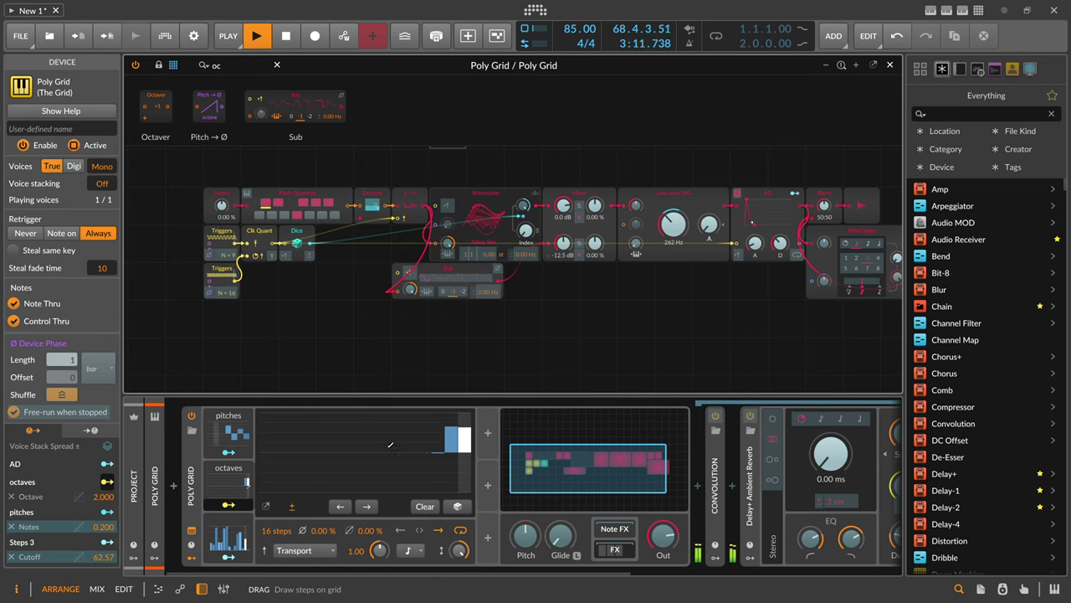
pyautogui.click(457, 507)
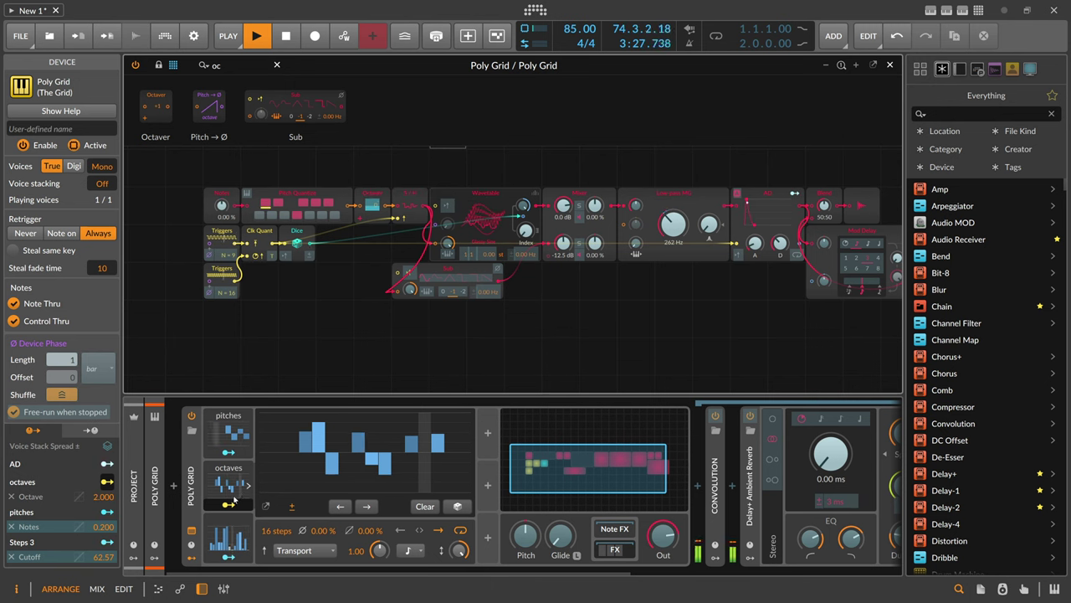
# Set the Wavetable's unison to 16 voices with adjusted detune, and lower the Low-pass MG's cutoff to 131 Hz
pyautogui.click(535, 194)
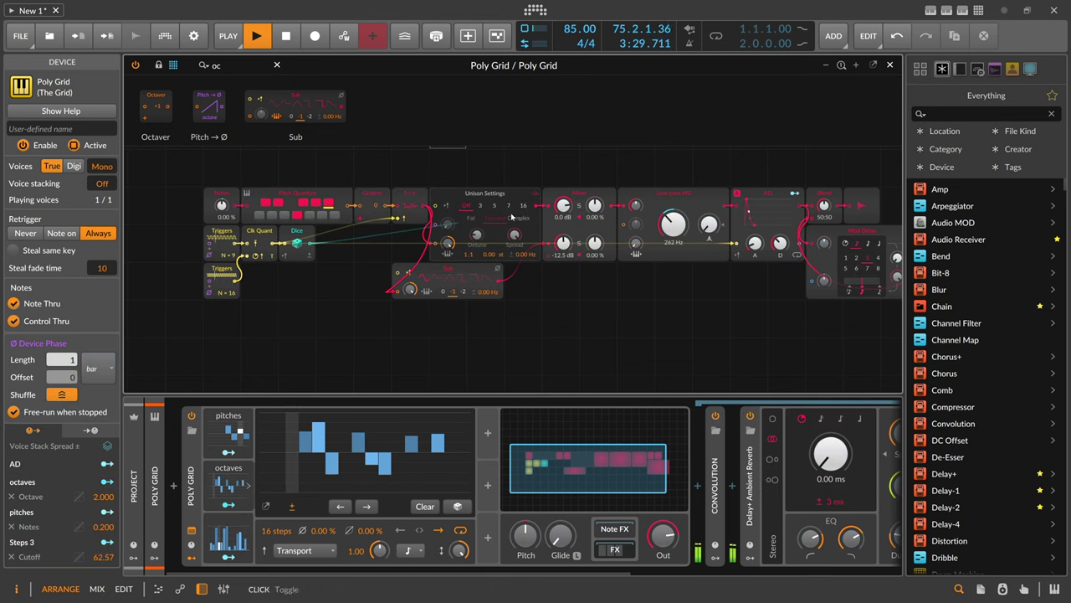
pyautogui.moveTo(487, 237); pyautogui.dragTo(486, 244)
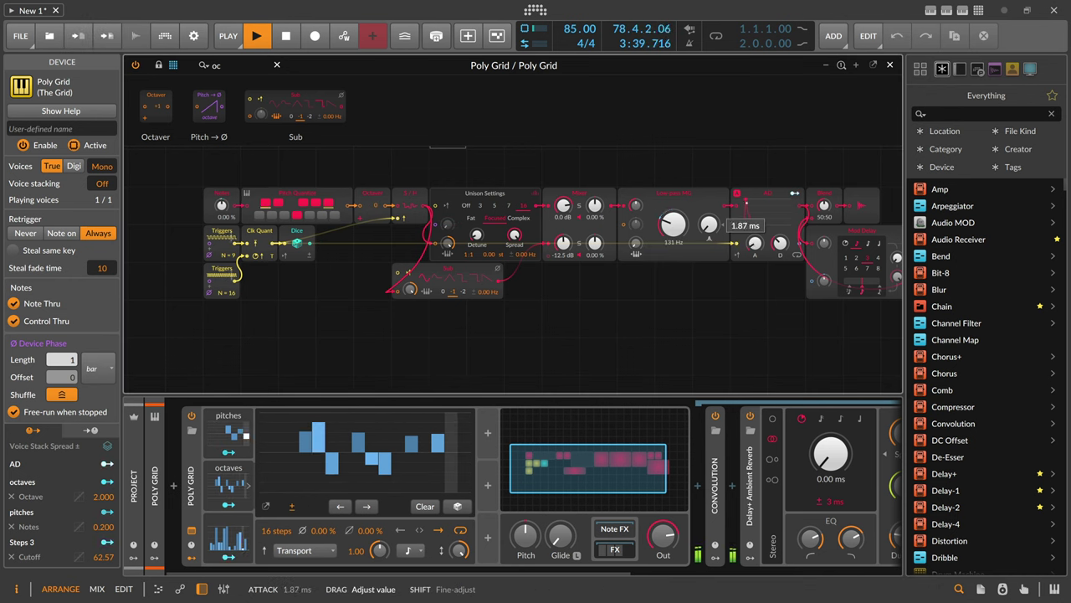
pyautogui.click(309, 242)
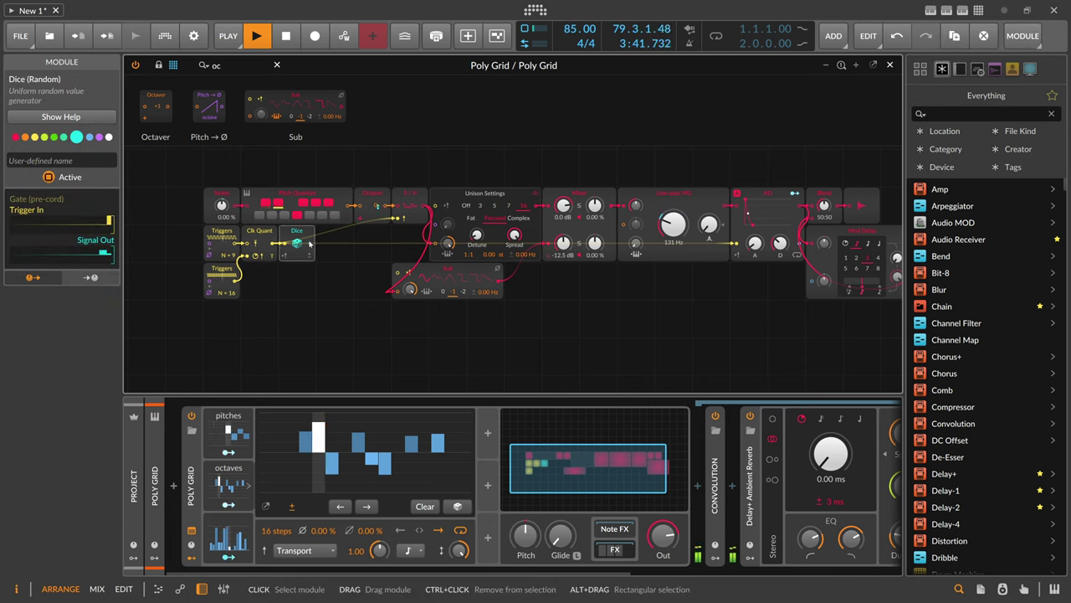
pyautogui.click(534, 194)
# Duplicate the Dice module below the original, feed it into a Modulator Out, and modulate the AD envelope's decay with it by 0.571
pyautogui.keyDown('ctrl'); pyautogui.moveTo(298, 235); pyautogui.dragTo(299, 267); pyautogui.keyUp('ctrl')
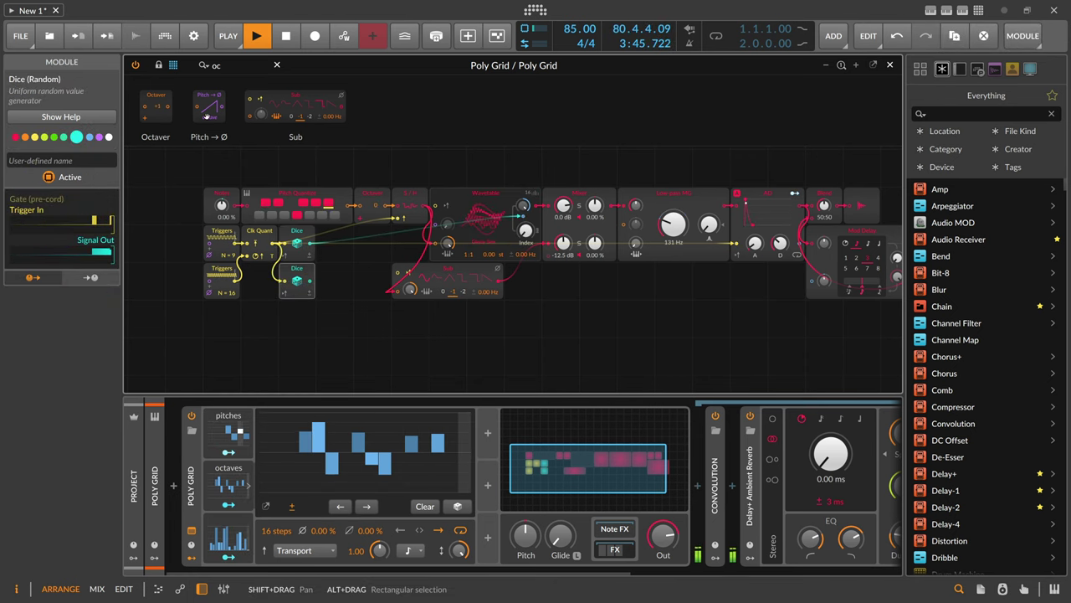
pyautogui.write('mod')
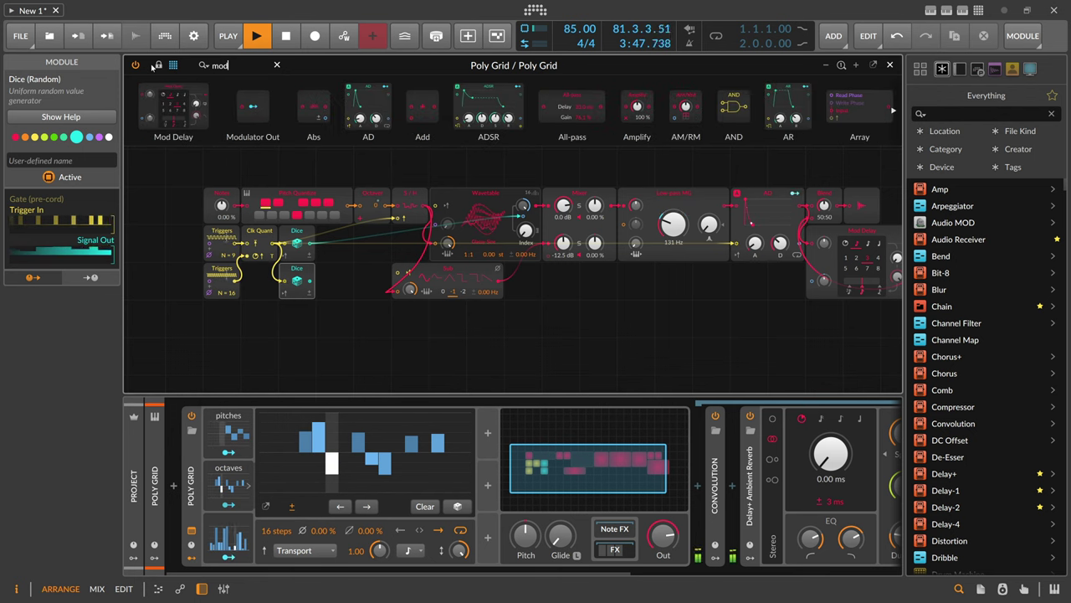
pyautogui.moveTo(314, 287); pyautogui.dragTo(328, 285)
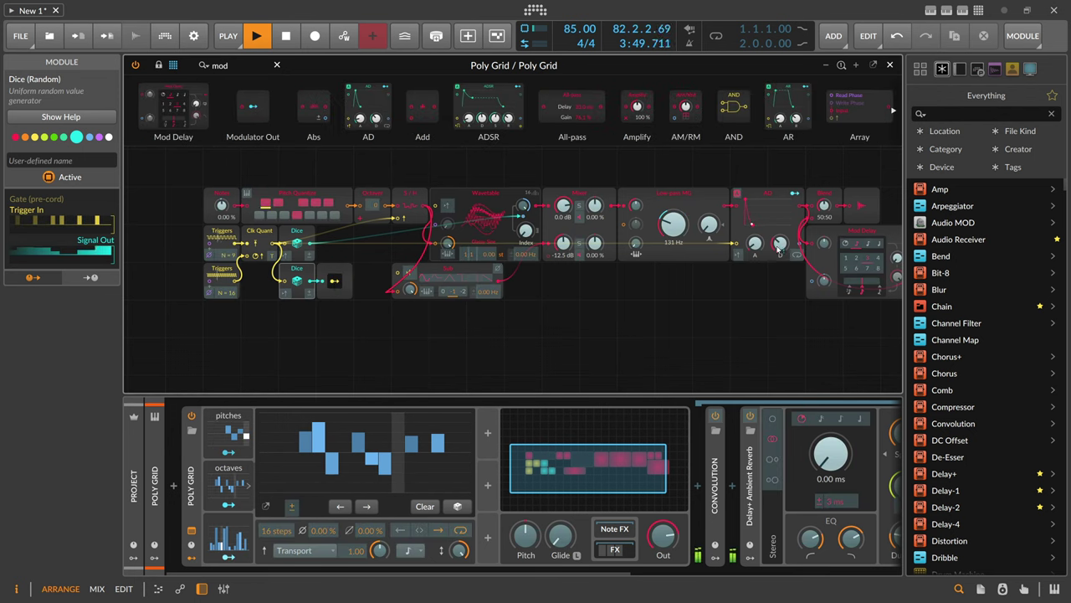
pyautogui.click(334, 281)
pyautogui.moveTo(780, 242)
pyautogui.mouseDown()
pyautogui.moveTo(783, 266)
pyautogui.moveTo(771, 243)
pyautogui.mouseUp()
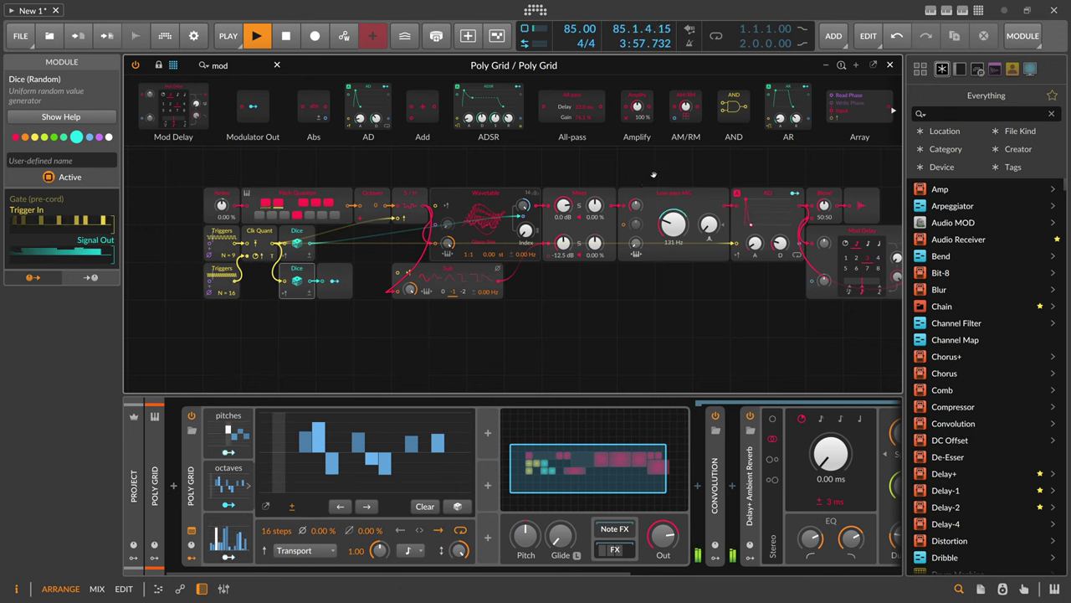
# Duplicate the lower Dice and Modulator Out pair beneath itself and use the copy to modulate the Low-pass MG's drive
pyautogui.moveTo(654, 175); pyautogui.dragTo(555, 184)
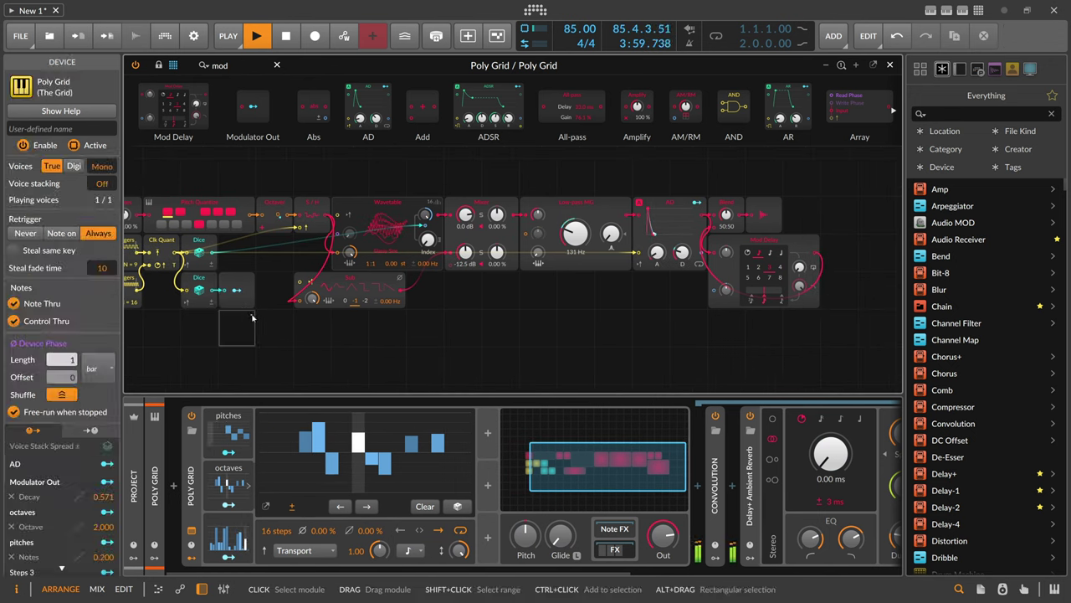
pyautogui.keyDown('ctrl'); pyautogui.moveTo(208, 287); pyautogui.dragTo(207, 324); pyautogui.keyUp('ctrl')
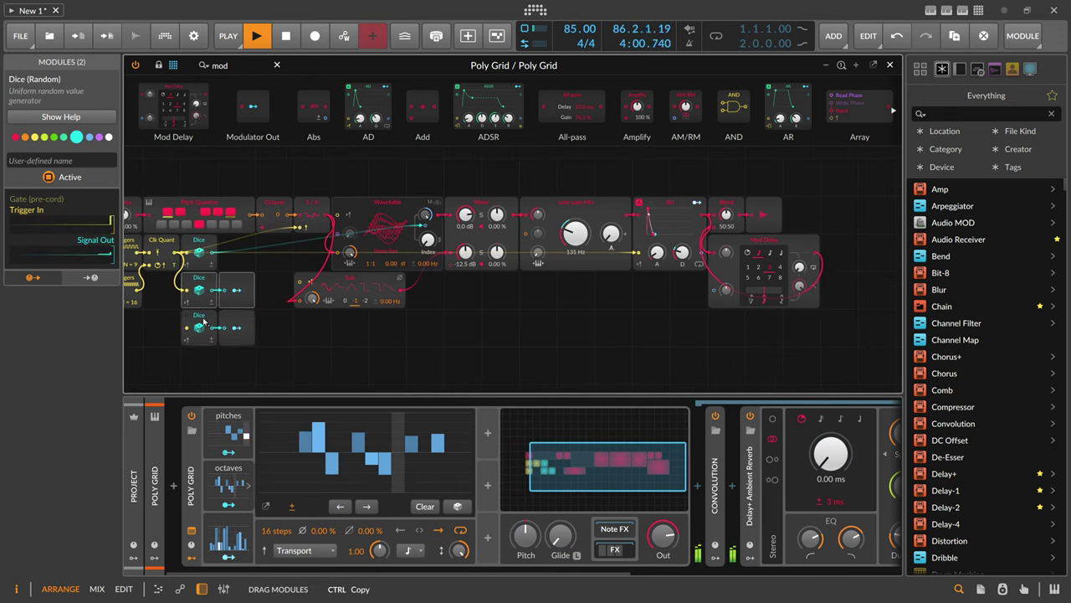
pyautogui.keyDown('ctrl'); pyautogui.click(539, 216); pyautogui.keyUp('ctrl')
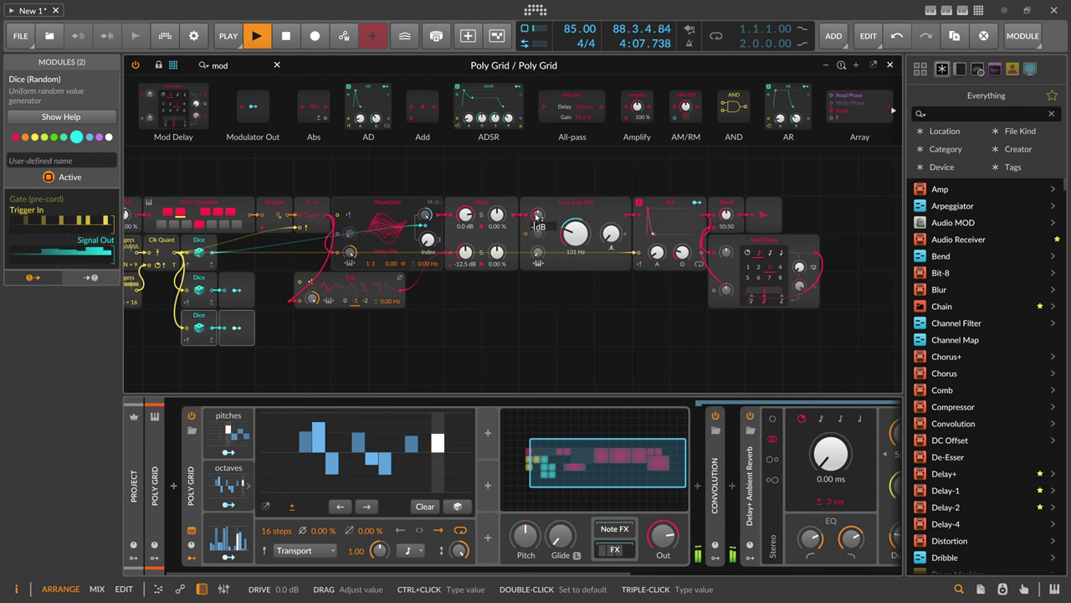
pyautogui.moveTo(538, 216); pyautogui.dragTo(538, 230)
pyautogui.moveTo(405, 289); pyautogui.dragTo(538, 216)
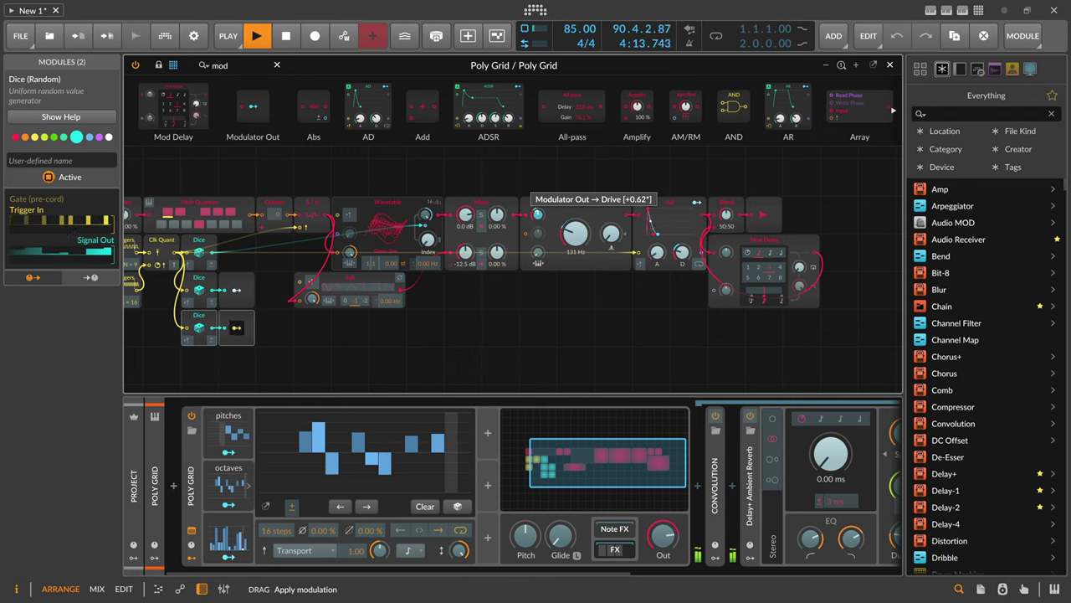
# Set the Low-pass MG's drive modulation to 0.291 and modulate its cutoff from the Steps 3 modulator by 68.29
pyautogui.moveTo(538, 215); pyautogui.dragTo(540, 216)
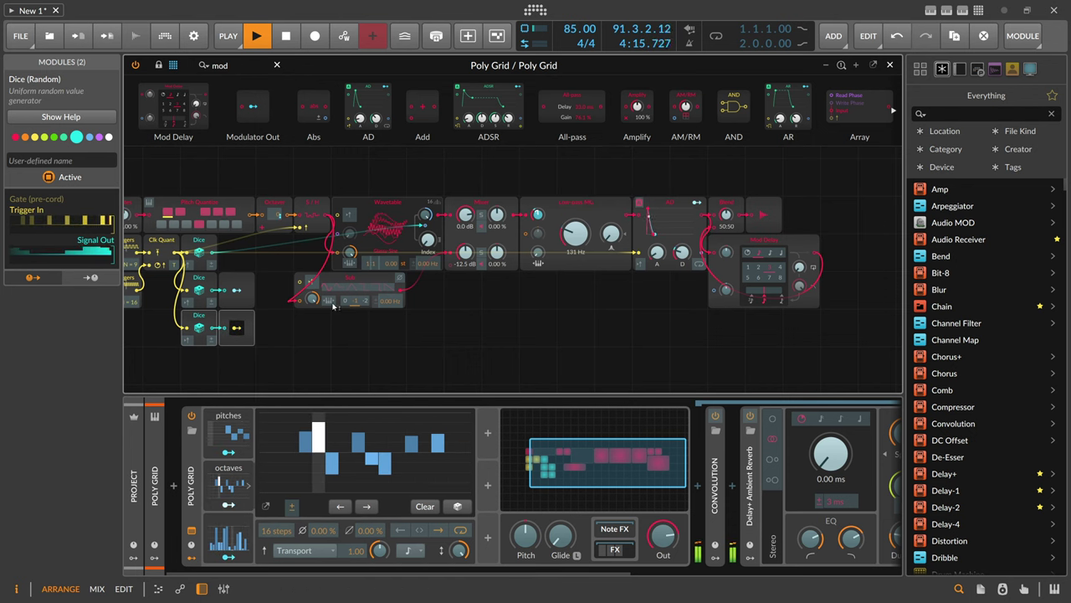
pyautogui.rightClick(584, 238)
pyautogui.click(624, 363)
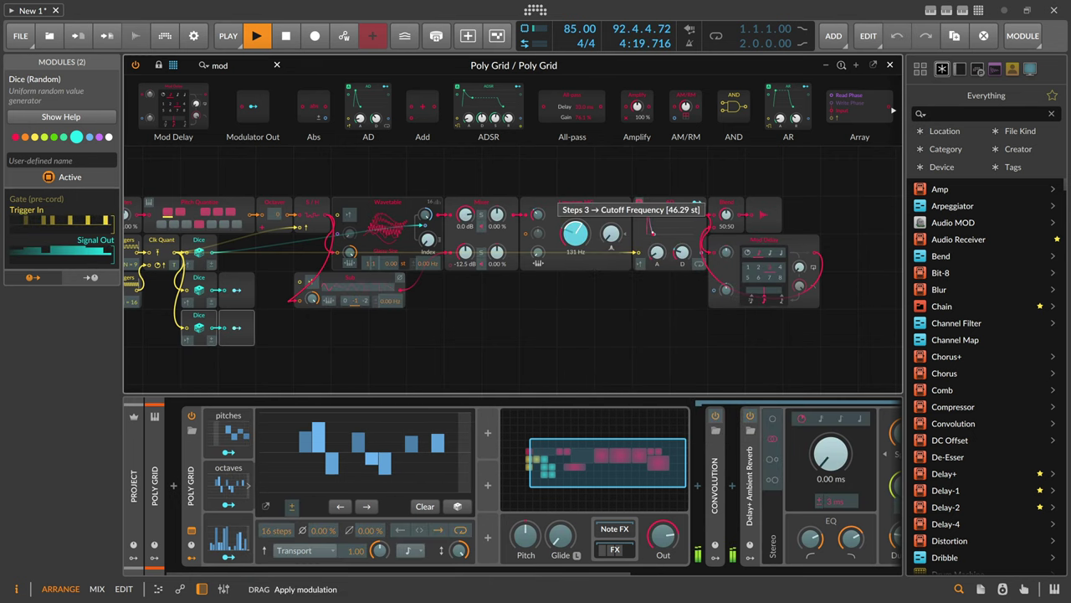
pyautogui.moveTo(576, 233); pyautogui.dragTo(575, 233)
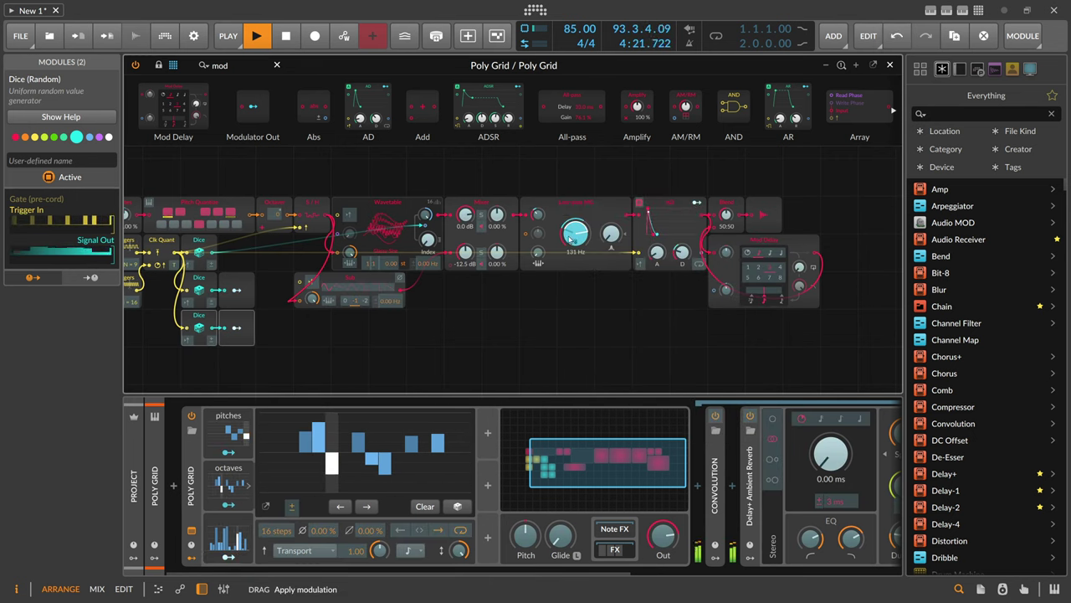
pyautogui.click(280, 335)
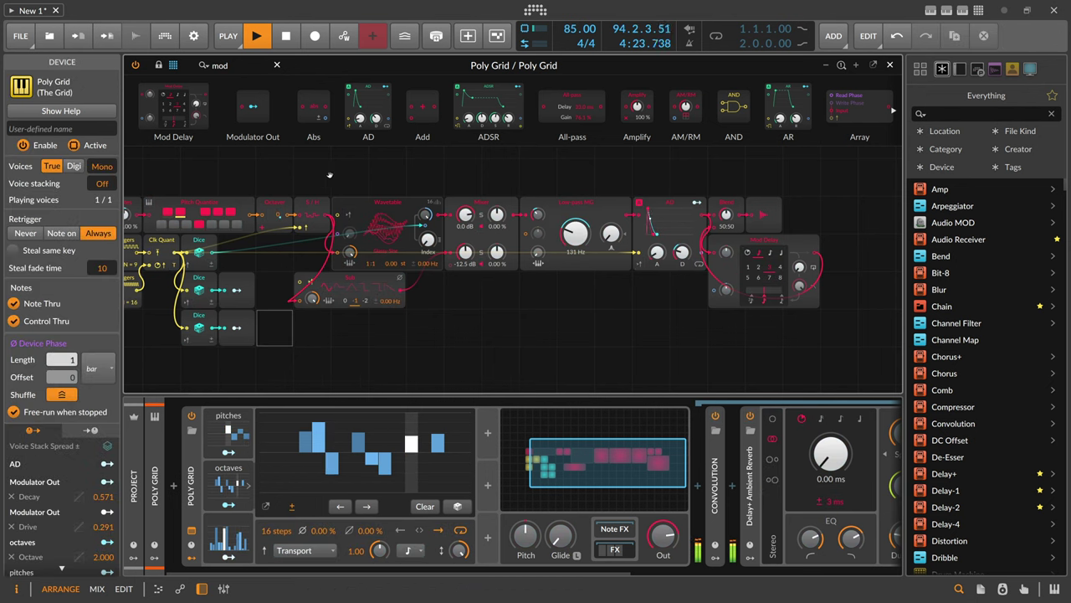
pyautogui.moveTo(378, 284); pyautogui.dragTo(444, 280, button='middle')
pyautogui.click(239, 534)
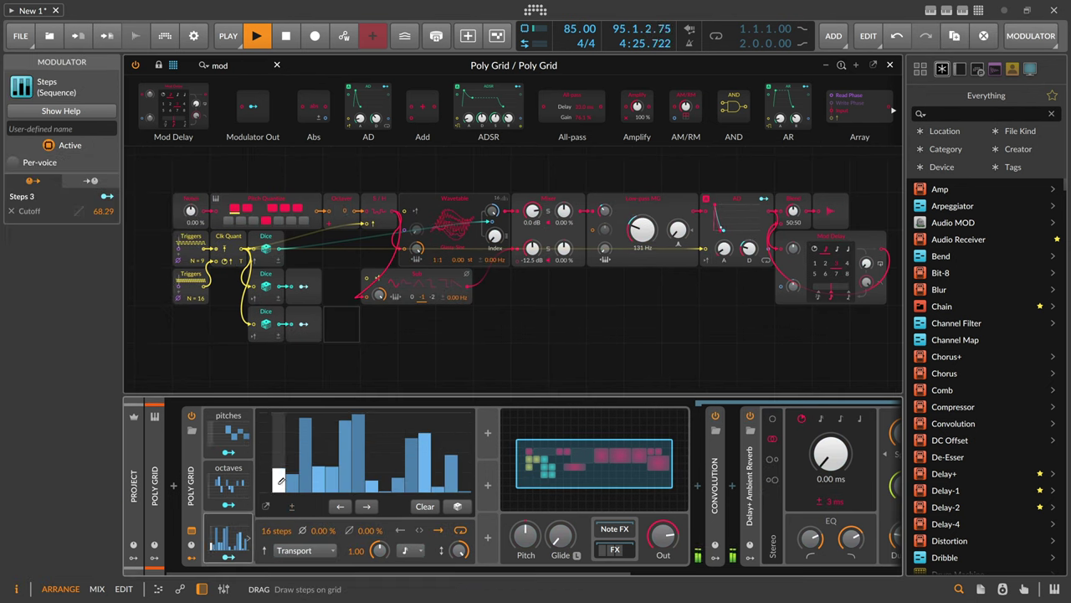
# Collapse the Poly Grid's FX chain and reset the device's output level to its default
pyautogui.hscroll(5, 465, 556)
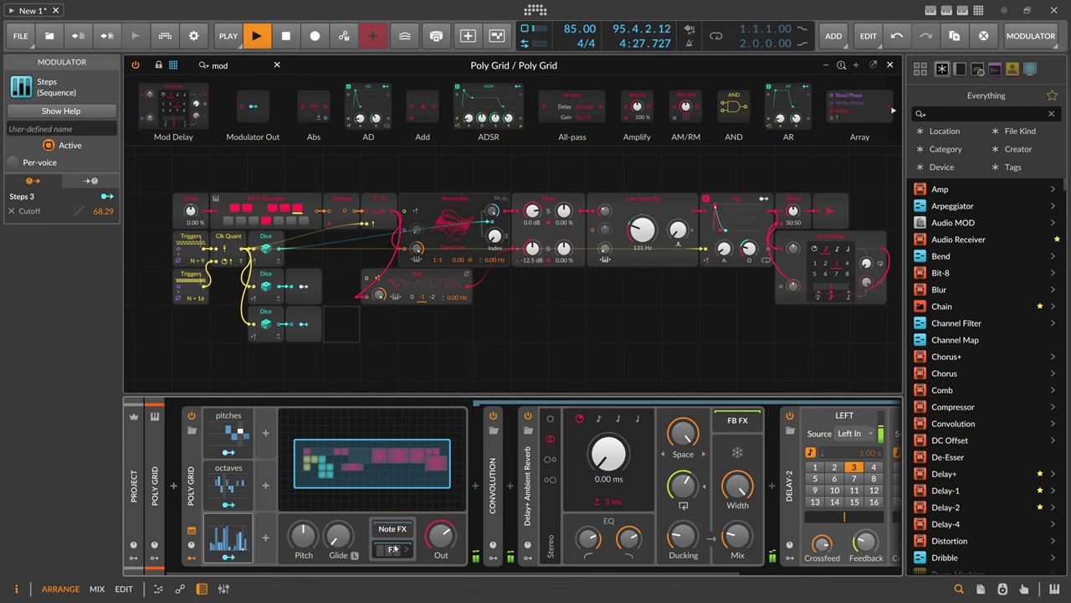
pyautogui.click(393, 548)
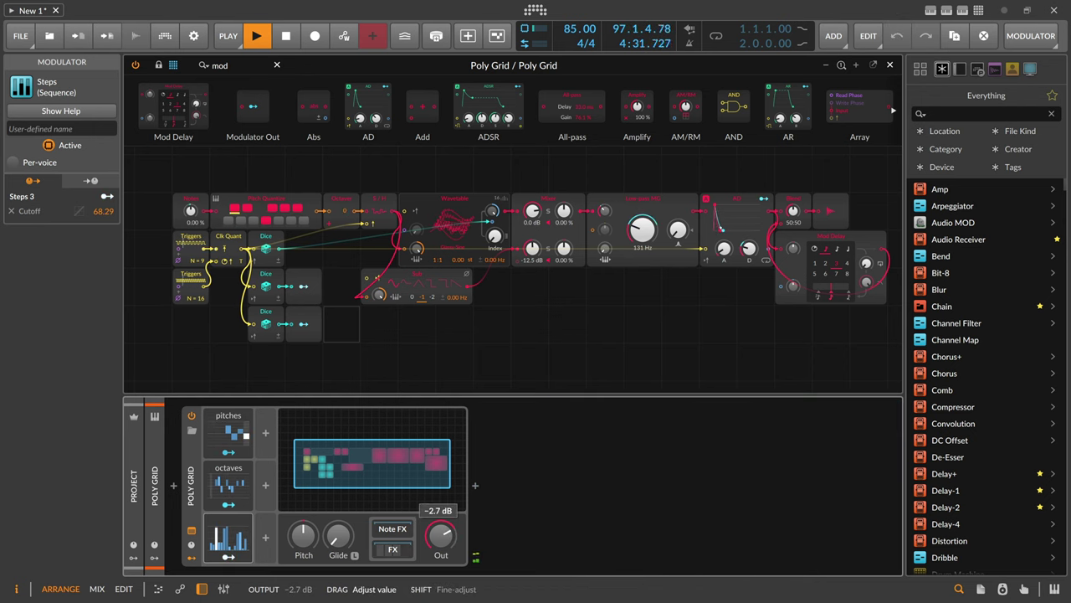
pyautogui.moveTo(452, 525); pyautogui.dragTo(453, 529)
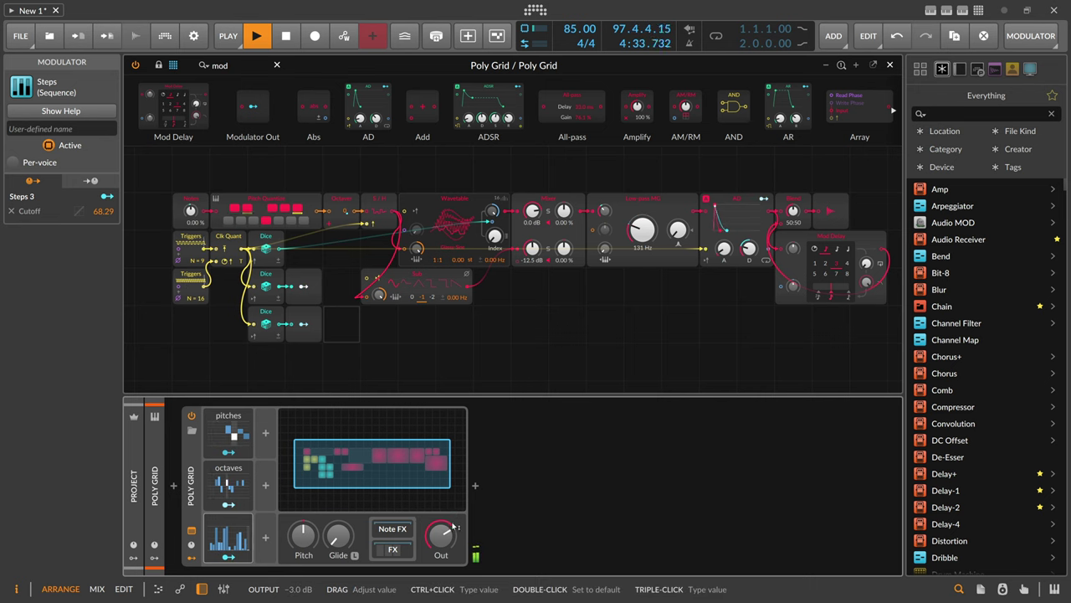
pyautogui.doubleClick(445, 540)
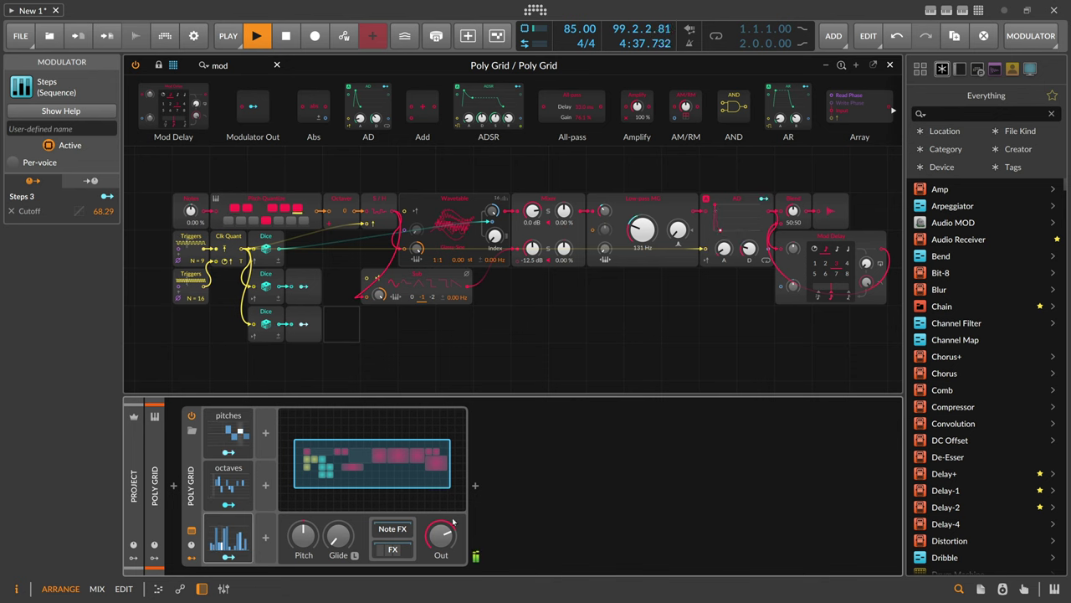
# Review the TouchDesigner controller extension's OSC ports and IP address in the controller settings
pyautogui.click(535, 10)
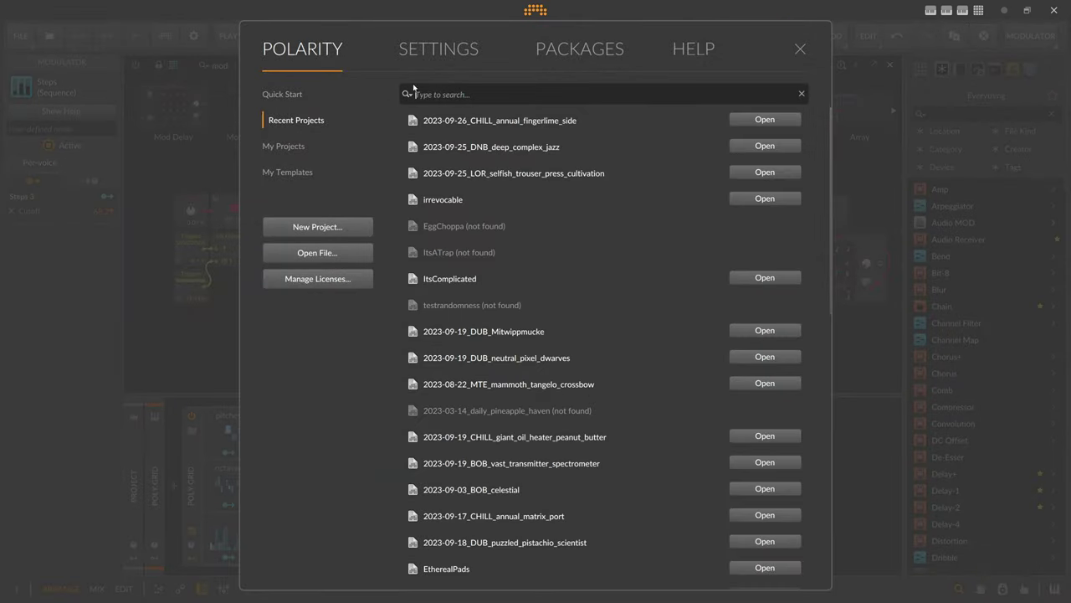
pyautogui.click(437, 50)
pyautogui.click(283, 198)
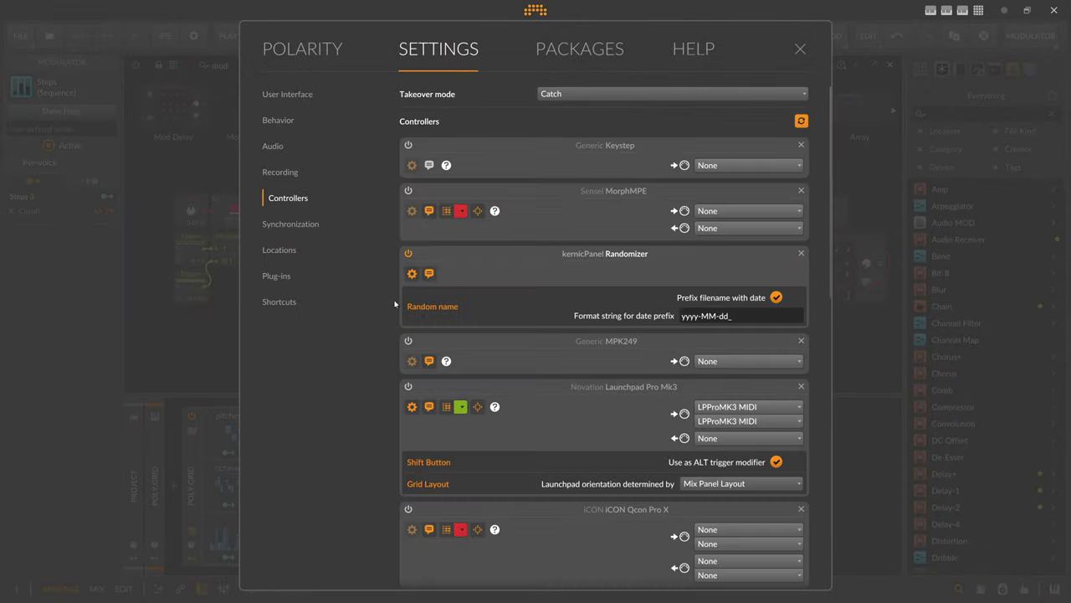
pyautogui.scroll(-1, 489, 365)
pyautogui.scroll(-10, 504, 399)
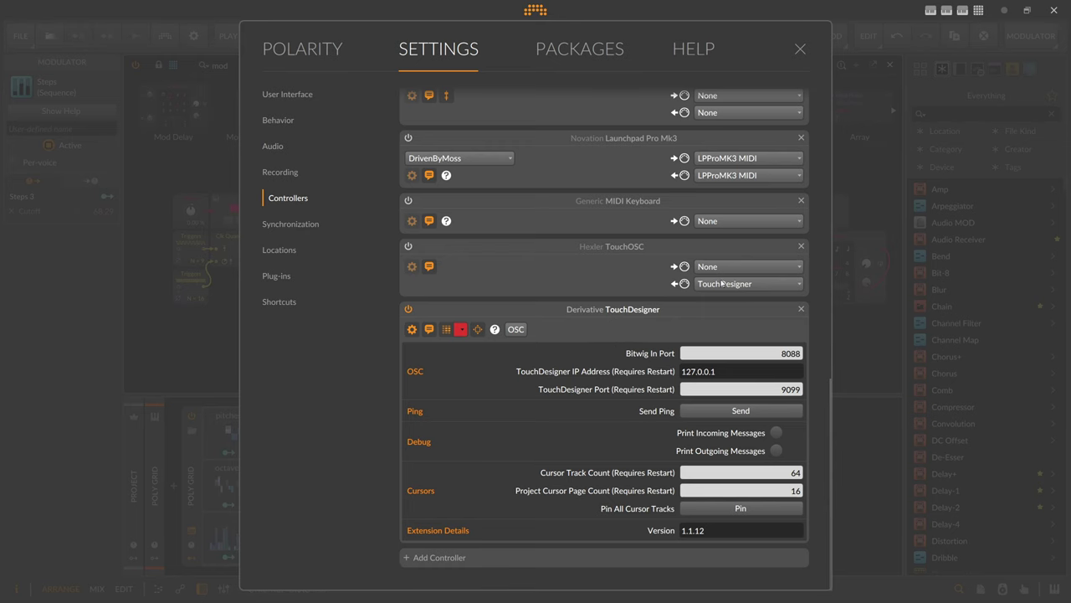
pyautogui.click(800, 48)
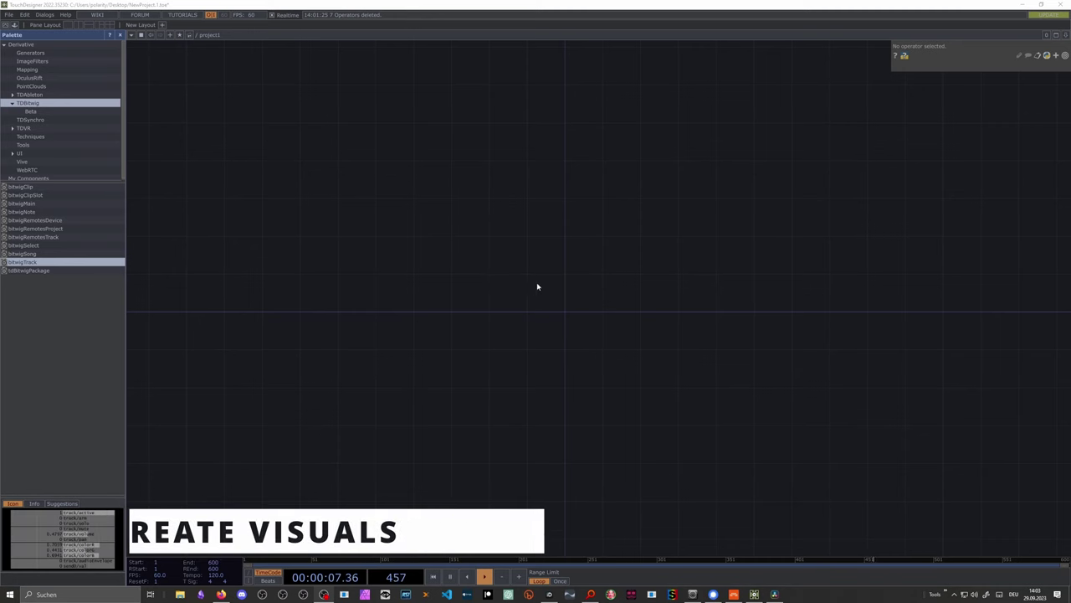
# Switch to TouchDesigner and place a Noise TOP in the project1 network
pyautogui.press('u')
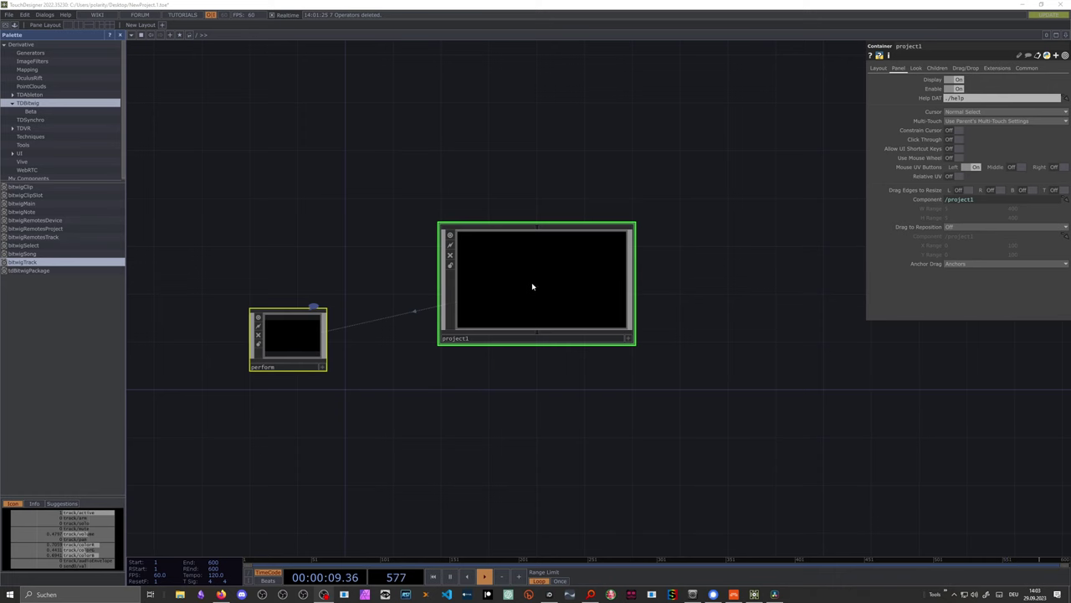
pyautogui.scroll(5, 519, 285)
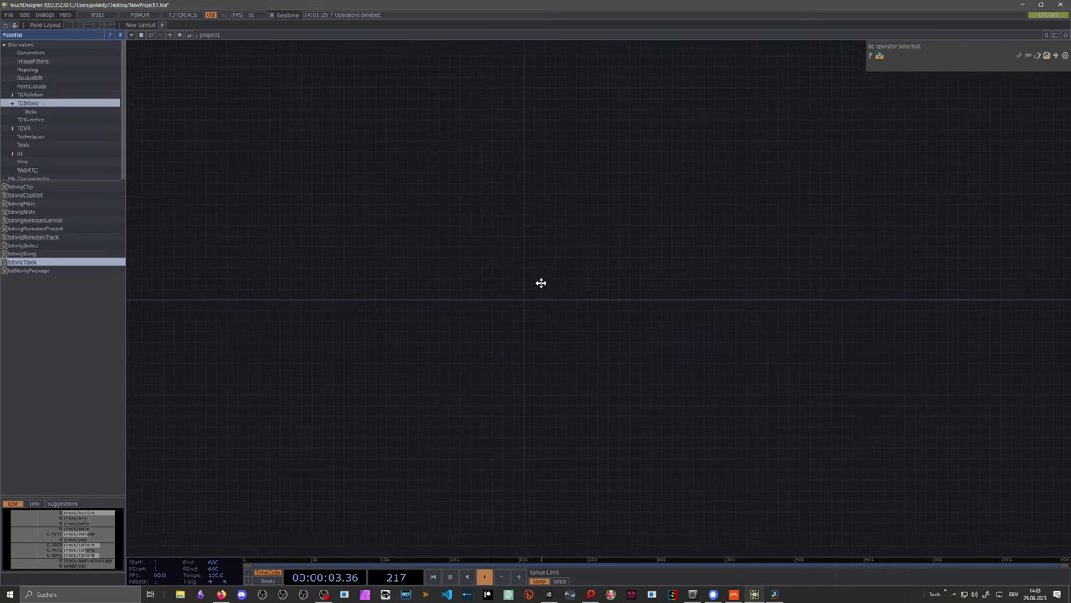
pyautogui.press('Tab')
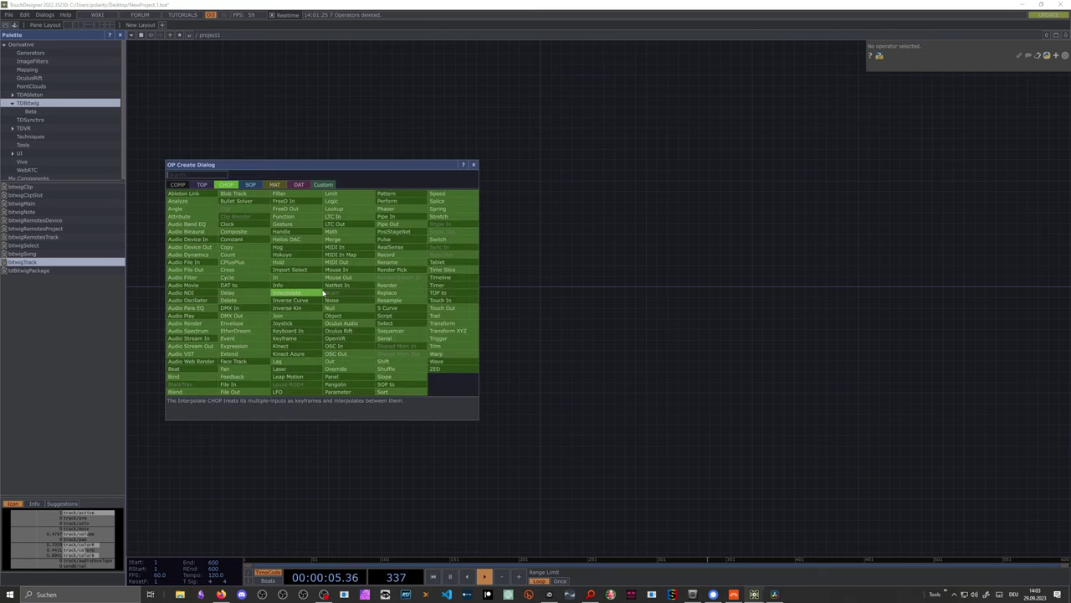
pyautogui.write('noise')
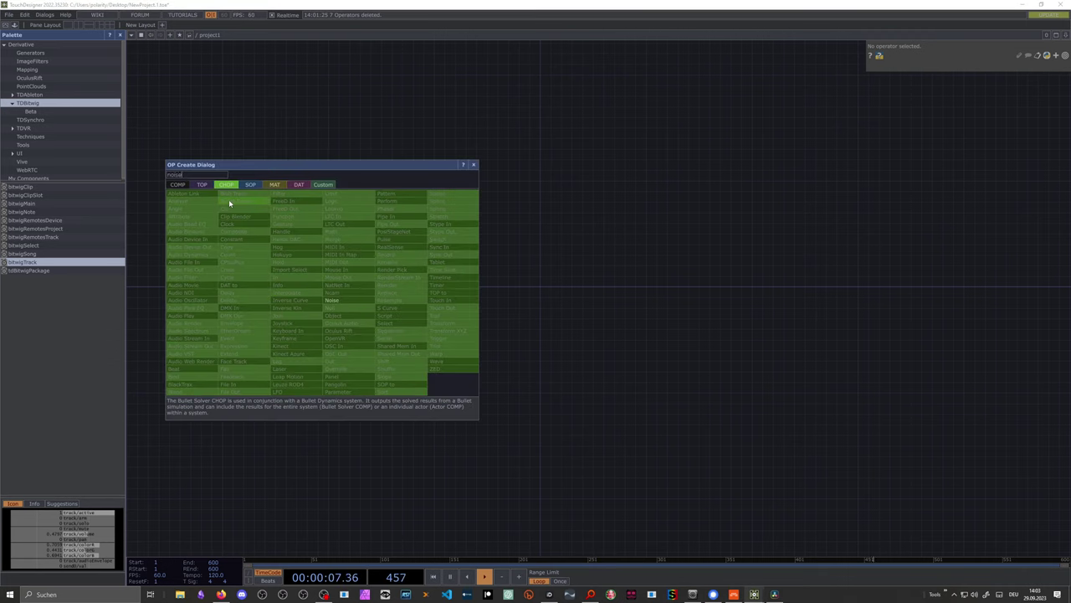
pyautogui.click(201, 184)
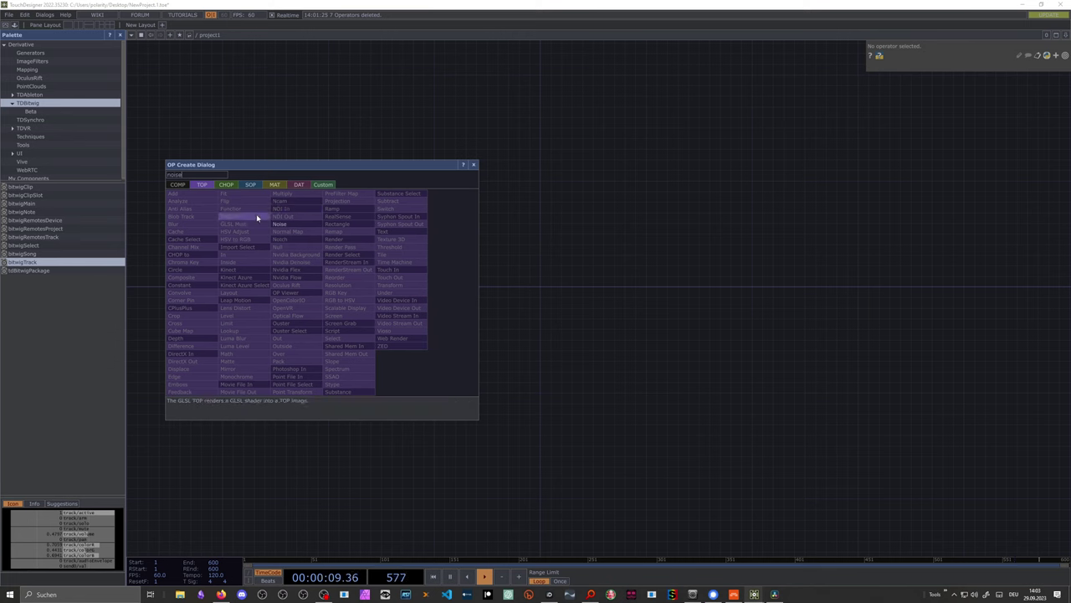
pyautogui.click(283, 223)
pyautogui.click(293, 308)
pyautogui.scroll(10, 294, 310)
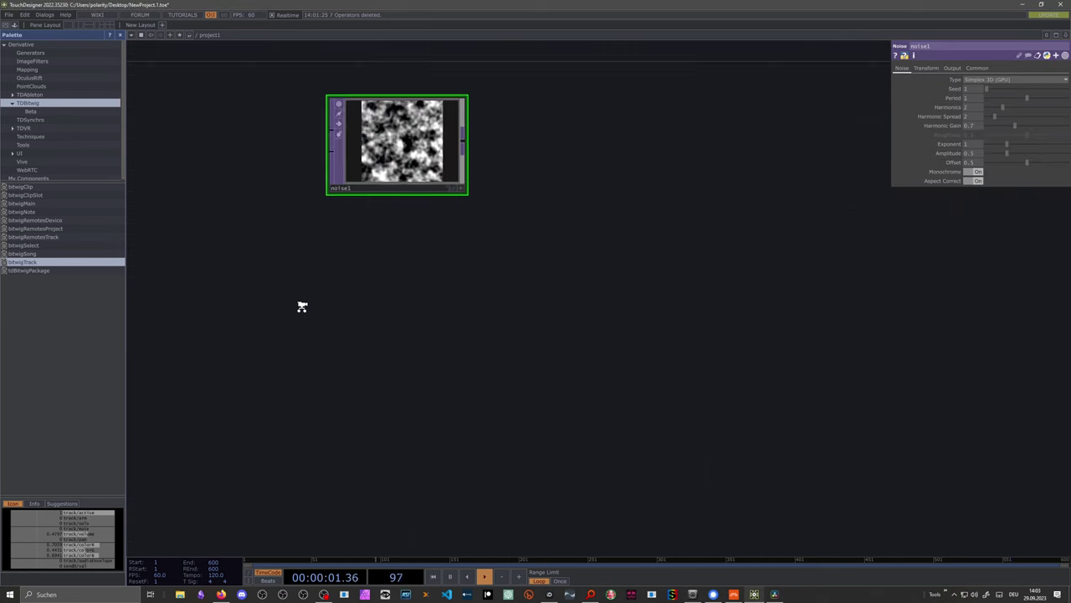
pyautogui.scroll(3, 343, 314)
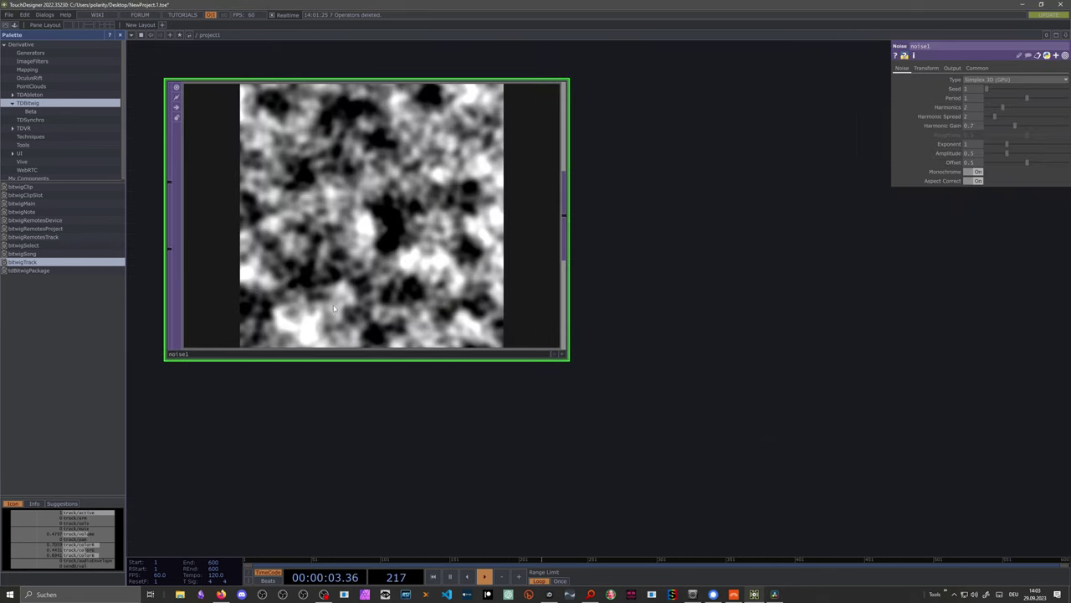
pyautogui.scroll(-6, 340, 221)
pyautogui.scroll(-2, 456, 270)
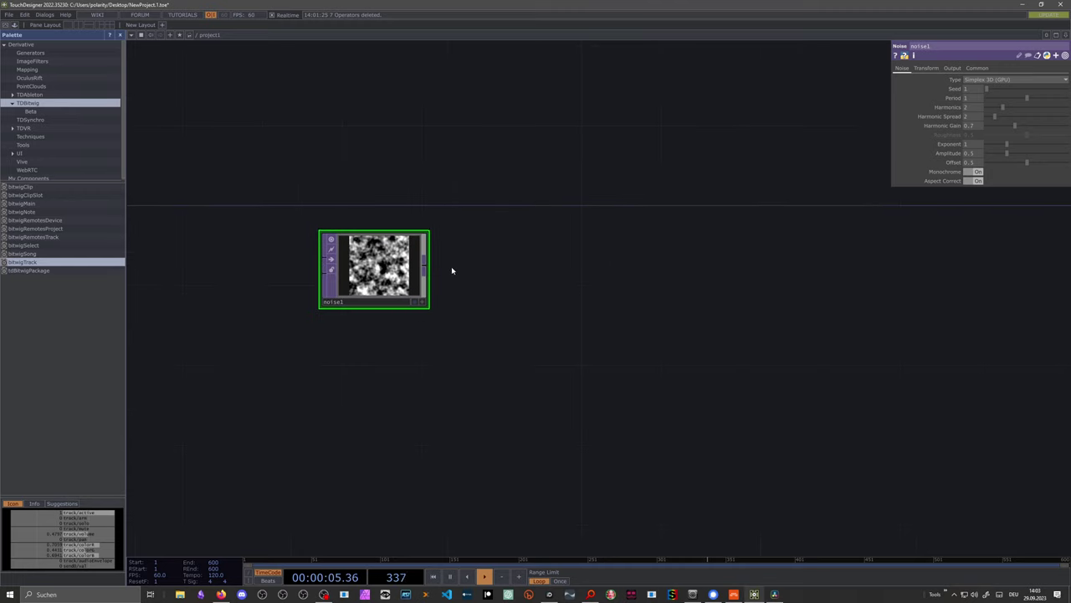
# Set the Noise TOP's resolution to 1280 by 720
pyautogui.click(976, 68)
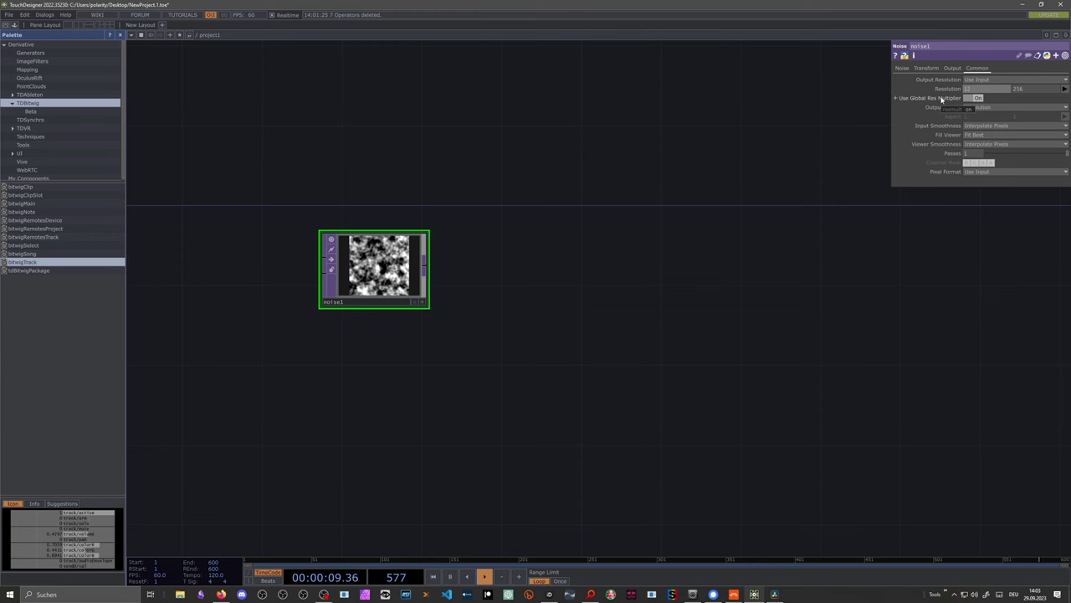
pyautogui.press('Tab')
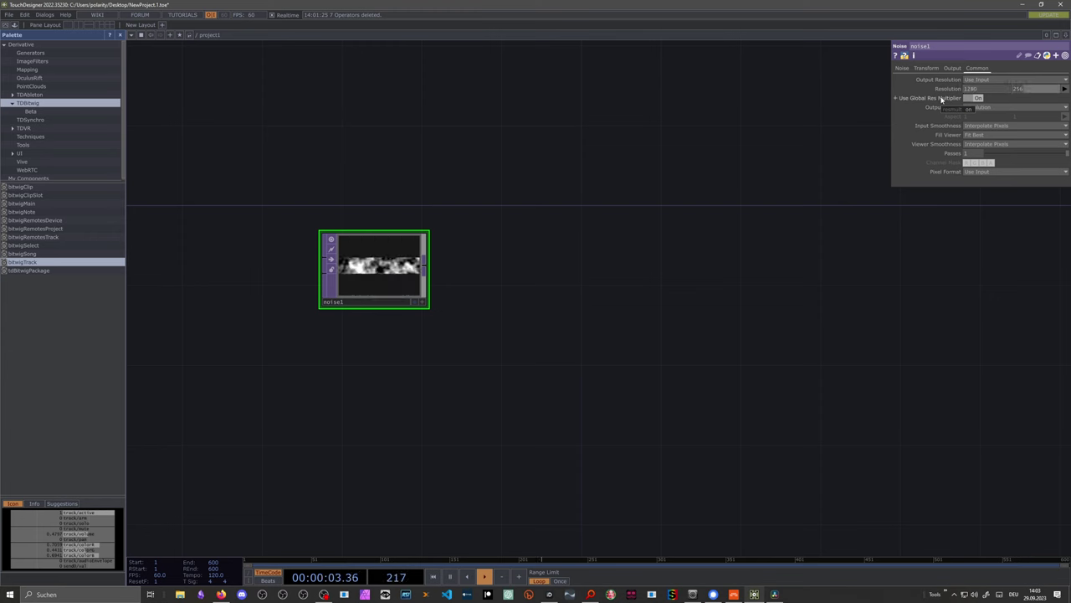
pyautogui.write('720')
pyautogui.press('Return')
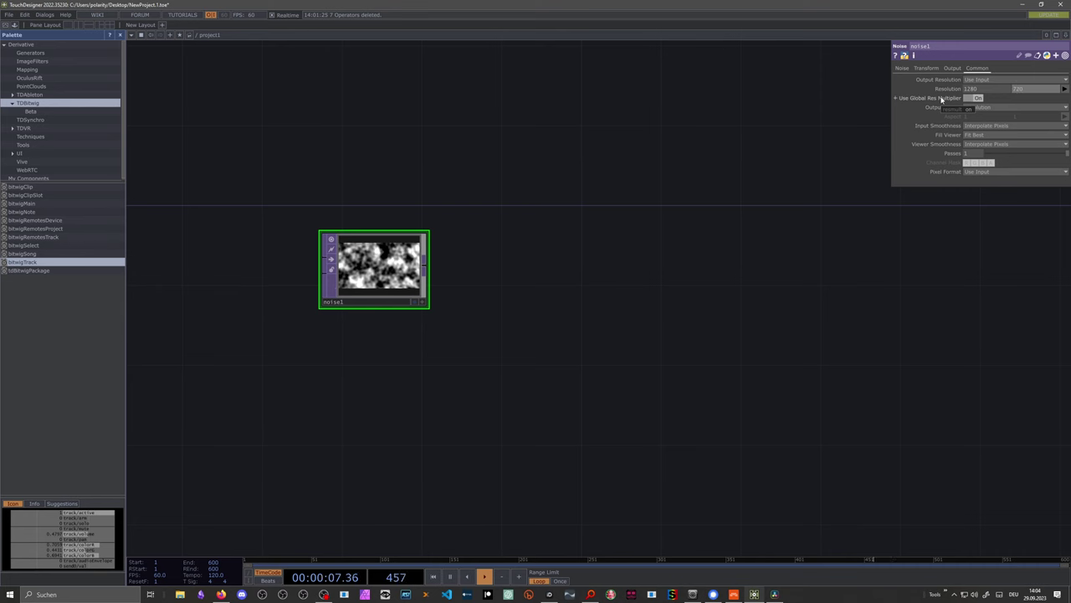
# Set the noise pattern's seed to 364, period to 8 and harmonics to 1
pyautogui.scroll(5, 458, 278)
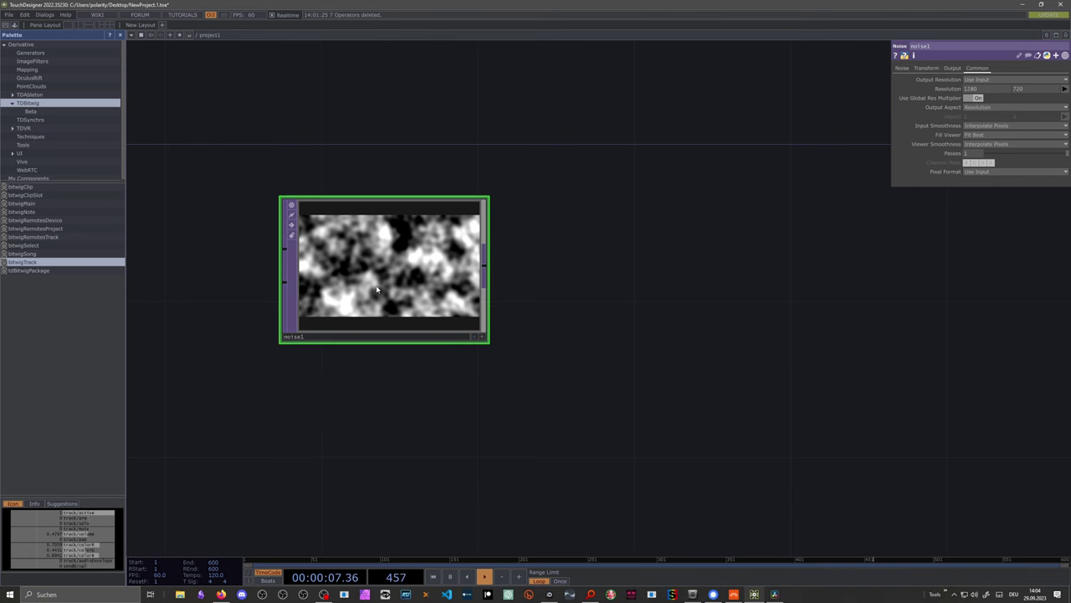
pyautogui.moveTo(751, 239); pyautogui.dragTo(713, 260)
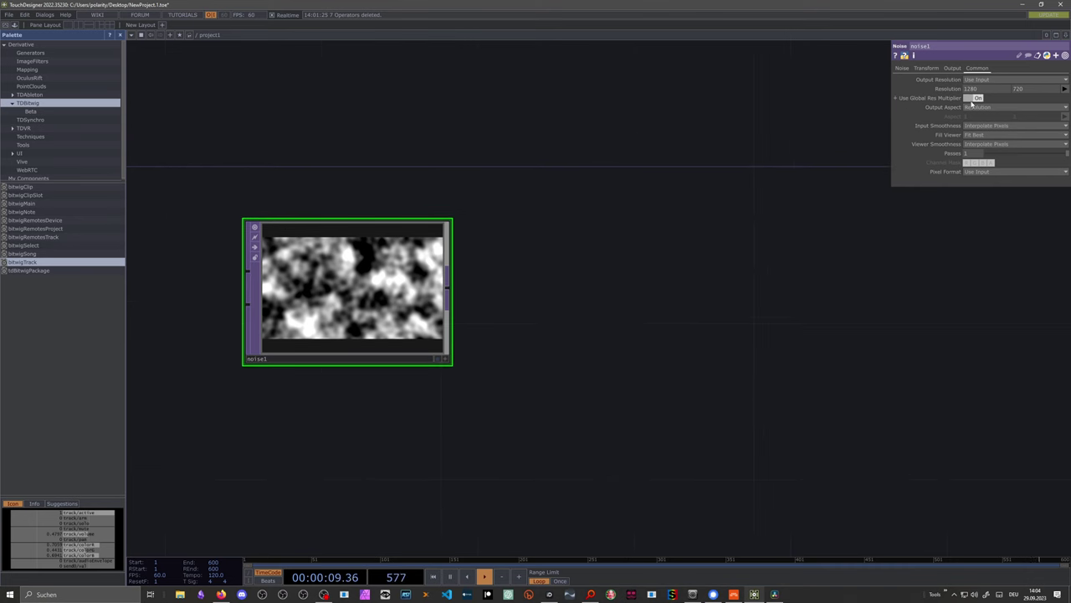
pyautogui.click(925, 68)
pyautogui.click(903, 68)
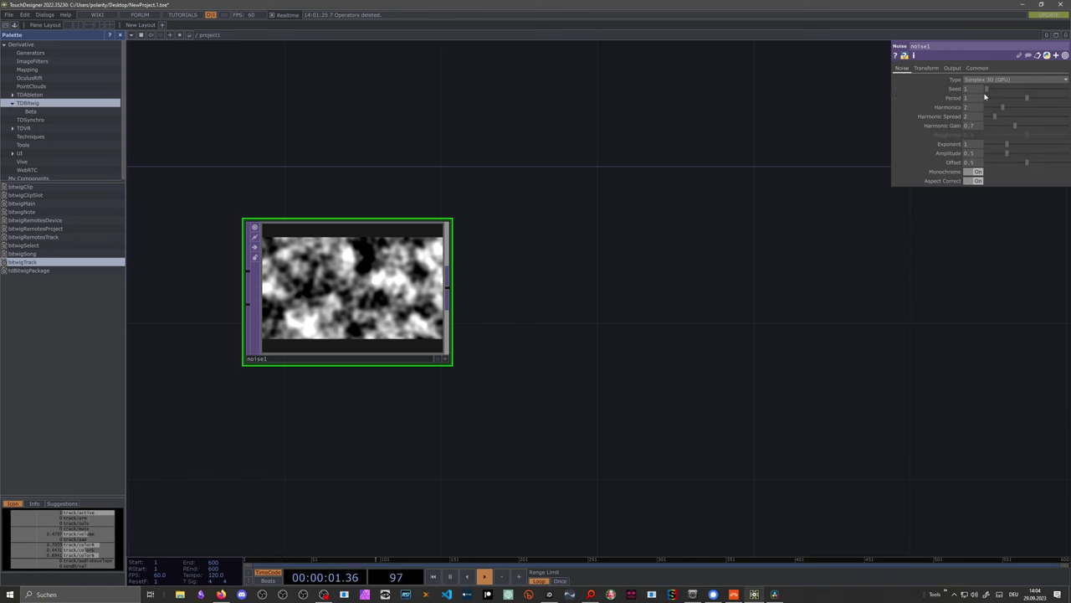
pyautogui.moveTo(988, 90); pyautogui.dragTo(991, 92)
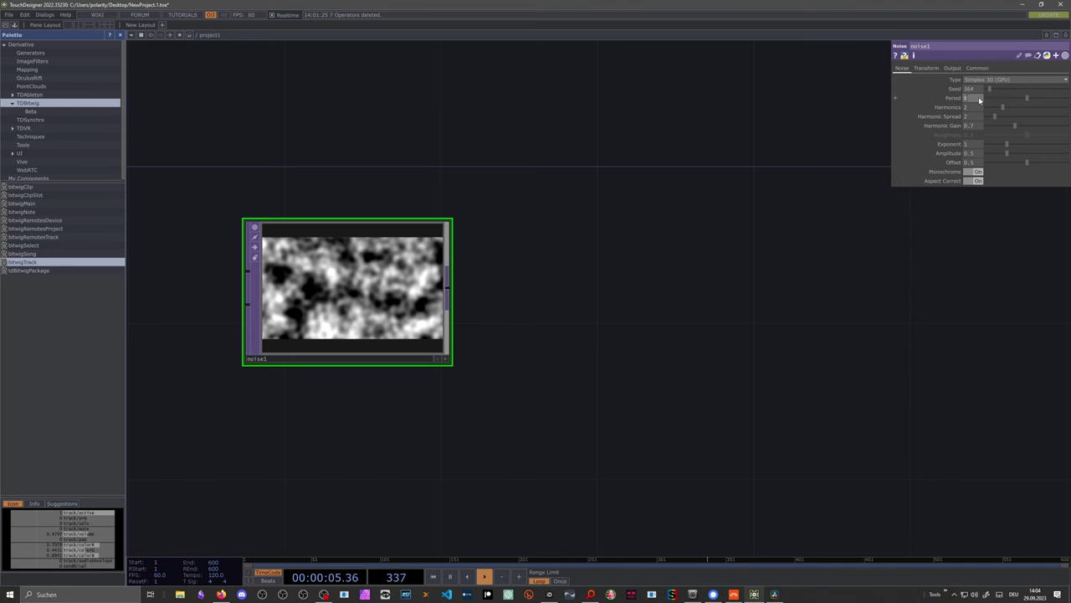
pyautogui.write('8')
pyautogui.press('Return')
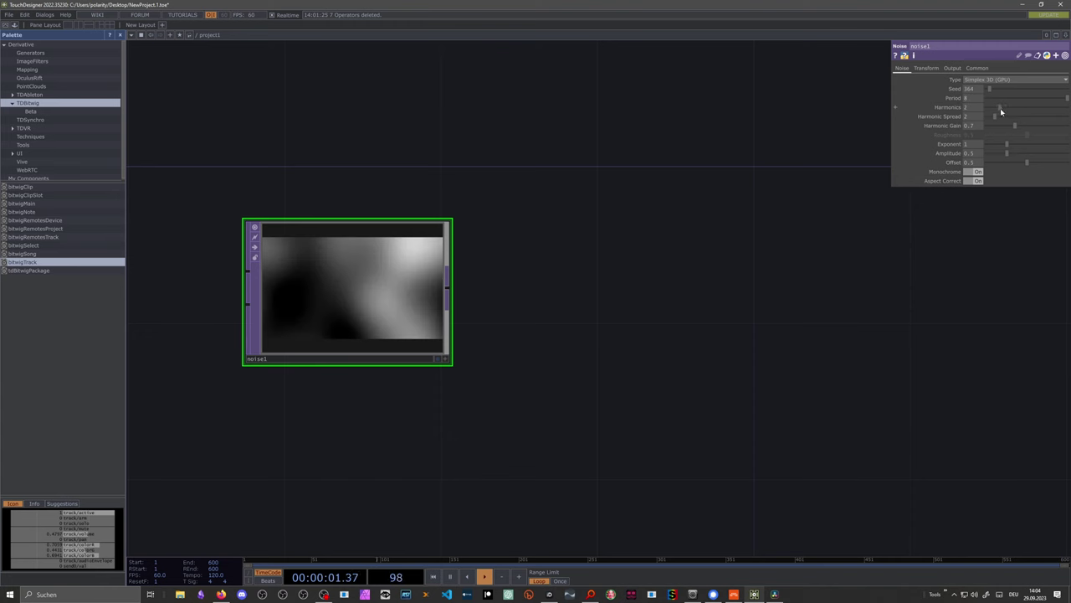
pyautogui.moveTo(1000, 111); pyautogui.dragTo(993, 111)
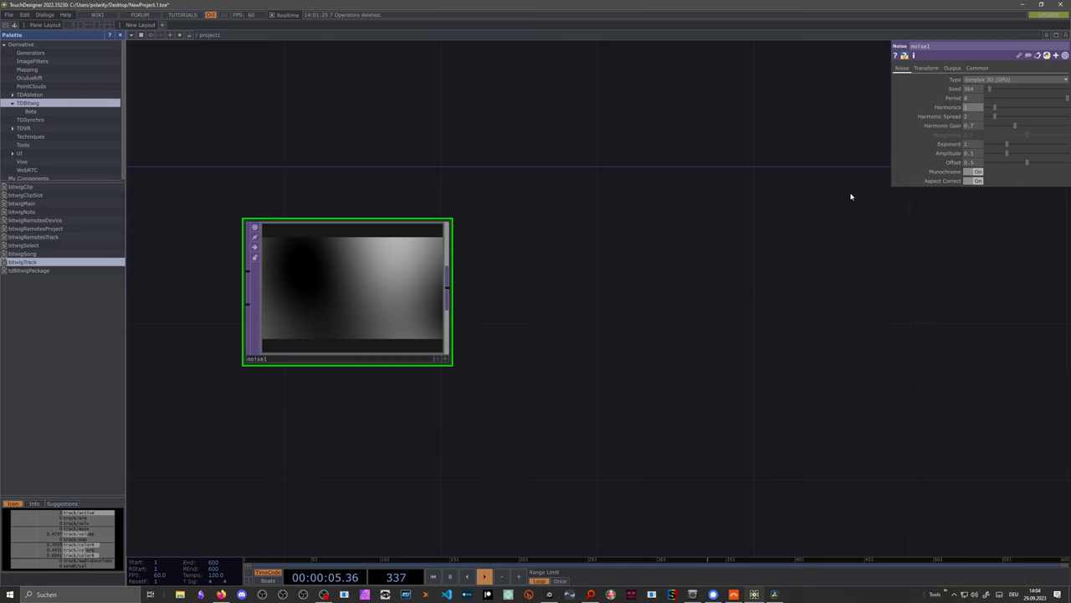
# Duplicate noise1 below the original and set the copy's seed to 1296
pyautogui.moveTo(580, 221); pyautogui.dragTo(643, 165)
pyautogui.scroll(-5, 585, 261)
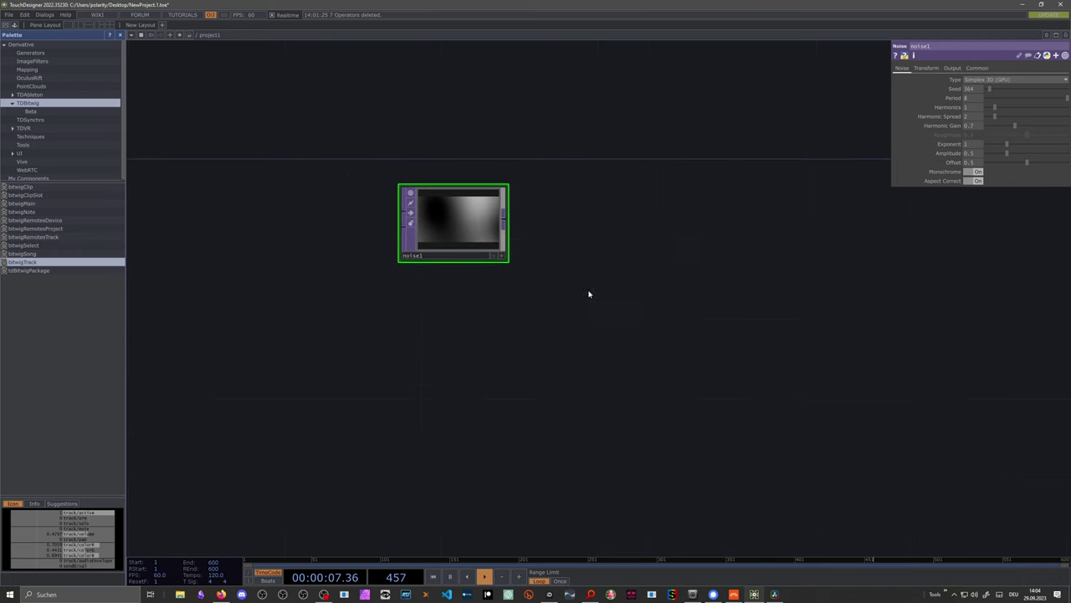
pyautogui.hotkey('ctrl', 'c')
pyautogui.hotkey('ctrl', 'v')
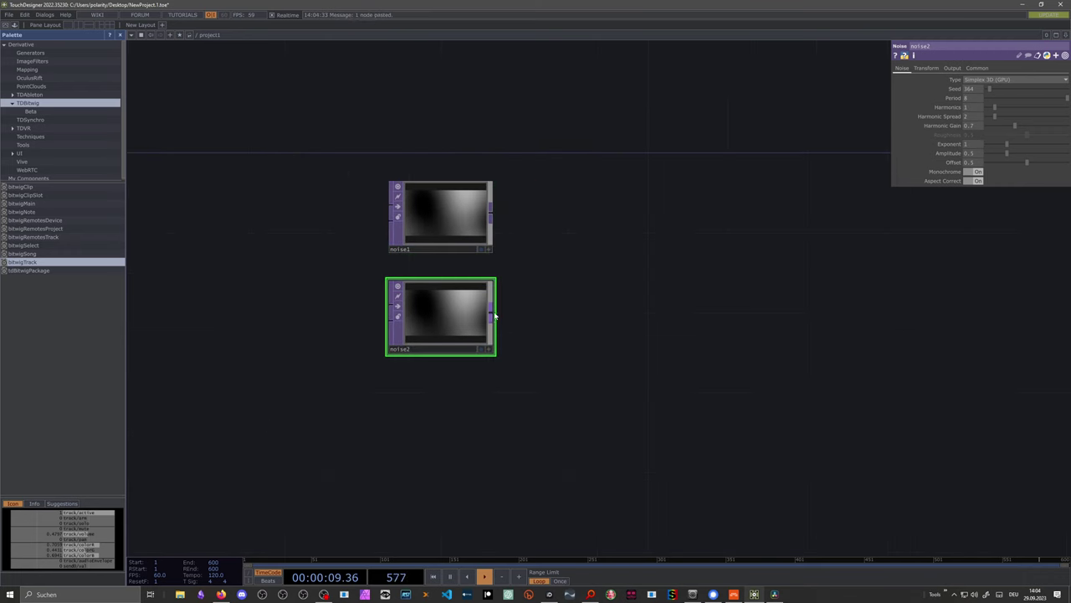
pyautogui.scroll(4, 498, 318)
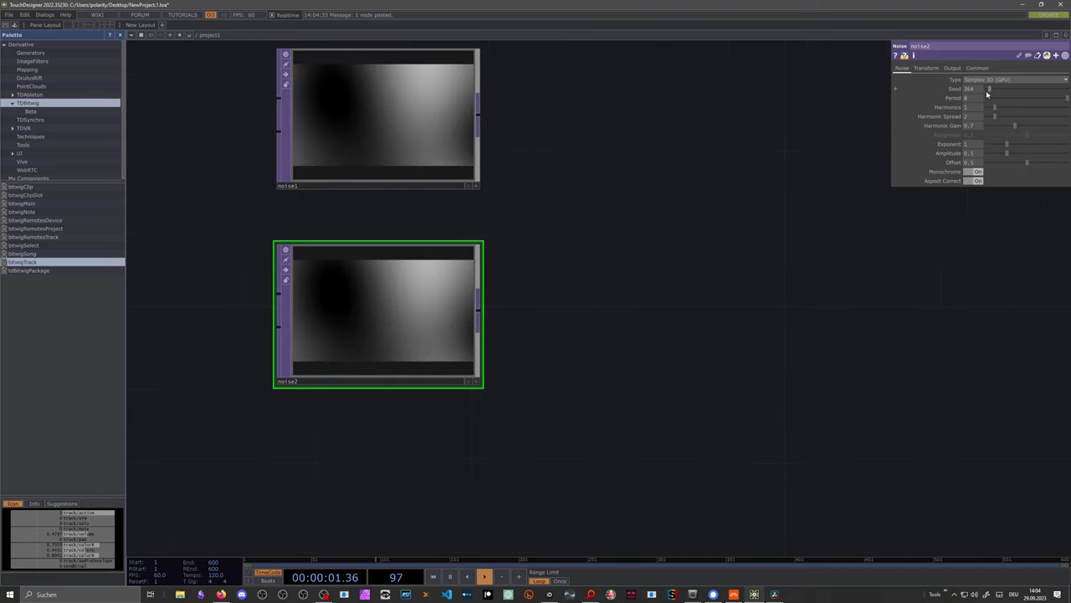
pyautogui.moveTo(994, 92); pyautogui.dragTo(1000, 90)
# Add a Composite TOP beside the noise nodes and wire both noise1 and noise2 into it
pyautogui.scroll(-5, 569, 301)
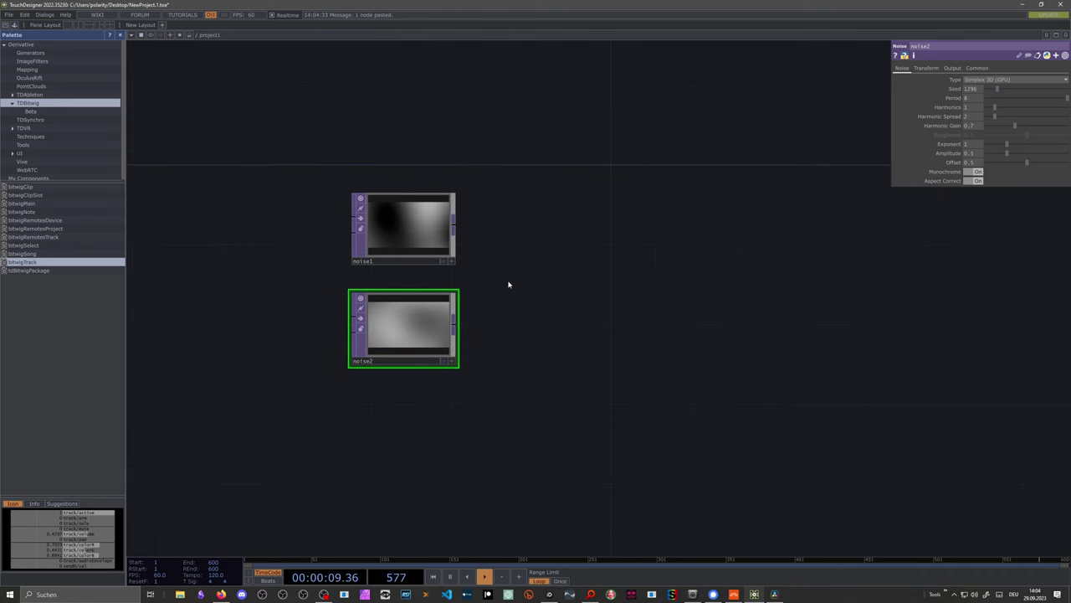
pyautogui.scroll(2, 508, 281)
pyautogui.rightClick(433, 205)
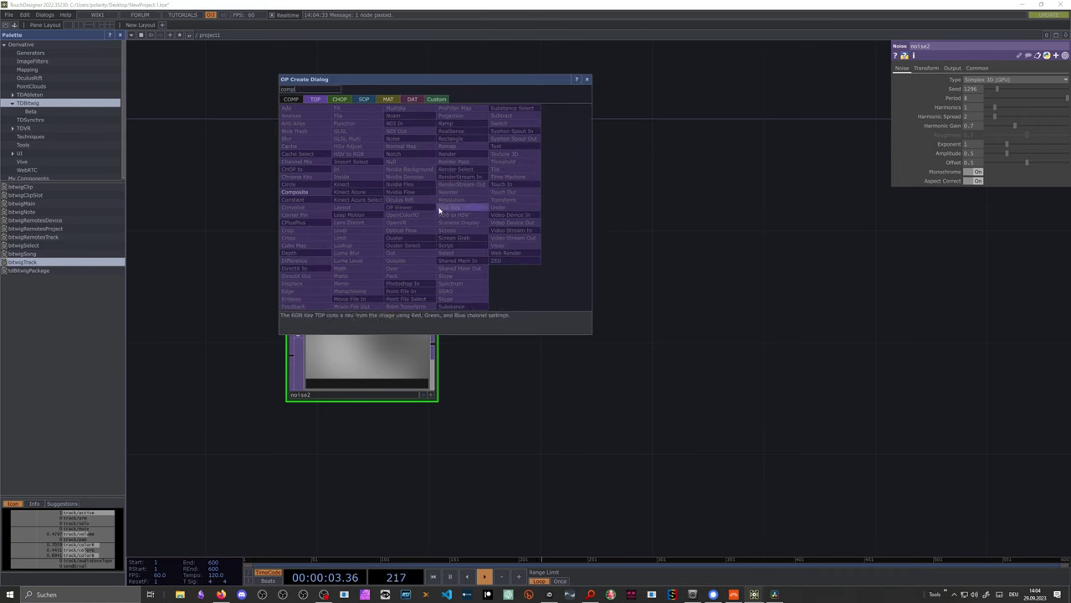
pyautogui.click(306, 193)
pyautogui.click(611, 238)
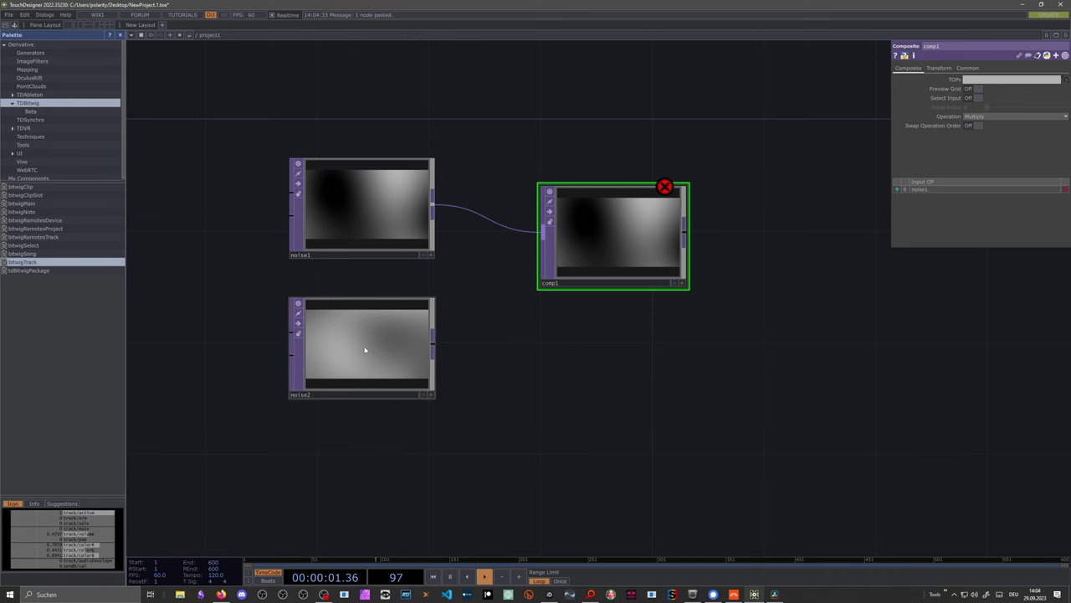
pyautogui.moveTo(433, 345); pyautogui.dragTo(543, 240)
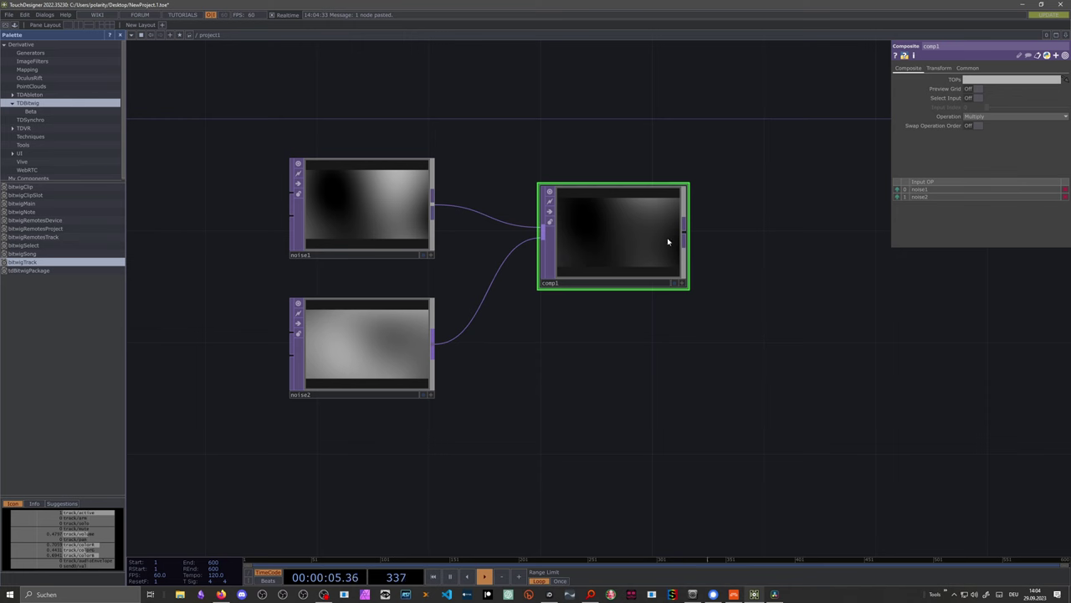
# Try Add and Chroma Difference as comp1's operation, and settle on Difference
pyautogui.click(969, 118)
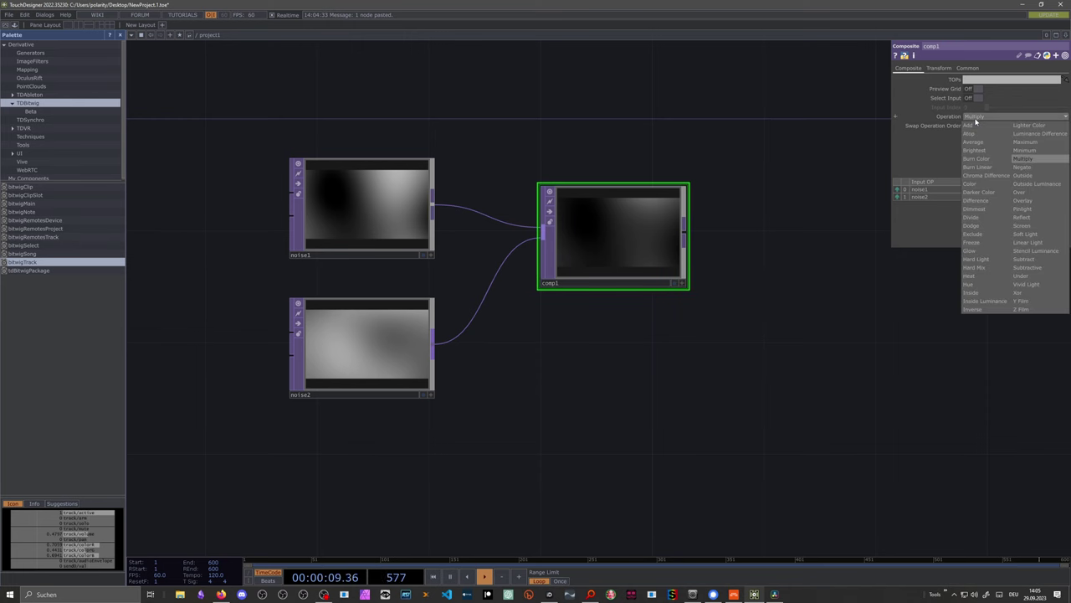
pyautogui.click(977, 126)
pyautogui.click(980, 118)
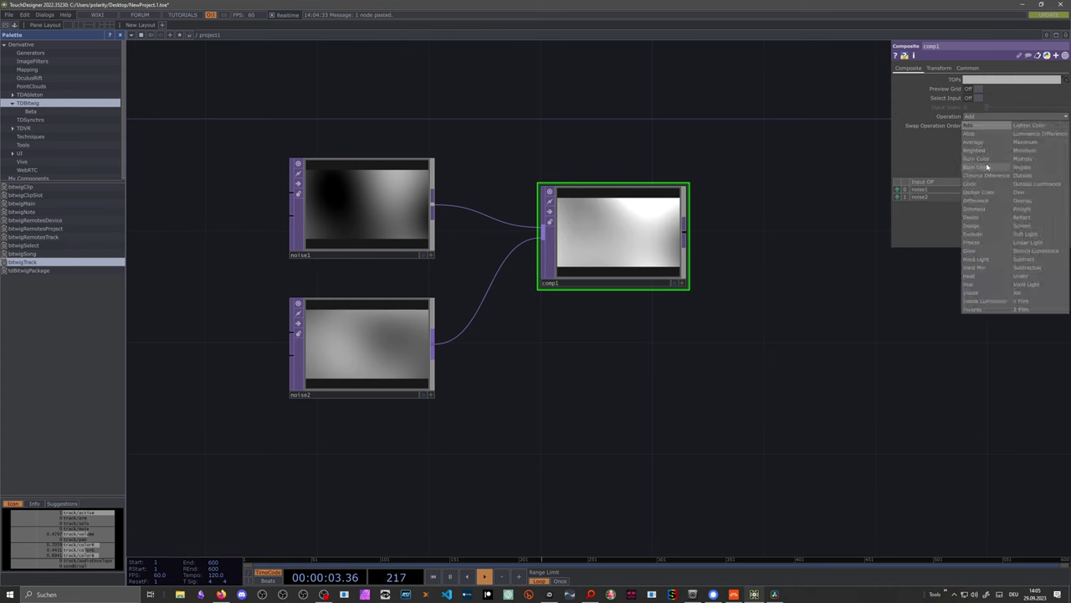
pyautogui.click(987, 174)
pyautogui.click(984, 118)
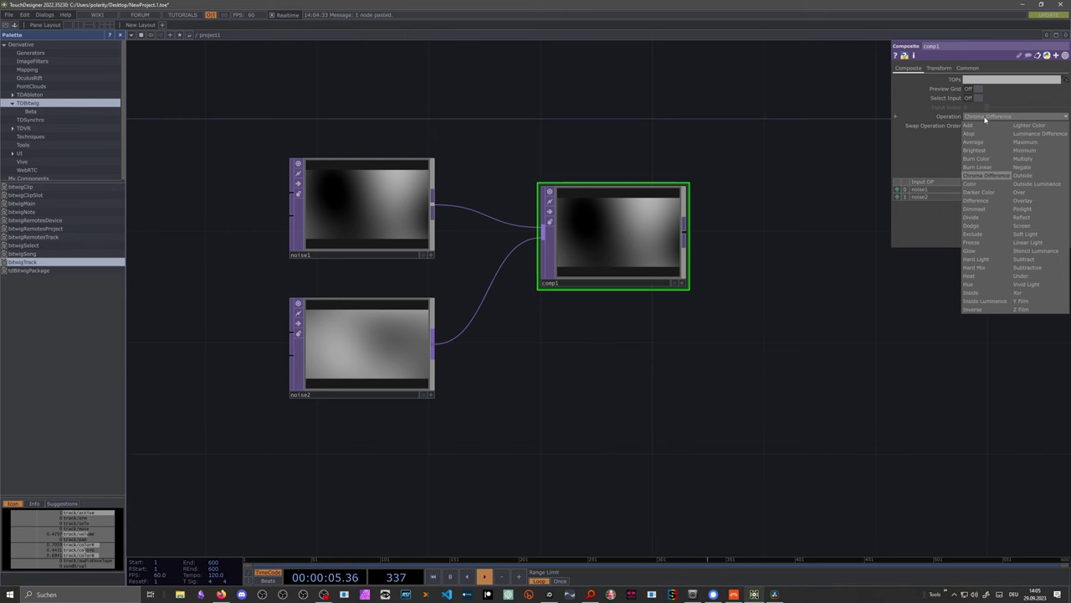
pyautogui.click(989, 199)
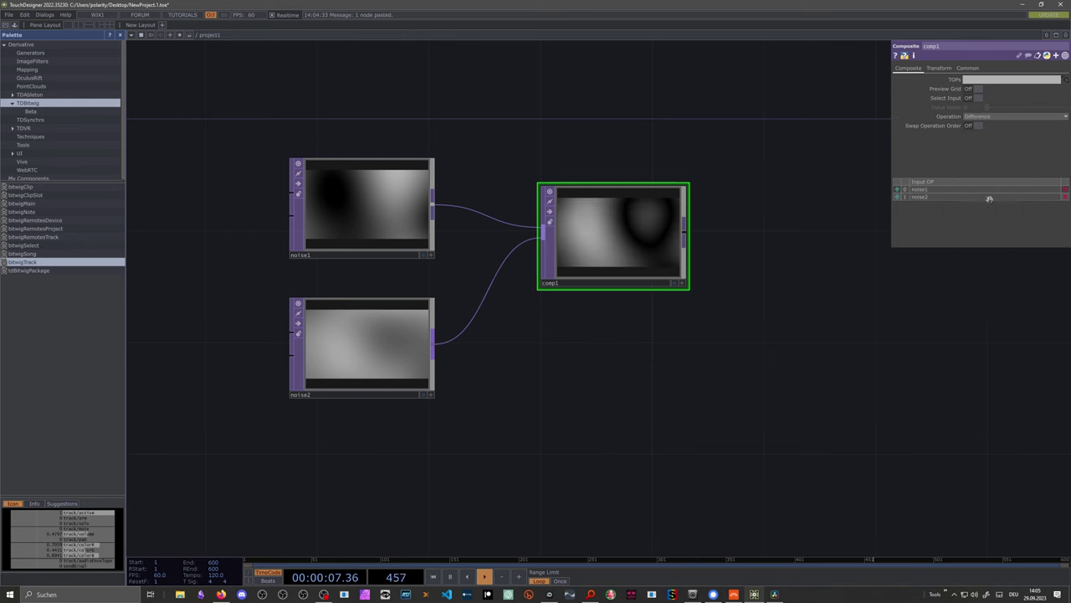
# Set noise2's X translate to 3
pyautogui.click(299, 355)
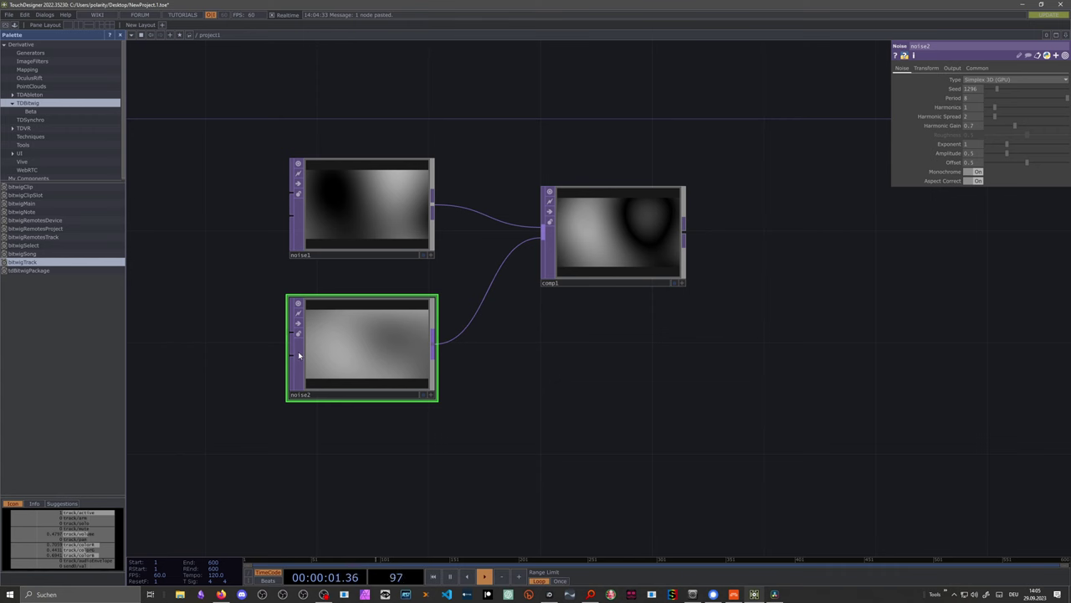
pyautogui.click(931, 70)
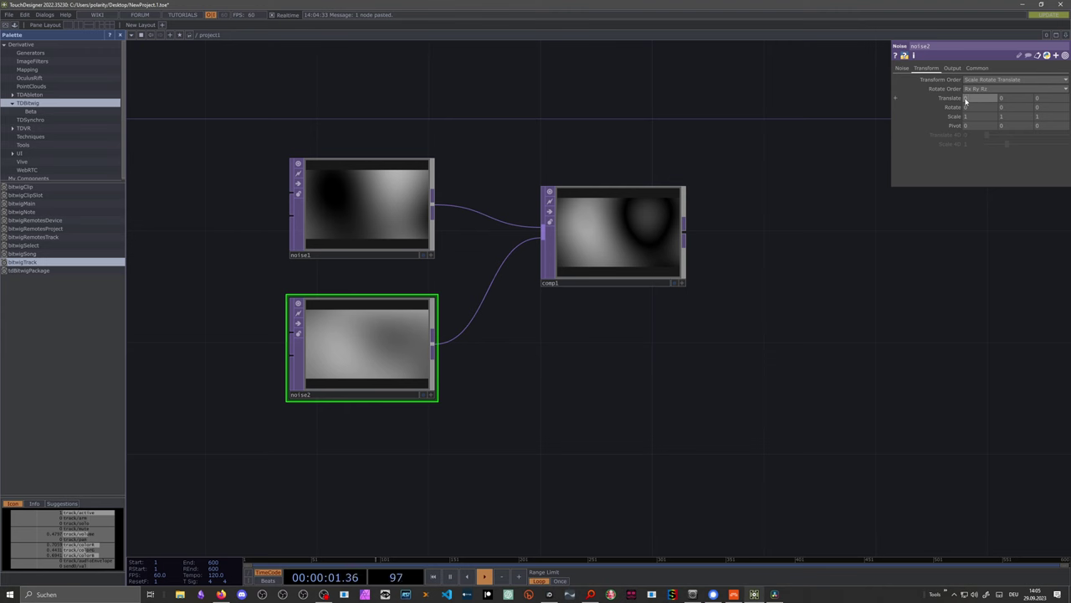
pyautogui.click(967, 98)
pyautogui.write('10')
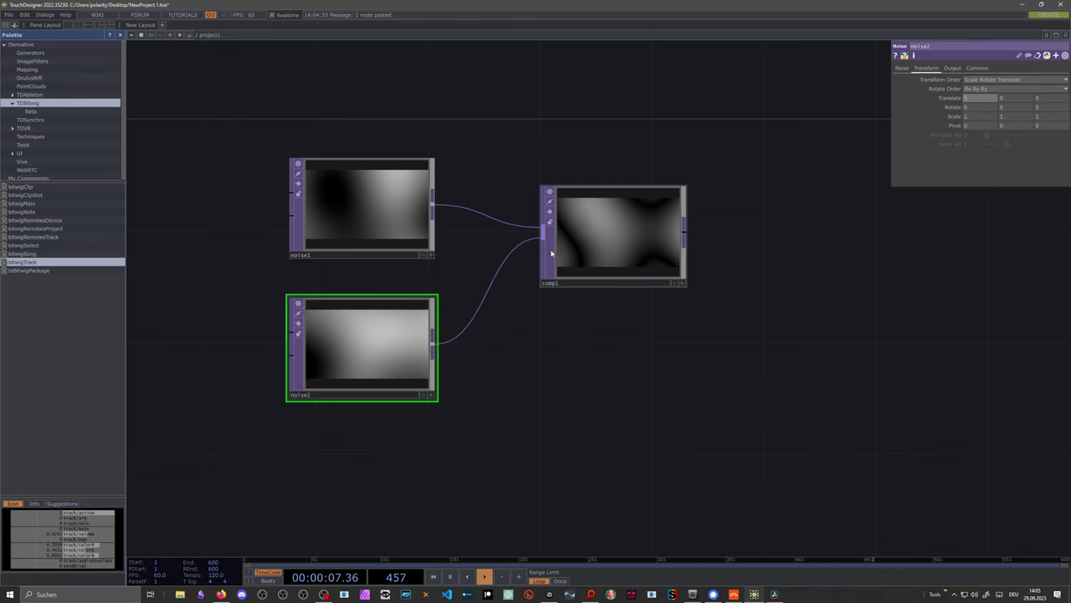
# Place the bitwigMain component from the TDBitwig palette in empty space above the noise nodes
pyautogui.scroll(-4, 479, 307)
pyautogui.scroll(4, 480, 309)
pyautogui.moveTo(505, 297); pyautogui.dragTo(542, 388)
pyautogui.scroll(-4, 525, 352)
pyautogui.moveTo(481, 242); pyautogui.dragTo(480, 370)
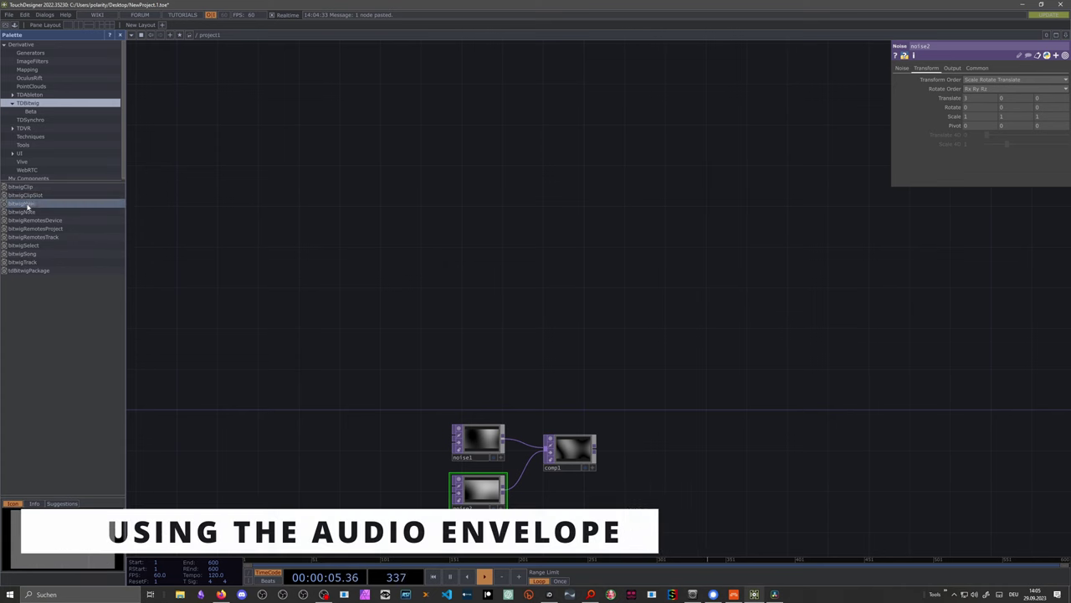
pyautogui.moveTo(33, 203); pyautogui.dragTo(369, 167)
pyautogui.scroll(4, 397, 175)
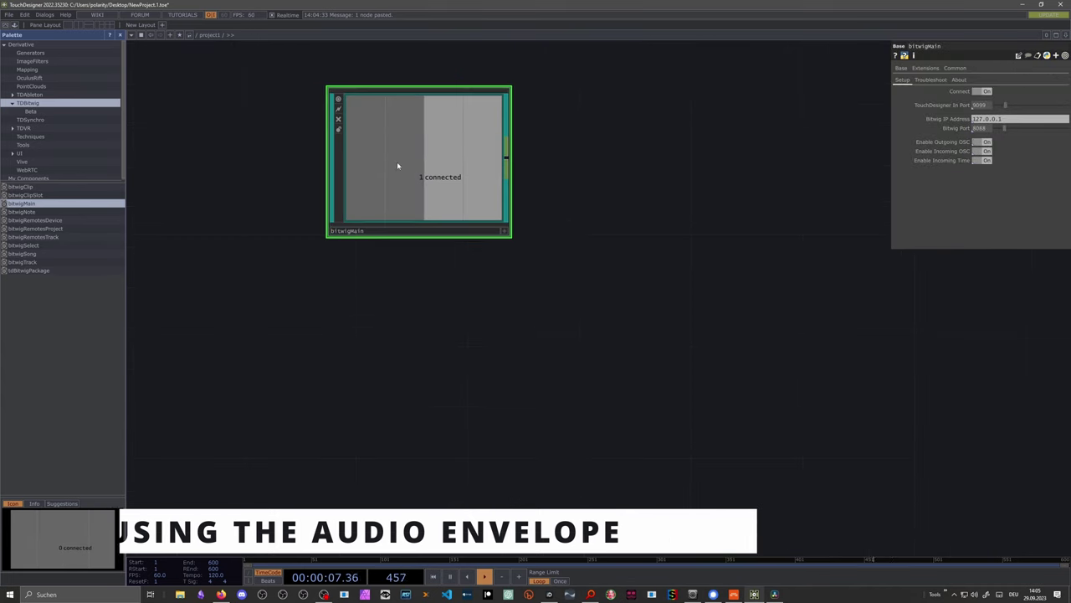
pyautogui.scroll(-2, 143, 293)
pyautogui.scroll(3, 206, 290)
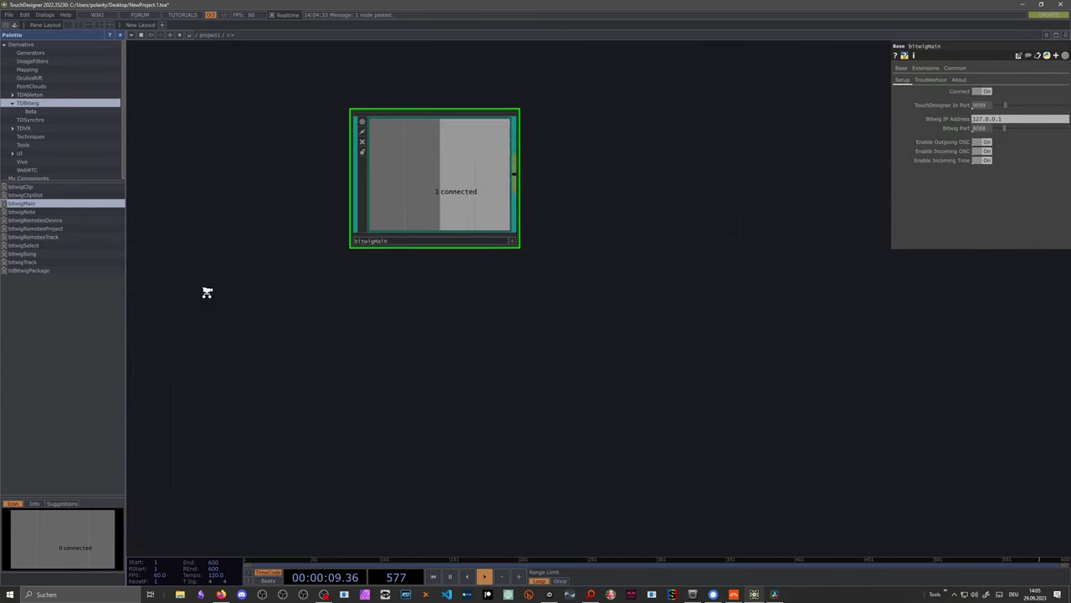
# Place a bitwigTrack component below bitwigMain and enable its Read Audio Envelope option
pyautogui.moveTo(32, 262); pyautogui.dragTo(421, 411)
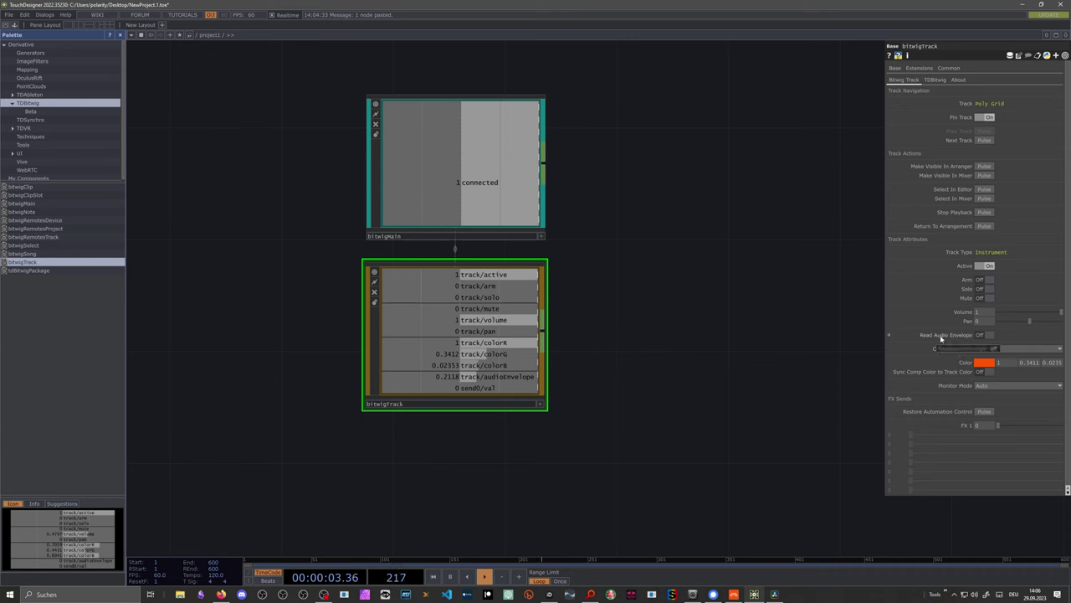
pyautogui.click(985, 335)
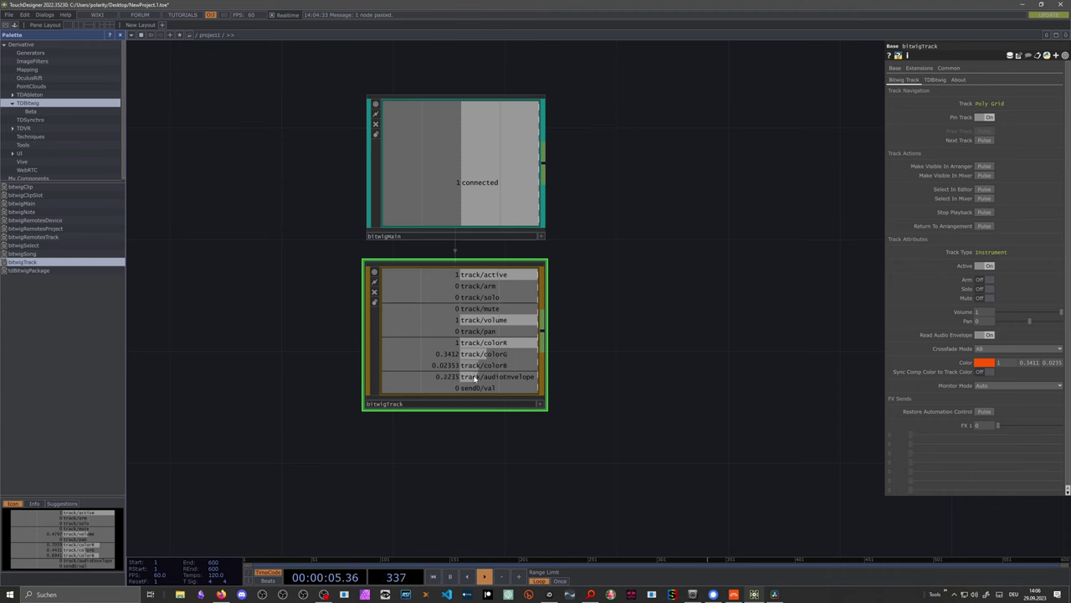
pyautogui.moveTo(585, 348); pyautogui.dragTo(569, 341)
pyautogui.moveTo(569, 341); pyautogui.dragTo(466, 315, button='middle')
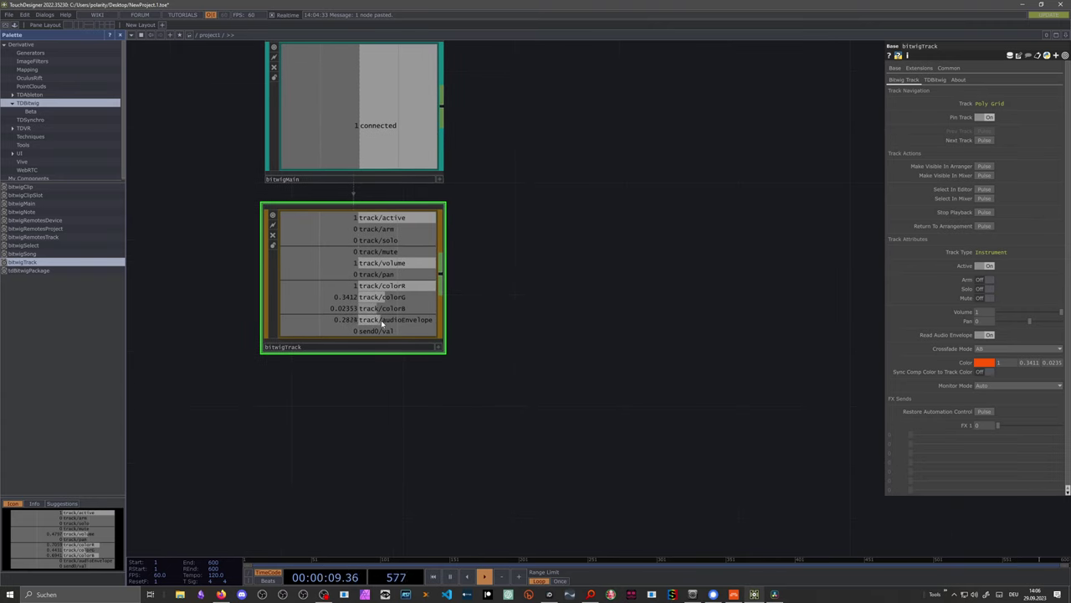
# Make bitwigTrack's viewer active and link its track/audioEnvelope channel to noise2's X translate as a CHOP reference
pyautogui.click(438, 346)
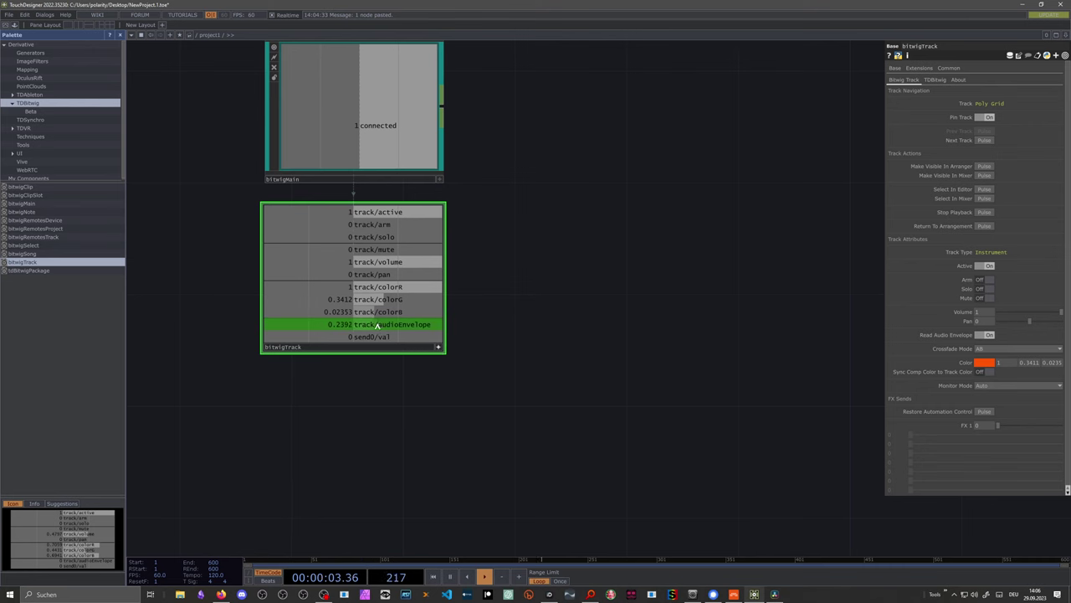
pyautogui.scroll(-5, 430, 384)
pyautogui.scroll(3, 430, 384)
pyautogui.moveTo(421, 367); pyautogui.dragTo(407, 216)
pyautogui.moveTo(420, 350); pyautogui.dragTo(414, 174)
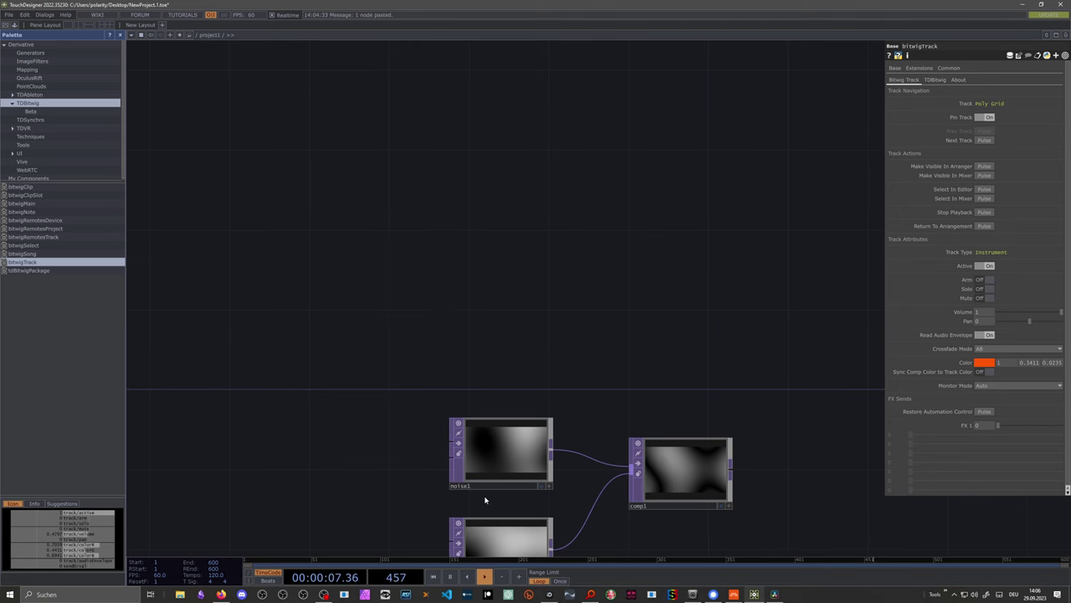
pyautogui.moveTo(484, 500); pyautogui.dragTo(452, 453)
pyautogui.click(463, 536)
pyautogui.moveTo(419, 174); pyautogui.dragTo(381, 394)
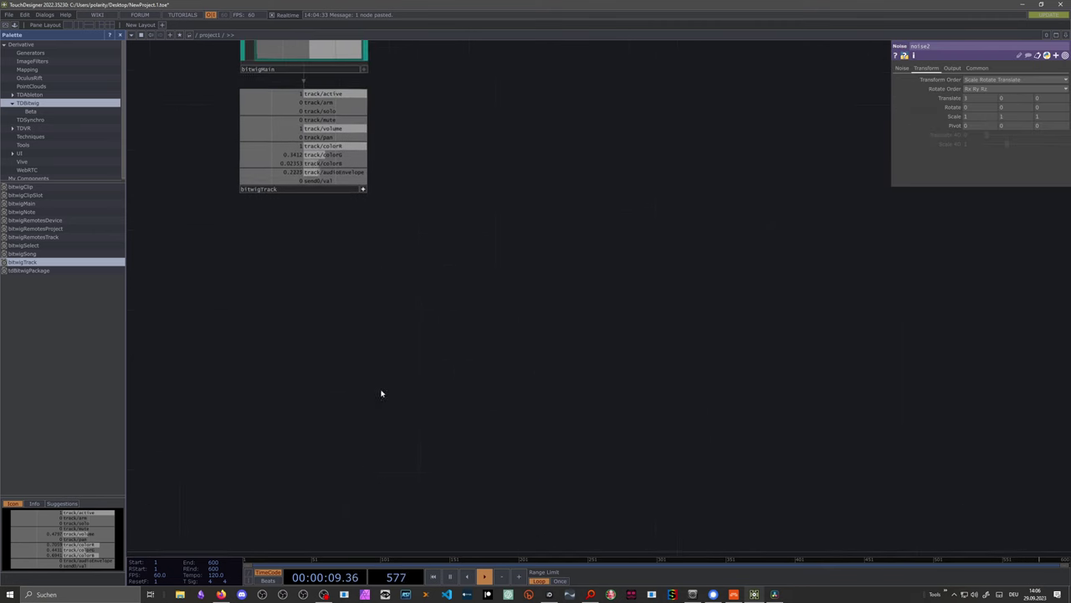
pyautogui.moveTo(392, 296); pyautogui.dragTo(426, 481)
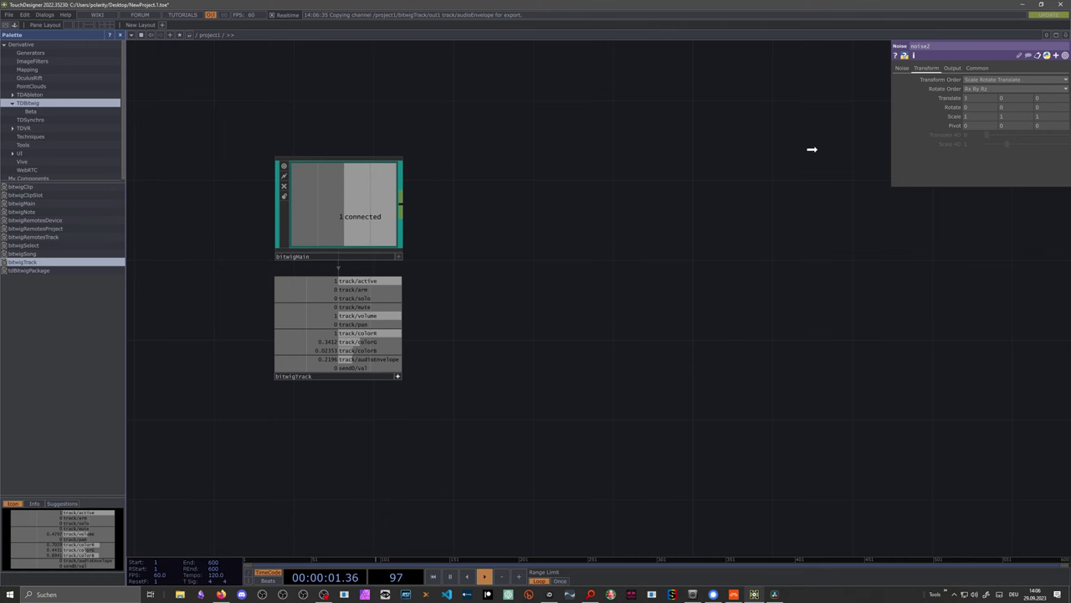
pyautogui.moveTo(966, 98); pyautogui.dragTo(967, 100)
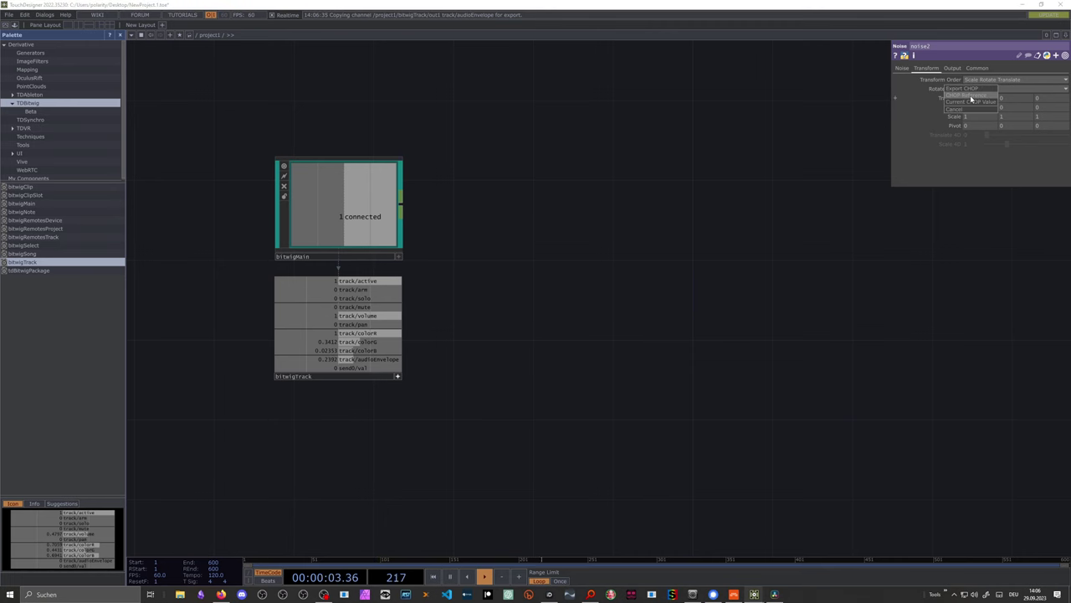
pyautogui.click(971, 96)
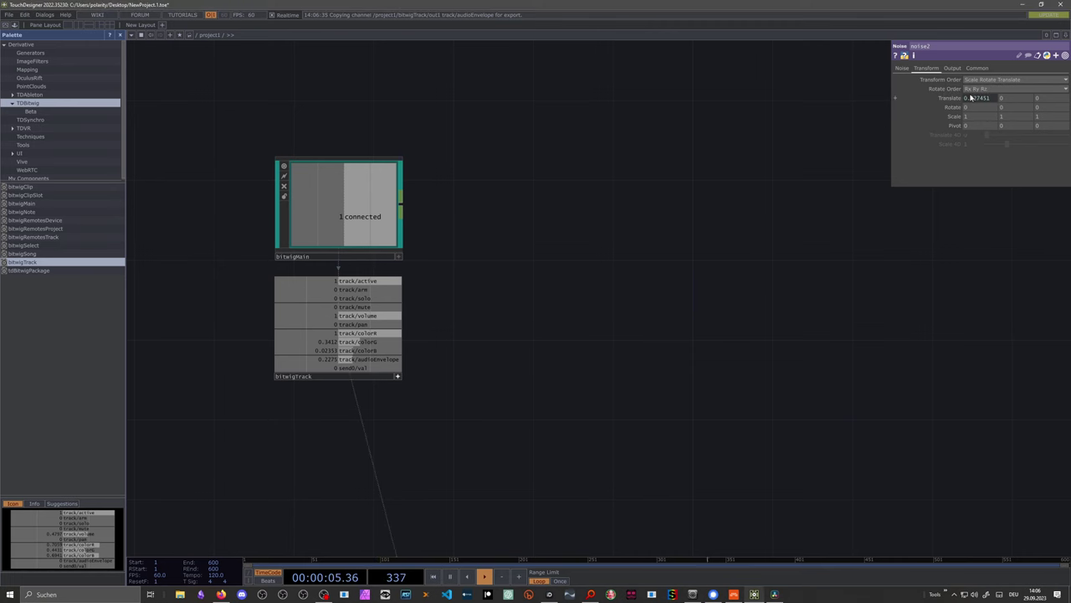
# Display comp1's output as the network background
pyautogui.moveTo(610, 326); pyautogui.dragTo(525, 56)
pyautogui.moveTo(684, 328); pyautogui.dragTo(607, 160)
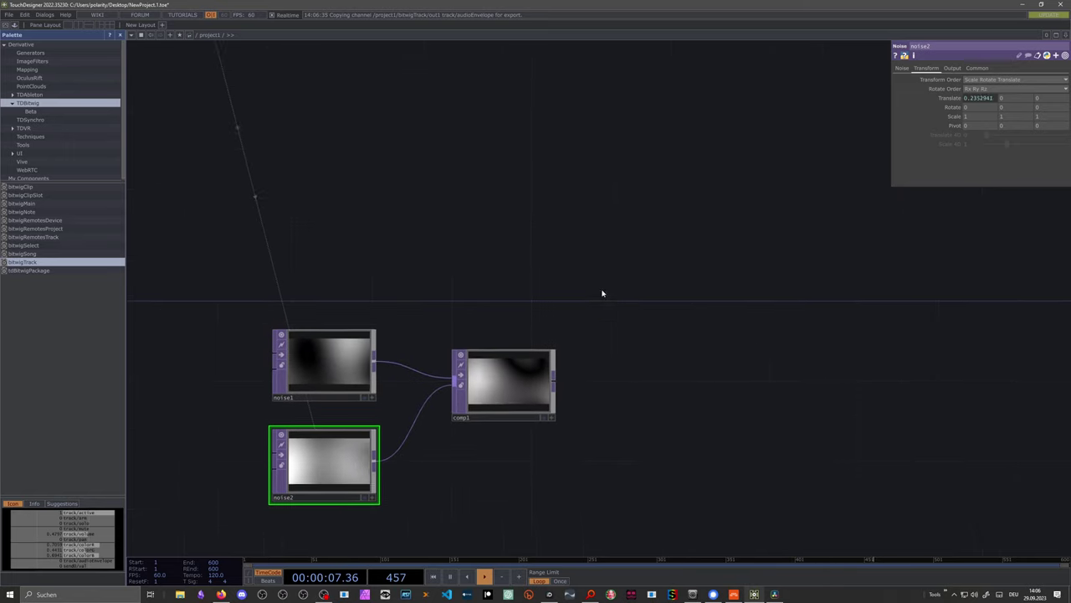
pyautogui.moveTo(603, 293); pyautogui.dragTo(619, 279)
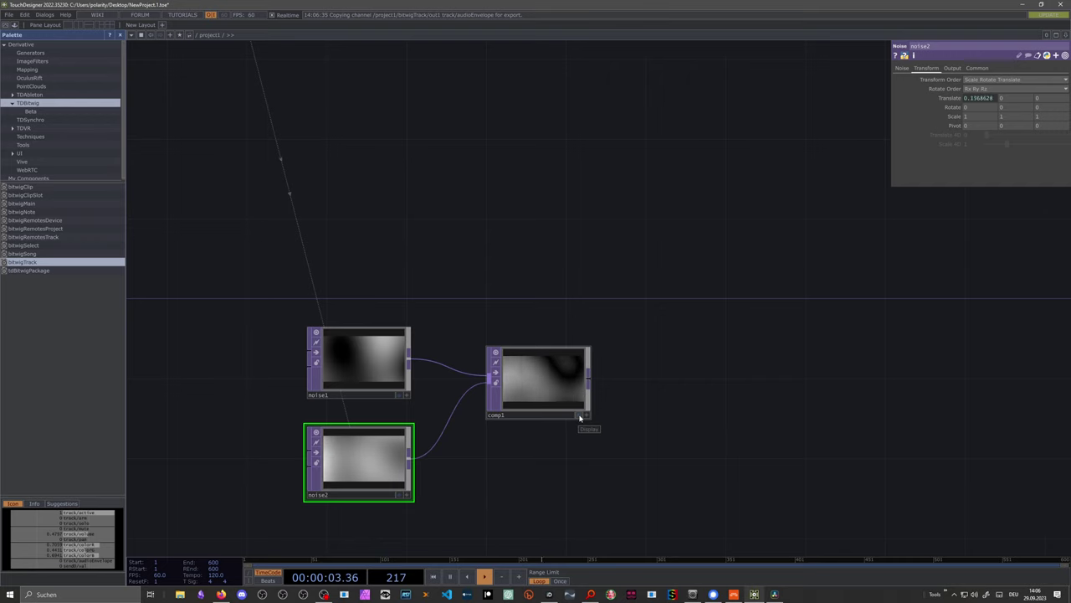
pyautogui.click(578, 415)
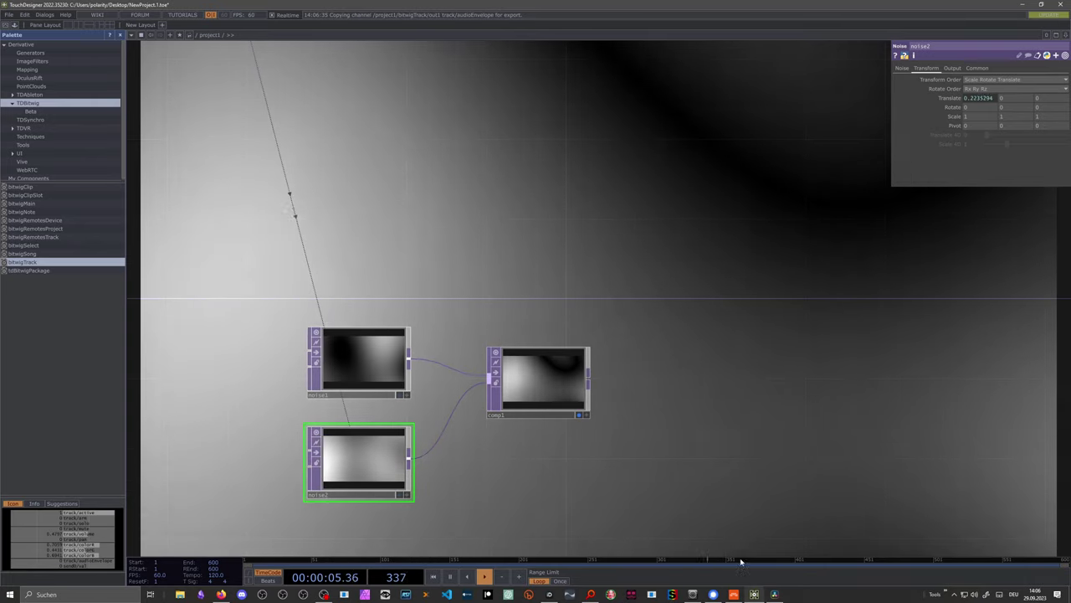
# Switch to Bitwig to check the playing Poly Grid track, and return to TouchDesigner
pyautogui.click(734, 594)
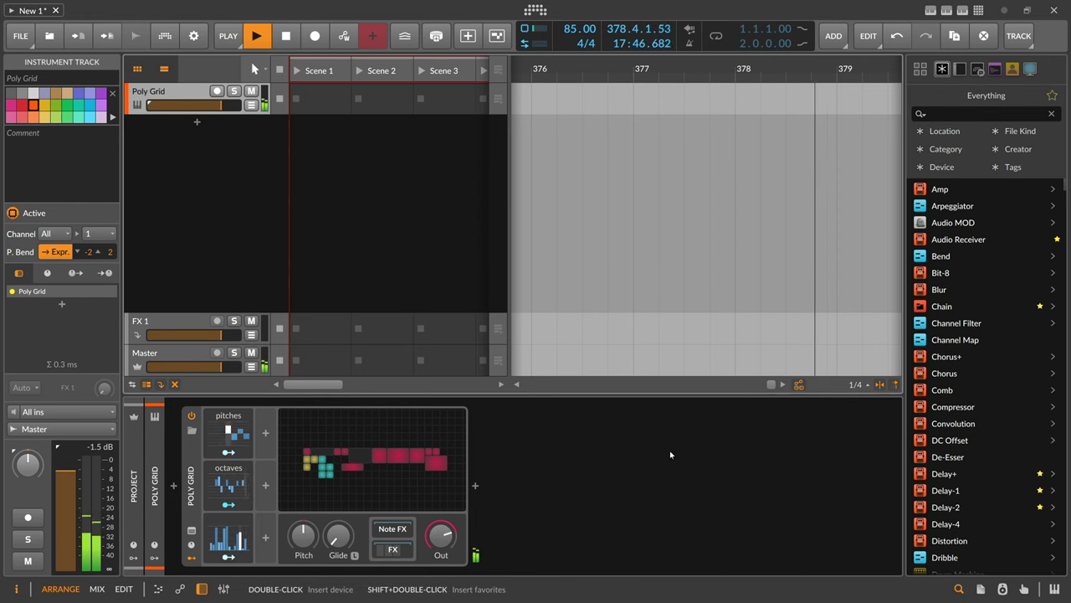
pyautogui.hotkey('alt', 'Tab')
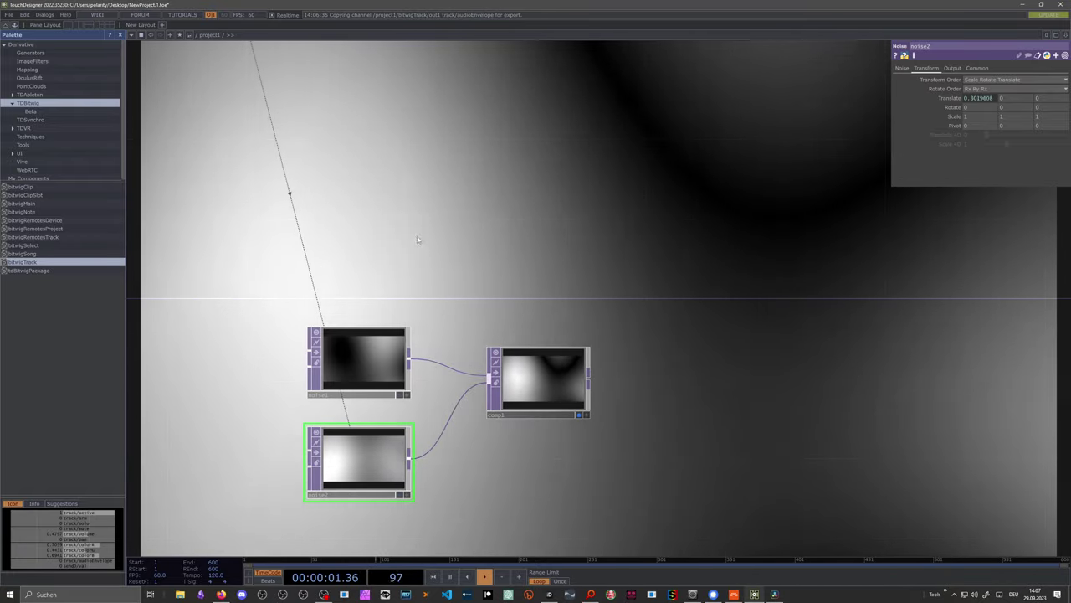
# Delete the audio envelope expression from noise2's X translate
pyautogui.moveTo(445, 266); pyautogui.dragTo(522, 404)
pyautogui.moveTo(474, 236); pyautogui.dragTo(525, 392)
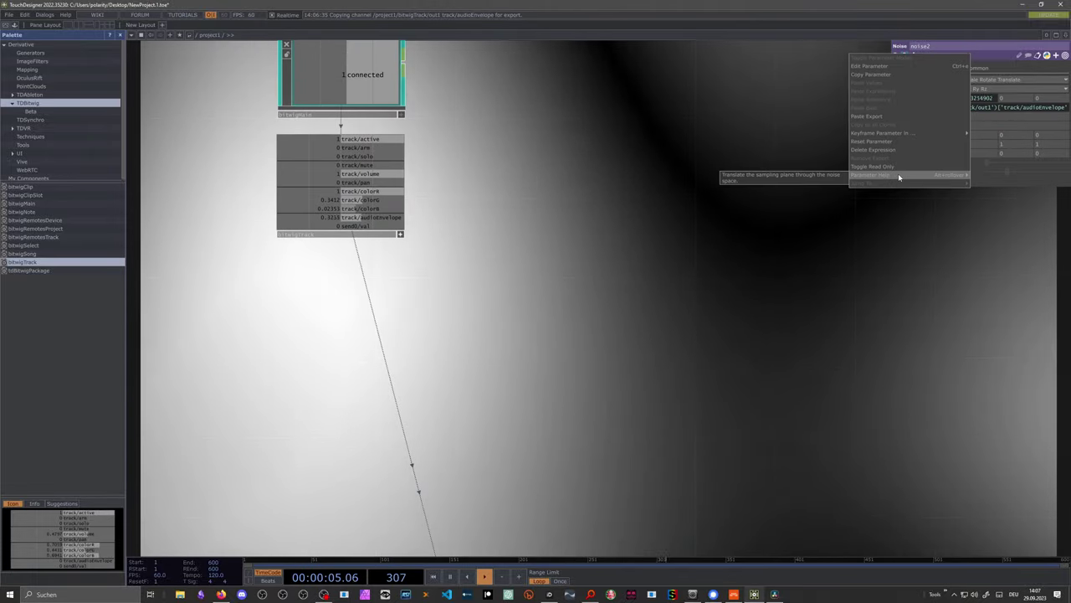
pyautogui.rightClick(969, 98)
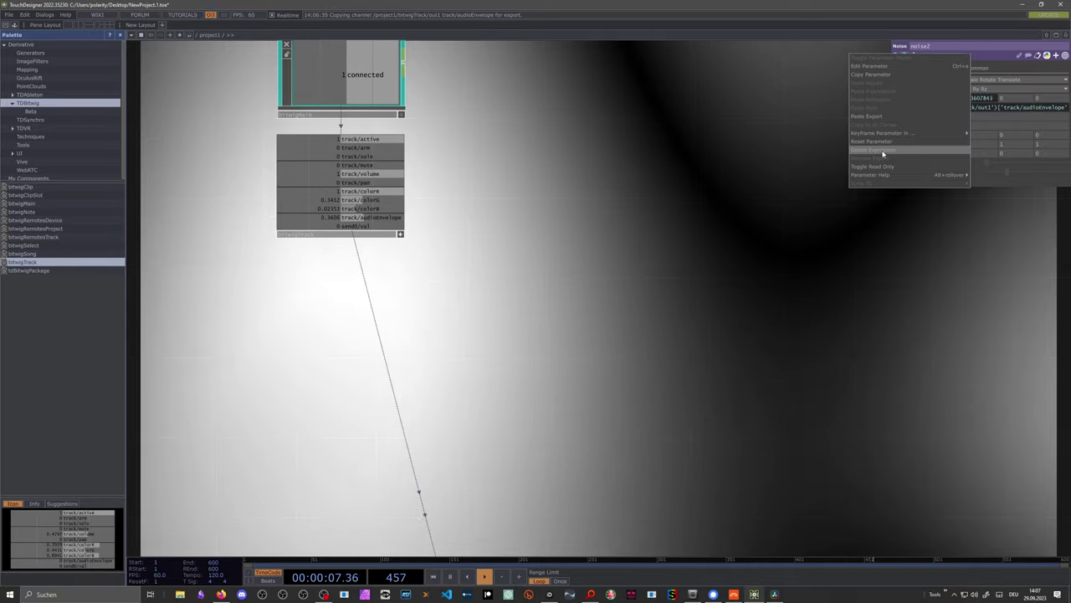
pyautogui.click(882, 153)
# Deactivate bitwigTrack's viewer, and add a Select CHOP on its output that picks only the track/audioEnvelope channel
pyautogui.moveTo(455, 195); pyautogui.dragTo(488, 251)
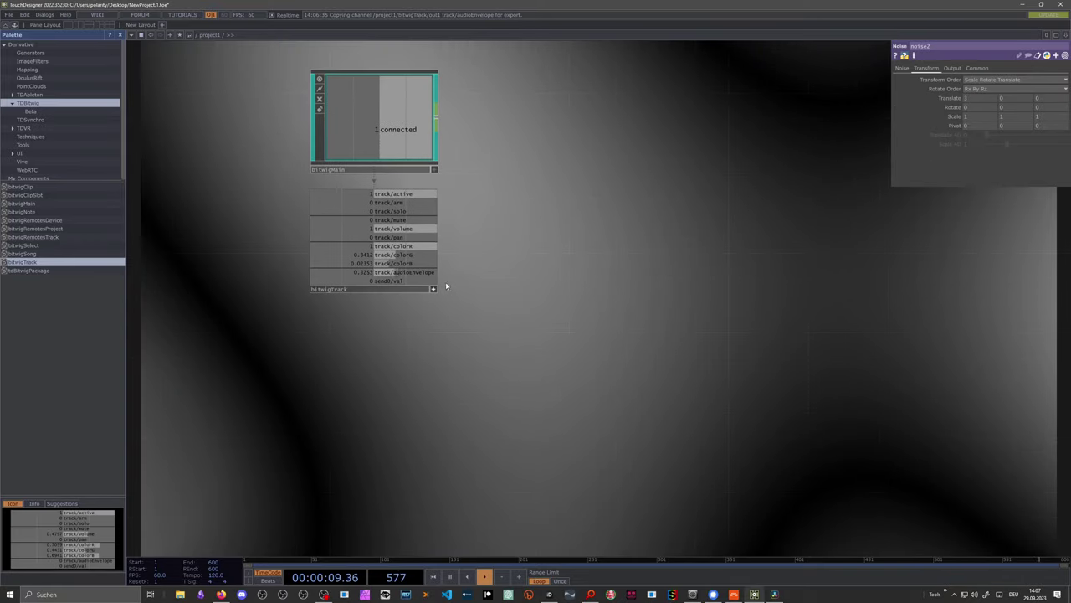
pyautogui.click(434, 289)
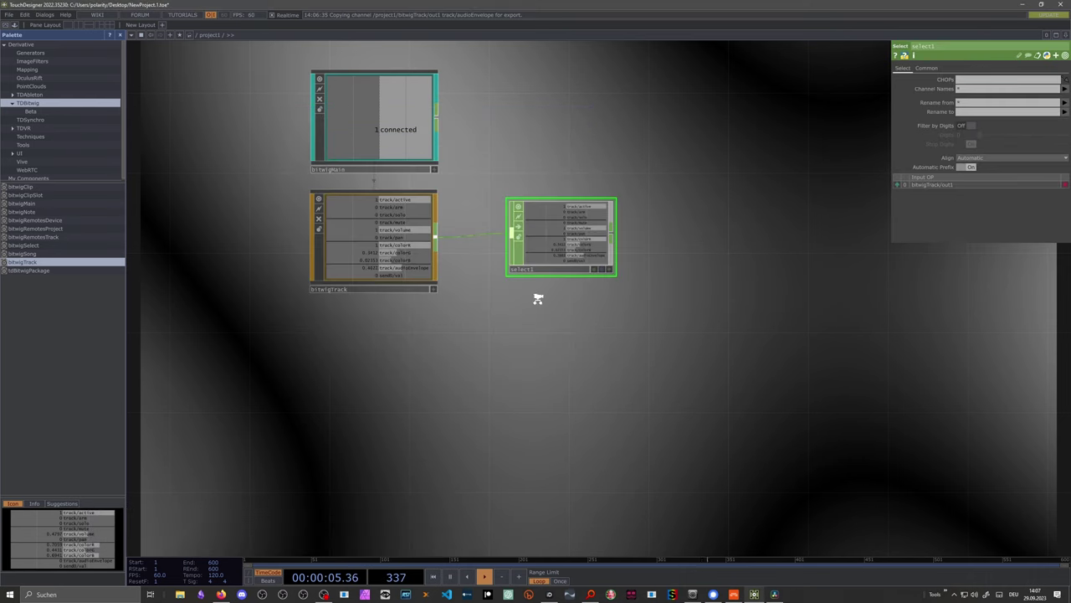
pyautogui.scroll(3, 536, 299)
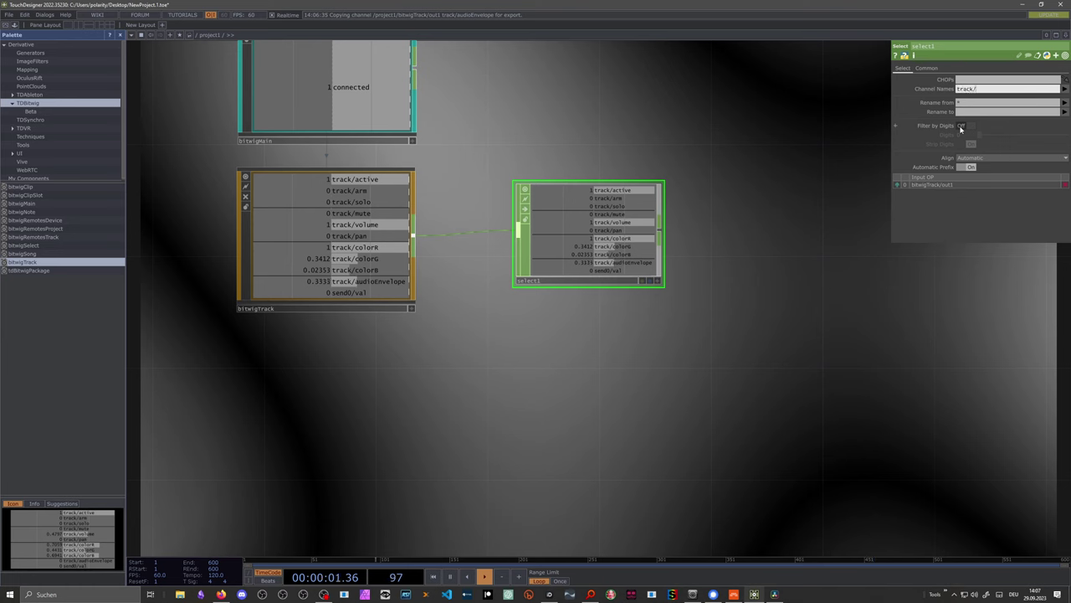
pyautogui.write('audioEnvelope')
pyautogui.press('Return')
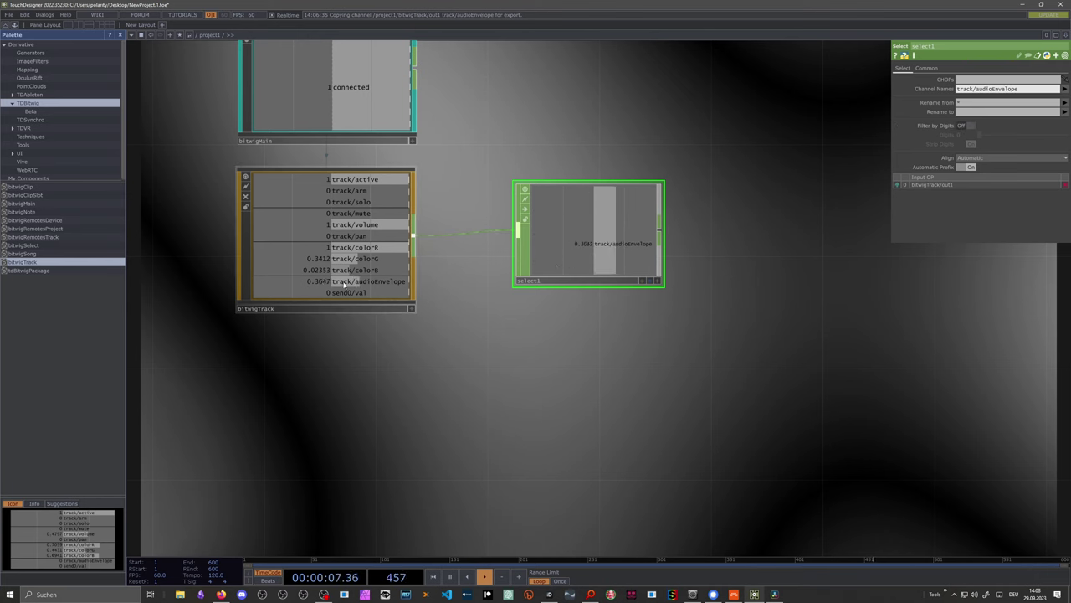
pyautogui.moveTo(717, 235); pyautogui.dragTo(552, 284)
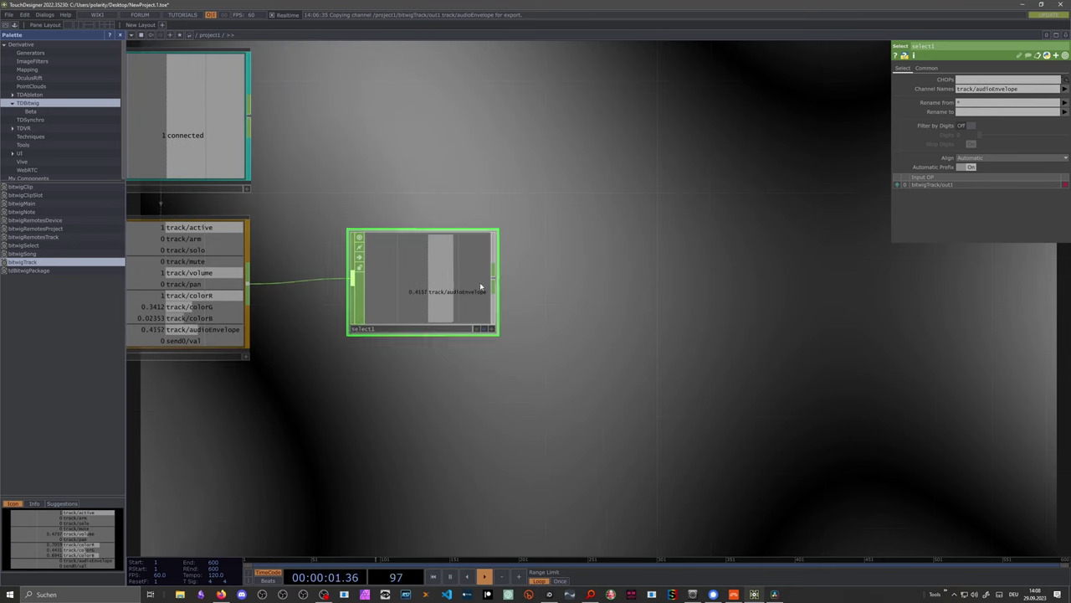
# Add a Math CHOP on select1's output and place it beside select1
pyautogui.scroll(2, 479, 282)
pyautogui.press('Tab')
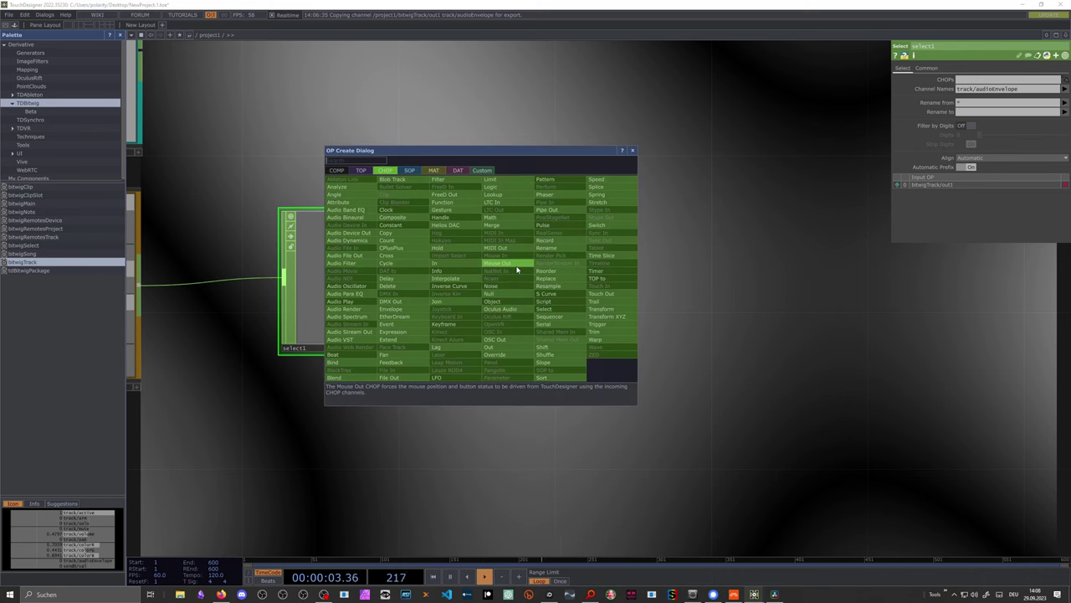
pyautogui.write('mo')
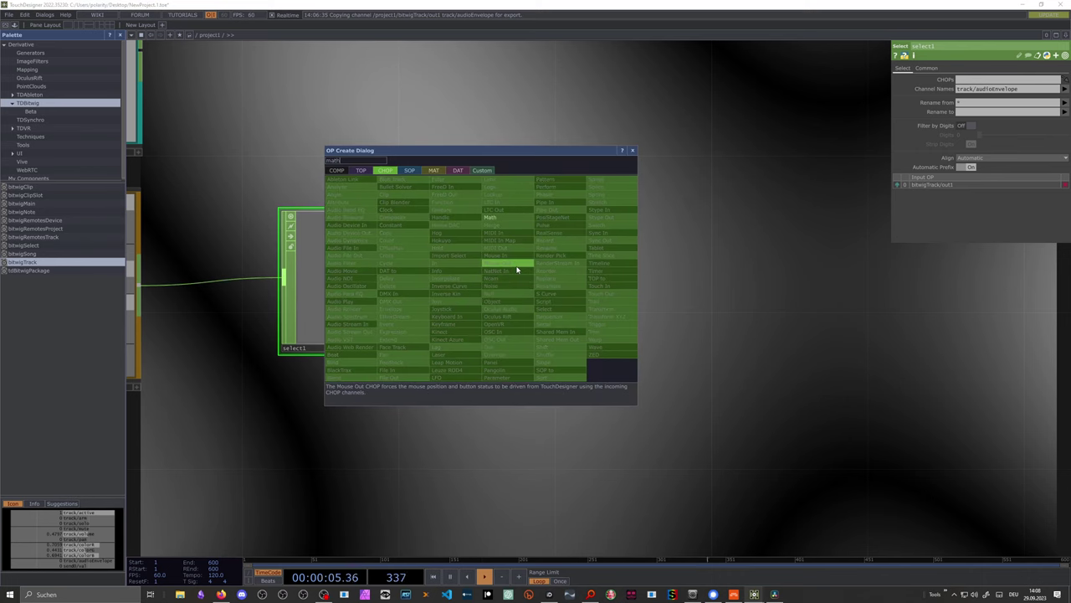
pyautogui.click(494, 217)
pyautogui.click(616, 281)
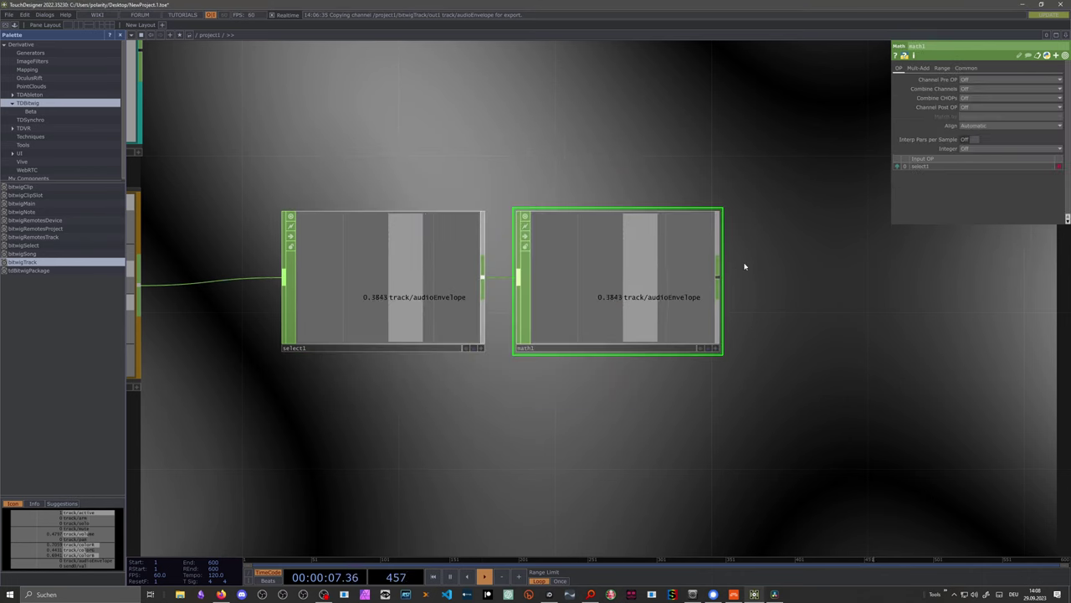
pyautogui.moveTo(752, 264); pyautogui.dragTo(673, 256)
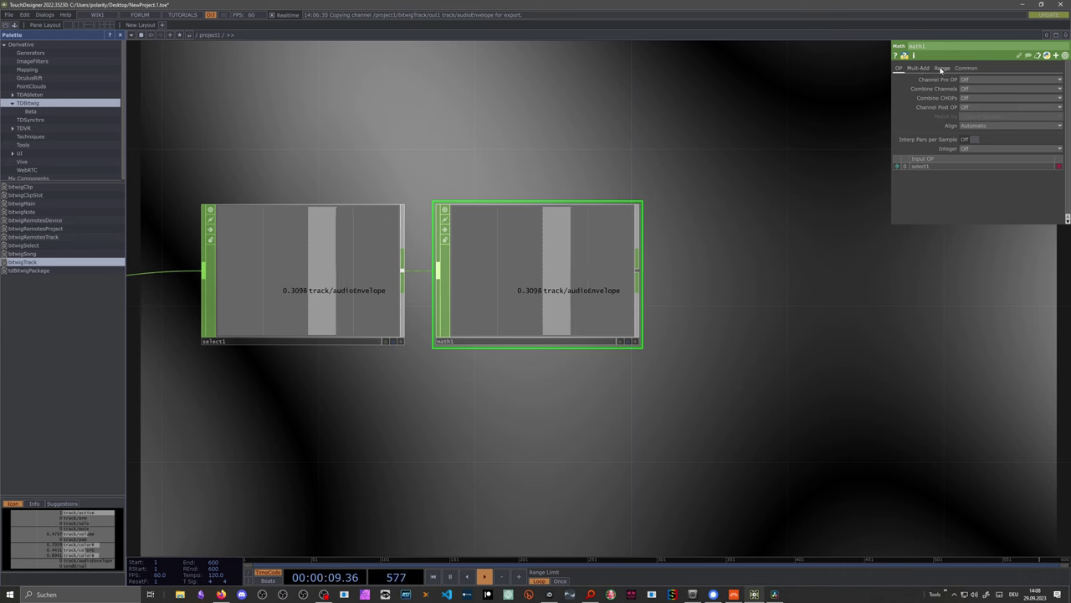
# Try Pre-Add values of -0.4 and -0.3 on math1, and settle on -0.2
pyautogui.click(941, 69)
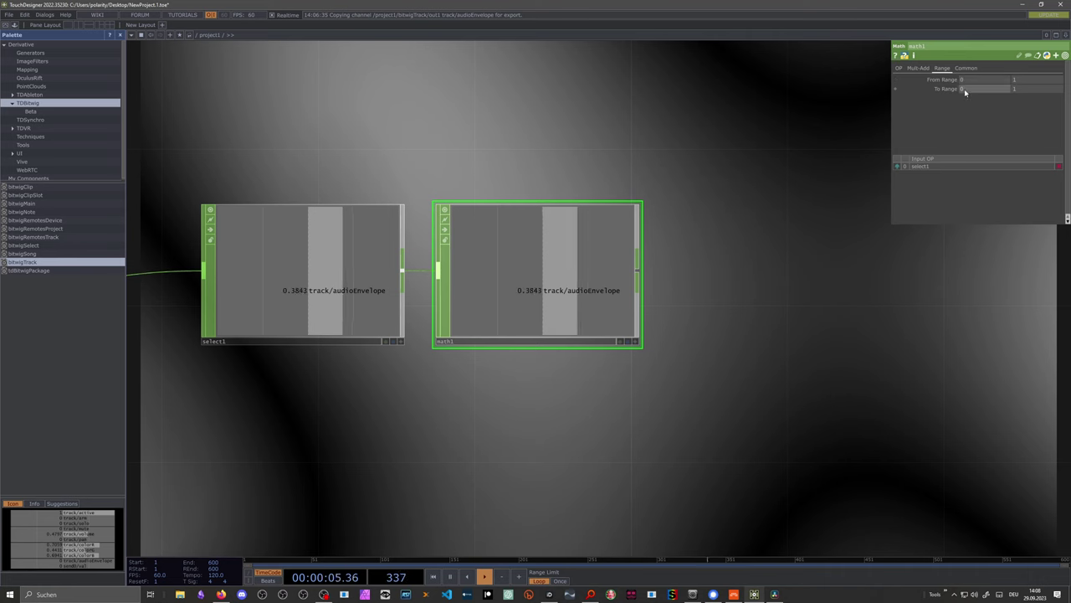
pyautogui.click(919, 67)
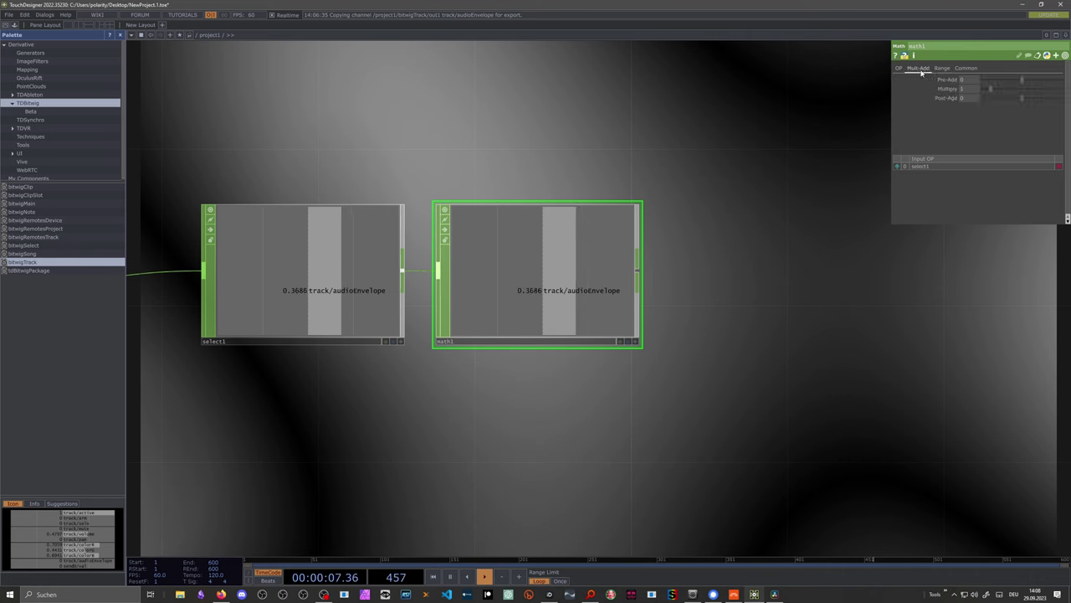
pyautogui.click(971, 80)
pyautogui.write('-0.2')
pyautogui.press('Return')
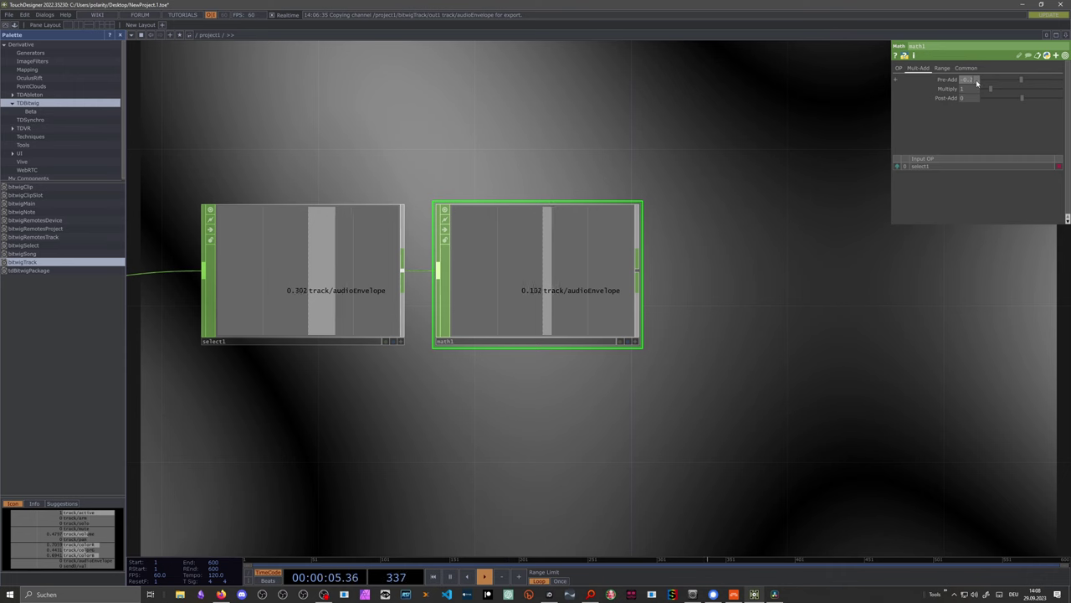
pyautogui.write('-0.4')
pyautogui.press('Return')
pyautogui.write('-0.3')
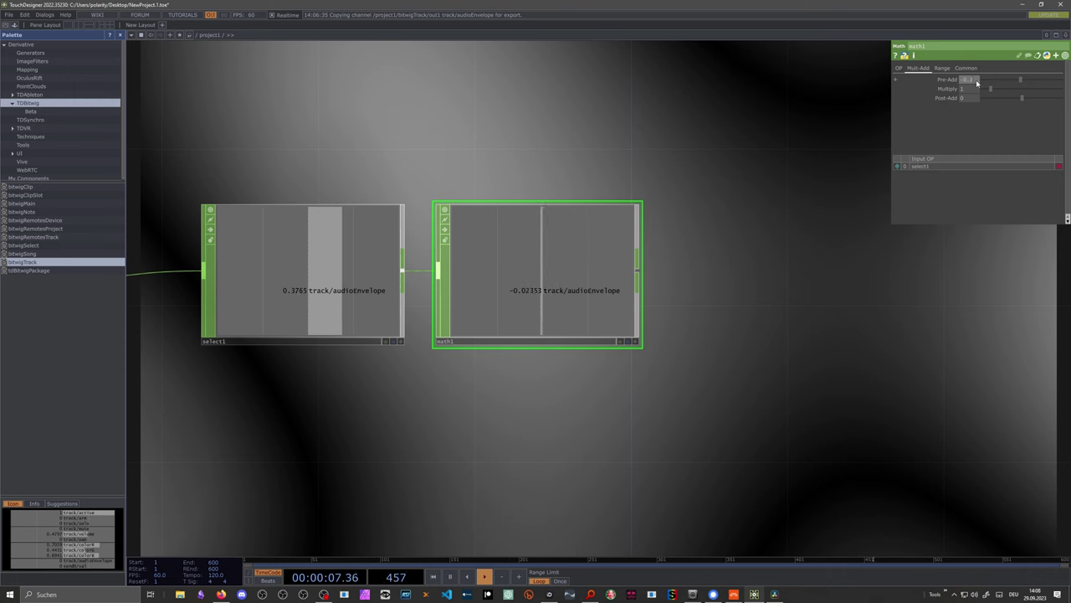
pyautogui.write('-0.2')
pyautogui.press('Return')
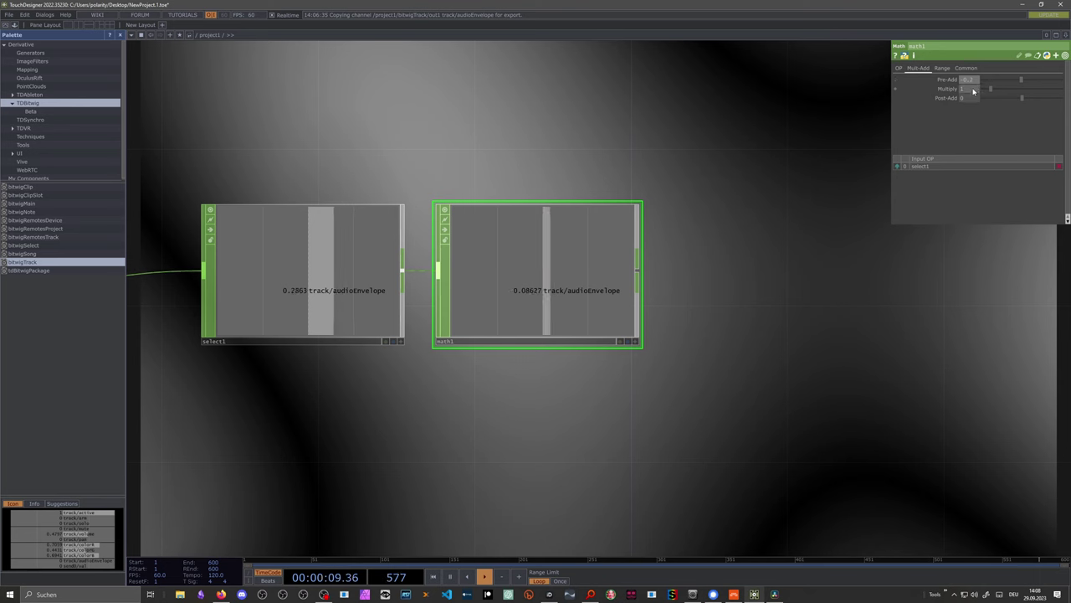
# Try a Multiply value of 2 on math1, and raise it to 3
pyautogui.click(969, 89)
pyautogui.write('2')
pyautogui.press('Return')
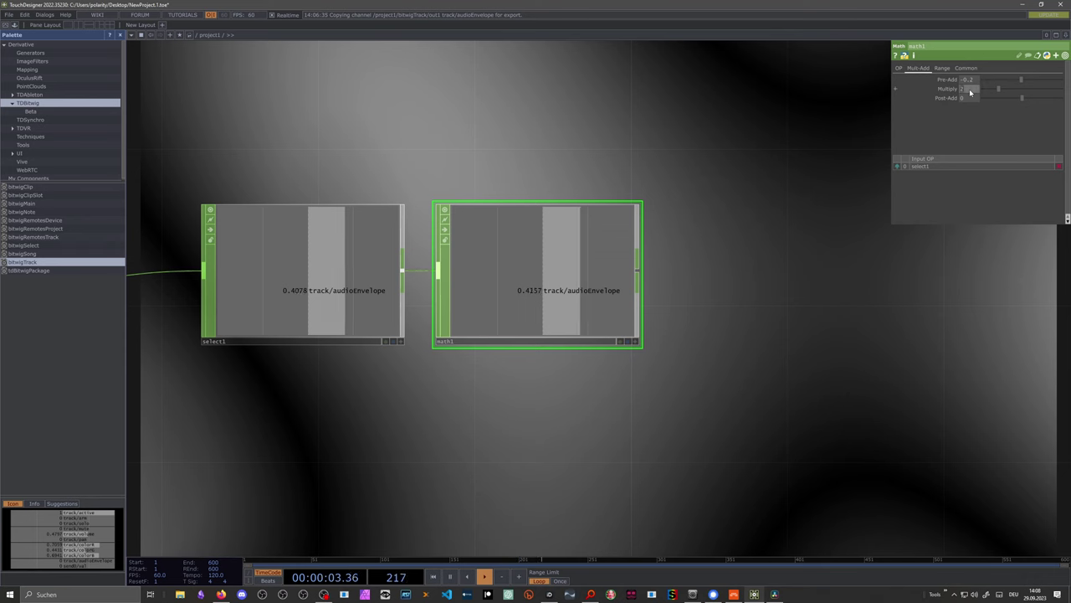
pyautogui.click(970, 91)
pyautogui.write('3')
pyautogui.press('Return')
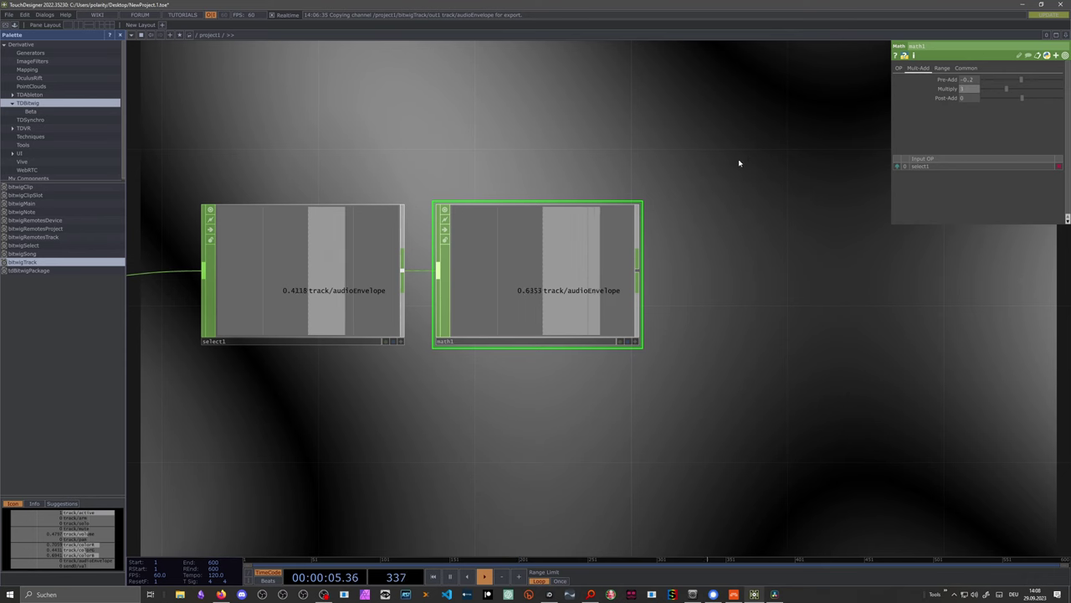
# Add a Lag CHOP on math1's output and place it beside math1
pyautogui.rightClick(638, 271)
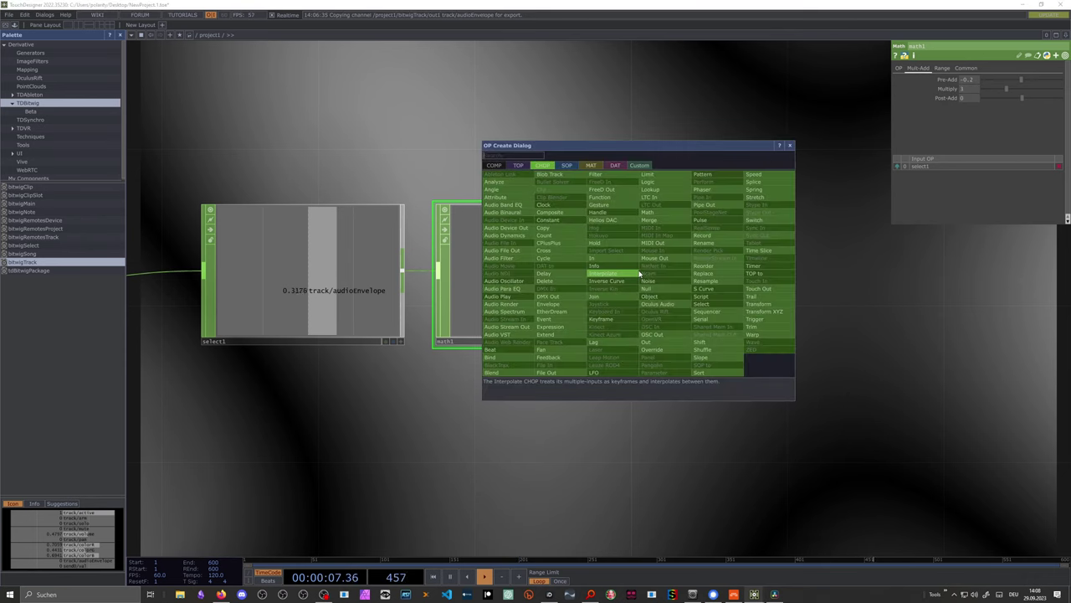
pyautogui.write('lag')
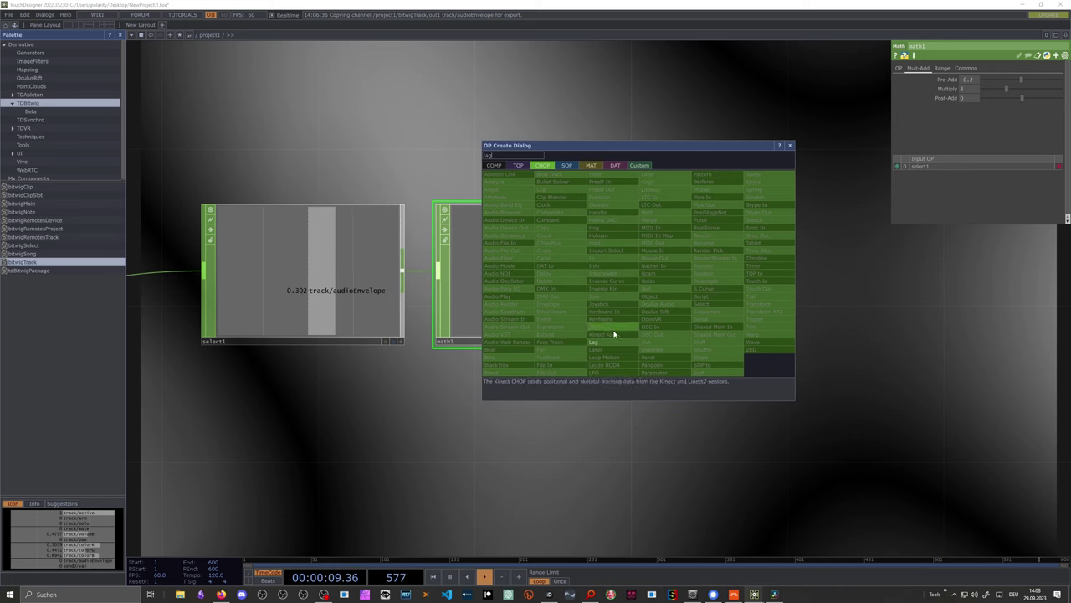
pyautogui.click(612, 342)
pyautogui.click(775, 277)
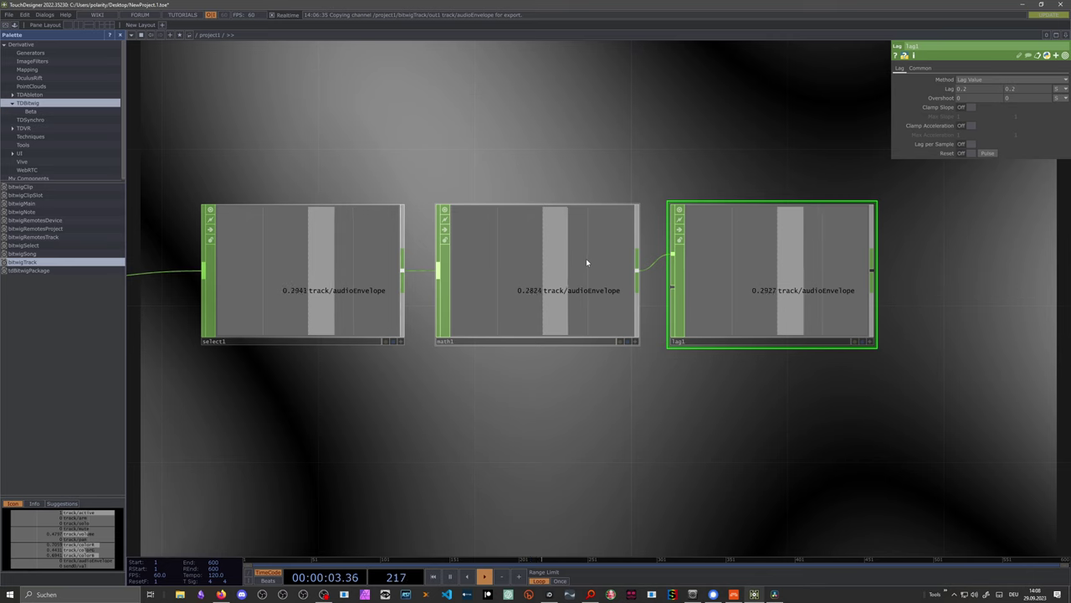
# Set both of lag1's Lag values to 0.1
pyautogui.moveTo(765, 155); pyautogui.dragTo(617, 162)
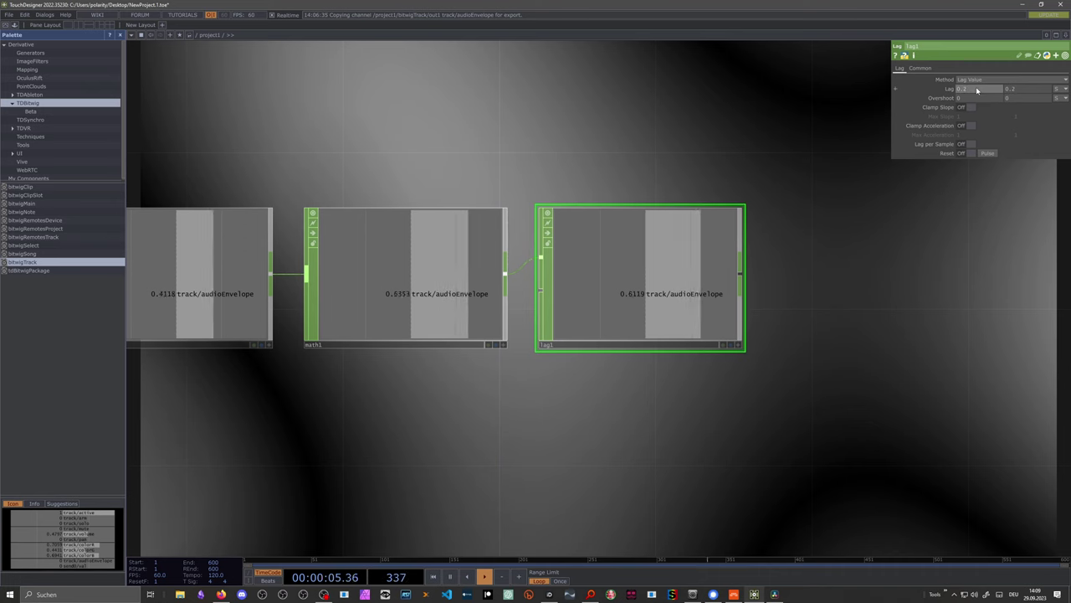
pyautogui.click(1026, 93)
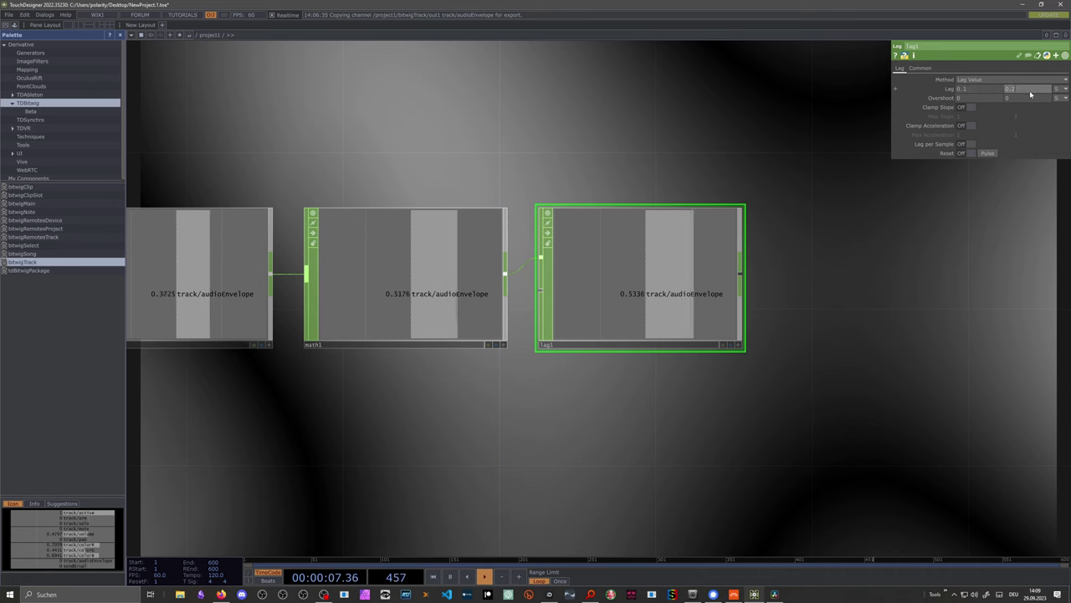
pyautogui.write('0.1')
pyautogui.press('Return')
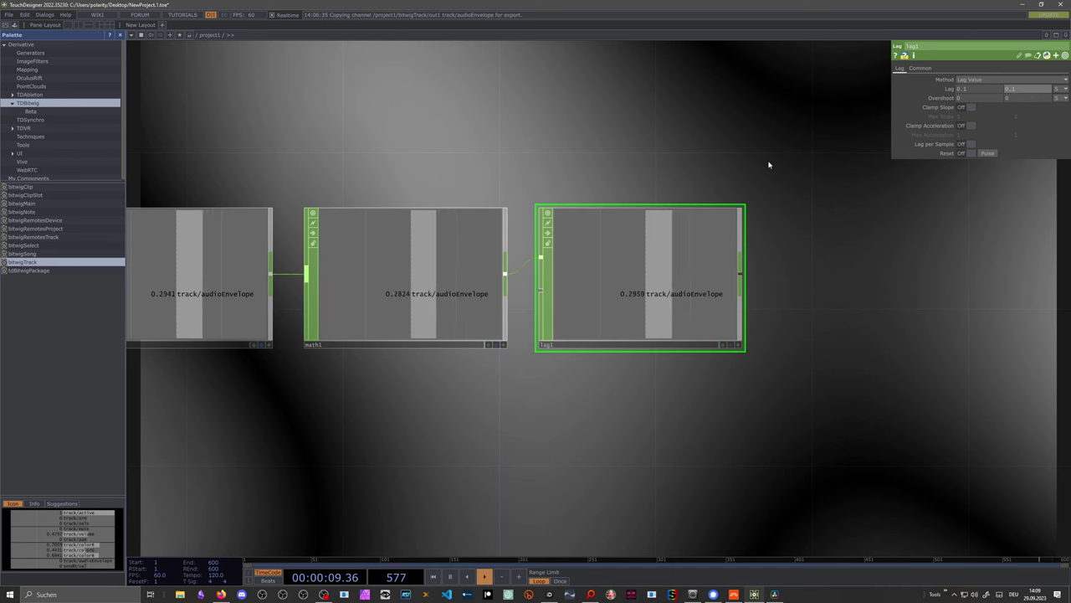
# Add a Null CHOP on lag1's output and place it with a wide gap after lag1
pyautogui.scroll(-4, 690, 158)
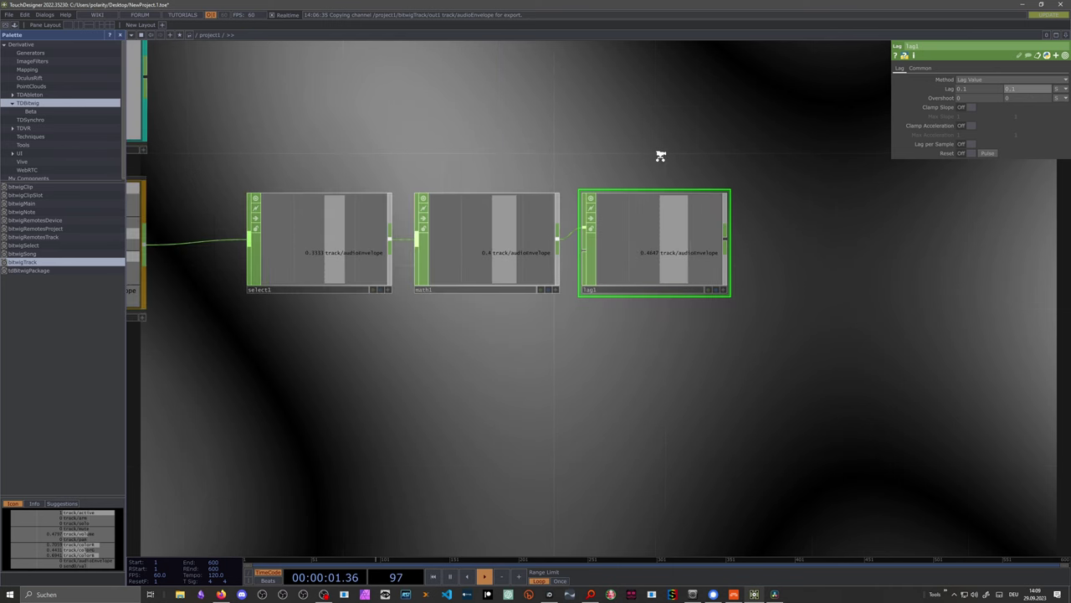
pyautogui.scroll(3, 670, 167)
pyautogui.moveTo(675, 235)
pyautogui.mouseDown()
pyautogui.moveTo(728, 229)
pyautogui.moveTo(676, 234)
pyautogui.mouseUp()
pyautogui.rightClick(676, 234)
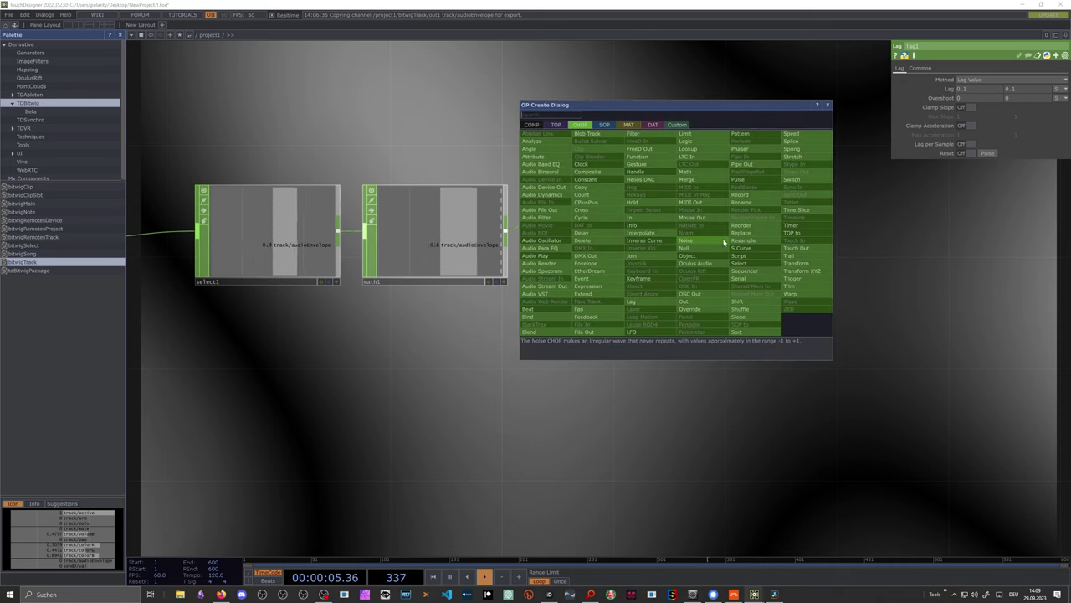
pyautogui.write('null')
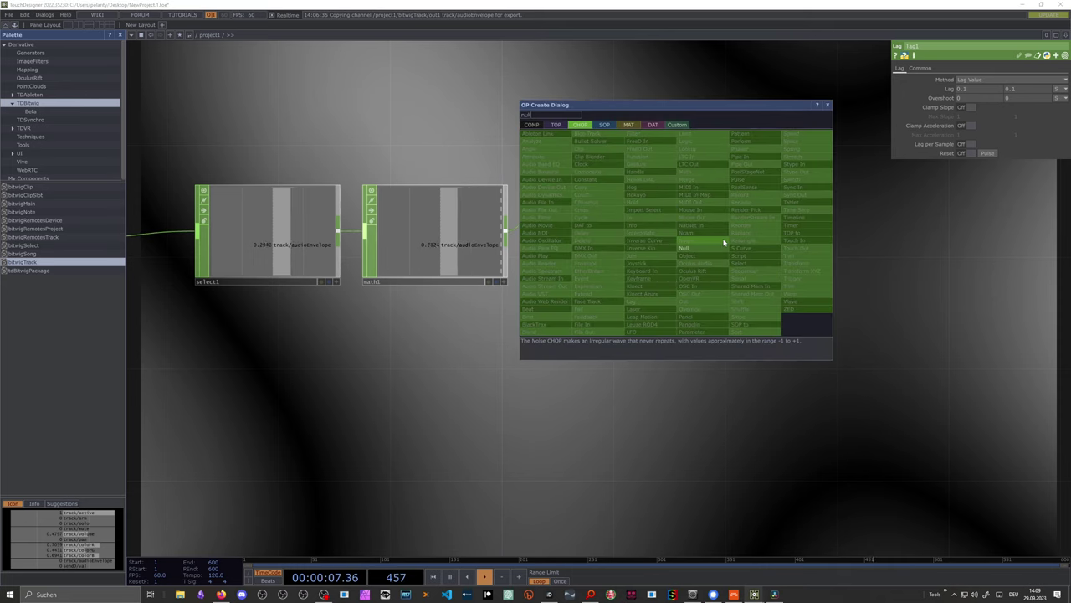
pyautogui.press('Return')
pyautogui.click(829, 256)
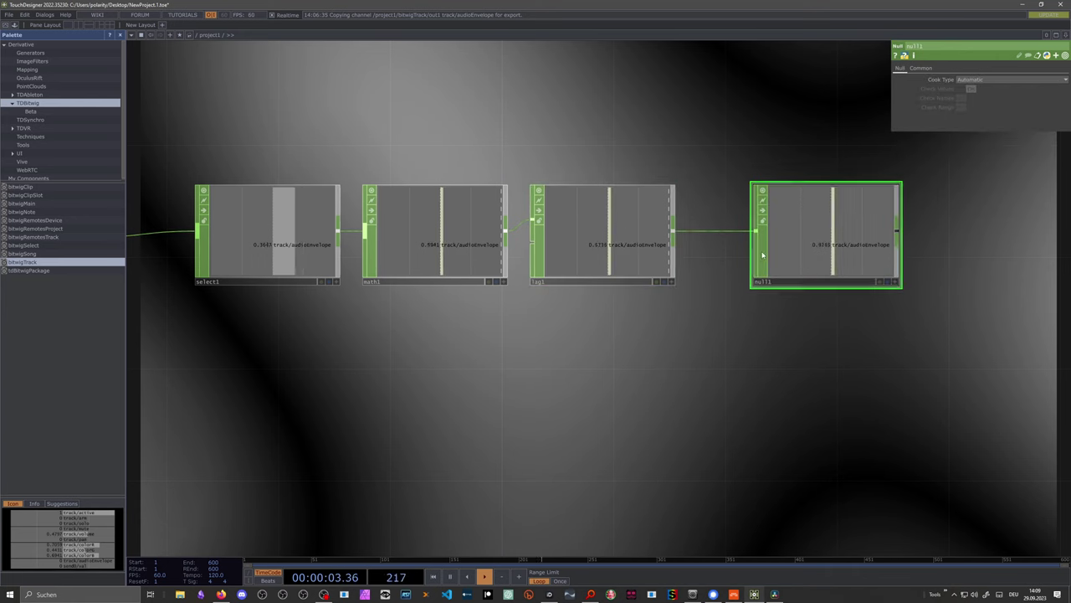
pyautogui.moveTo(762, 255); pyautogui.dragTo(846, 255)
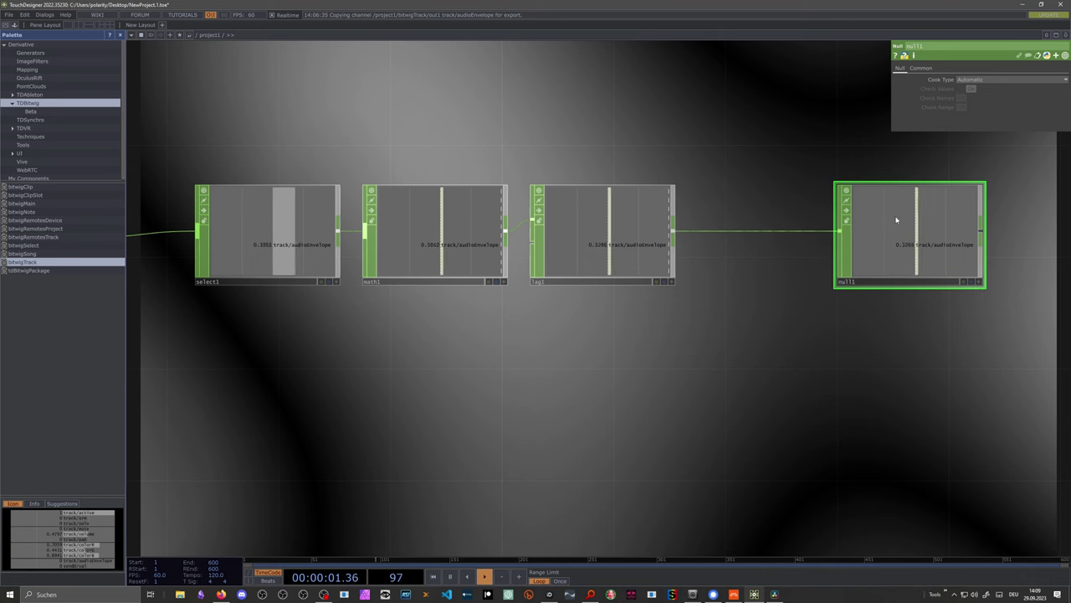
# Activate null1's viewer so its track/audioEnvelope channel can be picked
pyautogui.moveTo(753, 193); pyautogui.dragTo(581, 155)
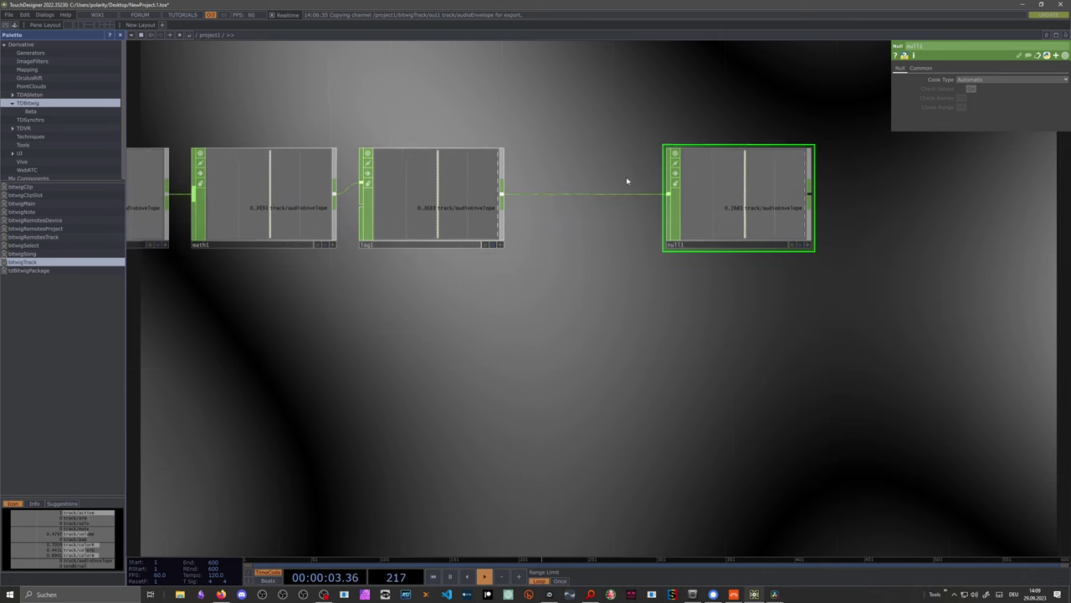
pyautogui.scroll(-2, 610, 206)
pyautogui.scroll(-1, 649, 209)
pyautogui.click(751, 233)
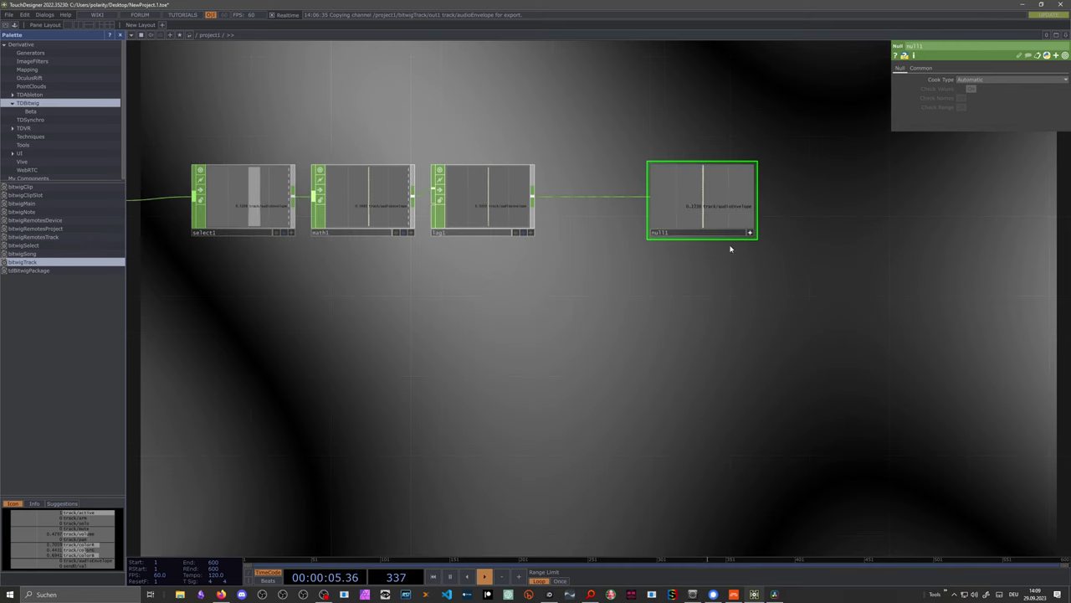
pyautogui.moveTo(614, 234); pyautogui.dragTo(633, 230)
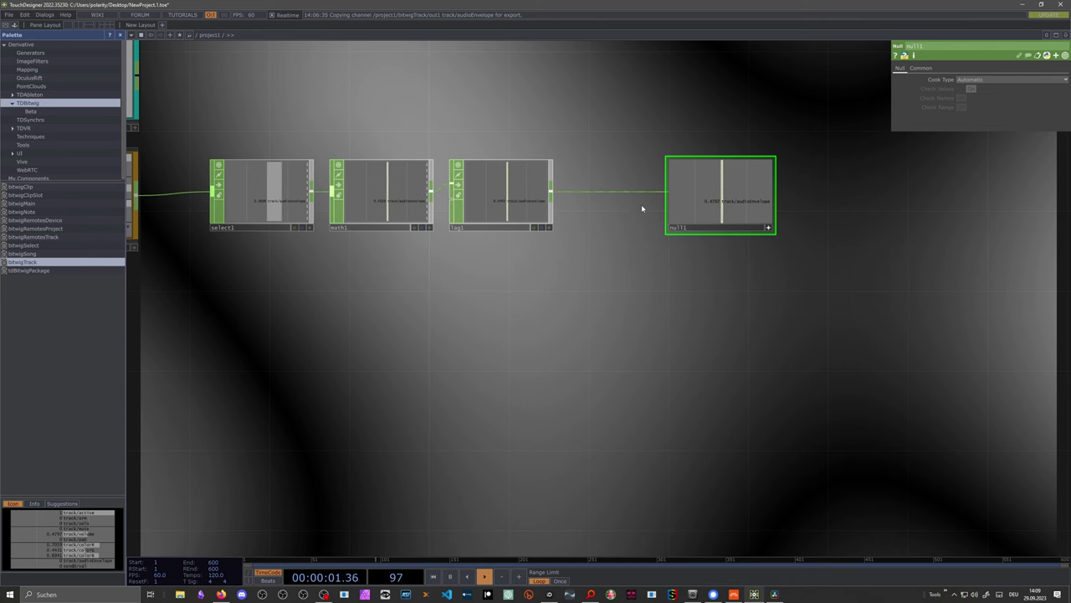
# Link null1's track/audioEnvelope channel to noise2's X translate as a CHOP Reference
pyautogui.scroll(-5, 619, 213)
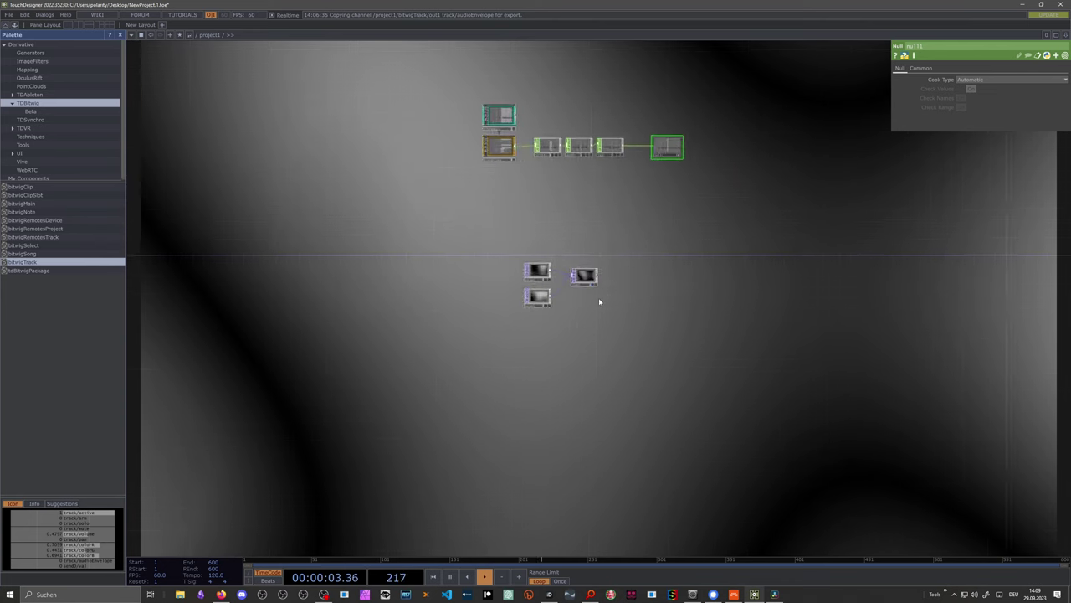
pyautogui.moveTo(534, 302); pyautogui.dragTo(516, 483)
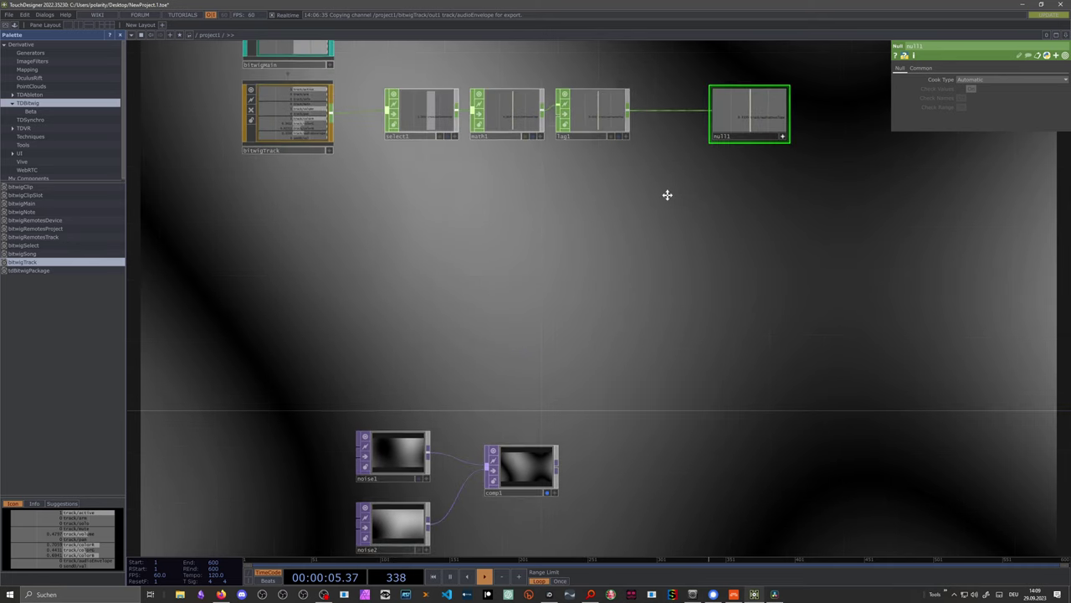
pyautogui.moveTo(725, 155); pyautogui.dragTo(641, 328)
pyautogui.scroll(4, 670, 288)
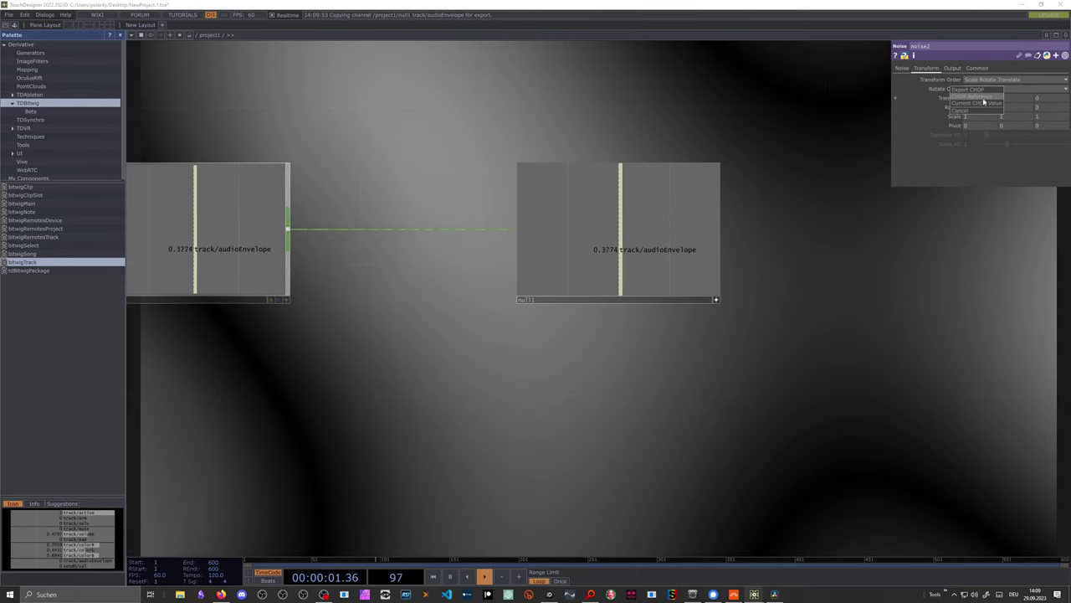
pyautogui.click(983, 102)
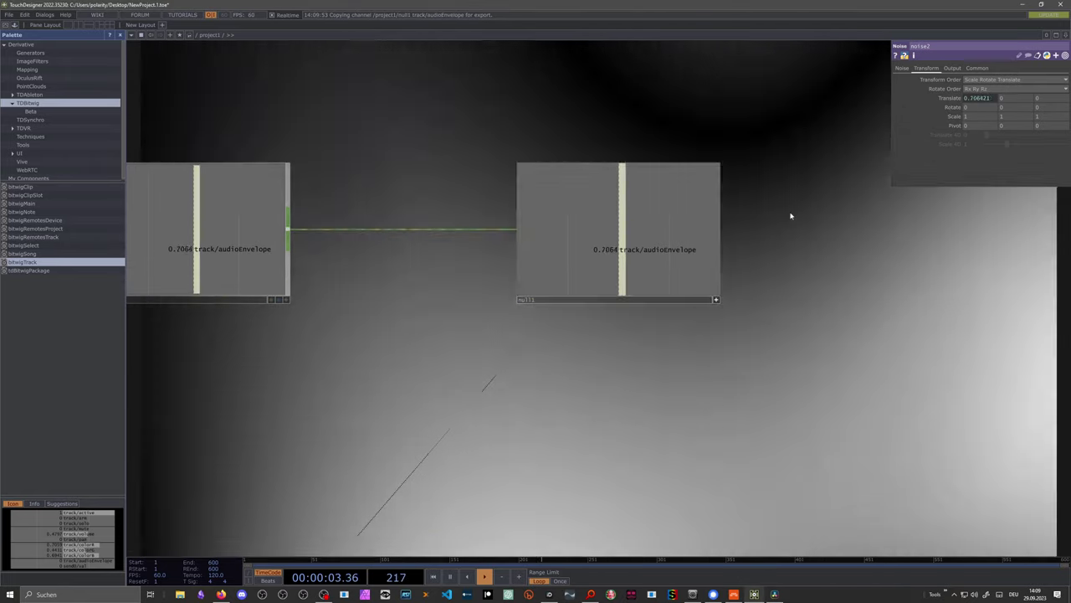
# Set math1's Multiply to 5 to strengthen the envelope signal
pyautogui.scroll(-5, 411, 287)
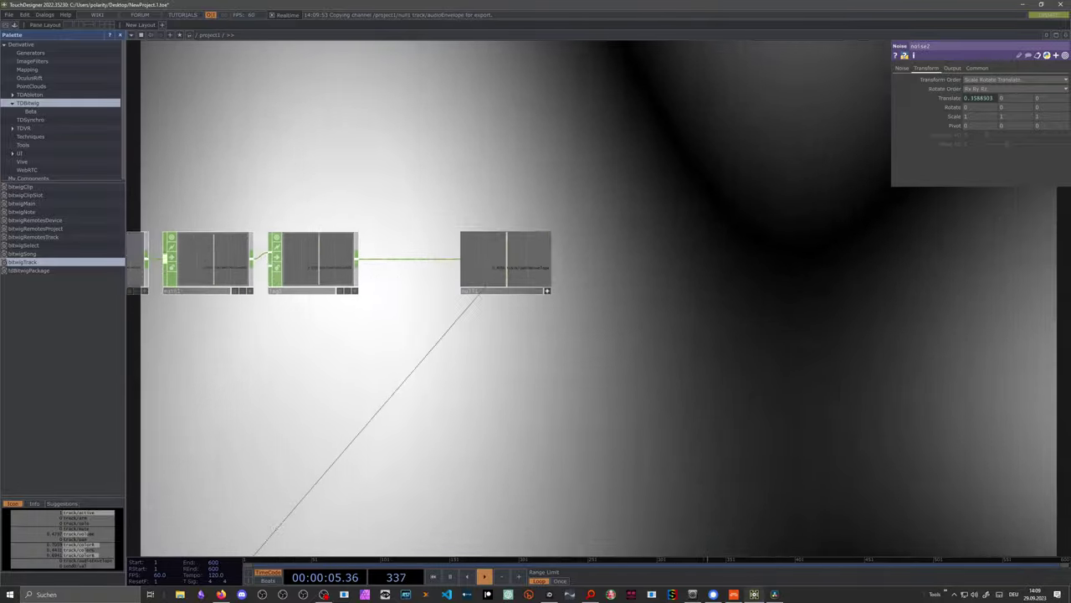
pyautogui.scroll(2, 445, 316)
pyautogui.moveTo(445, 315); pyautogui.dragTo(599, 313)
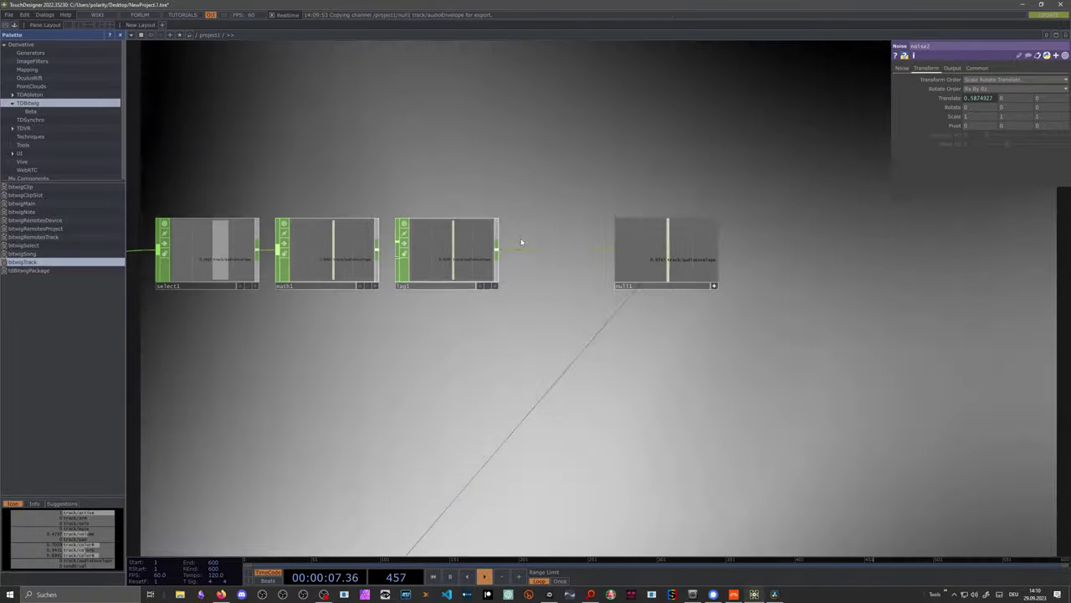
pyautogui.moveTo(428, 309); pyautogui.dragTo(449, 315)
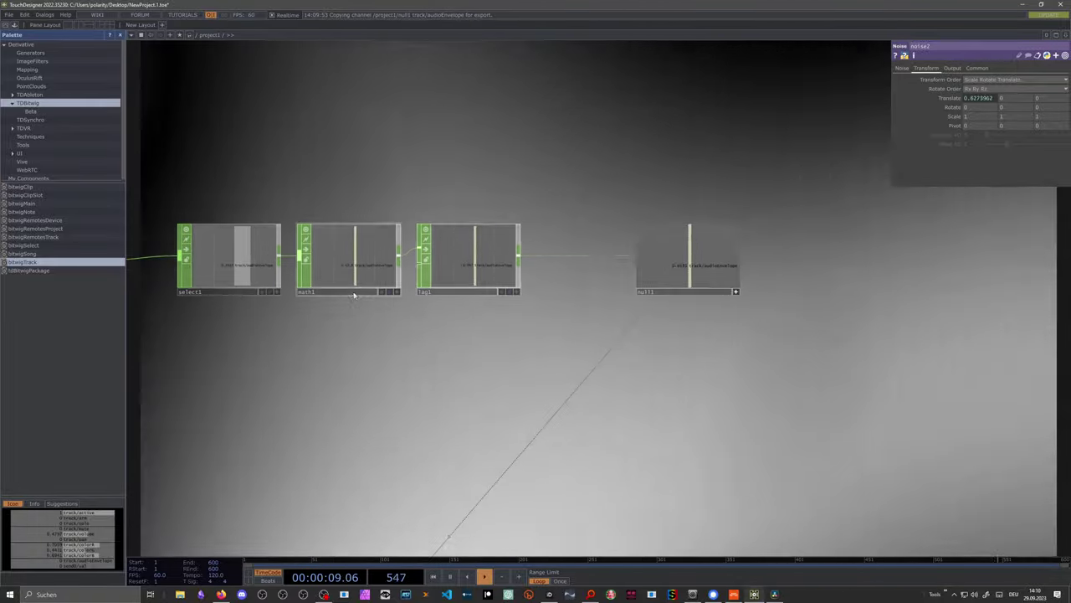
pyautogui.click(354, 293)
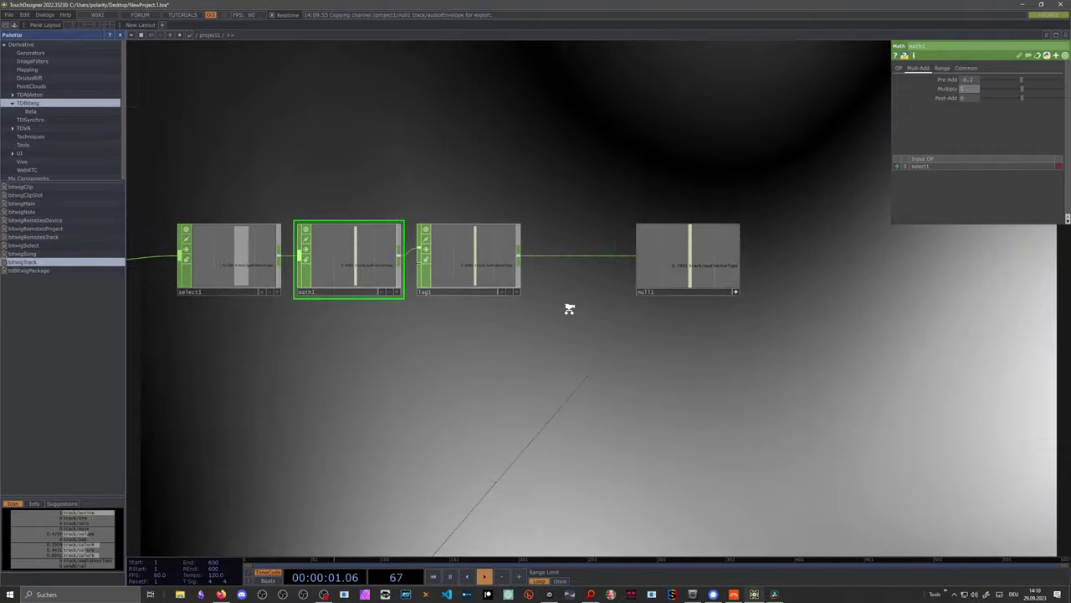
# Add an Out TOP connected to comp1's output and place it in the empty space after comp1
pyautogui.moveTo(569, 309); pyautogui.dragTo(565, 368, button='middle')
pyautogui.moveTo(543, 313); pyautogui.dragTo(545, 117)
pyautogui.moveTo(529, 387); pyautogui.dragTo(539, 335)
pyautogui.moveTo(537, 333); pyautogui.dragTo(522, 251, button='middle')
pyautogui.moveTo(522, 251); pyautogui.dragTo(551, 316)
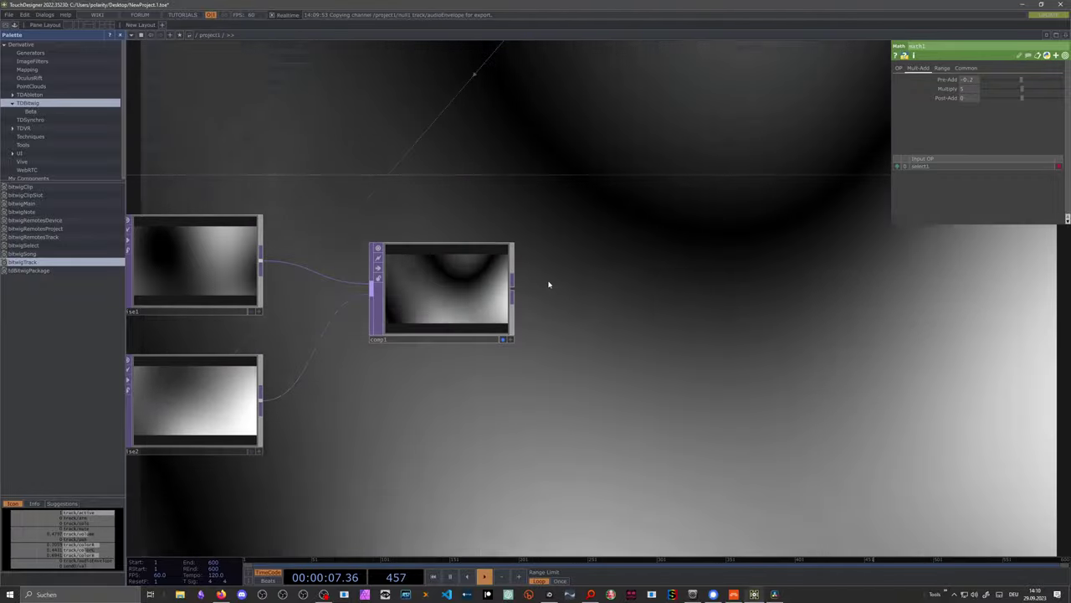
pyautogui.press('Tab')
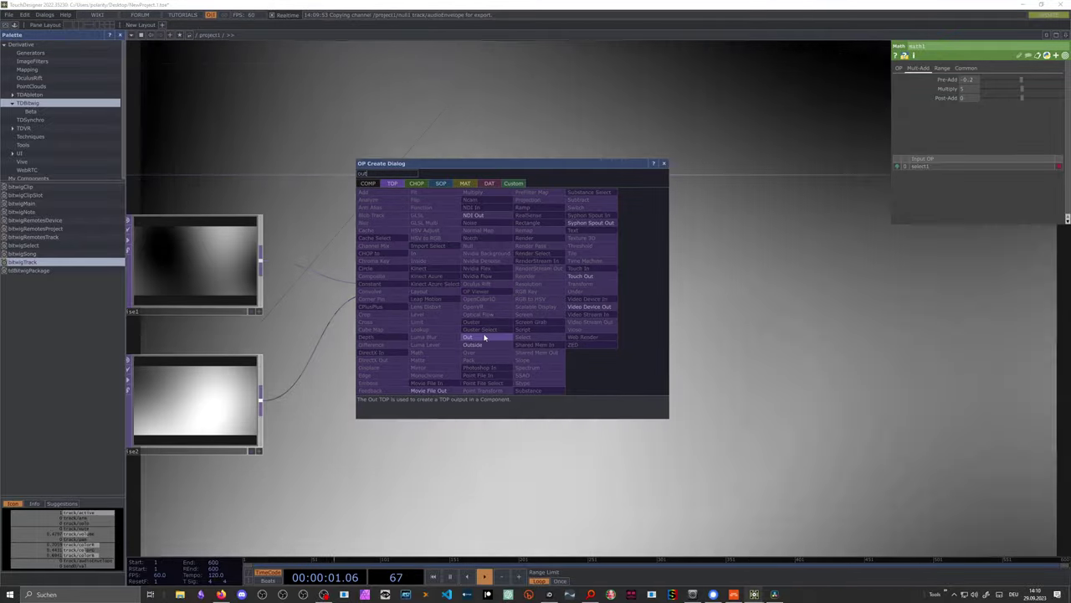
pyautogui.click(484, 336)
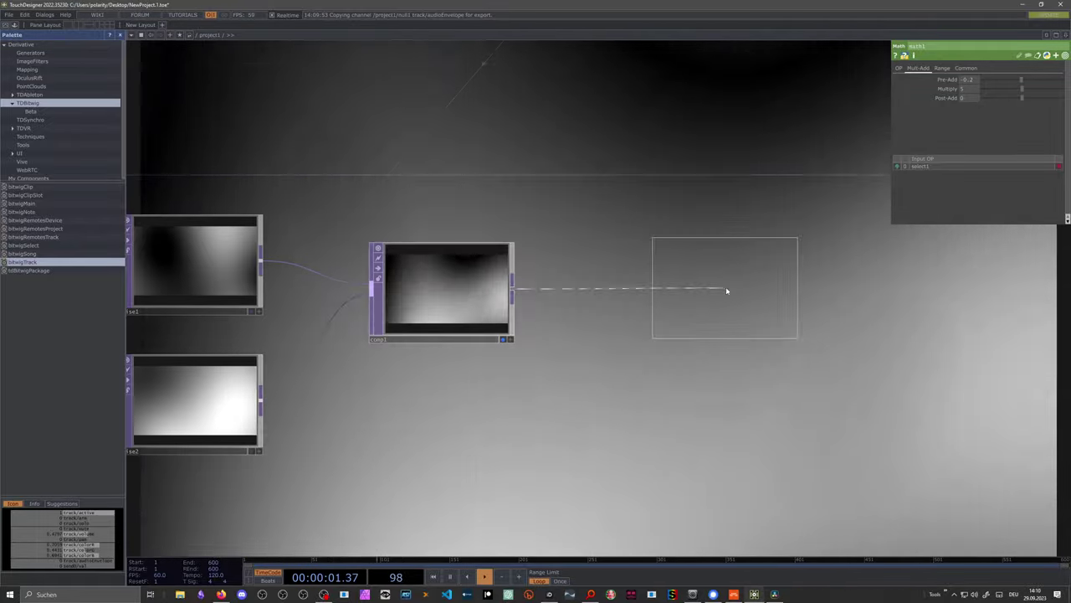
pyautogui.click(749, 293)
# Switch the background display from comp1 to out1 and move out1 further from comp1 to leave room between them
pyautogui.click(505, 338)
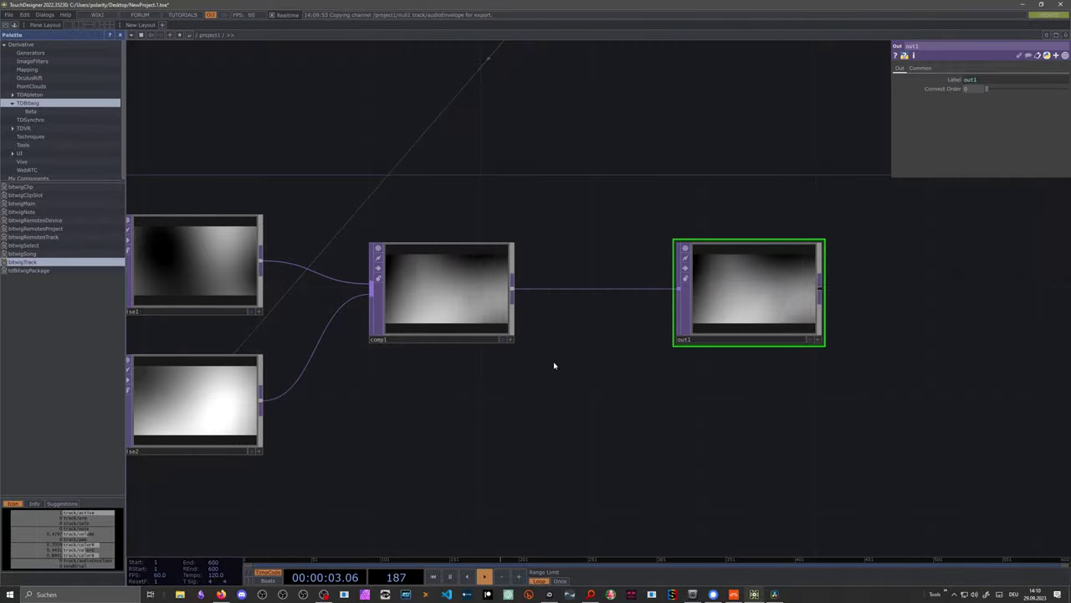
pyautogui.click(810, 339)
pyautogui.moveTo(744, 339); pyautogui.dragTo(882, 339)
pyautogui.moveTo(669, 256); pyautogui.dragTo(485, 261)
pyautogui.moveTo(631, 316); pyautogui.dragTo(712, 315)
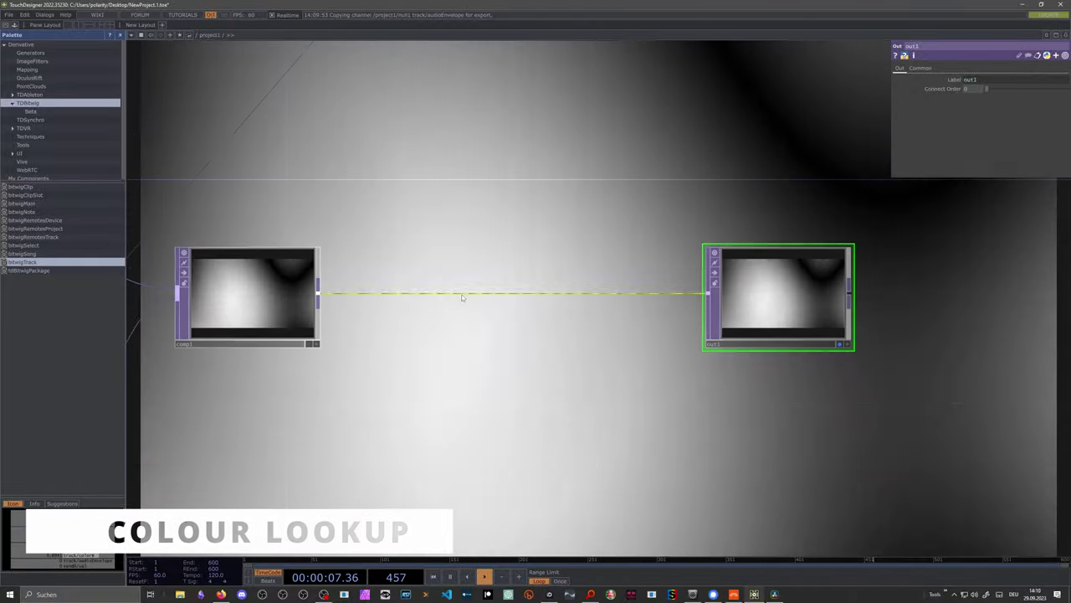
# Insert a Lookup TOP into the wire between comp1 and out1, placing it midway and slightly below the line
pyautogui.rightClick(461, 297)
pyautogui.click(481, 301)
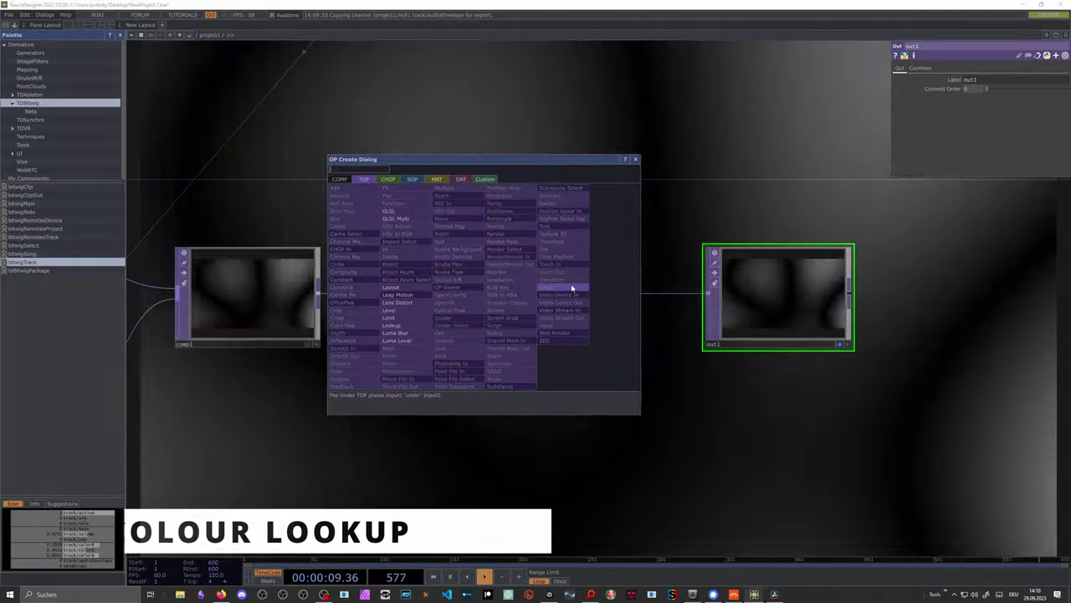
pyautogui.write('look')
pyautogui.press('Return')
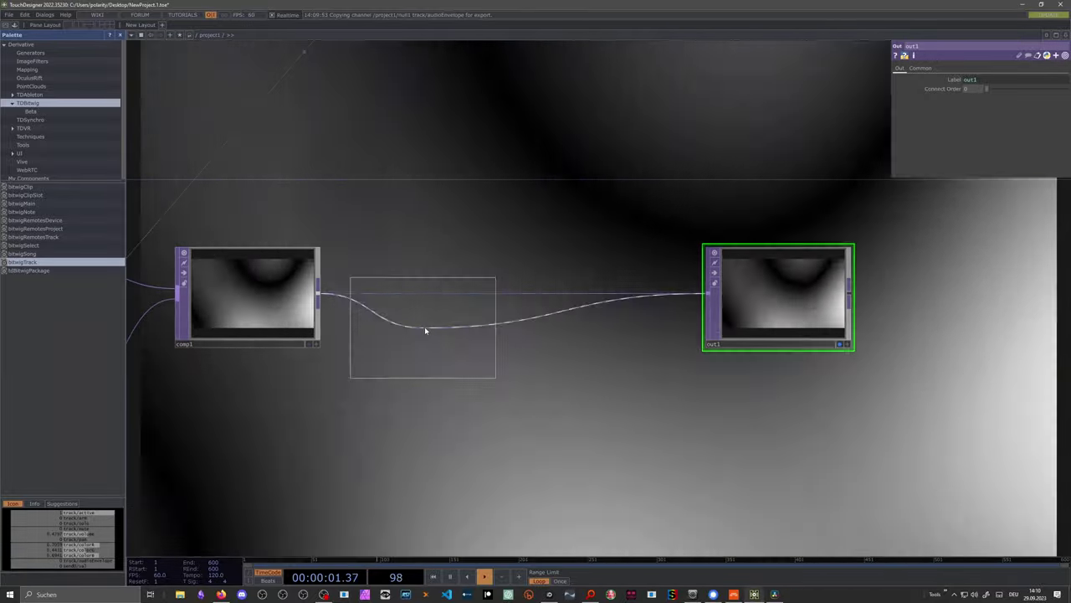
pyautogui.click(514, 307)
pyautogui.moveTo(515, 359); pyautogui.dragTo(549, 351)
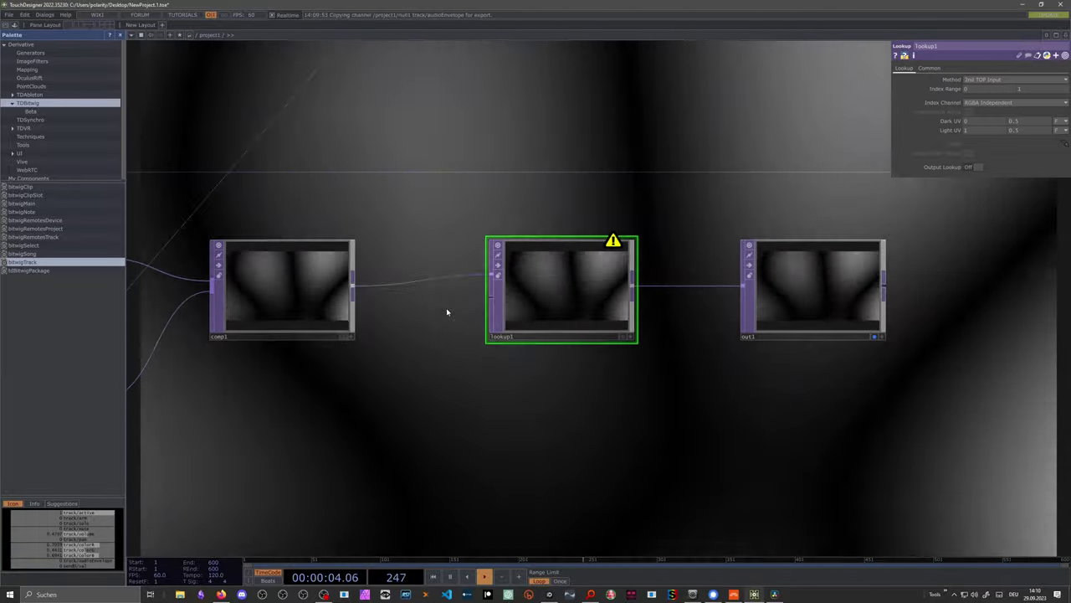
pyautogui.moveTo(446, 312); pyautogui.dragTo(549, 287)
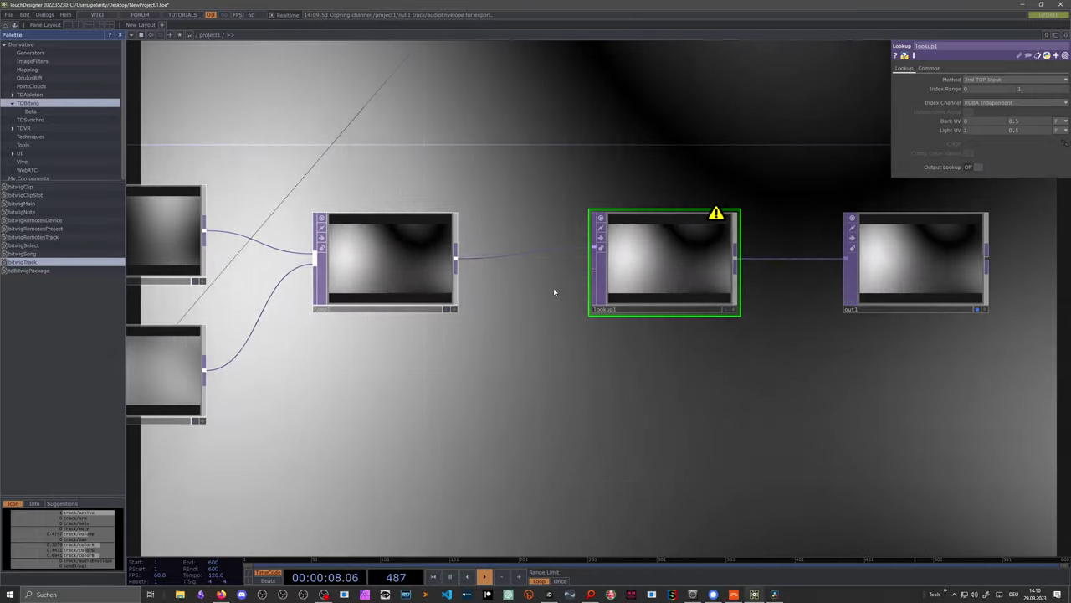
pyautogui.moveTo(558, 280); pyautogui.dragTo(616, 276)
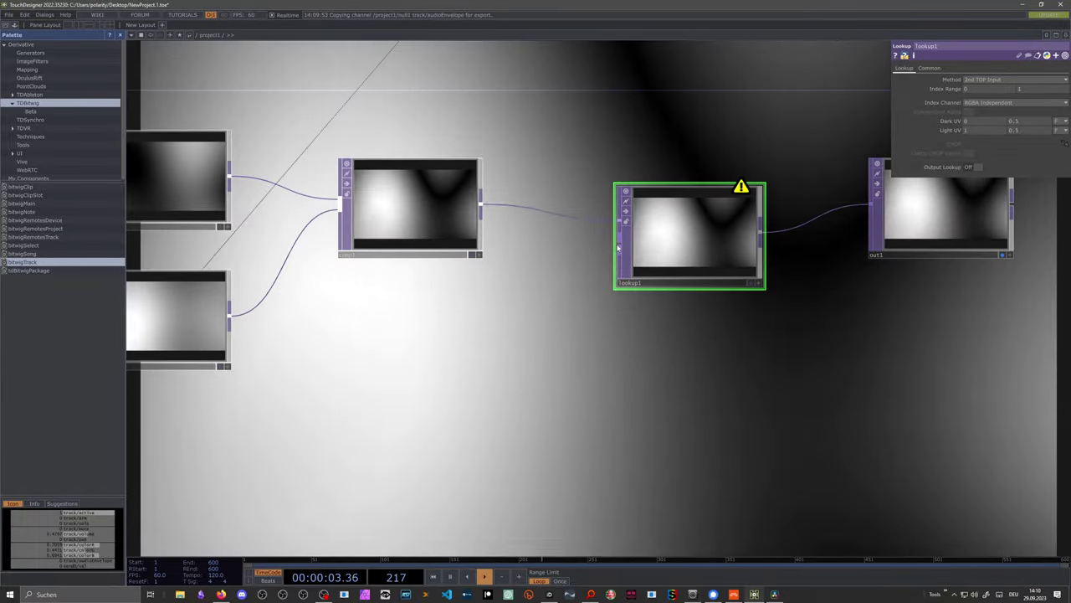
pyautogui.rightClick(619, 248)
pyautogui.write('ramp')
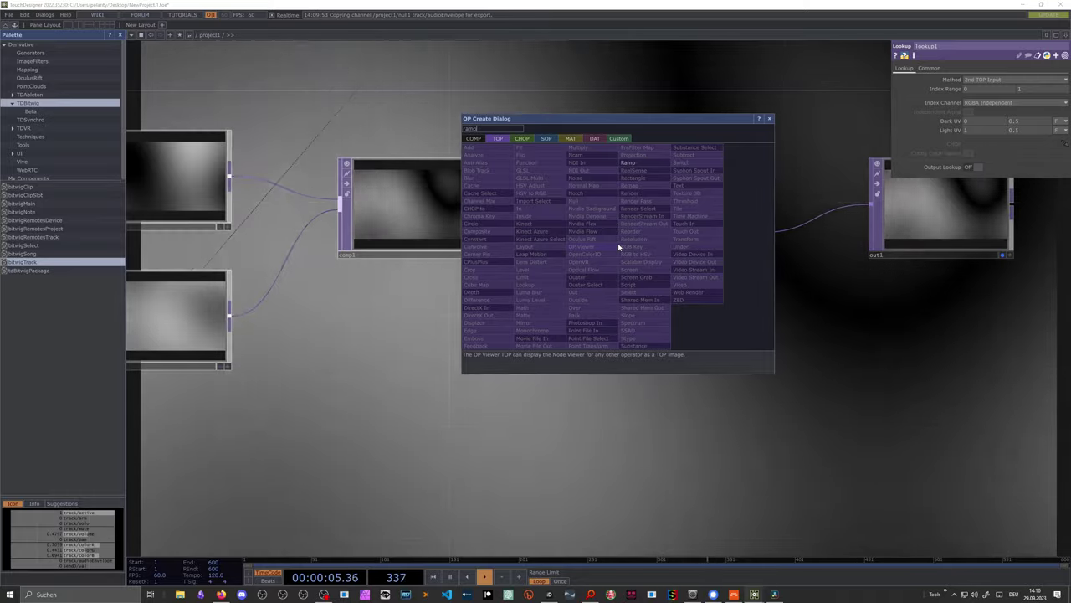
pyautogui.press('Escape')
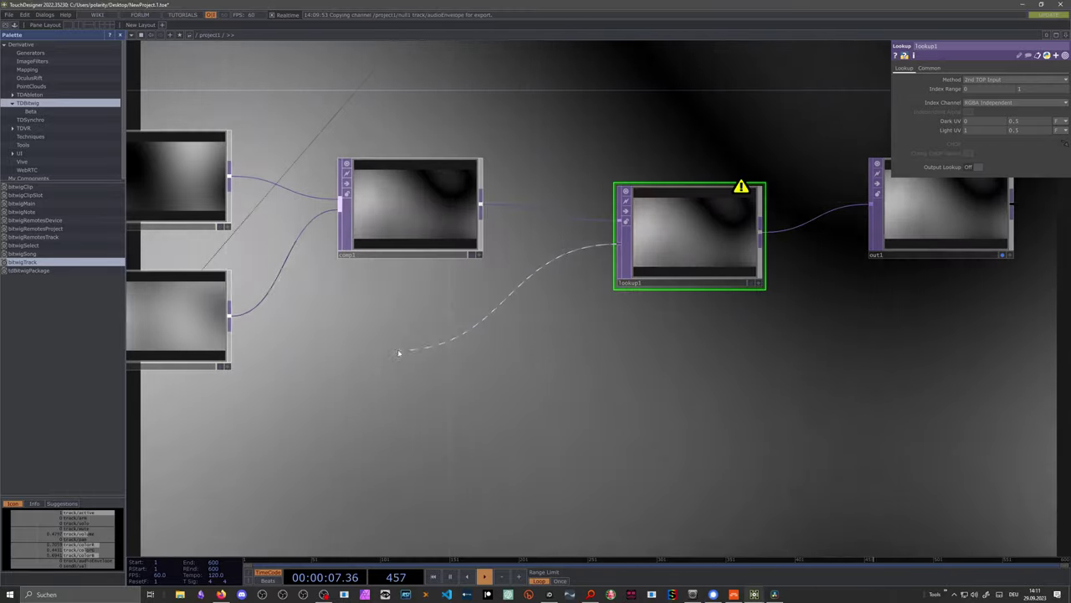
pyautogui.click(399, 354)
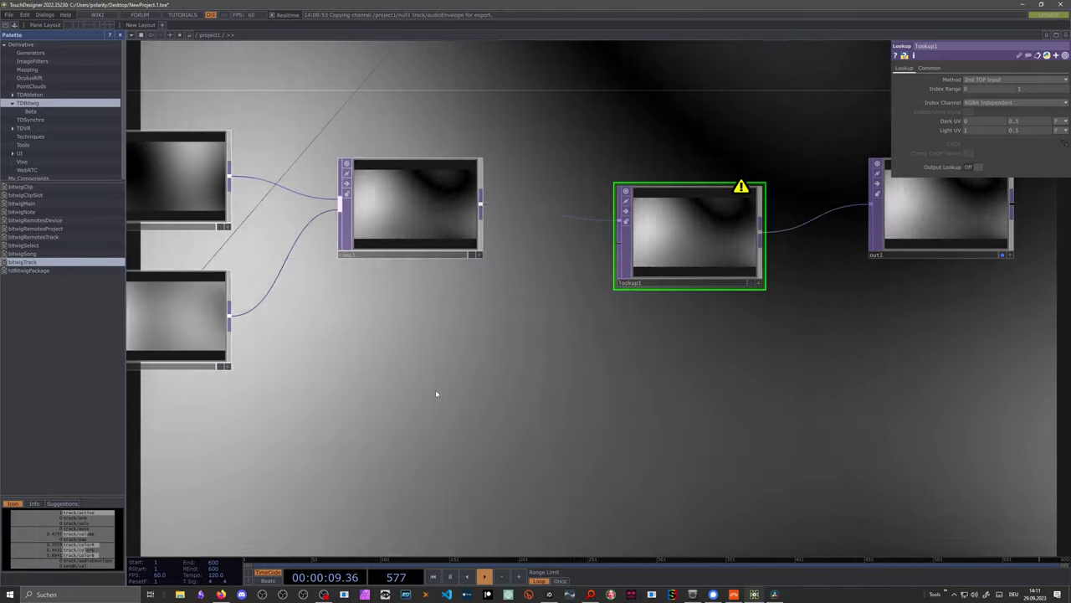
# Add a Ramp TOP below comp1 and connect its output to lookup1's second input
pyautogui.press('Tab')
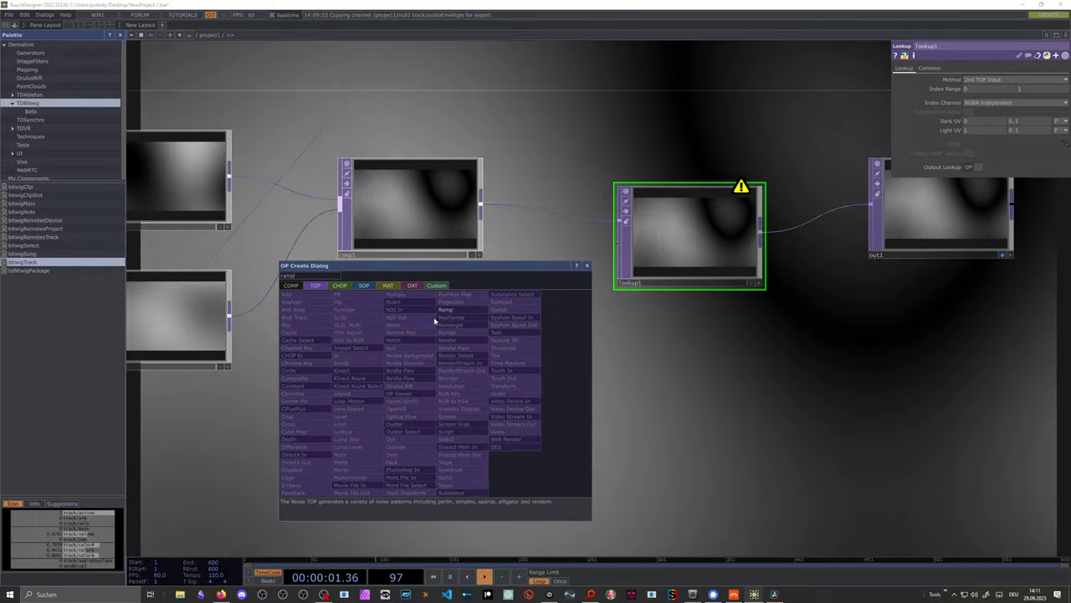
pyautogui.press('Return')
pyautogui.click(462, 385)
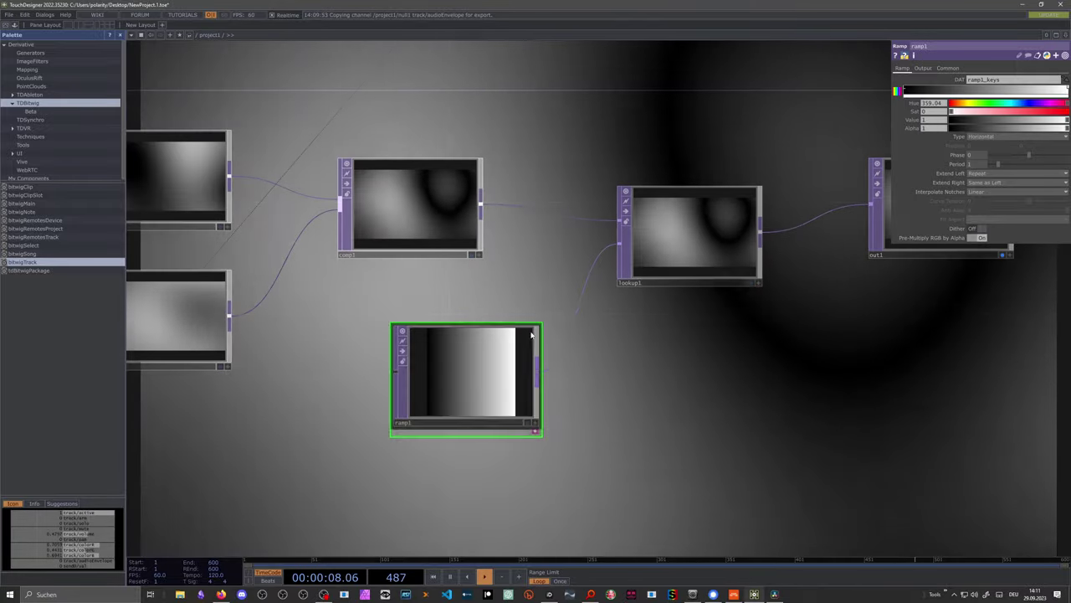
pyautogui.click(534, 351)
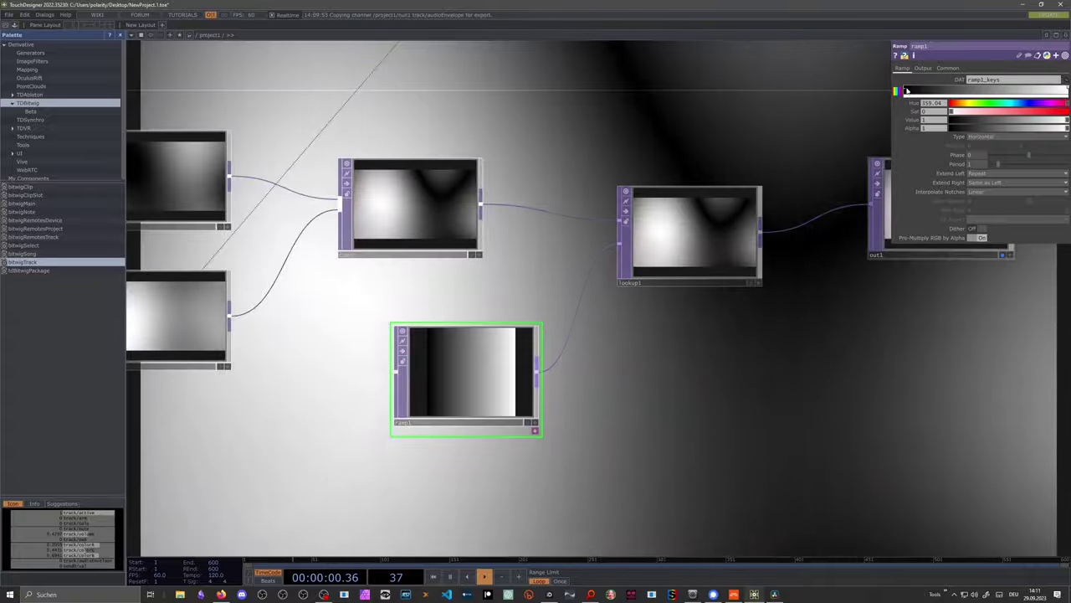
# Colour the first key of ramp1 blue with hue 223, saturation 1 and value 0.432
pyautogui.click(907, 90)
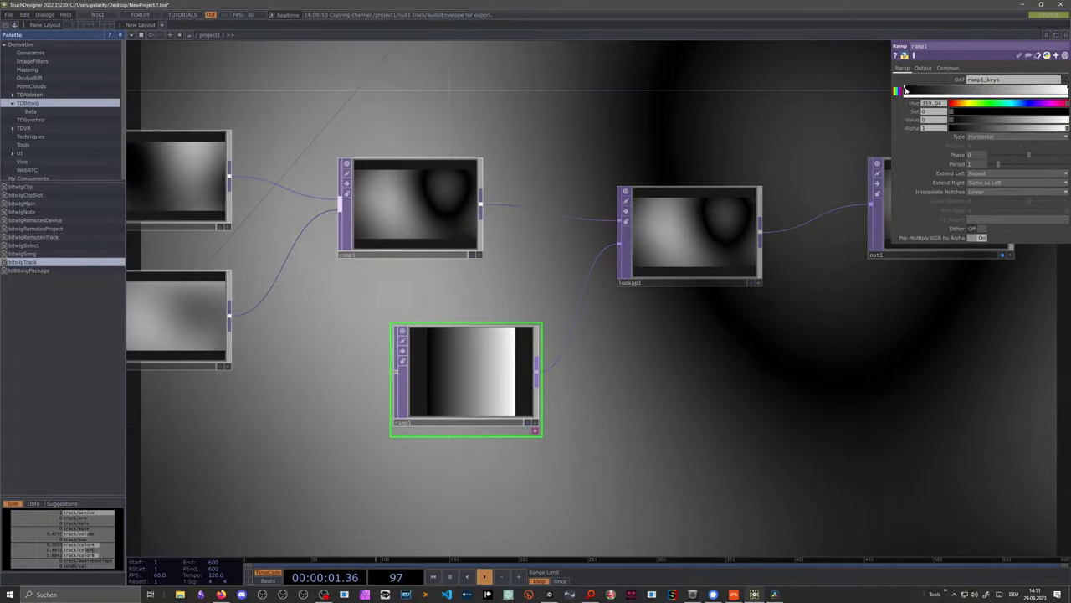
pyautogui.moveTo(1010, 105); pyautogui.dragTo(1023, 107)
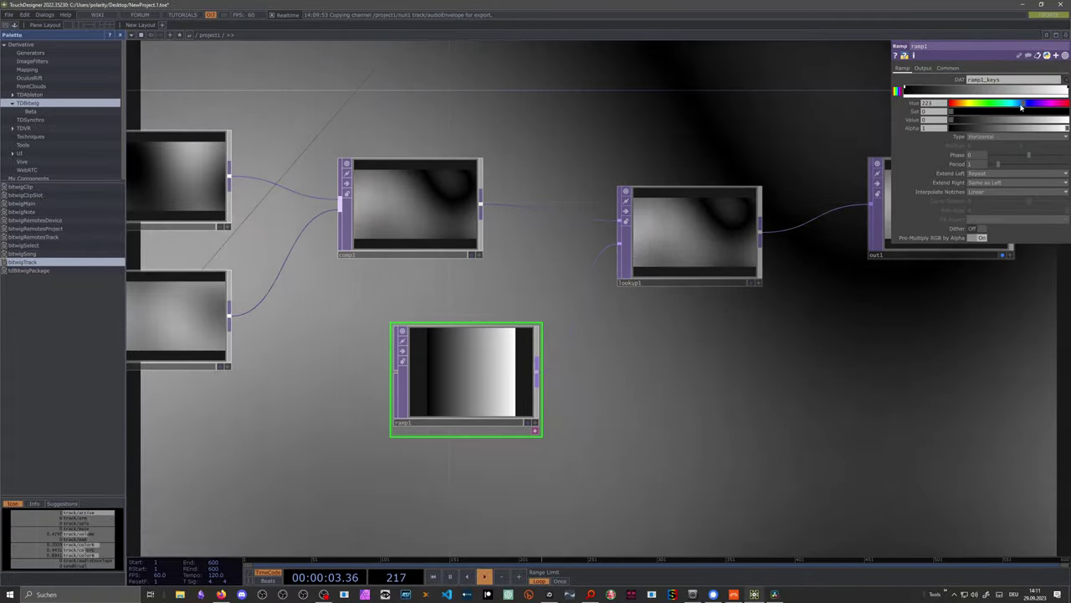
pyautogui.moveTo(953, 112); pyautogui.dragTo(1004, 123)
pyautogui.click(1030, 121)
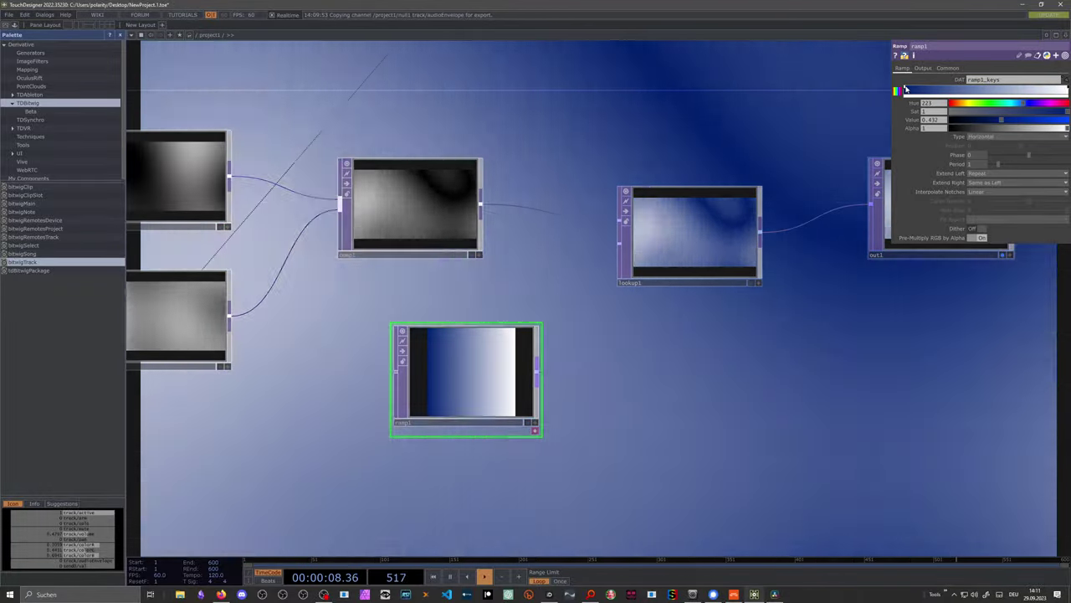
# Move the blue key to the middle of the ramp and add a black key at its start
pyautogui.moveTo(904, 89); pyautogui.dragTo(986, 90)
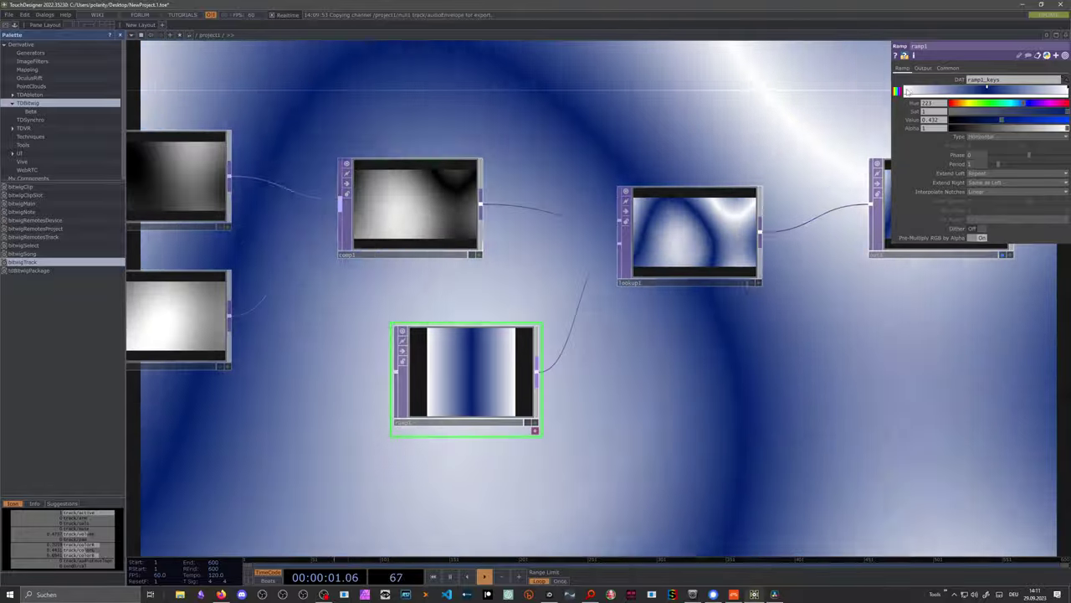
pyautogui.click(907, 89)
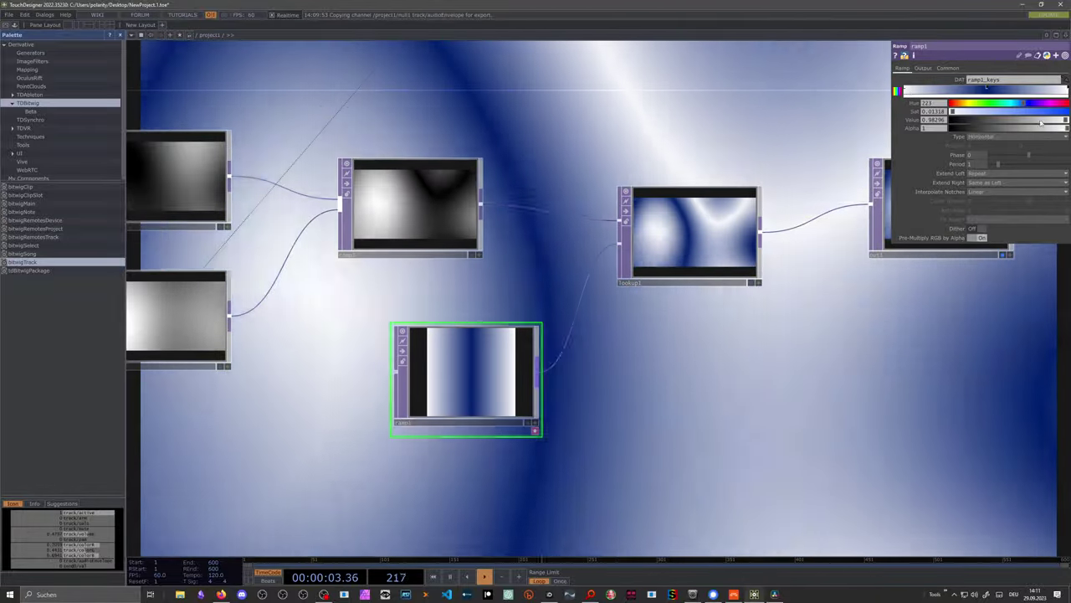
pyautogui.moveTo(1041, 123); pyautogui.dragTo(957, 118)
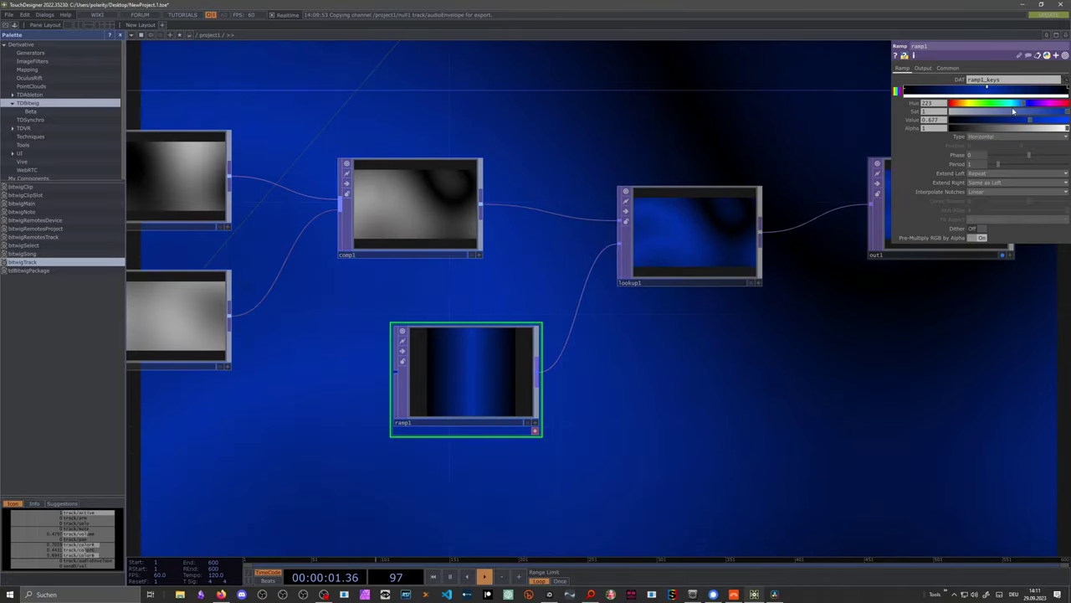
# Recolour the ramp's blue key teal with hue 185 and add a purple key of hue about 272 before it
pyautogui.moveTo(1012, 104)
pyautogui.mouseDown()
pyautogui.moveTo(1002, 103)
pyautogui.moveTo(1011, 105)
pyautogui.mouseUp()
pyautogui.click(964, 89)
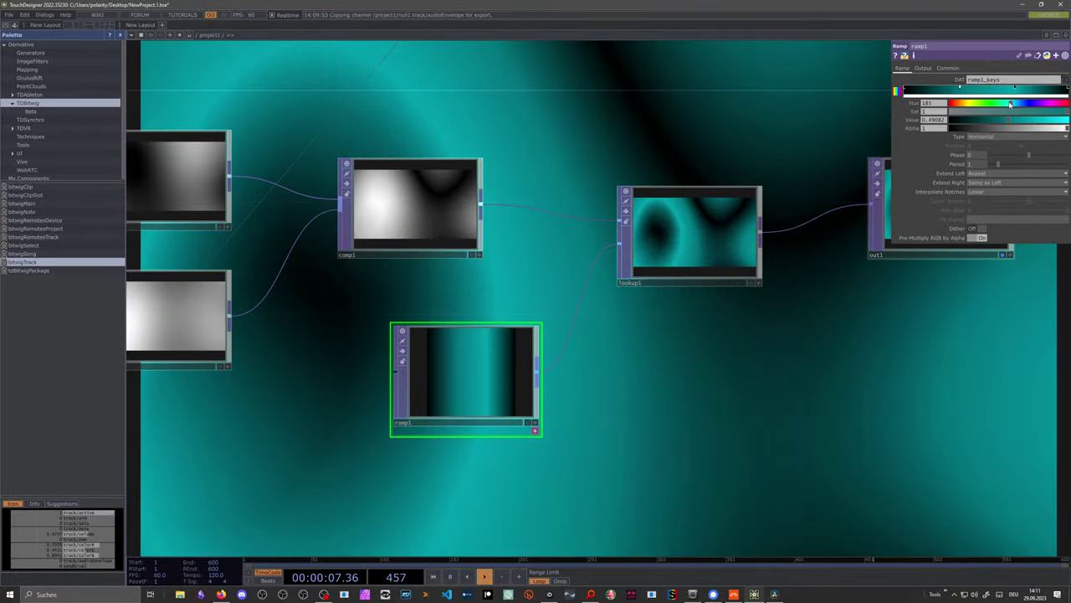
pyautogui.moveTo(1010, 104); pyautogui.dragTo(1041, 106)
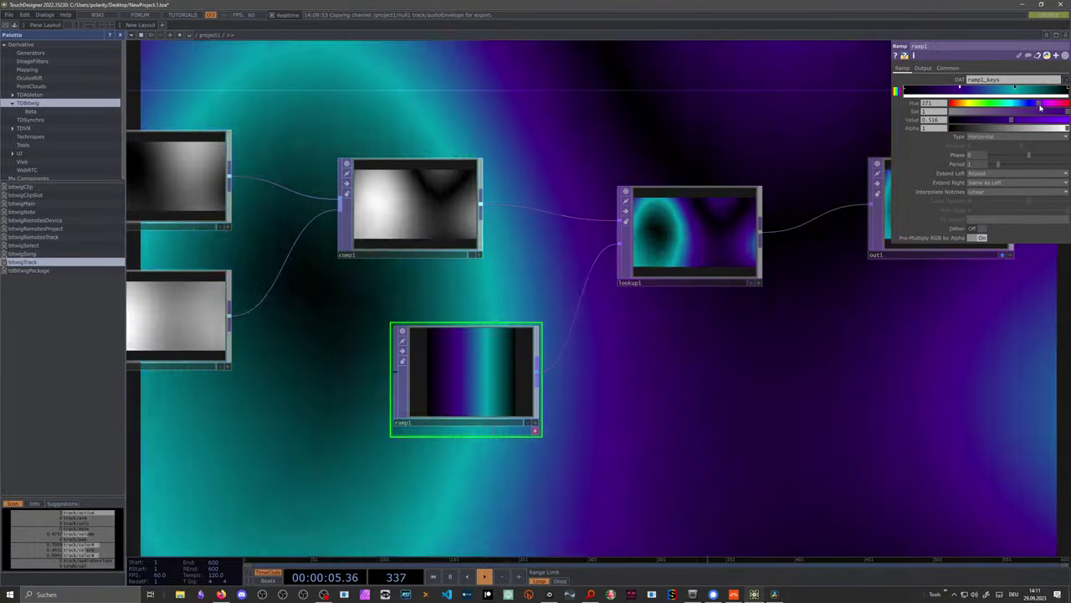
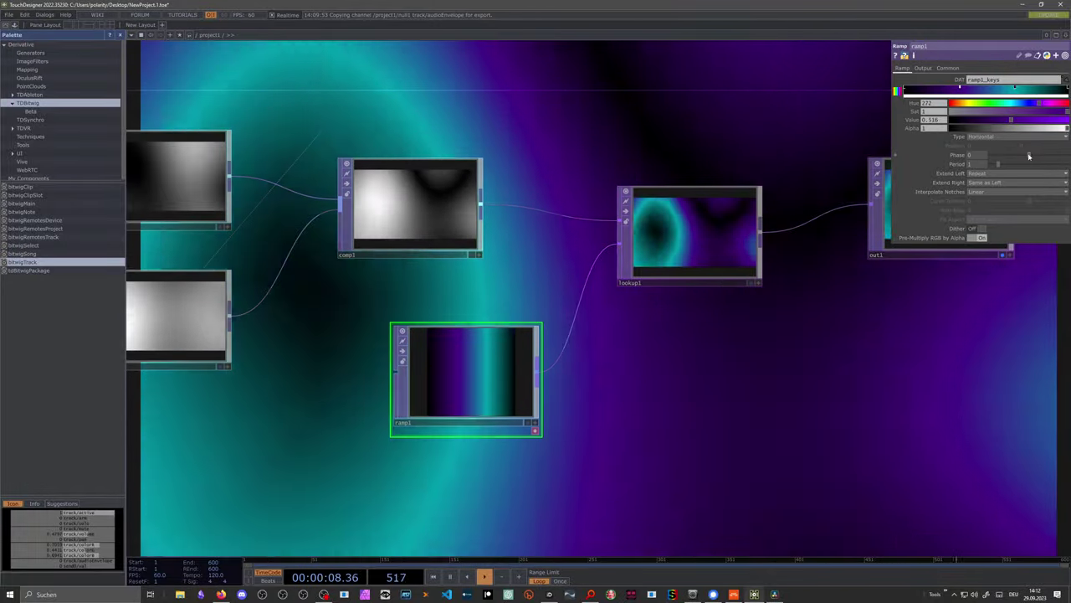
# Try a slightly negative phase on ramp1 and reset the phase to 0
pyautogui.moveTo(1029, 156)
pyautogui.mouseDown()
pyautogui.moveTo(992, 159)
pyautogui.moveTo(1019, 157)
pyautogui.mouseUp()
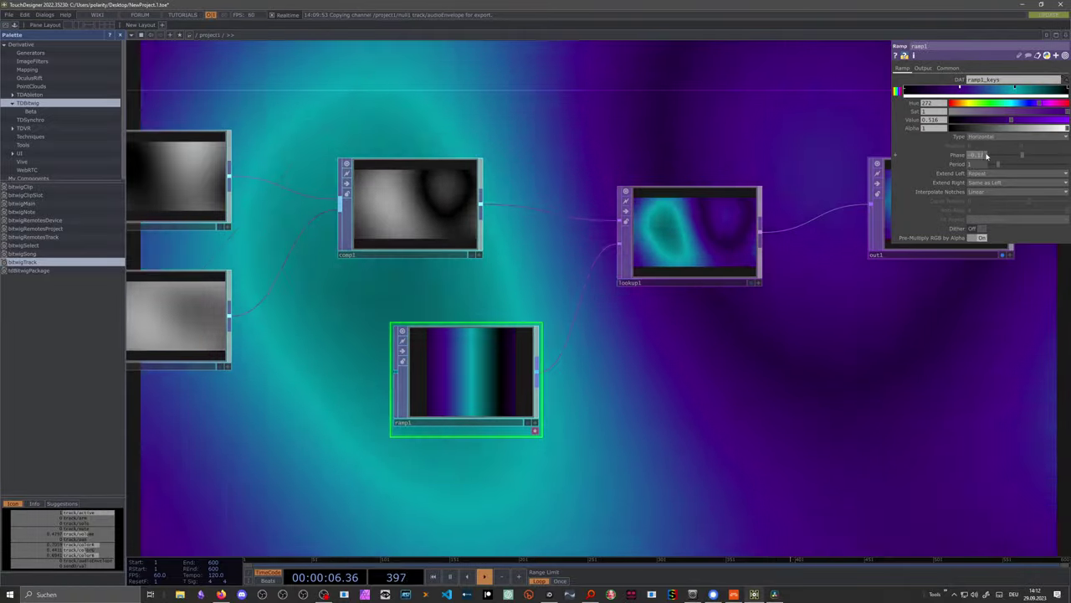
pyautogui.click(987, 156)
pyautogui.write('0')
pyautogui.press('Return')
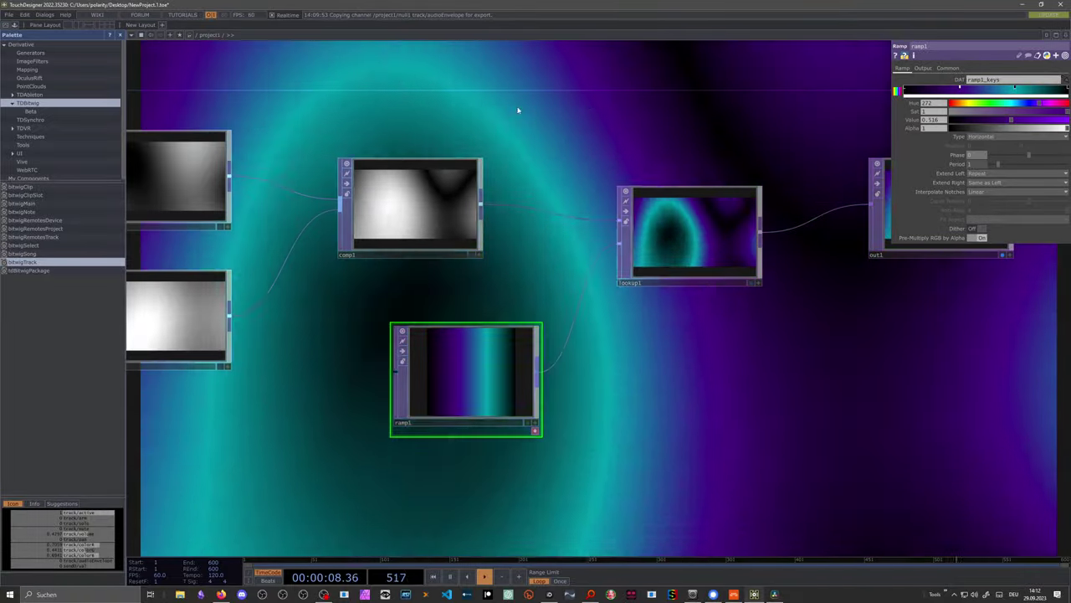
pyautogui.moveTo(558, 174); pyautogui.dragTo(690, 397)
pyautogui.scroll(-2, 415, 208)
pyautogui.moveTo(416, 208); pyautogui.dragTo(542, 373)
pyautogui.scroll(-3, 448, 292)
pyautogui.scroll(5, 404, 266)
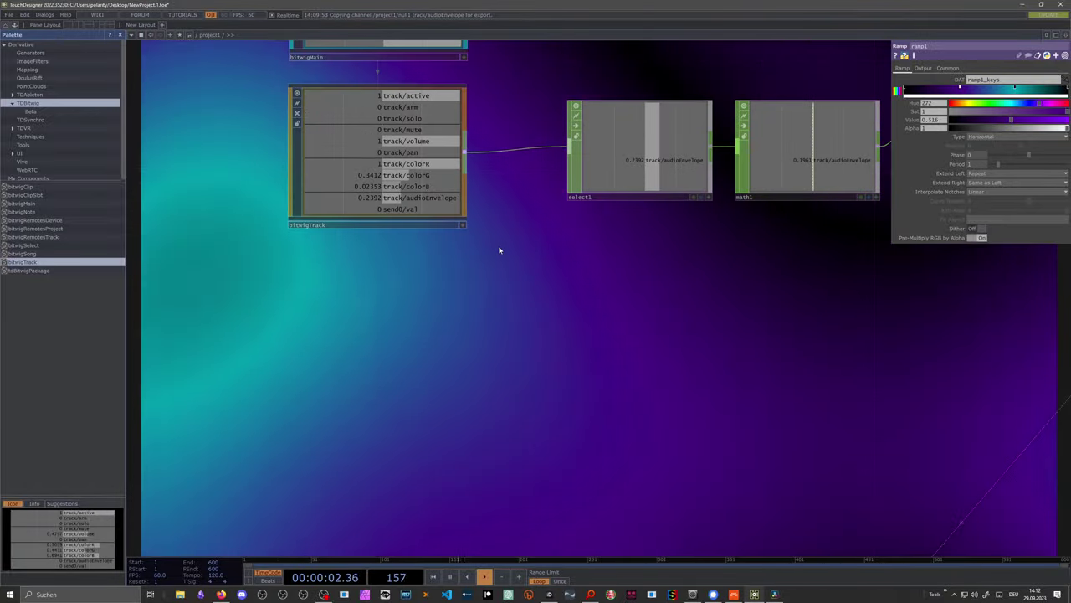
pyautogui.scroll(-3, 484, 240)
pyautogui.moveTo(486, 232); pyautogui.dragTo(471, 203)
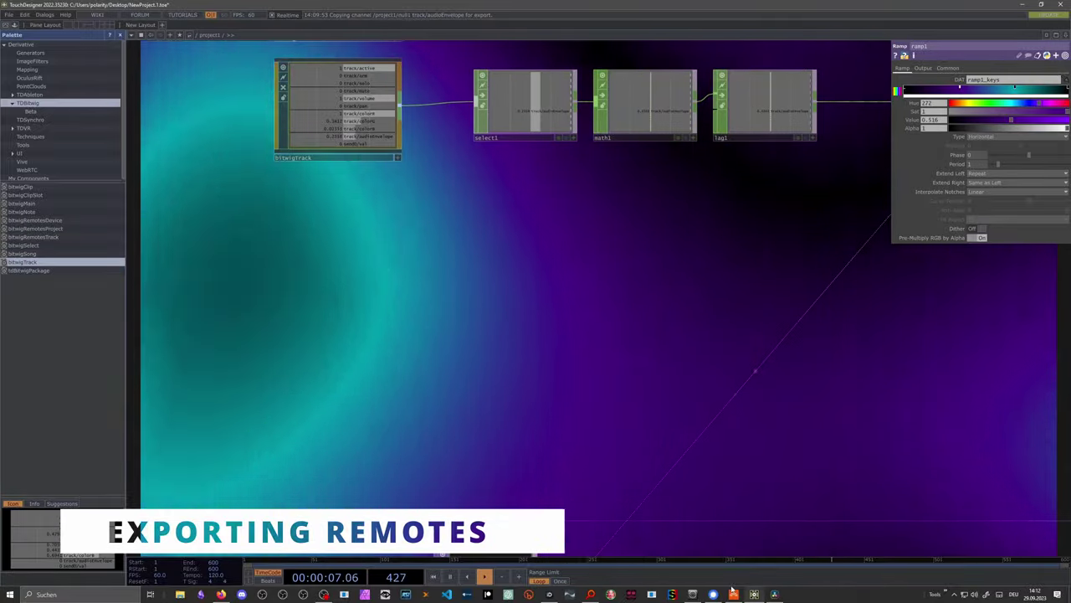
# Switch to Bitwig Studio, open the Poly Grid patch and show the device's remote controls
pyautogui.click(734, 594)
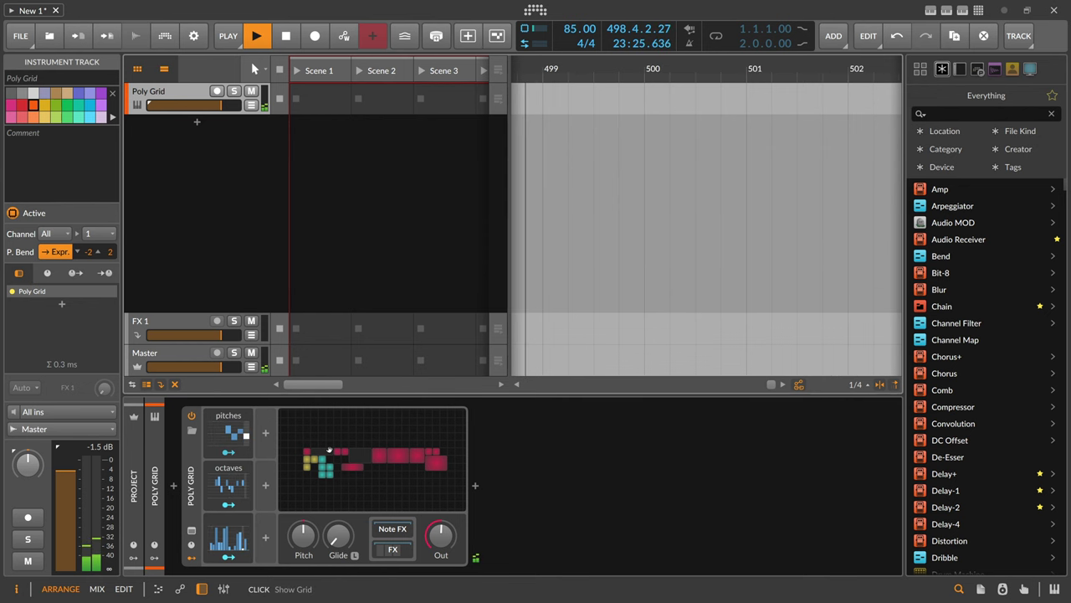
pyautogui.click(329, 450)
pyautogui.moveTo(329, 343); pyautogui.dragTo(368, 328)
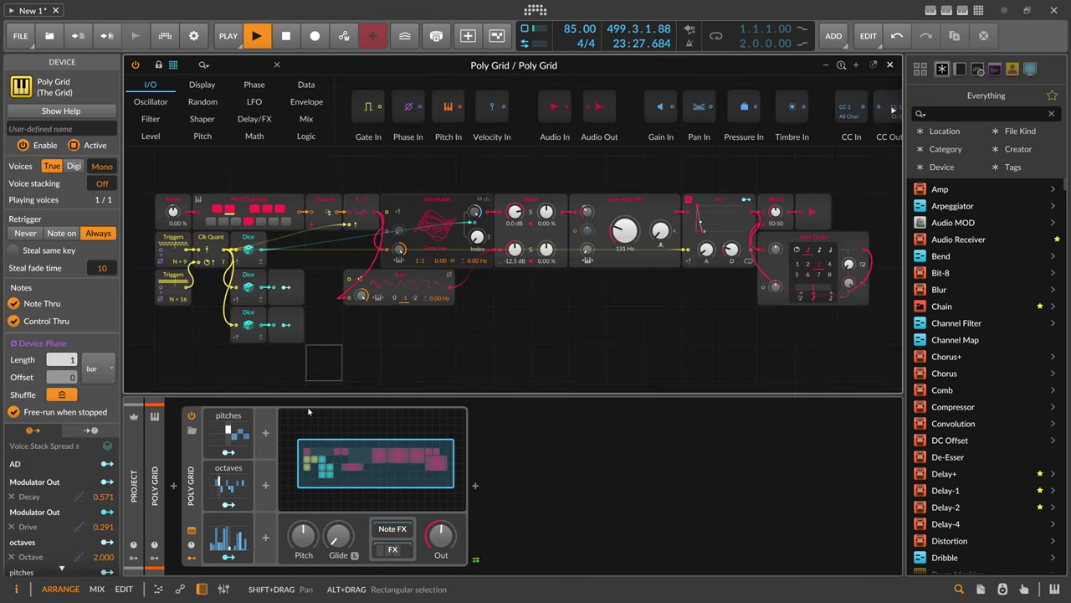
pyautogui.click(192, 558)
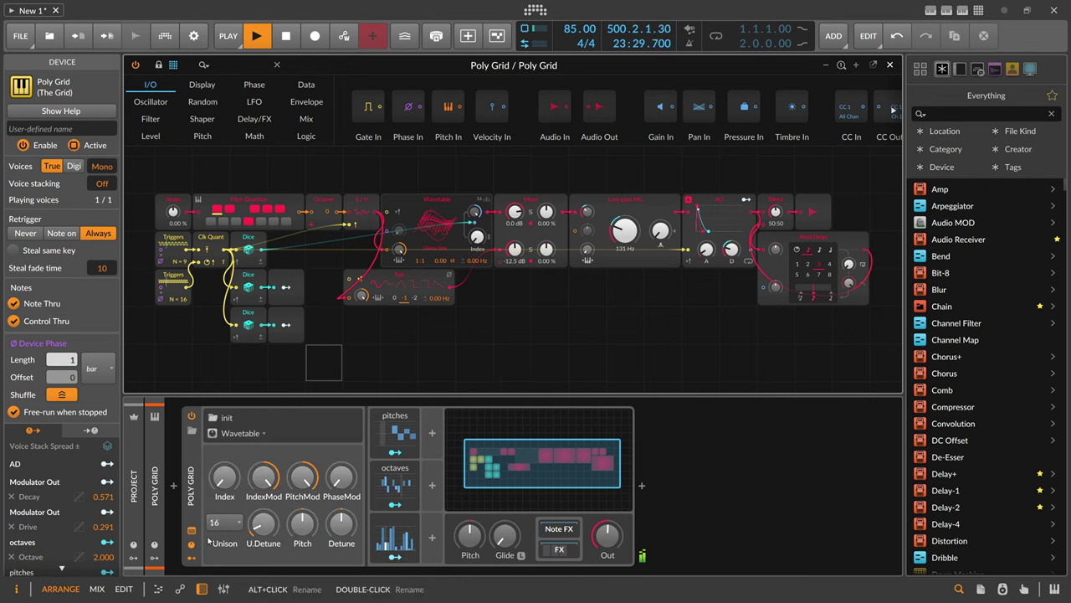
# Add a new preset remote controls page to the Poly Grid and name it TouchDesigner in the Remote Controls Editor
pyautogui.click(231, 417)
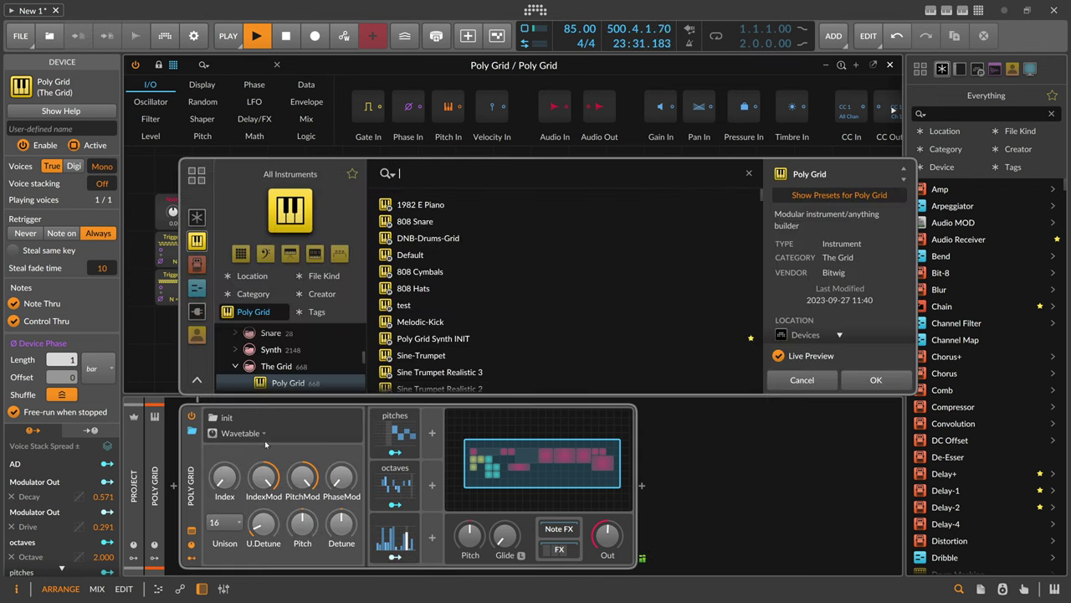
pyautogui.click(801, 380)
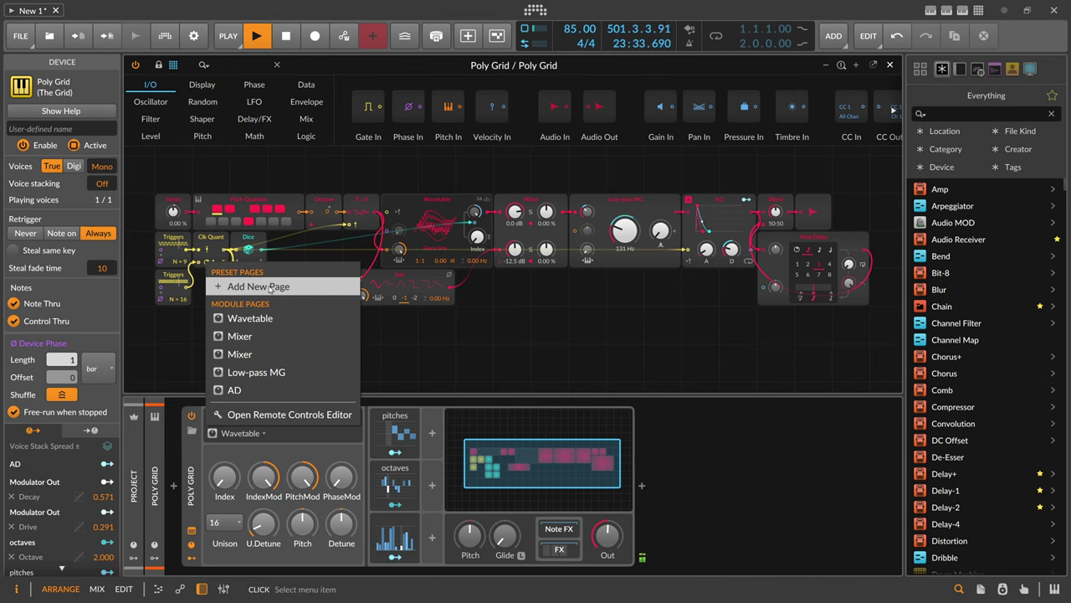
pyautogui.click(267, 287)
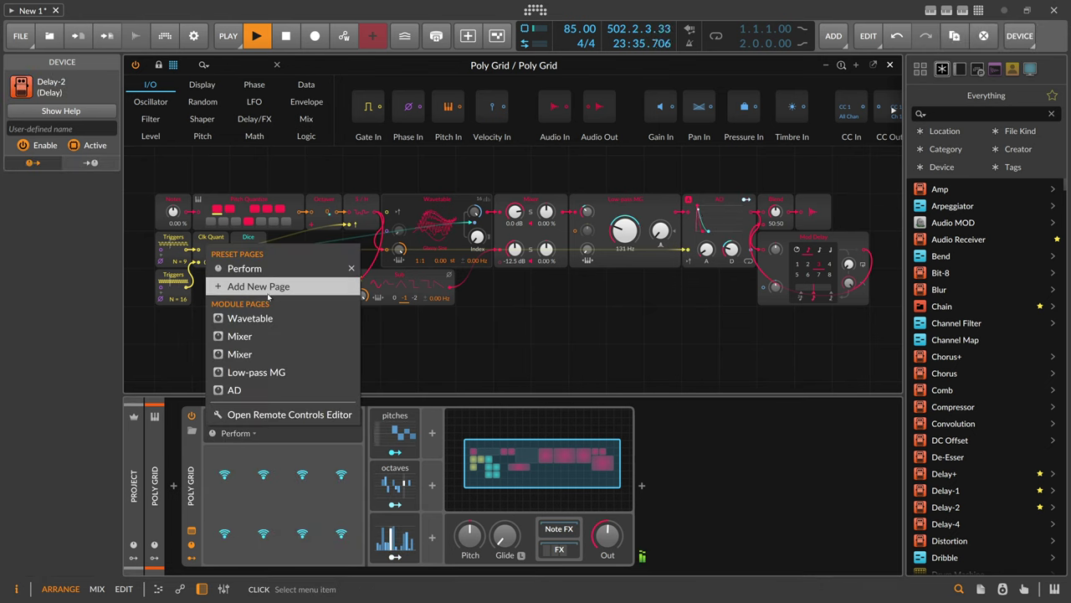
pyautogui.click(268, 414)
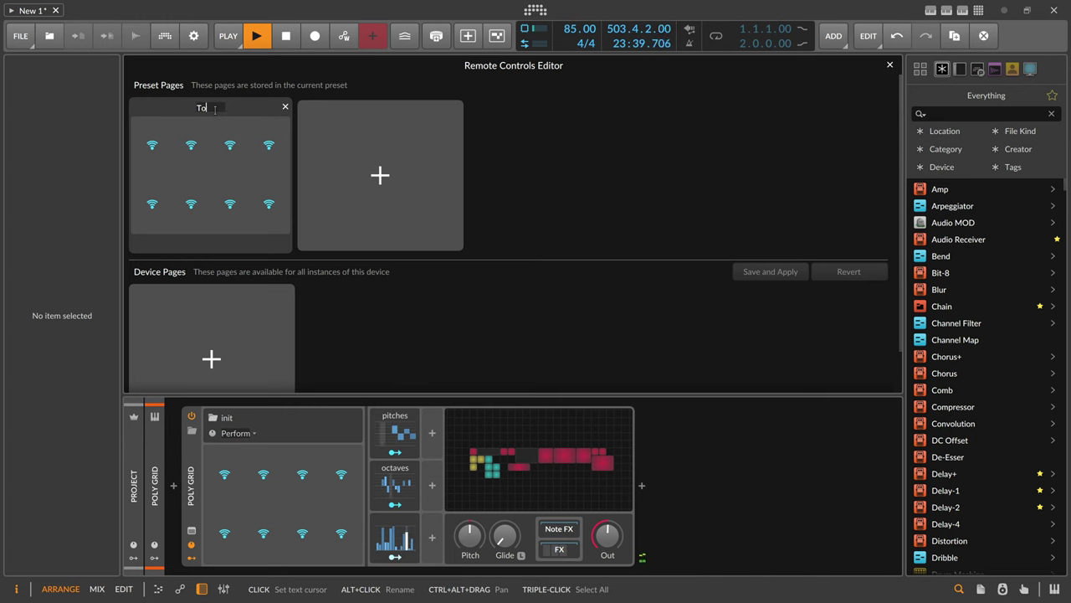
# Add a Macro modulator to the Poly Grid and map its M1 knob to the first slot of the TouchDesigner page
pyautogui.click(432, 435)
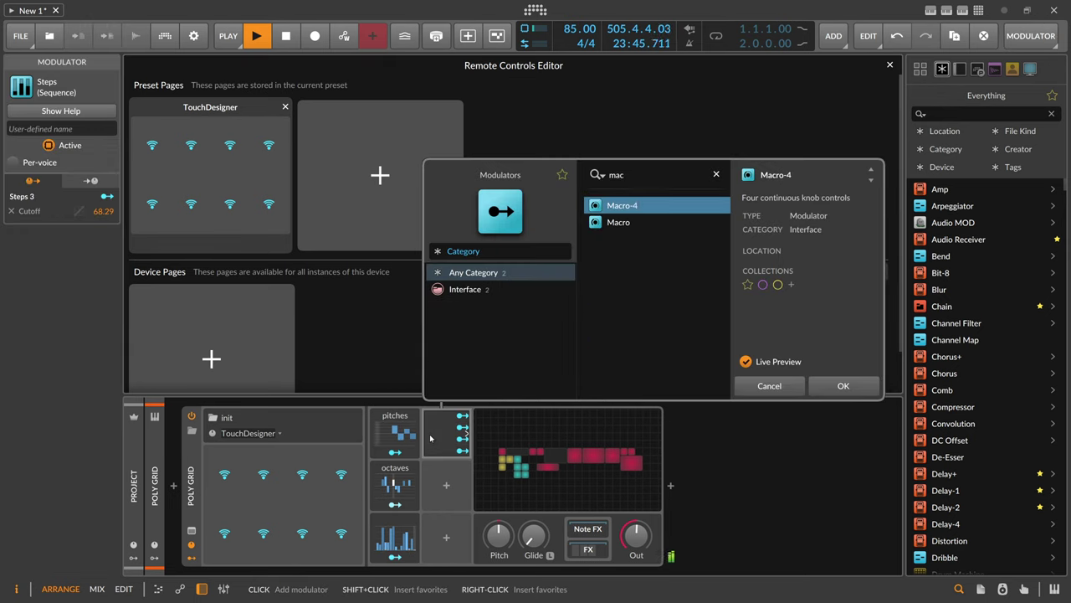
pyautogui.press('Return')
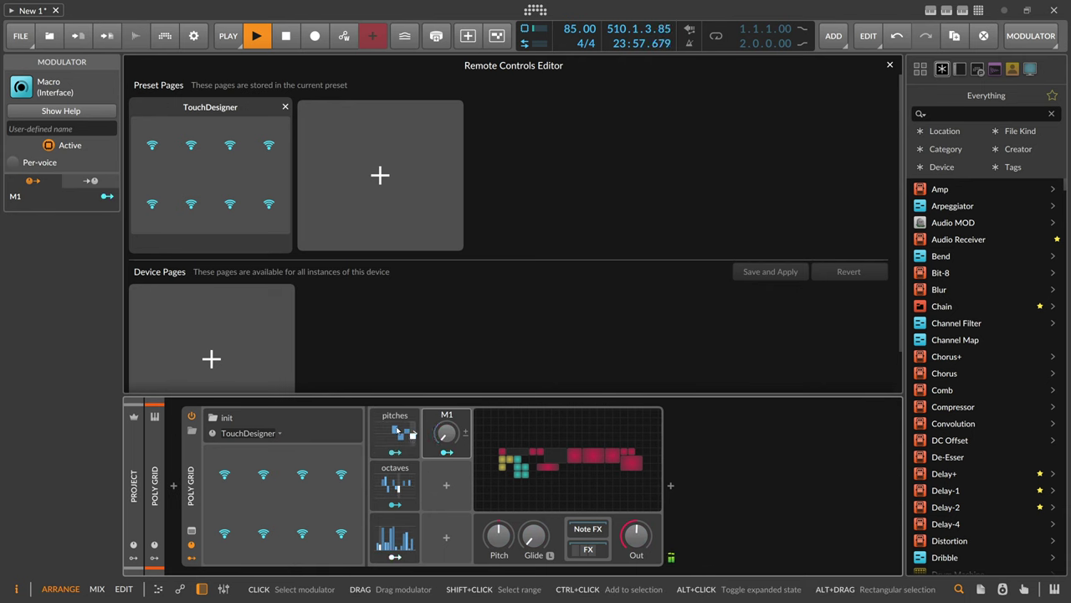
pyautogui.click(229, 481)
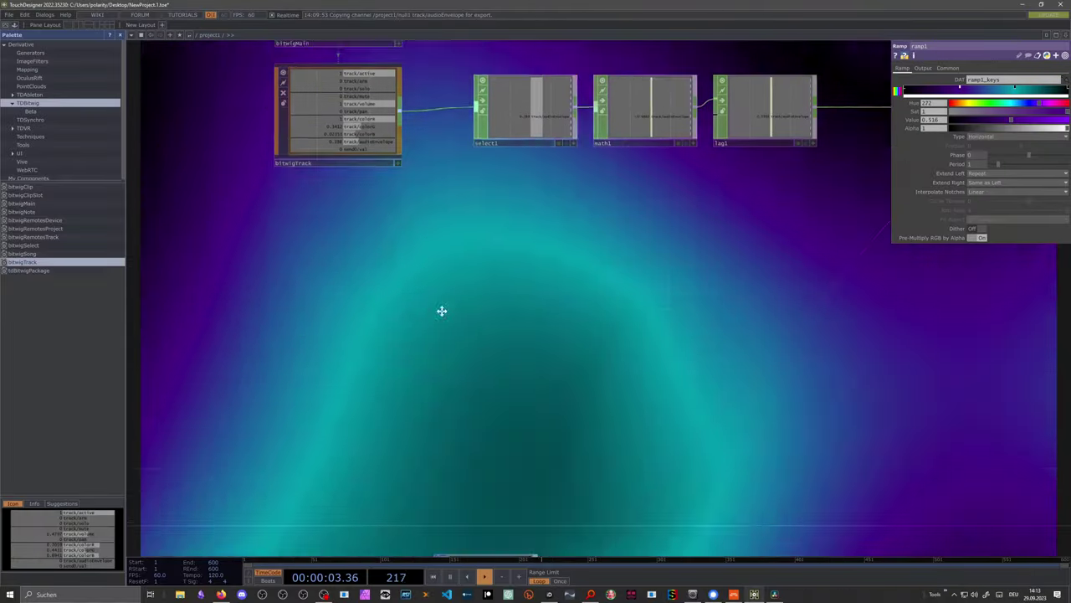
# Switch to TouchDesigner and add a bitwigRemotesDevice component below bitwigTrack, targeting the Poly Grid track and device
pyautogui.moveTo(440, 310); pyautogui.dragTo(458, 422)
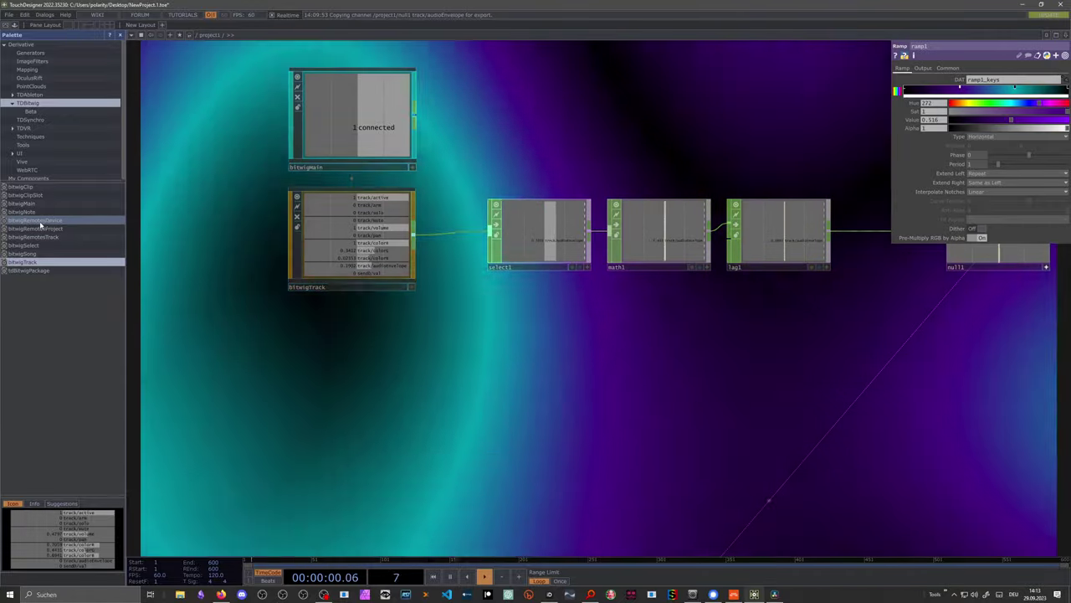
pyautogui.moveTo(40, 224); pyautogui.dragTo(339, 430)
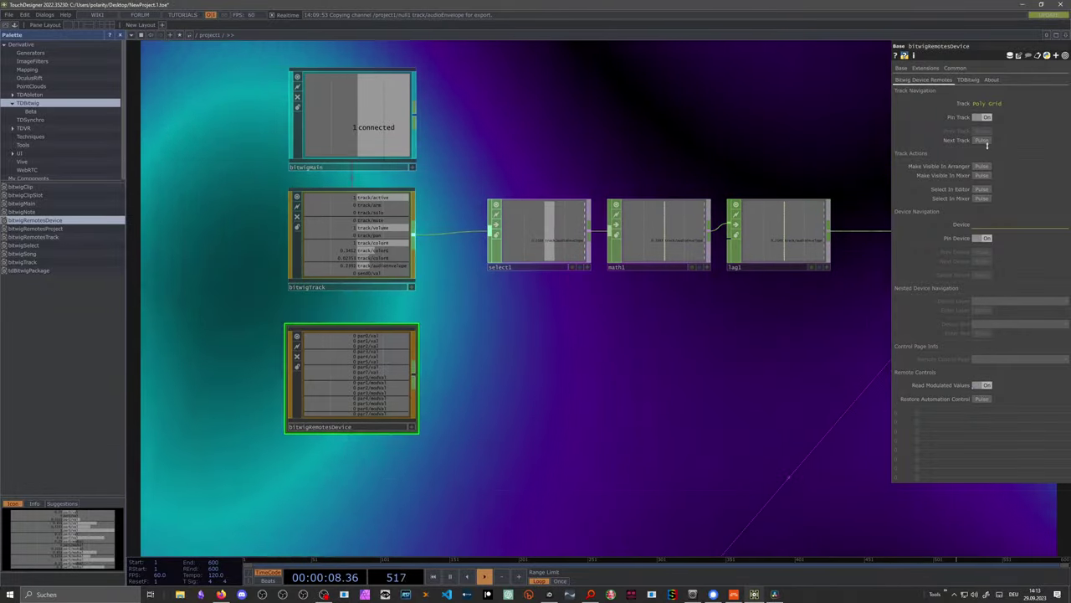
pyautogui.click(982, 132)
pyautogui.click(981, 139)
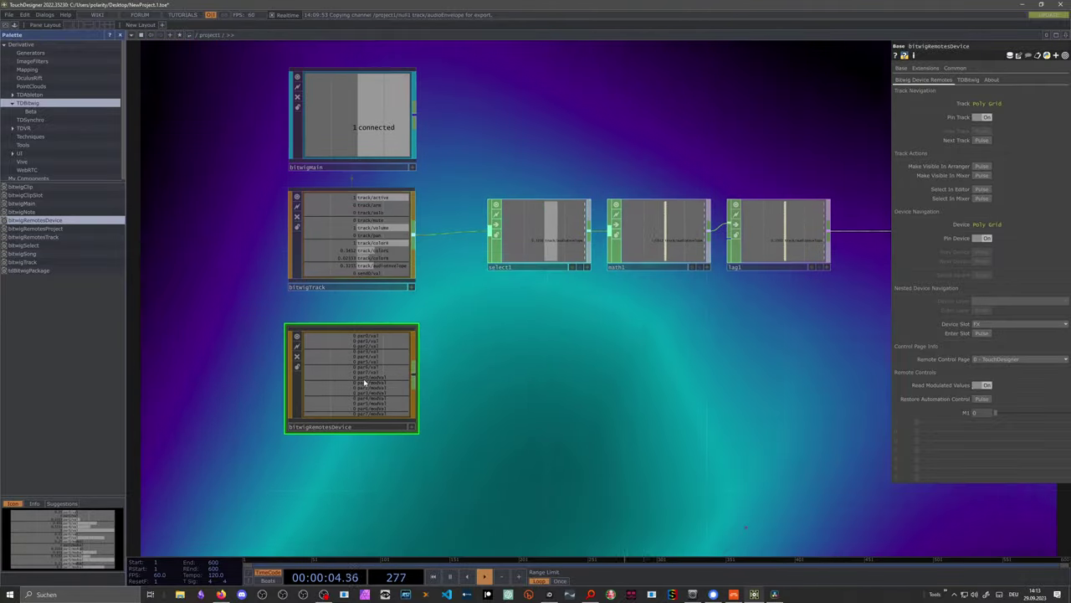
pyautogui.scroll(5, 364, 379)
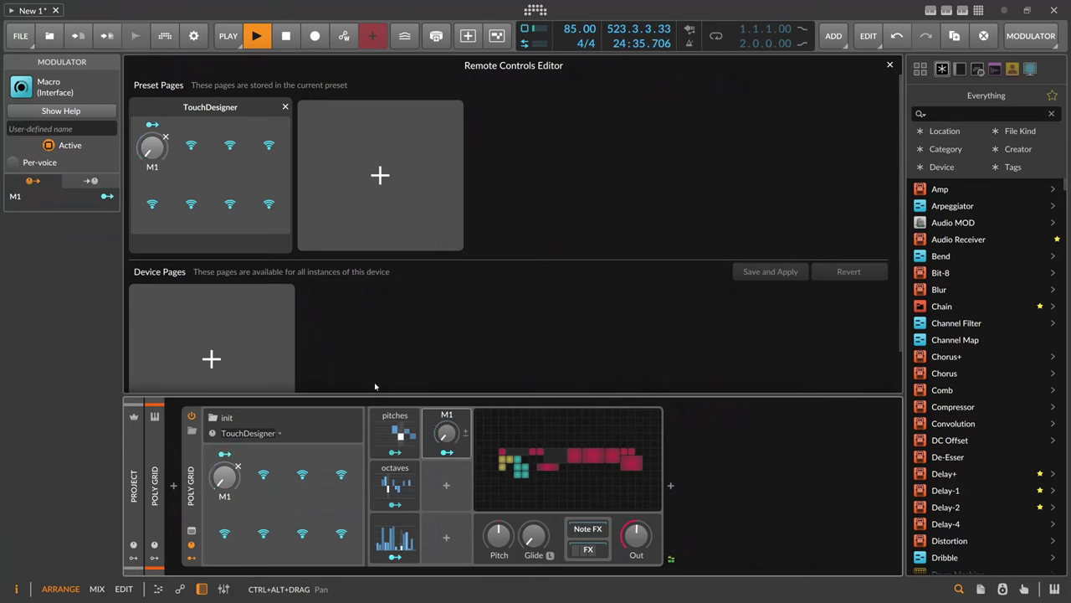
# In Bitwig Studio, modulate M1 with the pitches step modulator at an amount of 1.000 and return to TouchDesigner
pyautogui.click(407, 431)
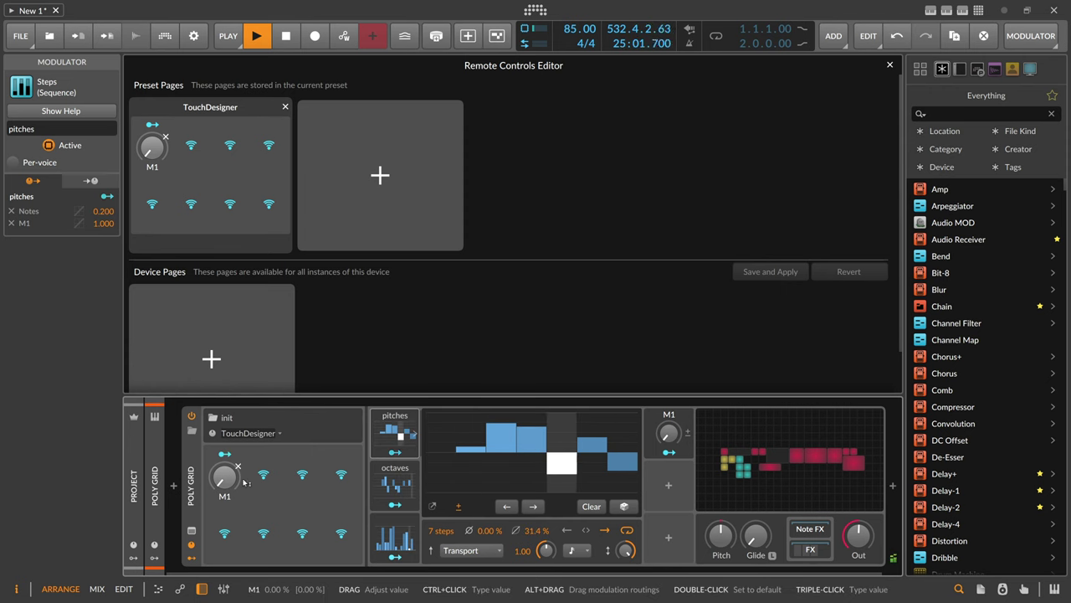
pyautogui.hotkey('alt', 'Tab')
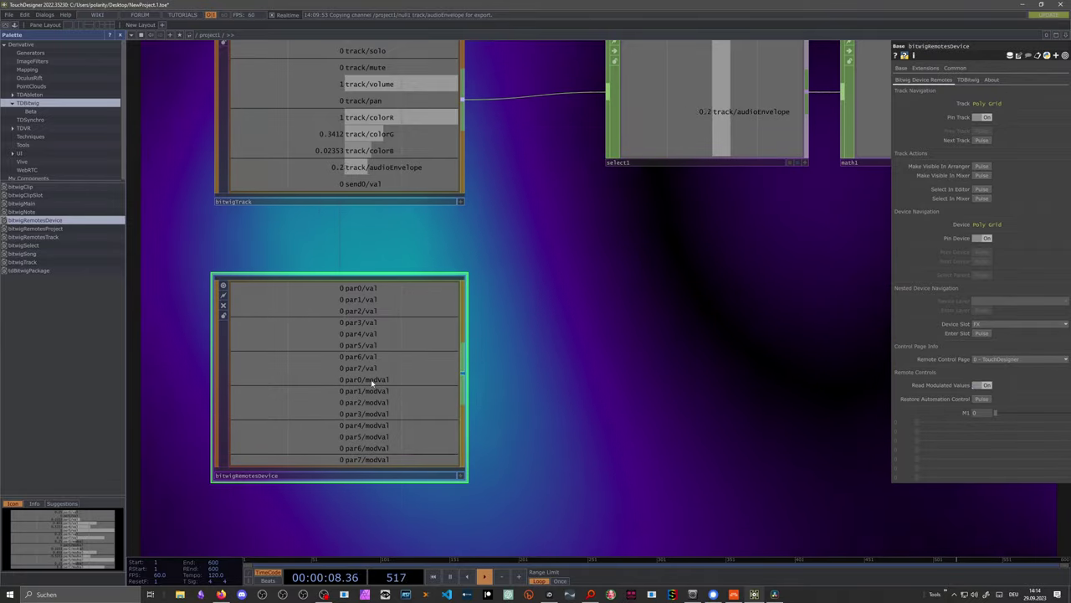
# Add a Select CHOP connected to the output of bitwigRemotesDevice and place it beside that component
pyautogui.scroll(-4, 437, 402)
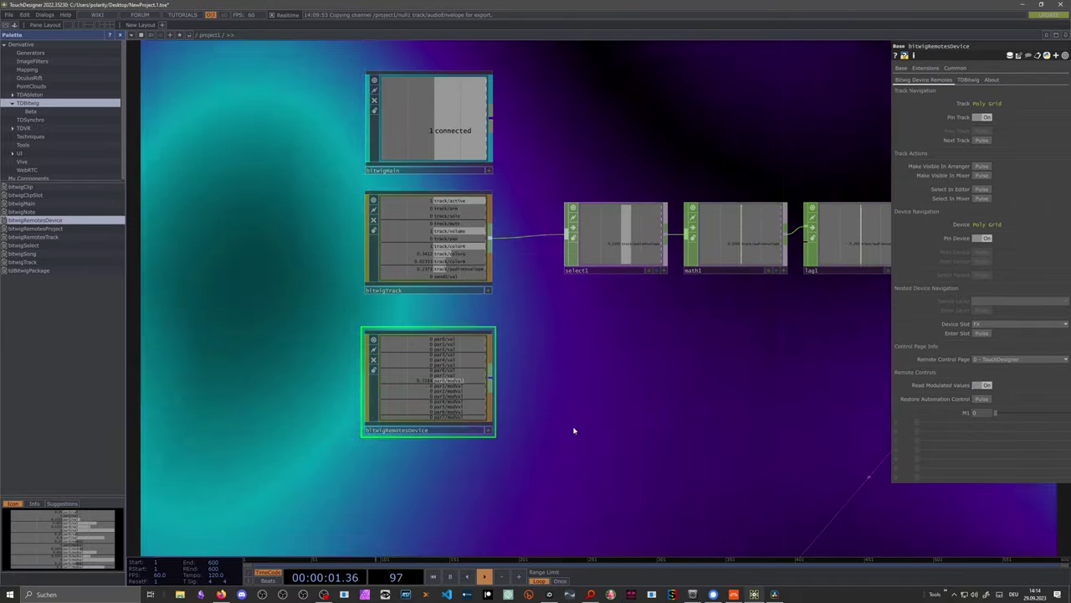
pyautogui.scroll(-4, 582, 428)
pyautogui.moveTo(704, 500); pyautogui.dragTo(555, 343)
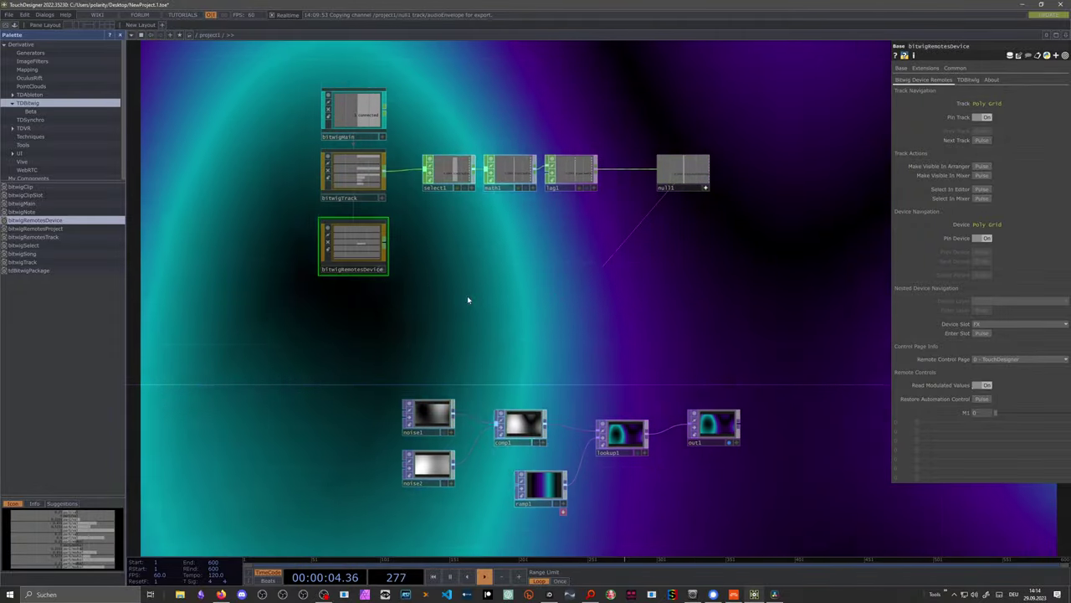
pyautogui.moveTo(467, 296); pyautogui.dragTo(539, 406)
pyautogui.scroll(3, 507, 383)
pyautogui.scroll(2, 506, 383)
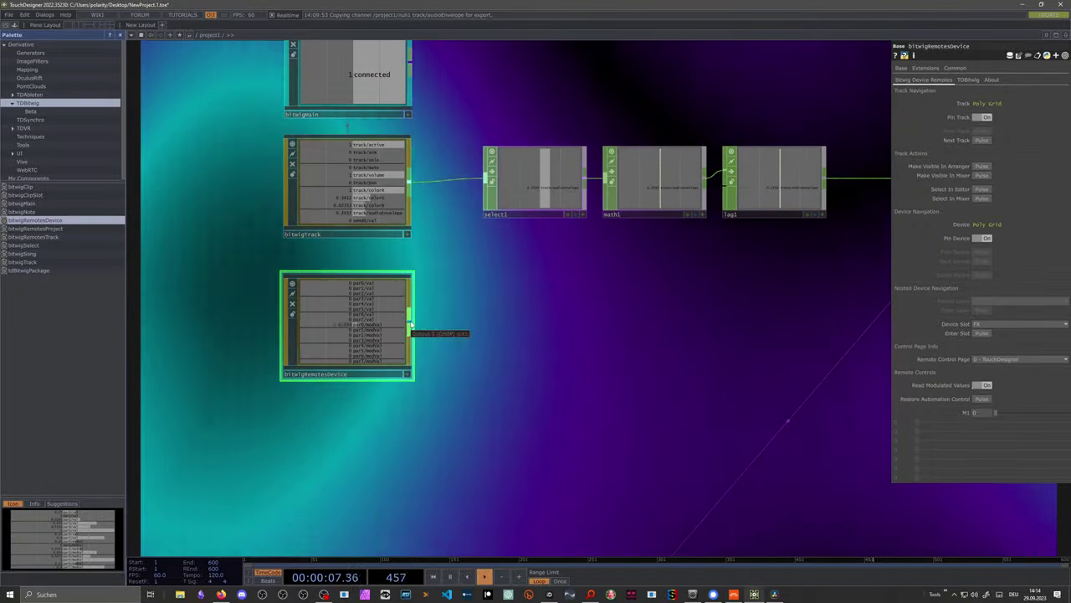
pyautogui.rightClick(410, 324)
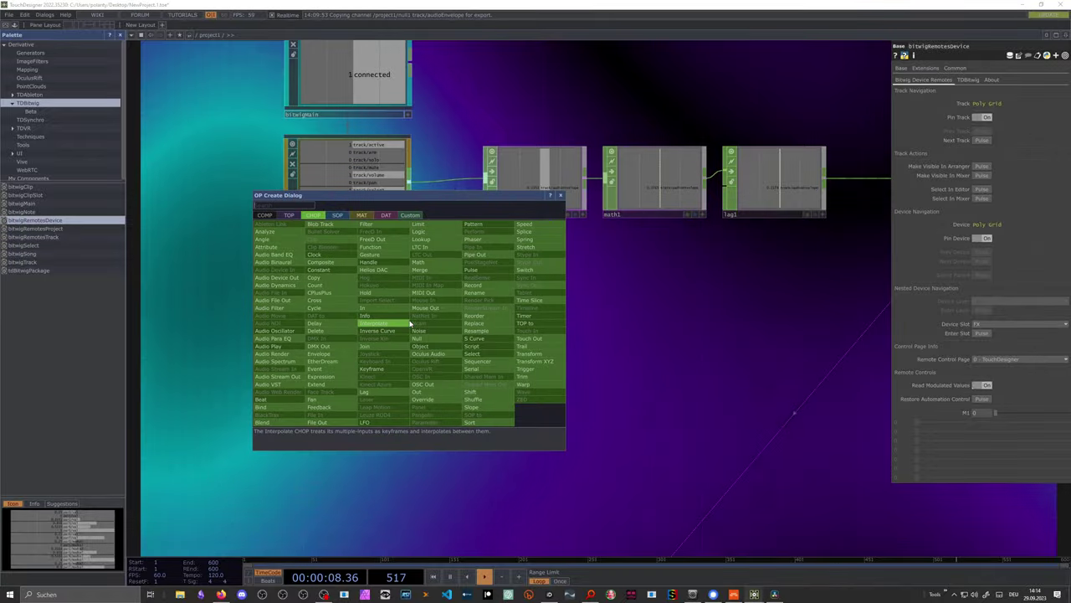
pyautogui.write('select')
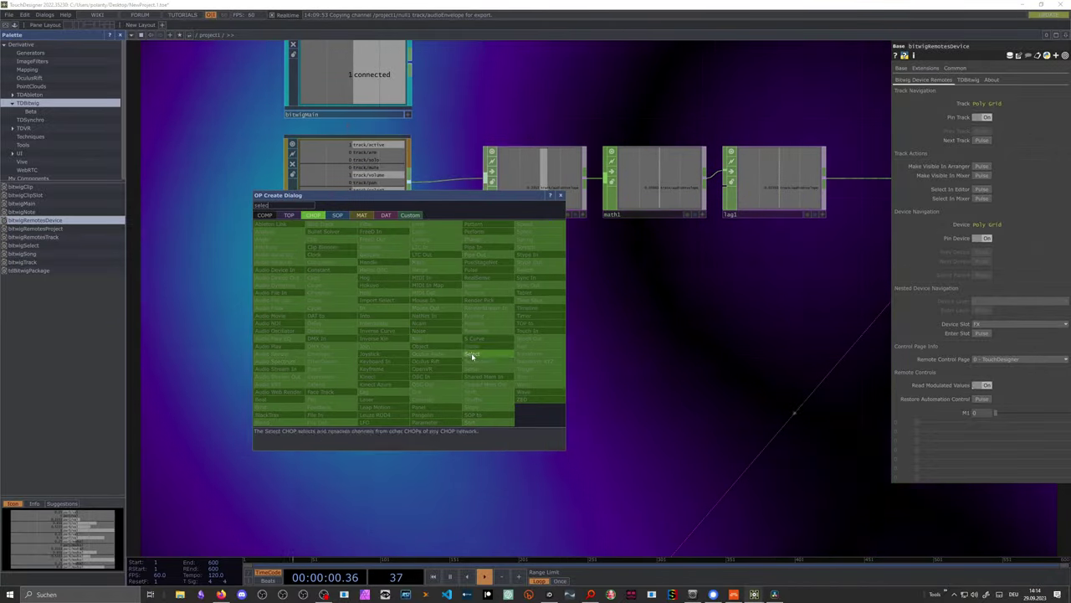
pyautogui.click(472, 354)
pyautogui.click(519, 333)
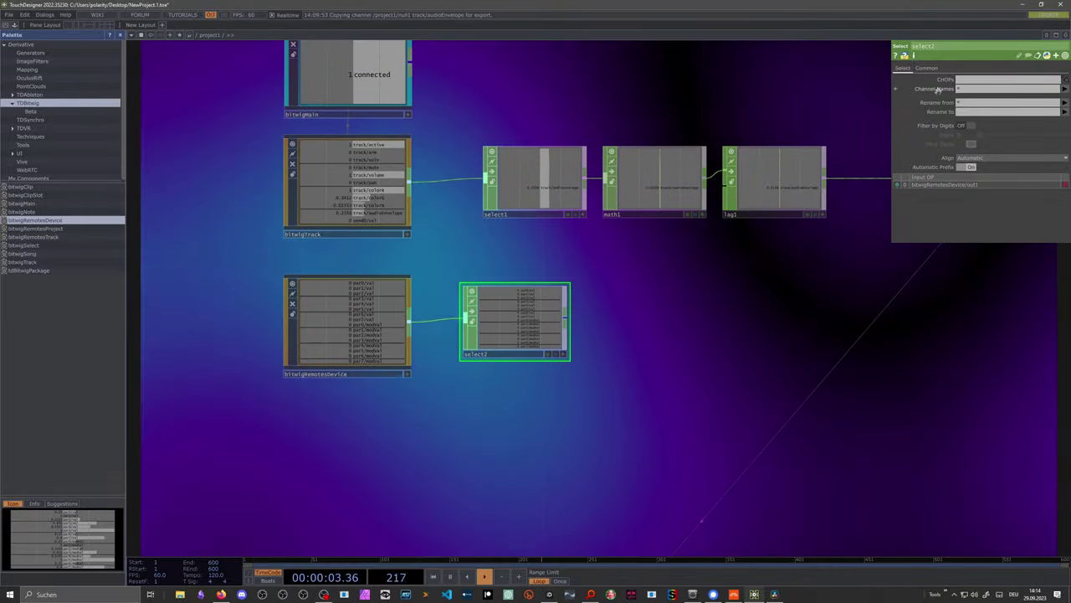
# Limit the Select CHOP on bitwigRemotesDevice to the par0/modval channel
pyautogui.click(962, 89)
pyautogui.write('par')
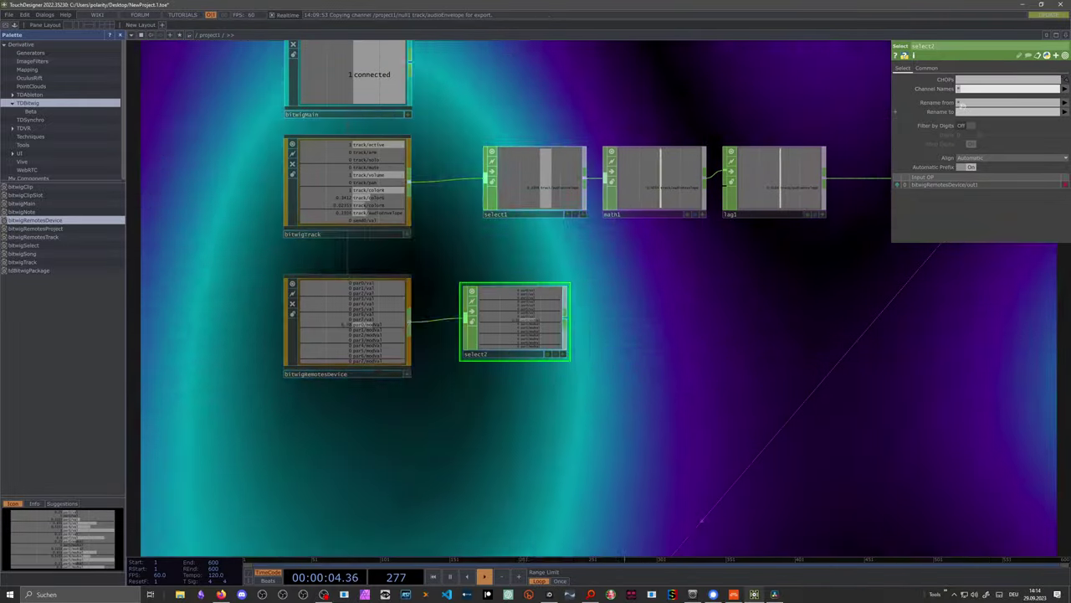
pyautogui.write('0/')
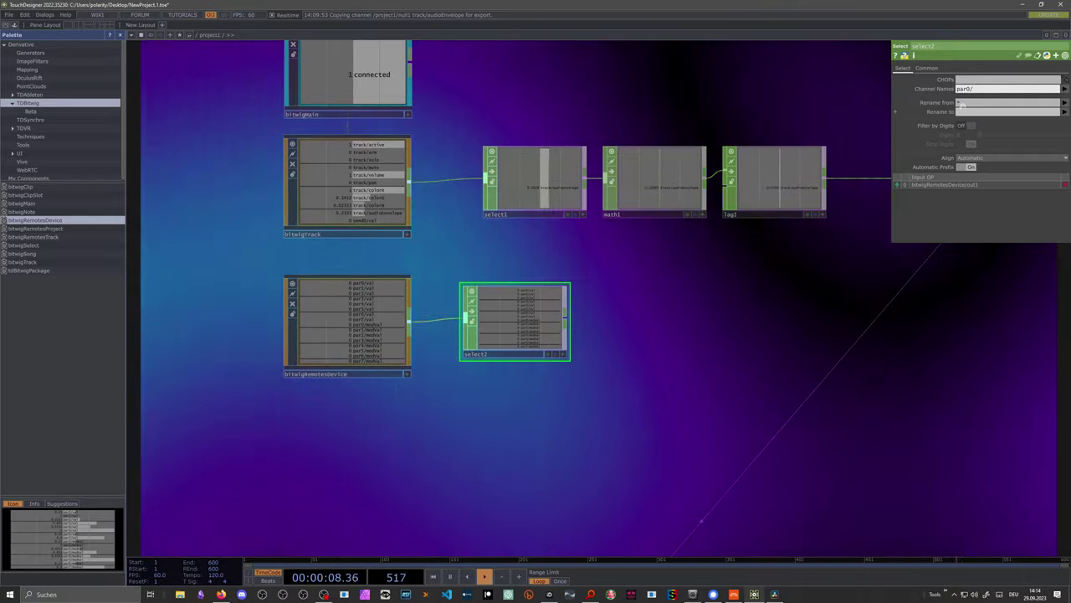
pyautogui.write('modval')
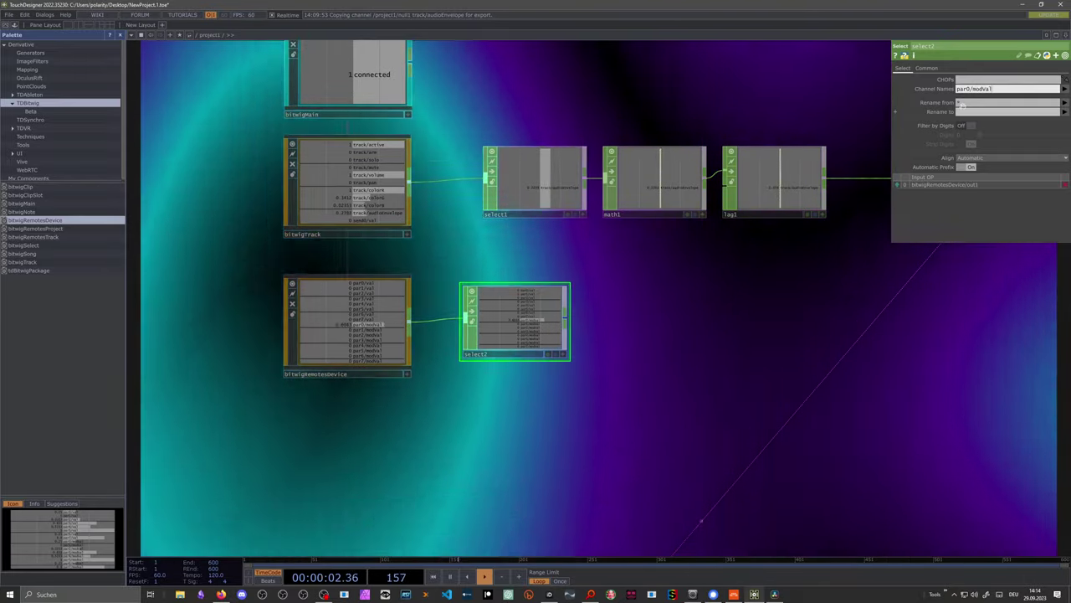
pyautogui.press('Return')
# Add a Lag CHOP connected to the output of select2 and place it beside that node
pyautogui.scroll(3, 599, 324)
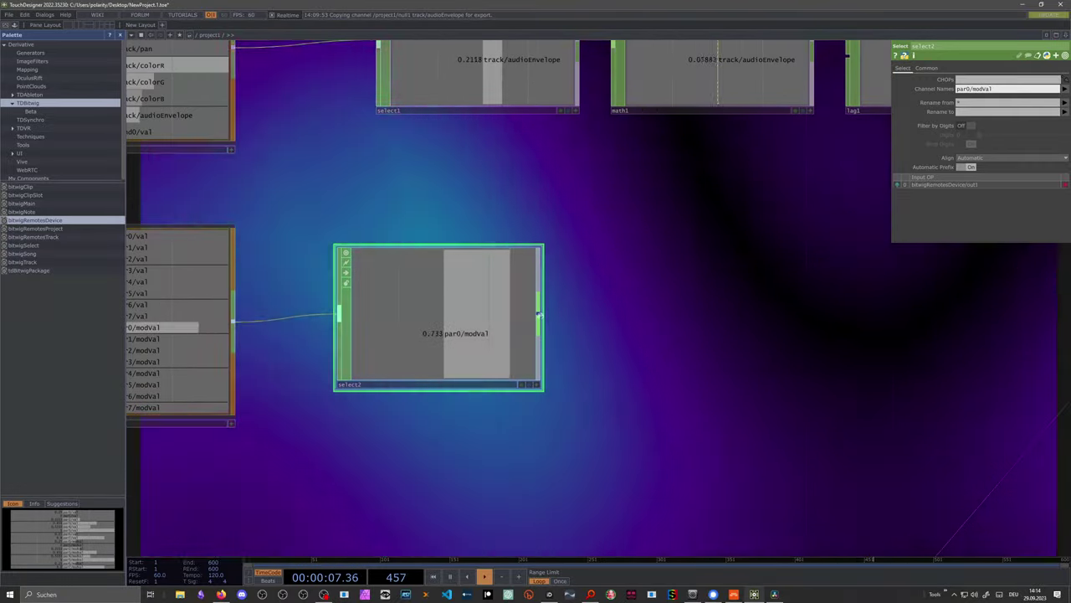
pyautogui.rightClick(537, 315)
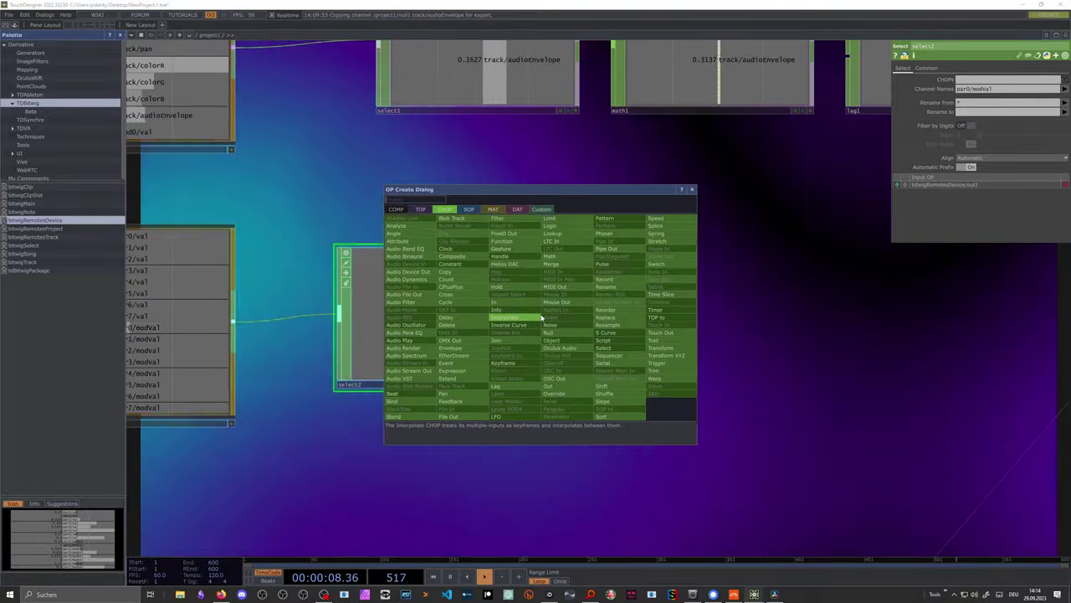
pyautogui.write('lag')
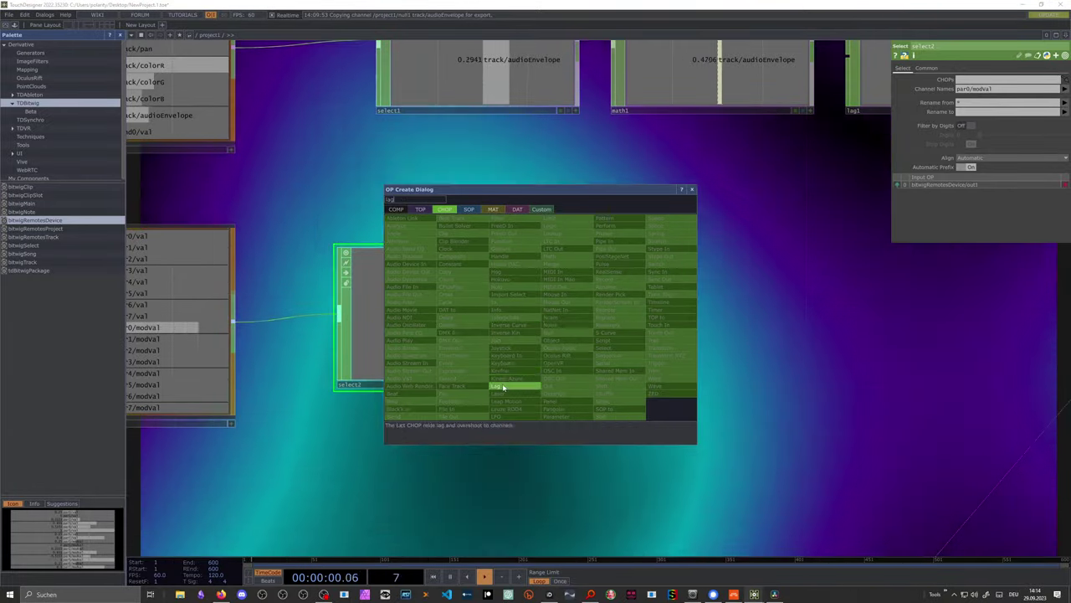
pyautogui.click(503, 388)
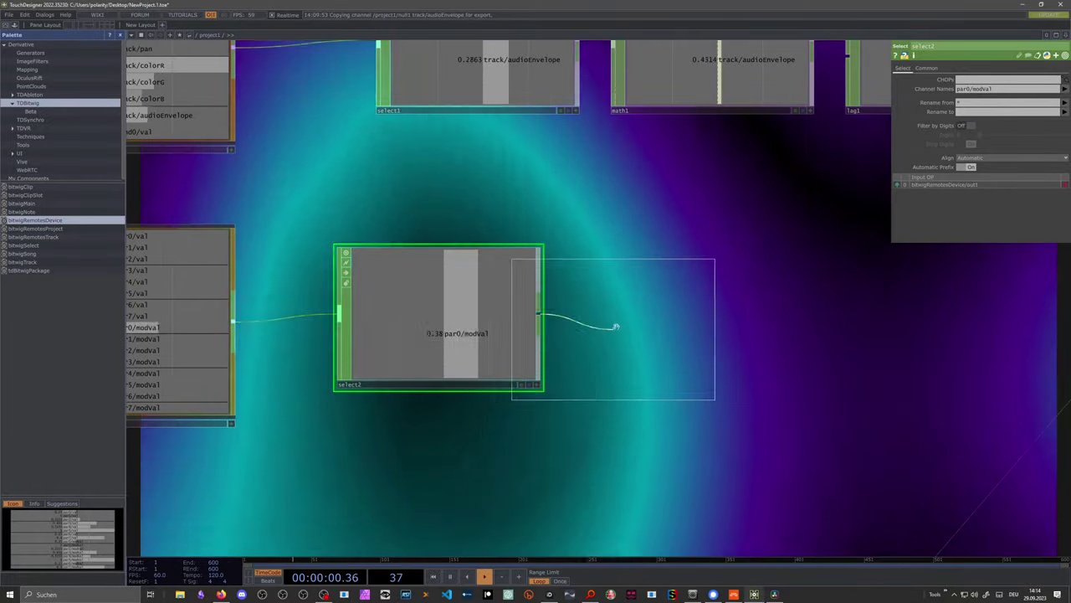
pyautogui.click(669, 313)
# Add a Null CHOP after lag2 and align it below null1
pyautogui.moveTo(841, 313); pyautogui.dragTo(598, 341)
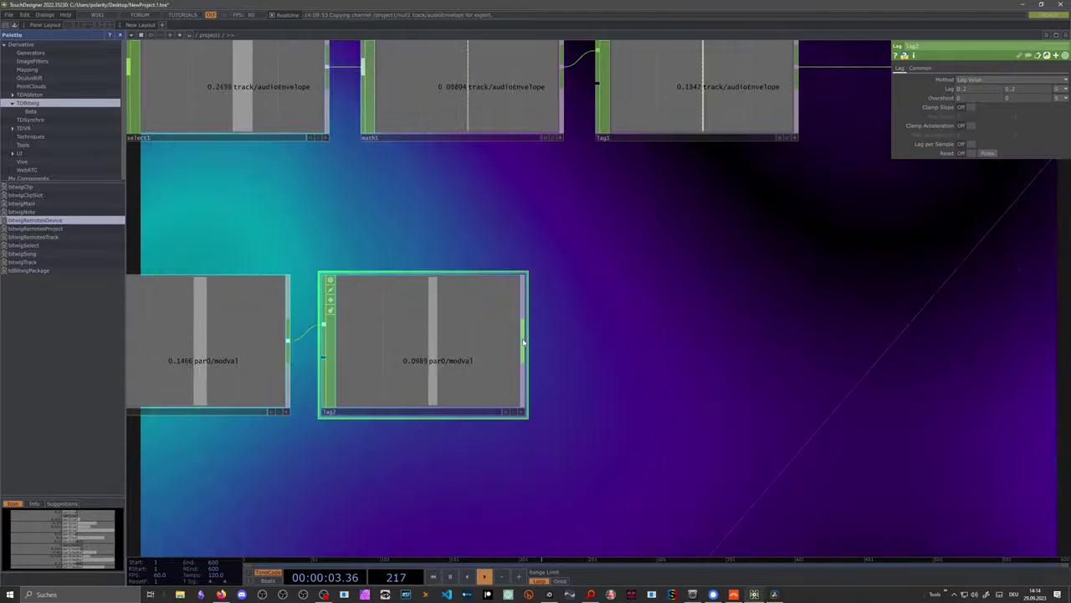
pyautogui.rightClick(525, 341)
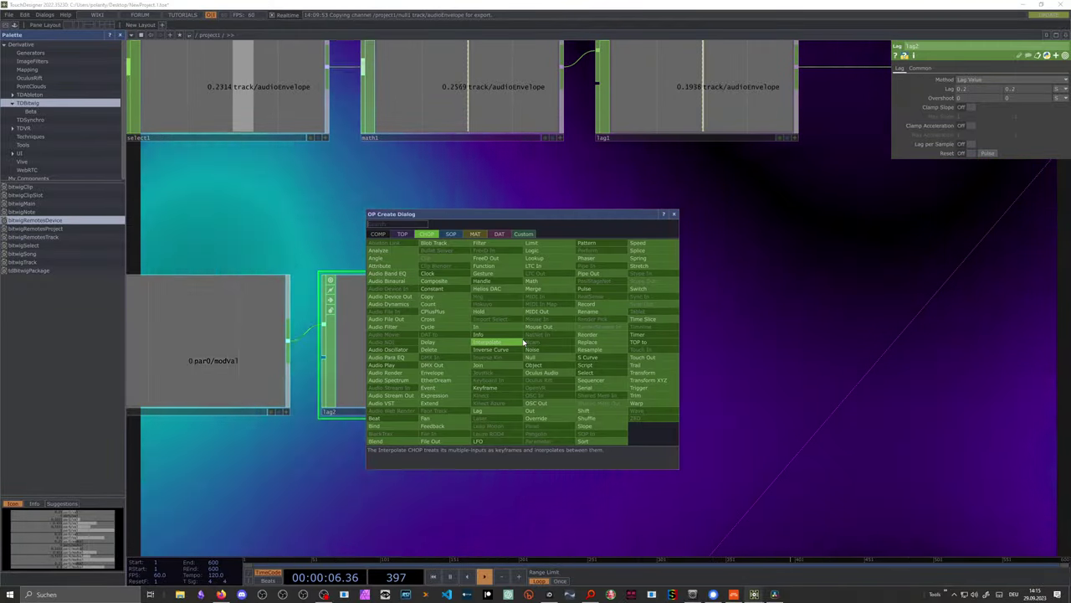
pyautogui.write('null')
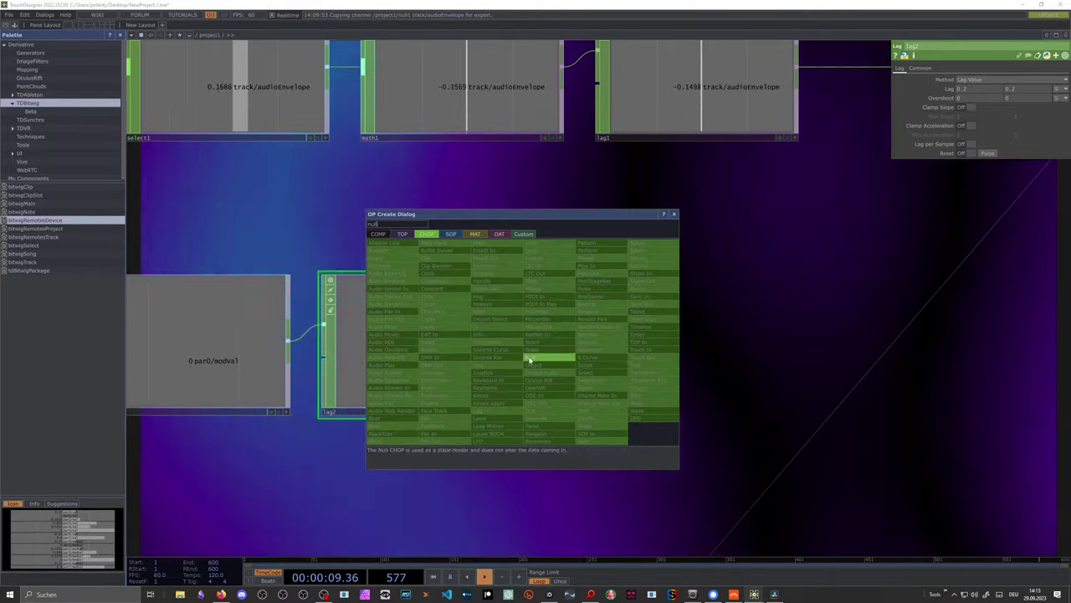
pyautogui.click(536, 357)
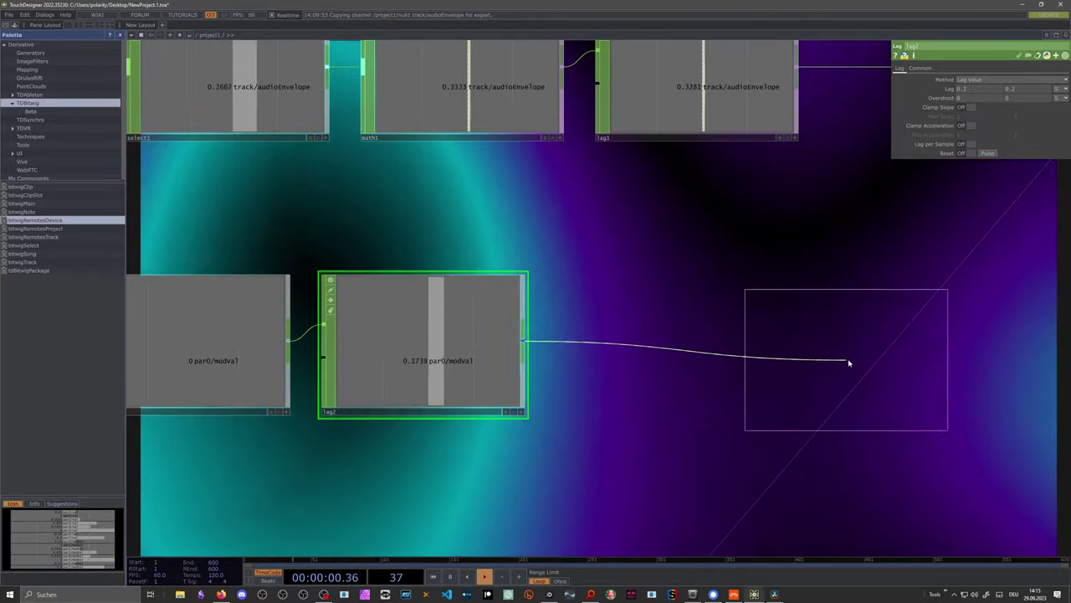
pyautogui.click(852, 347)
pyautogui.moveTo(677, 242); pyautogui.dragTo(284, 288)
pyautogui.moveTo(462, 469); pyautogui.dragTo(721, 461)
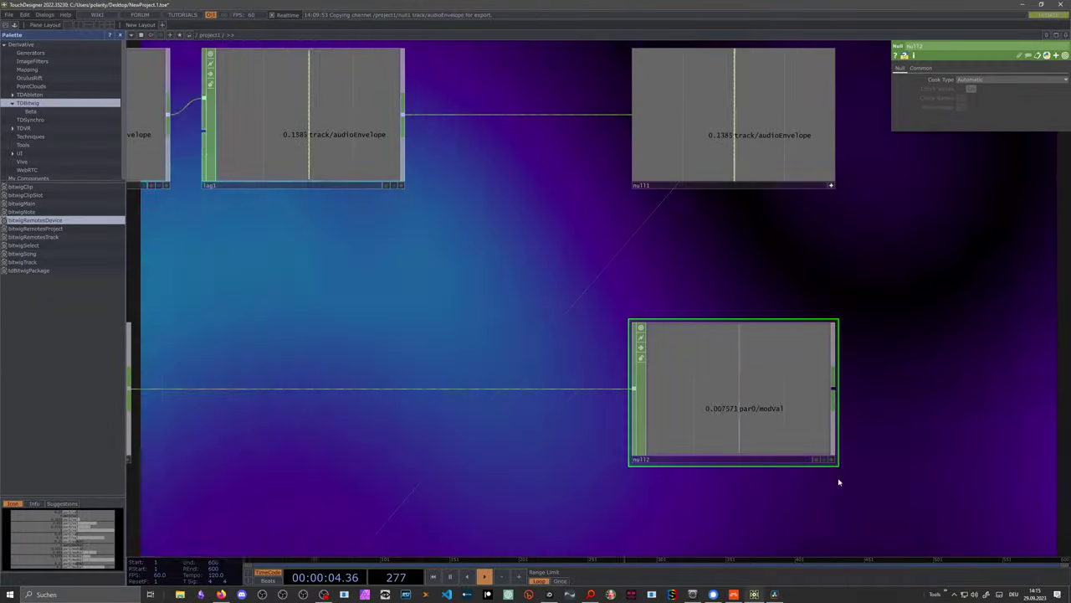
# Make null2's viewer active and export its par0/modval channel to the Phase parameter of ramp1
pyautogui.scroll(-5, 848, 380)
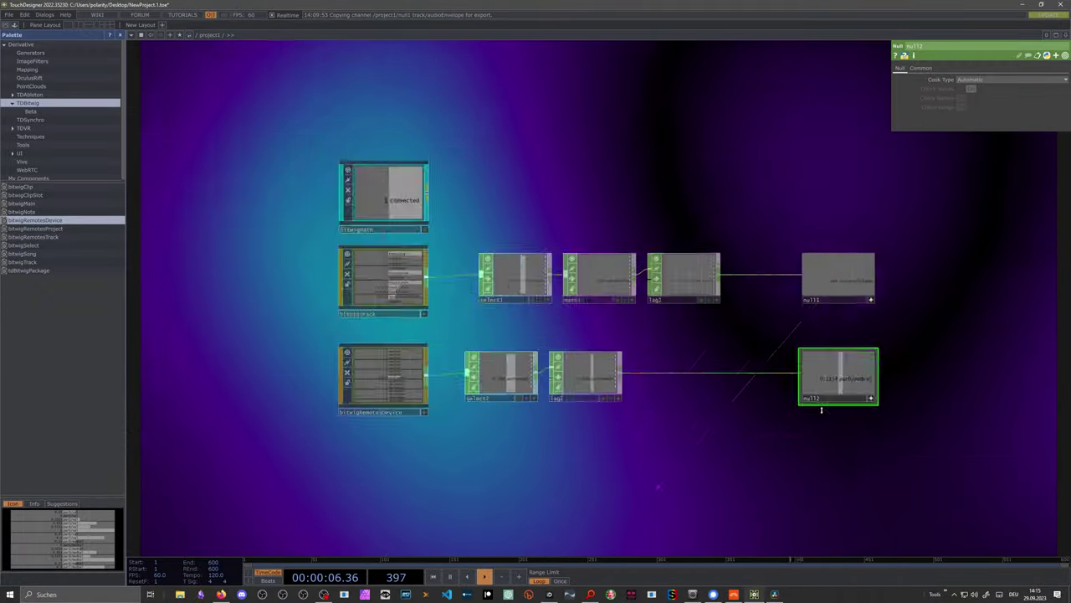
pyautogui.moveTo(661, 439); pyautogui.dragTo(585, 333)
pyautogui.moveTo(753, 375); pyautogui.dragTo(633, 341)
pyautogui.click(496, 465)
pyautogui.scroll(5, 659, 297)
pyautogui.moveTo(659, 297); pyautogui.dragTo(648, 323)
pyautogui.moveTo(731, 292); pyautogui.dragTo(719, 328)
pyautogui.moveTo(567, 304); pyautogui.dragTo(1004, 155)
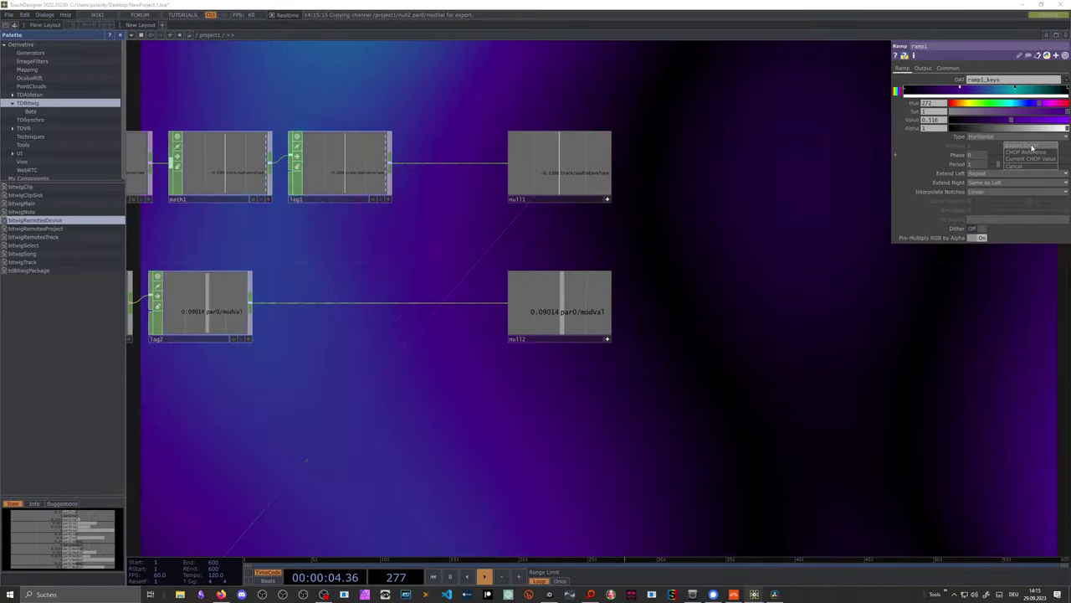
pyautogui.click(1031, 159)
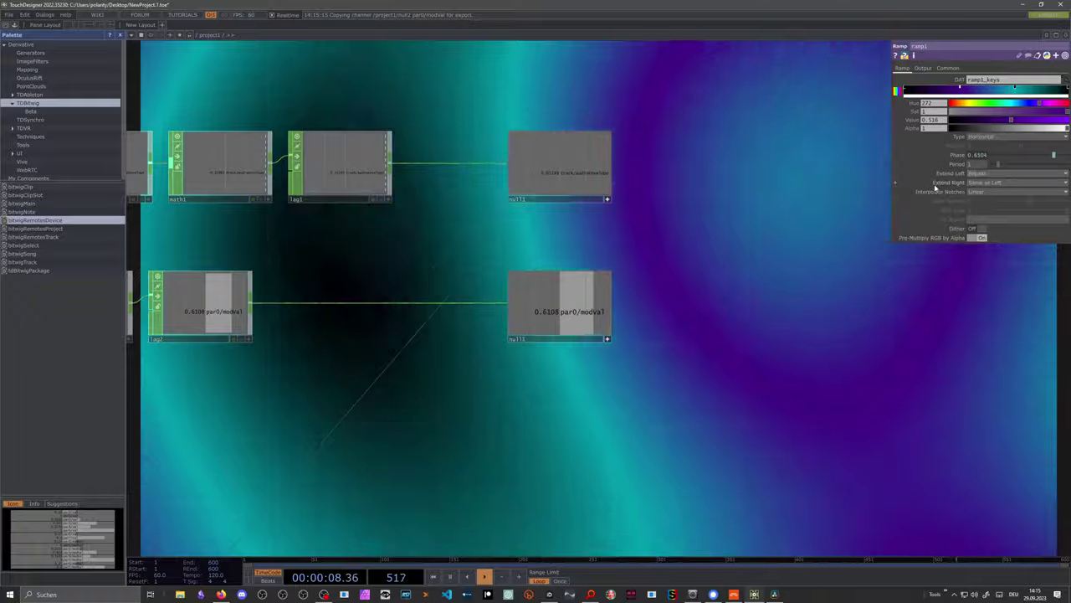
# Check the modulated M1 knob in Bitwig Studio against the ramp's phase in TouchDesigner, and look over the node network
pyautogui.hotkey('alt', 'Tab')
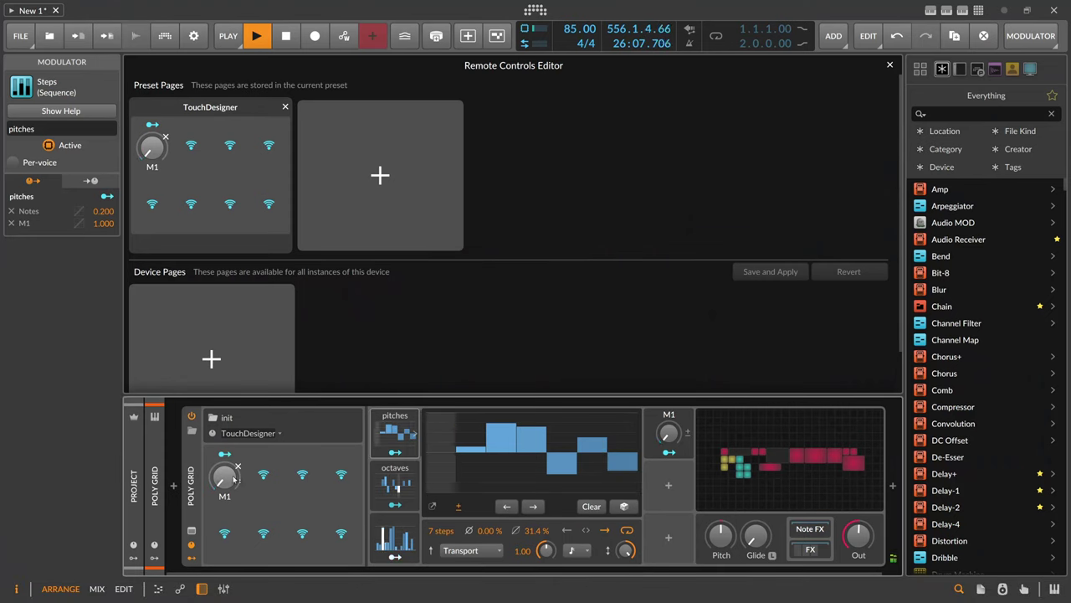
pyautogui.hotkey('alt', 'Tab')
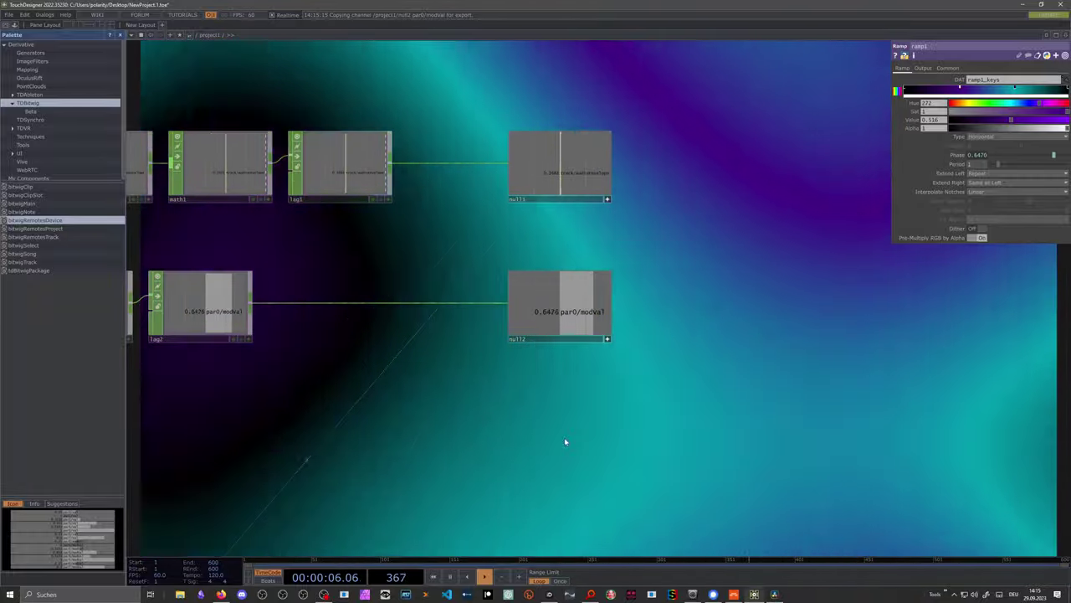
pyautogui.moveTo(564, 435); pyautogui.dragTo(502, 136)
pyautogui.moveTo(495, 274); pyautogui.dragTo(538, 150)
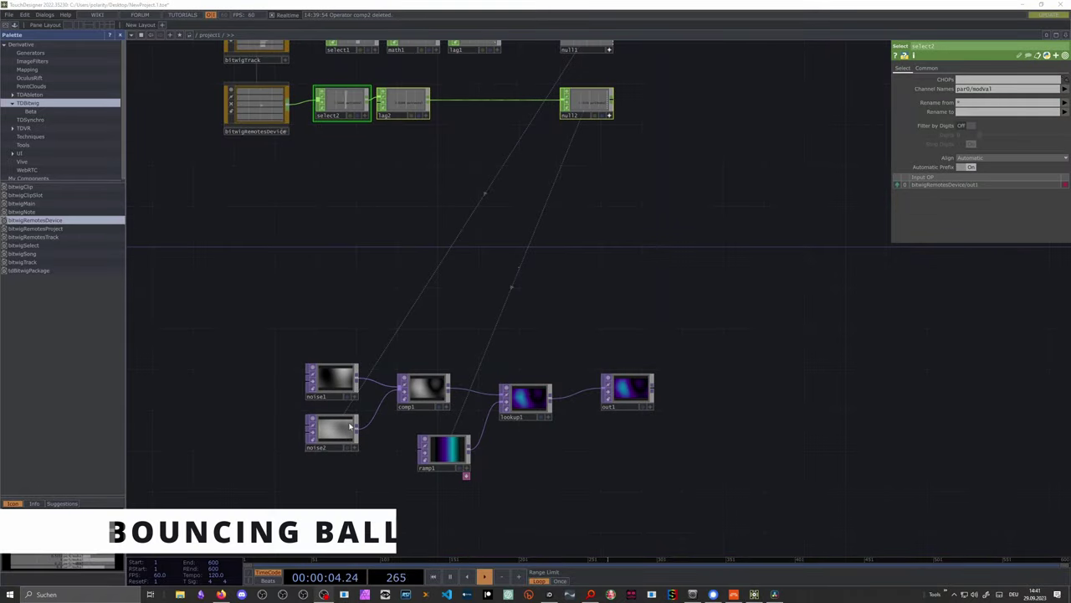
pyautogui.moveTo(390, 275); pyautogui.dragTo(493, 356)
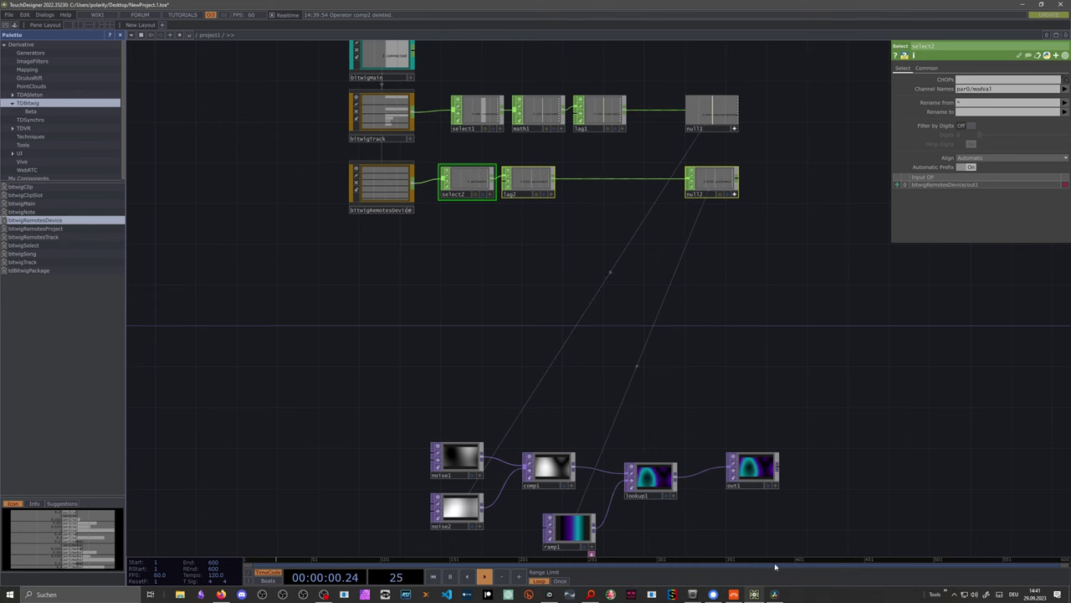
# Switch to Bitwig Studio and add a second Macro modulator to the Poly Grid below M1
pyautogui.click(733, 593)
pyautogui.doubleClick(398, 363)
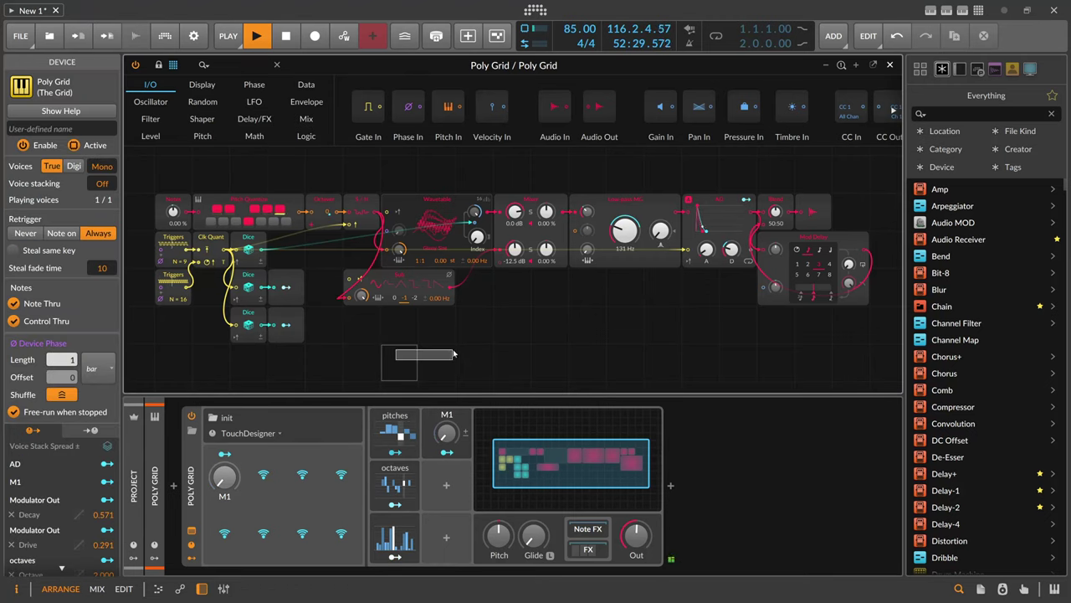
pyautogui.click(293, 293)
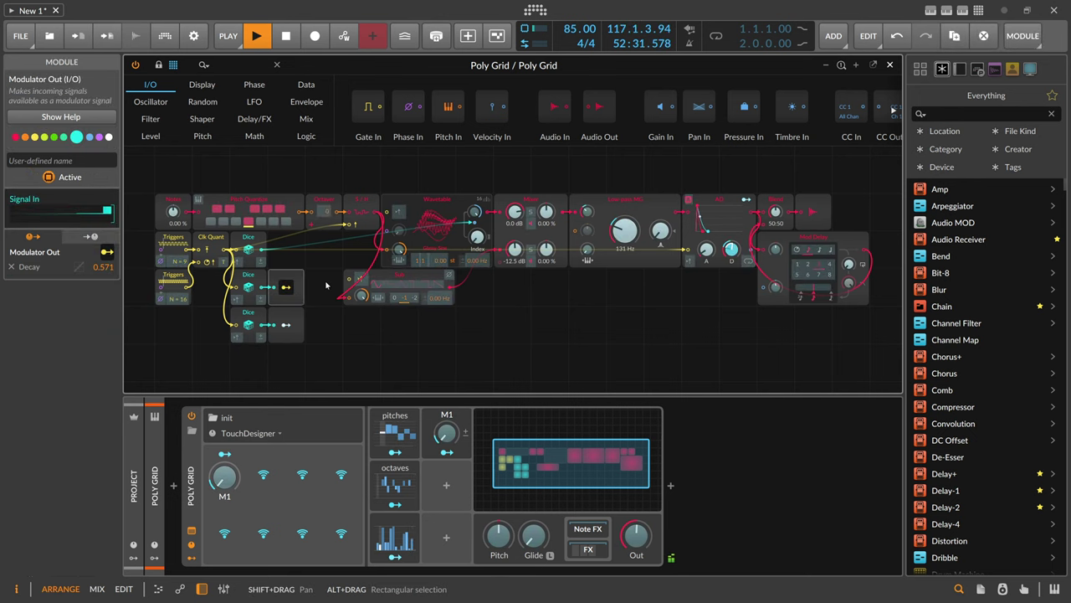
pyautogui.click(249, 240)
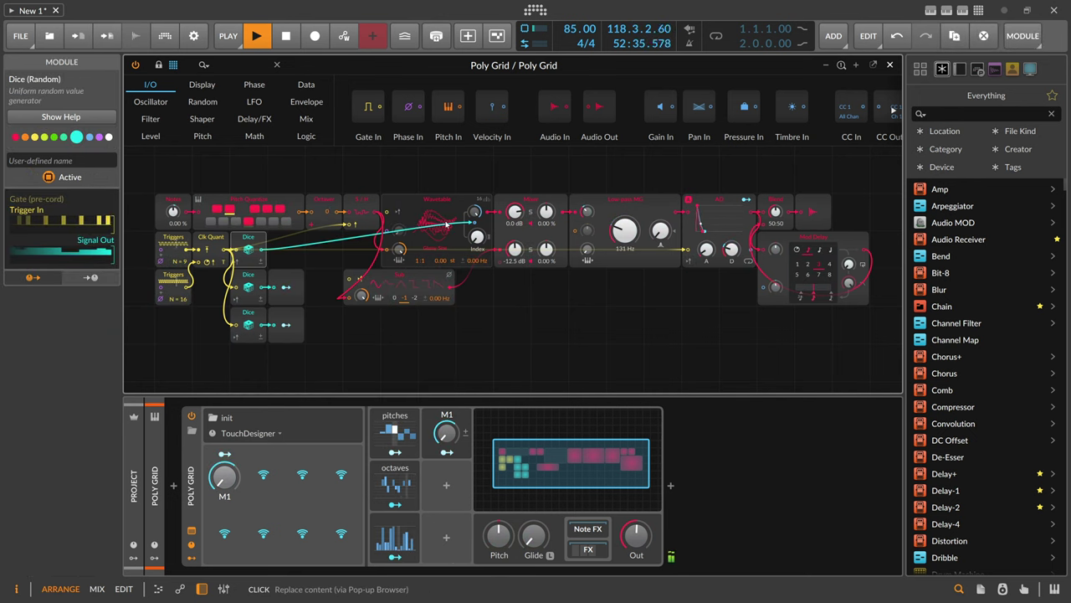
pyautogui.click(447, 485)
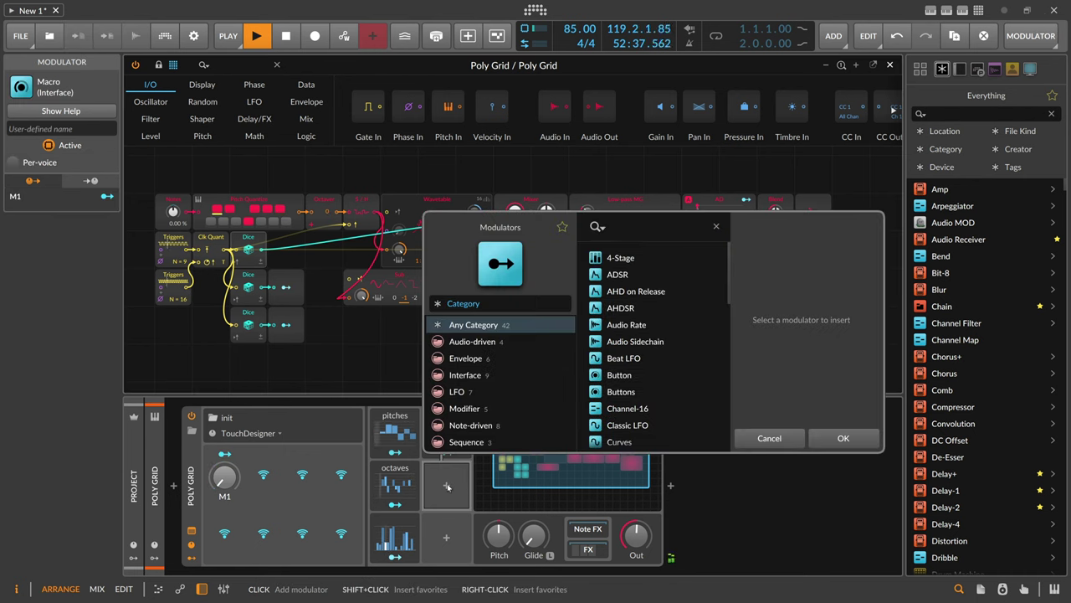
pyautogui.press('Return')
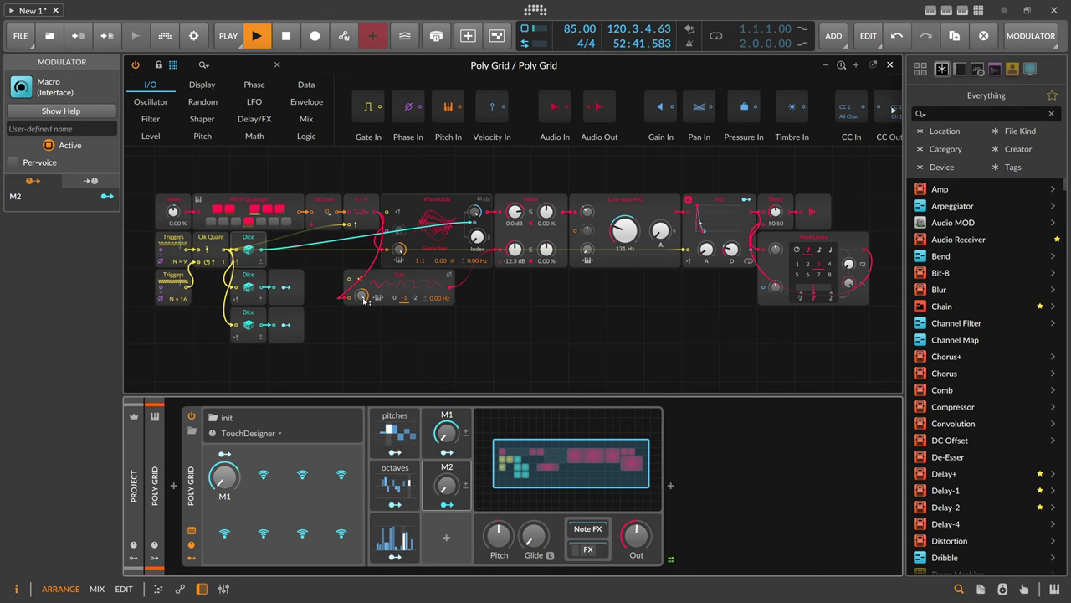
# Insert a Modulator Out module after the uppermost Dice and use it to modulate M2 at an amount of 1.000
pyautogui.click(223, 65)
pyautogui.write('mod')
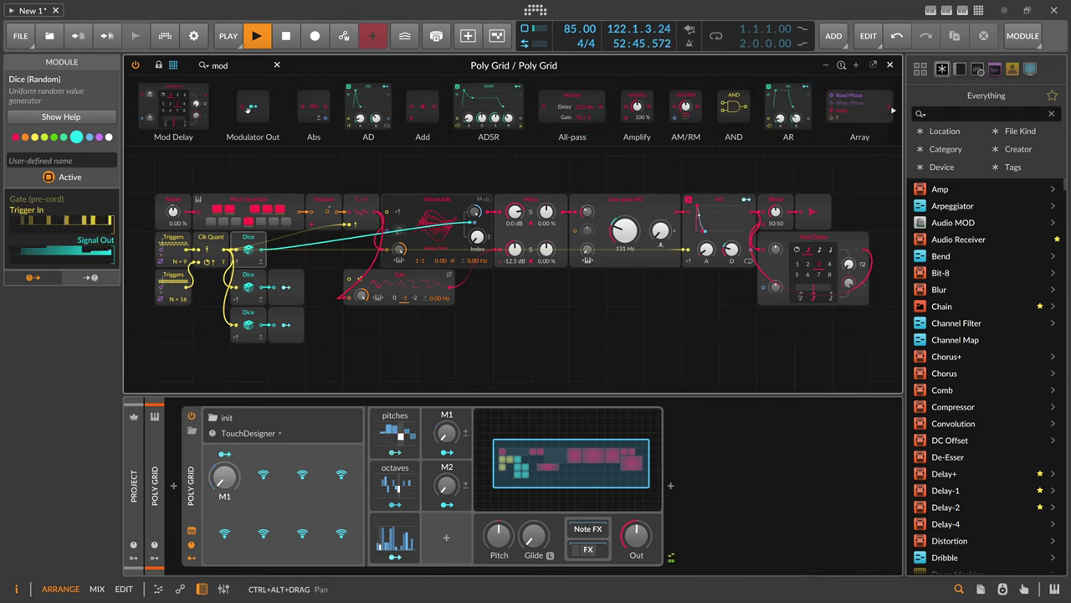
pyautogui.moveTo(315, 248); pyautogui.dragTo(269, 250)
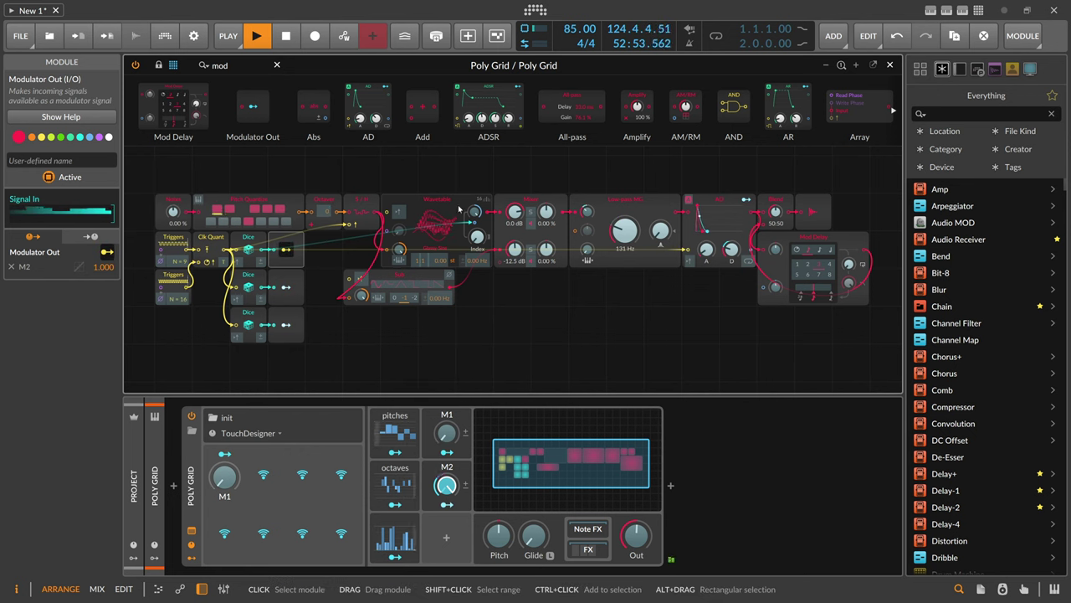
pyautogui.click(289, 252)
# Map the M2 knob to the second slot of the TouchDesigner page and return to TouchDesigner
pyautogui.click(264, 477)
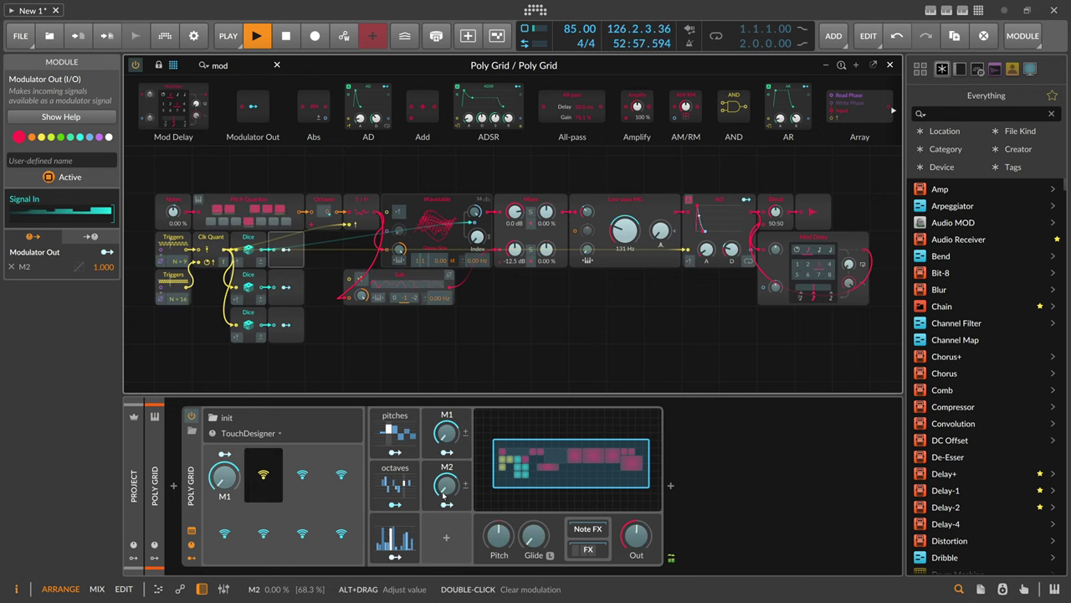
pyautogui.click(446, 485)
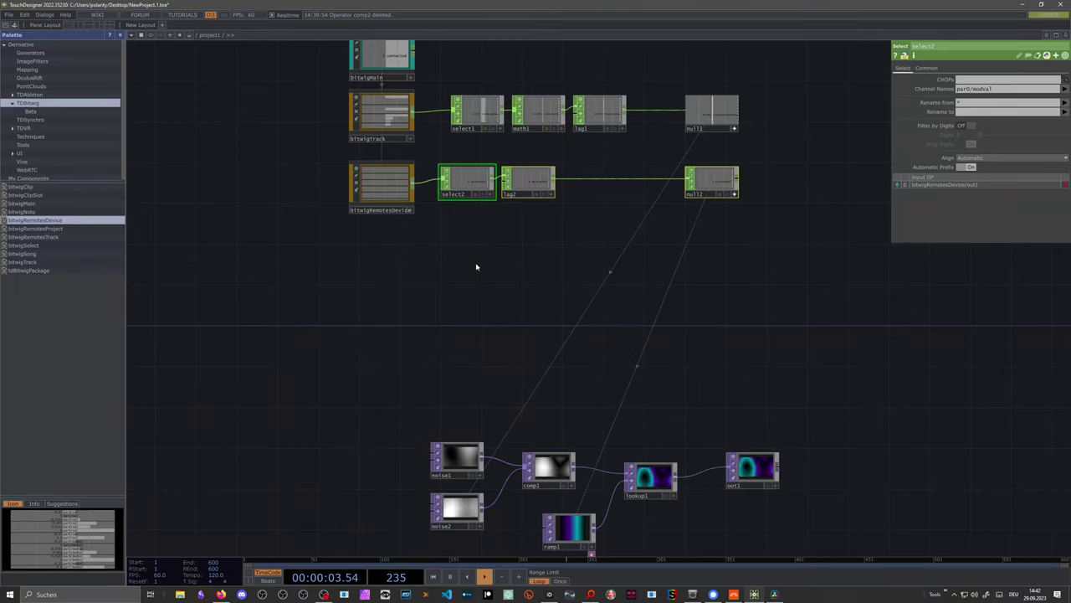
pyautogui.moveTo(476, 266); pyautogui.dragTo(476, 323)
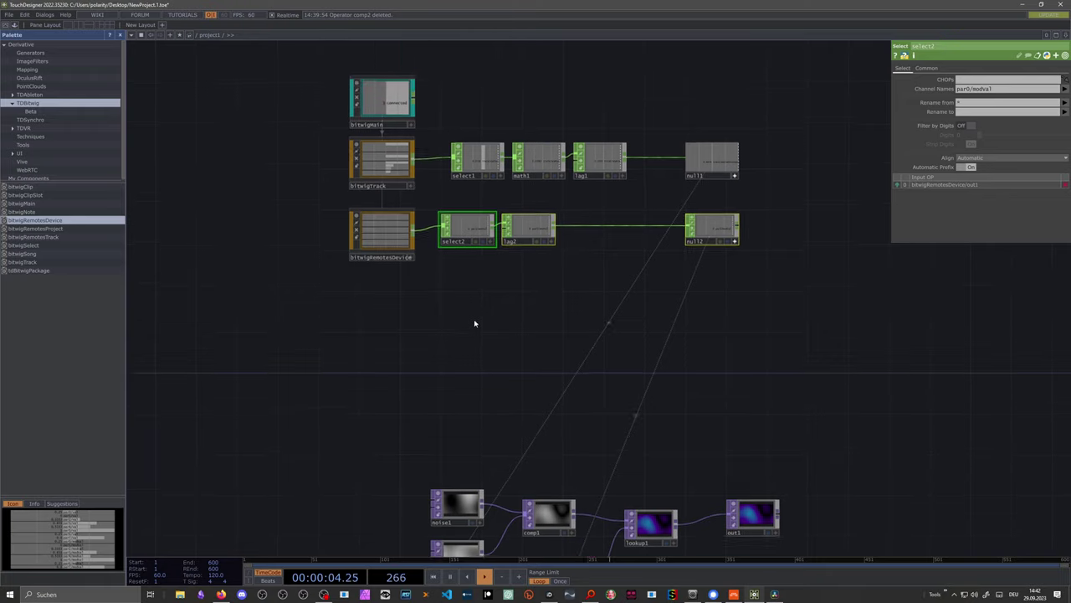
# Duplicate the select2, lag2 and null2 chain and place the copy directly below, fed by bitwigRemotesDevice
pyautogui.scroll(6, 478, 314)
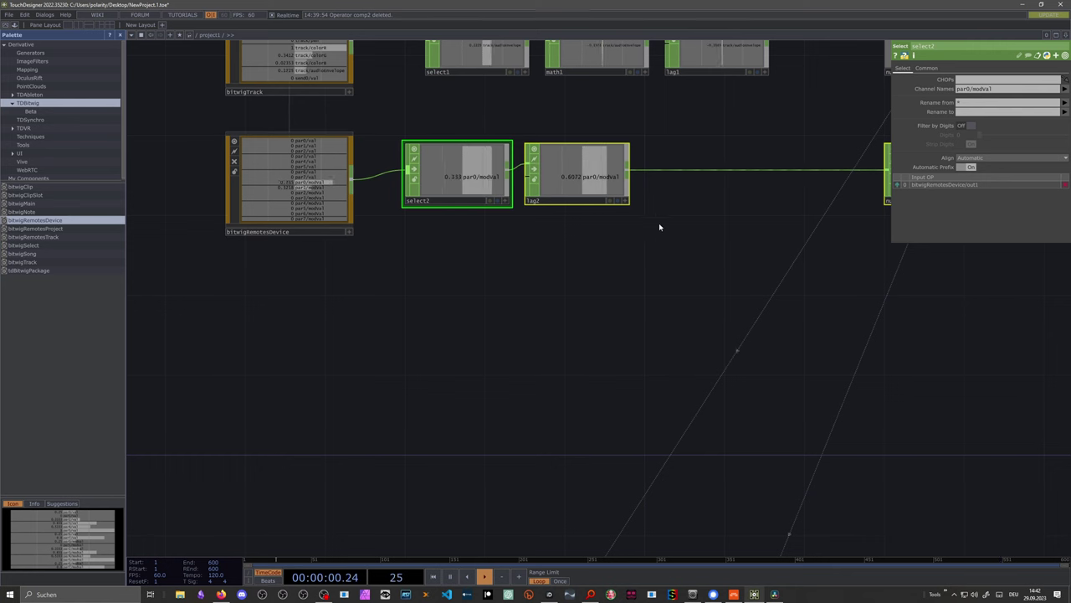
pyautogui.scroll(-4, 666, 227)
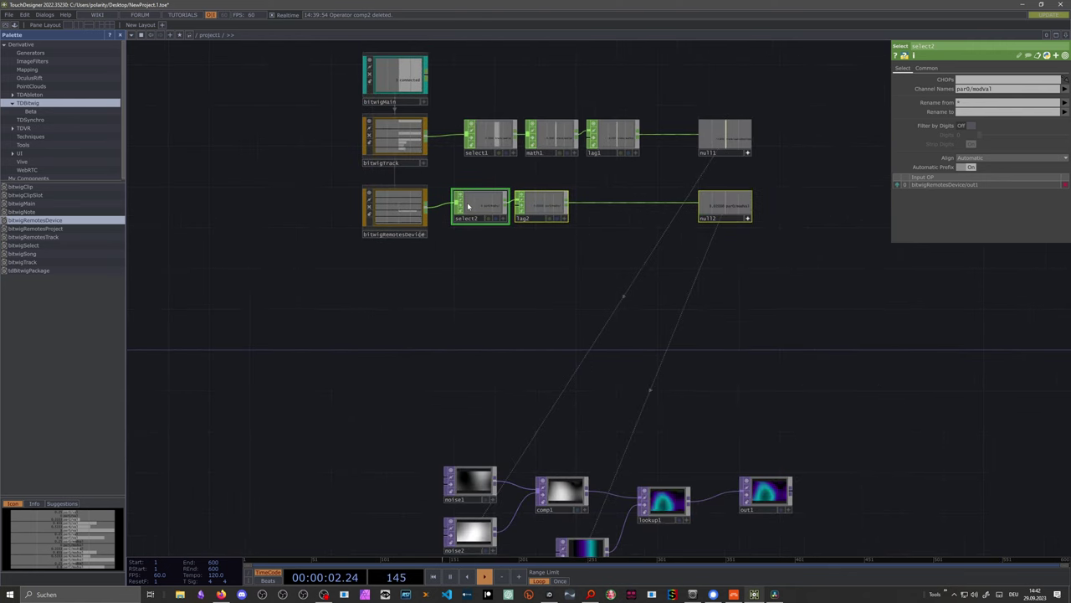
pyautogui.hotkey('ctrl', 'v')
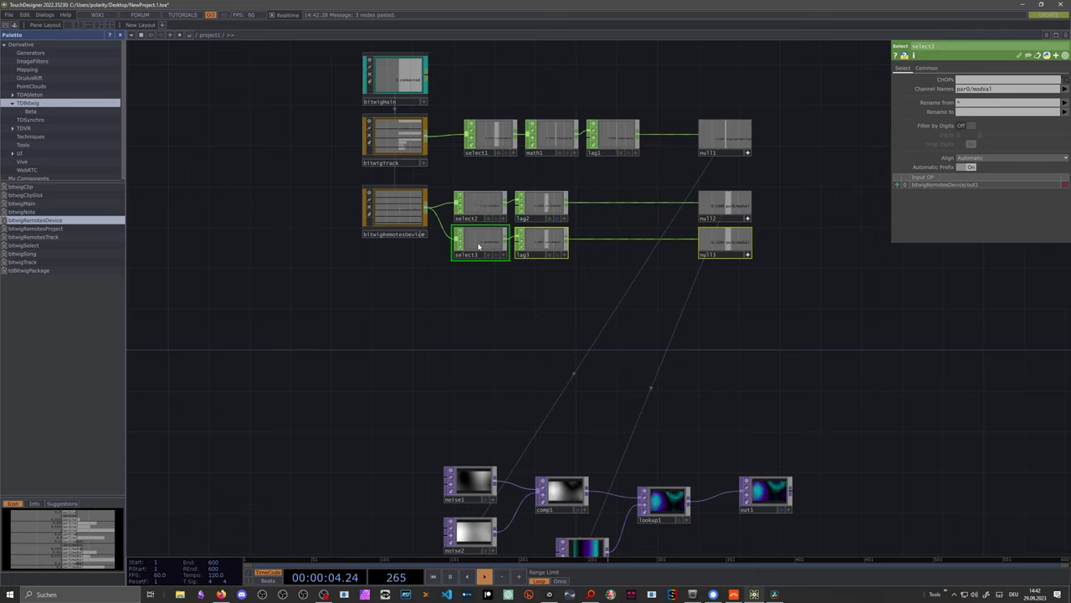
# Set the channel name of select3 to par1/modval
pyautogui.scroll(5, 507, 254)
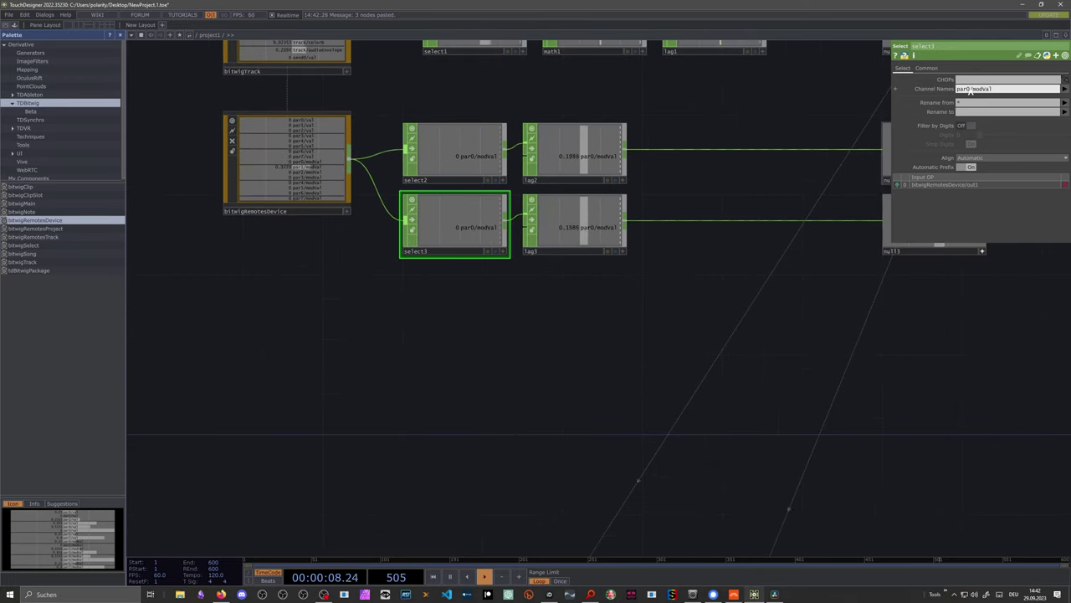
pyautogui.press('Return')
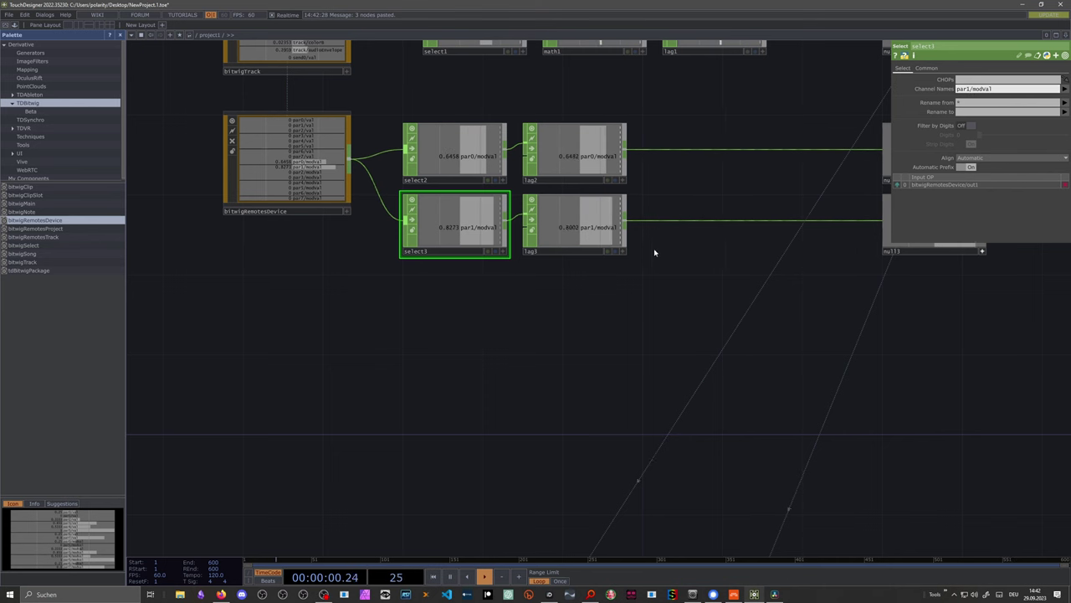
pyautogui.moveTo(645, 251); pyautogui.dragTo(461, 277)
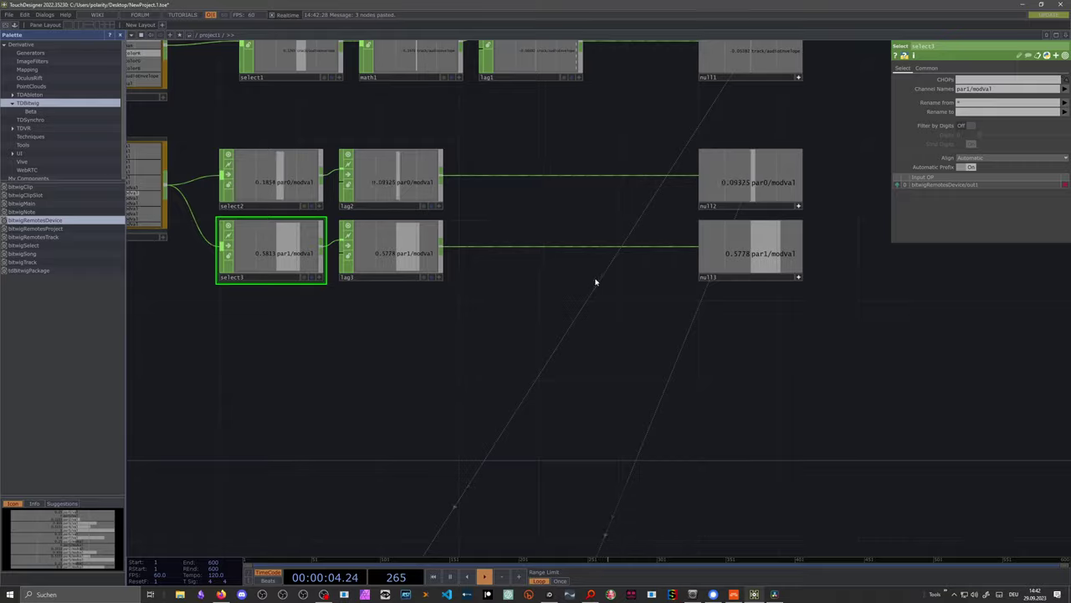
# Create a Circle TOP in the empty space between the select3 chain and noise1
pyautogui.moveTo(356, 400); pyautogui.dragTo(547, 335)
pyautogui.moveTo(401, 415); pyautogui.dragTo(468, 296)
pyautogui.moveTo(523, 392); pyautogui.dragTo(479, 299)
pyautogui.scroll(-5, 478, 300)
pyautogui.hscroll(10, 478, 300)
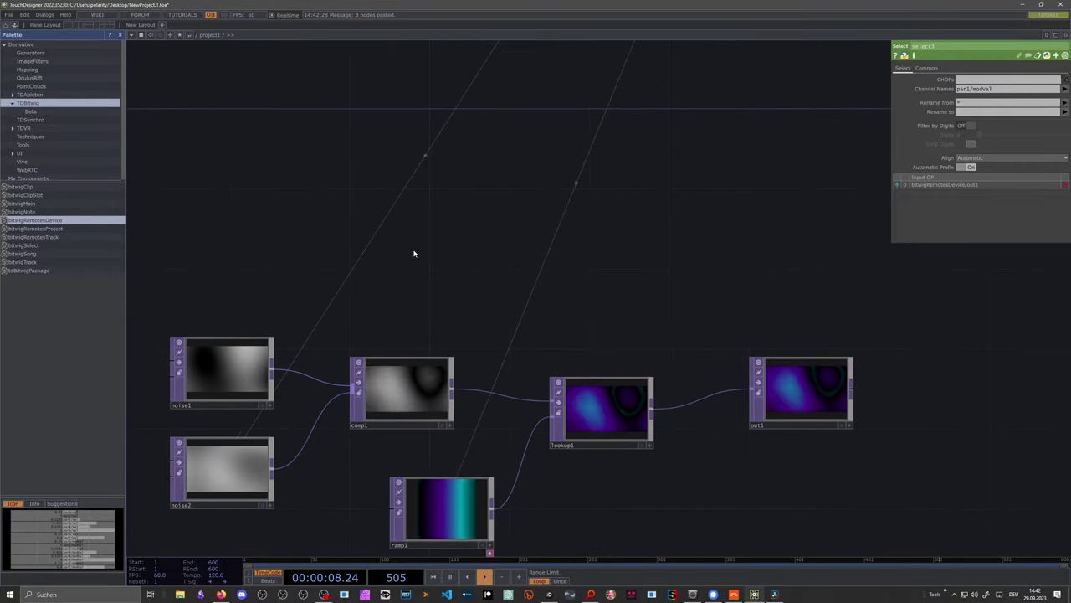
pyautogui.scroll(9, 490, 301)
pyautogui.hscroll(-11, 490, 301)
pyautogui.press('Tab')
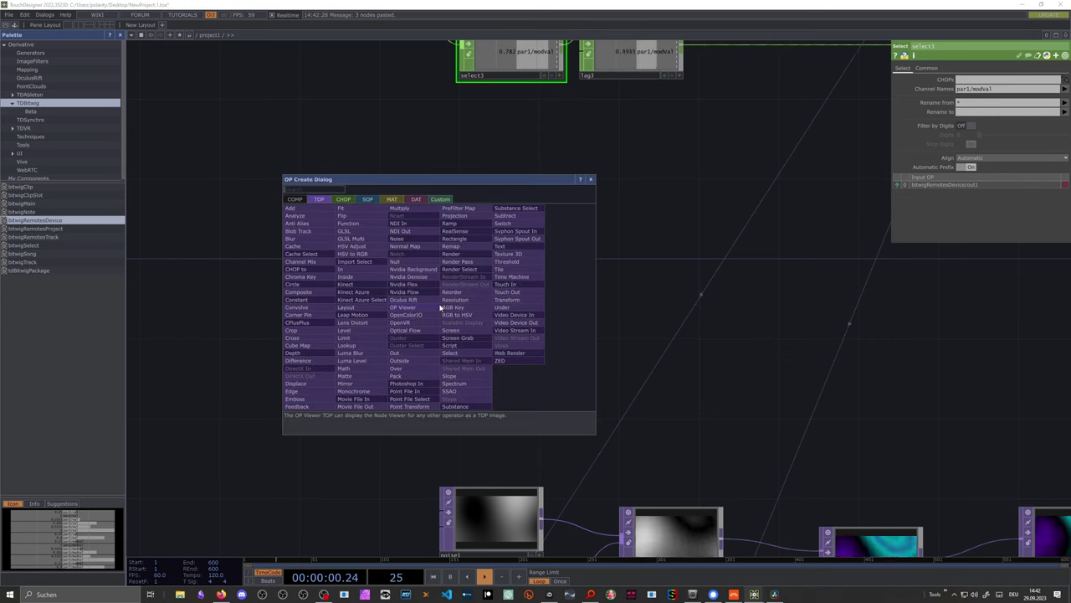
pyautogui.write('cir')
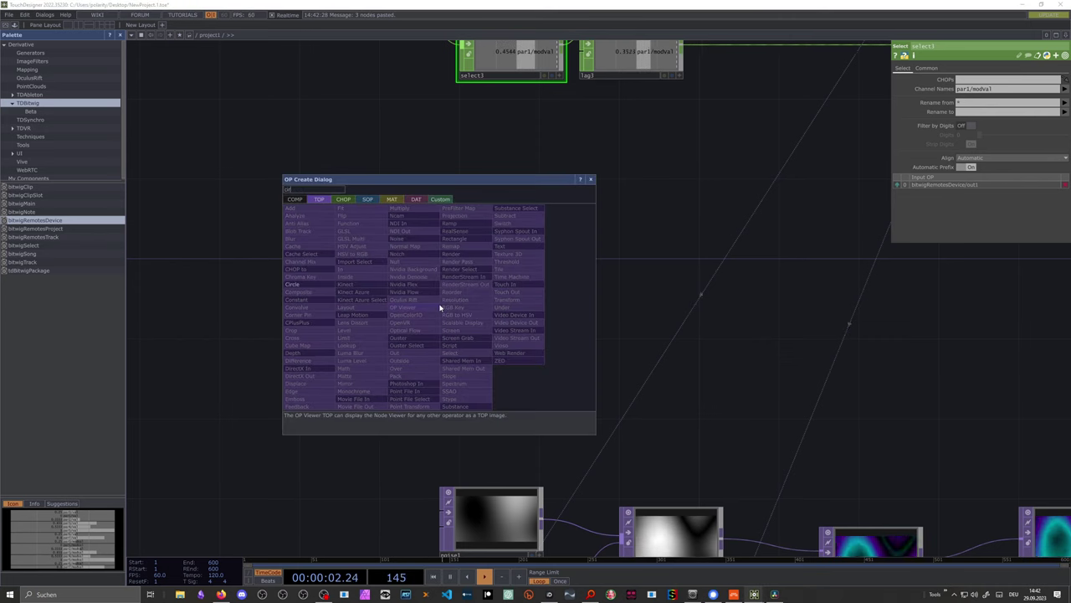
pyautogui.press('Return')
pyautogui.click(418, 291)
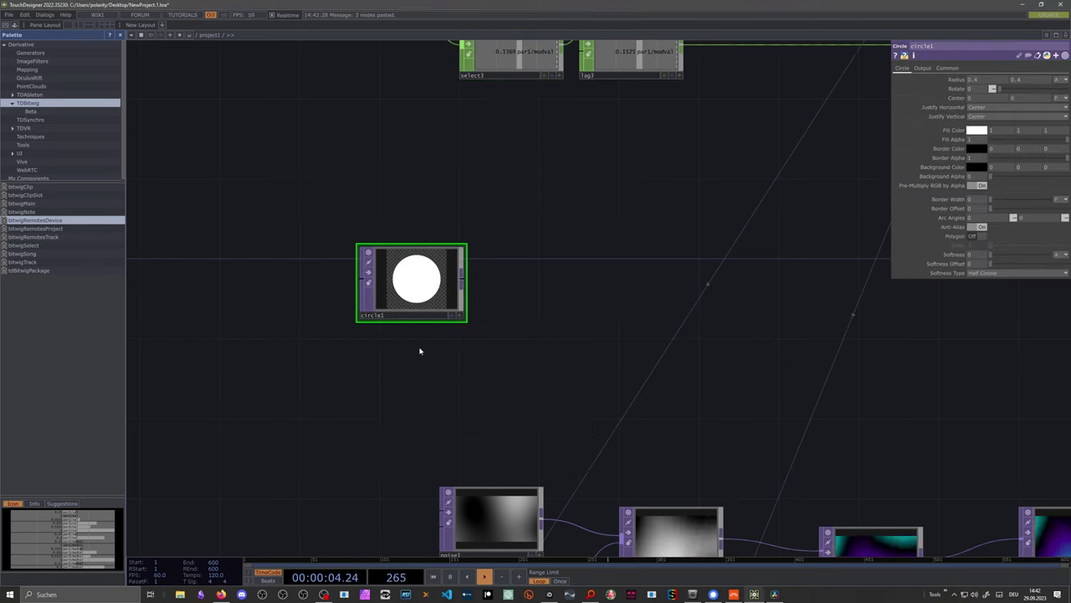
pyautogui.scroll(2, 408, 313)
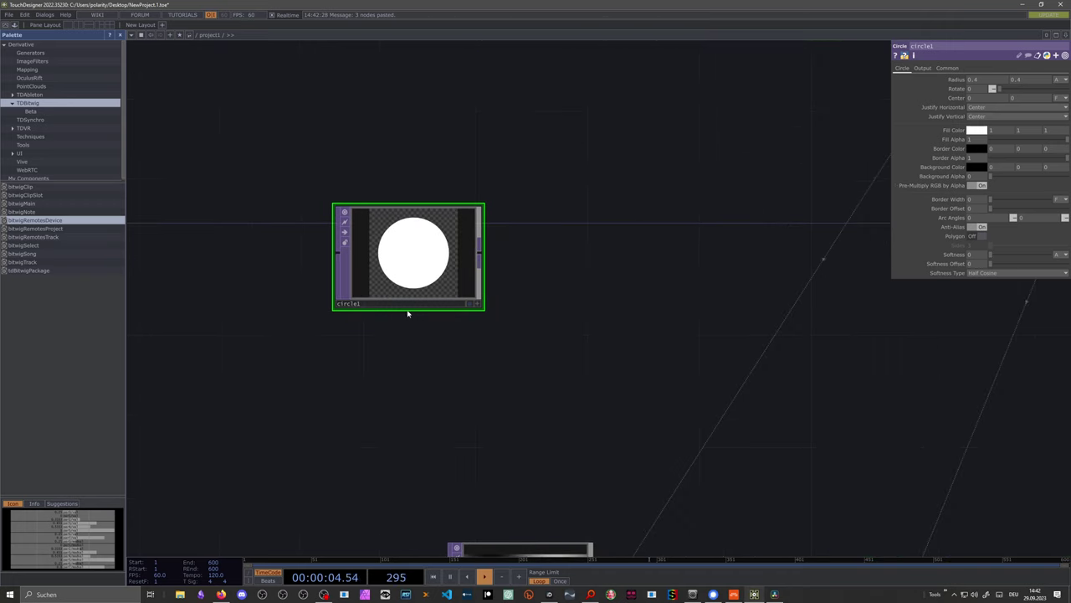
# Set circle1's resolution to 1280 x 720 and both of its radius values to 0.05
pyautogui.click(922, 68)
pyautogui.click(949, 68)
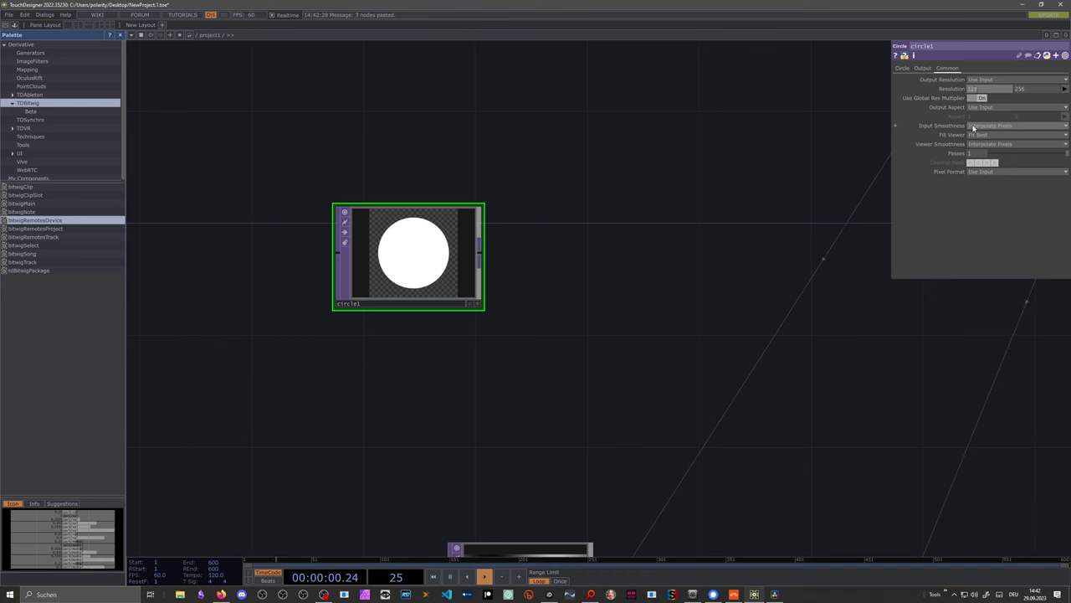
pyautogui.write('0')
pyautogui.press('Return')
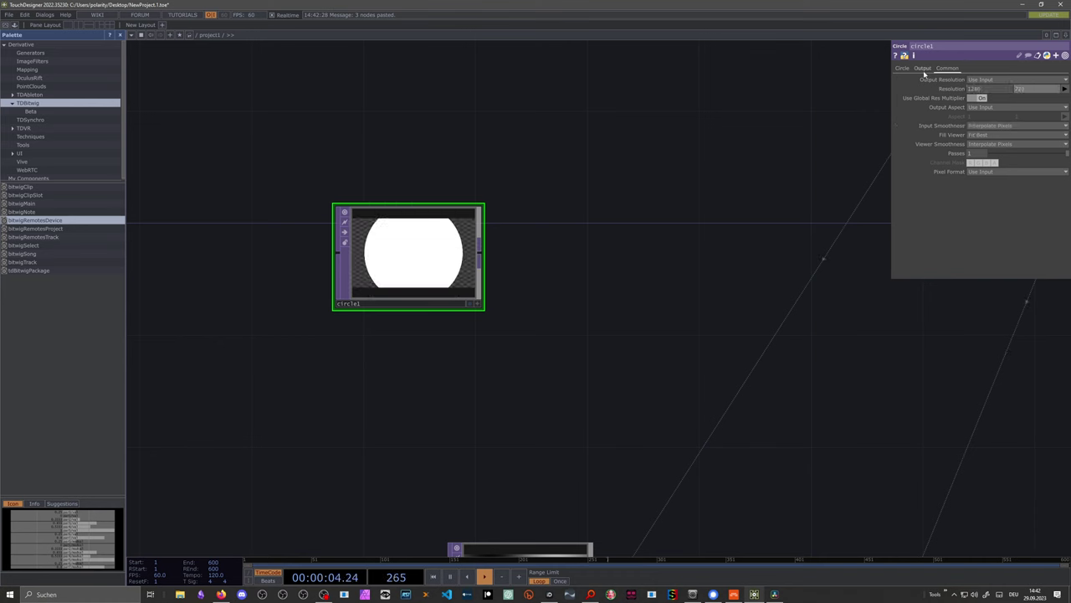
pyautogui.click(904, 71)
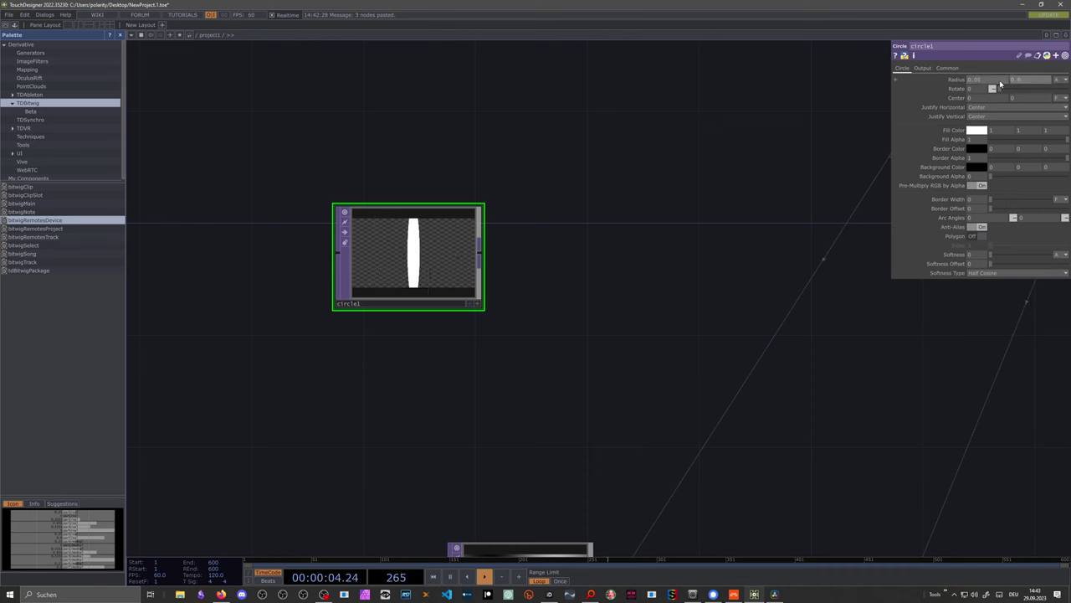
# Add a Transform TOP directly after circle1, fed by its output
pyautogui.moveTo(628, 232); pyautogui.dragTo(524, 273)
pyautogui.scroll(-3, 478, 224)
pyautogui.rightClick(464, 265)
pyautogui.write('trans')
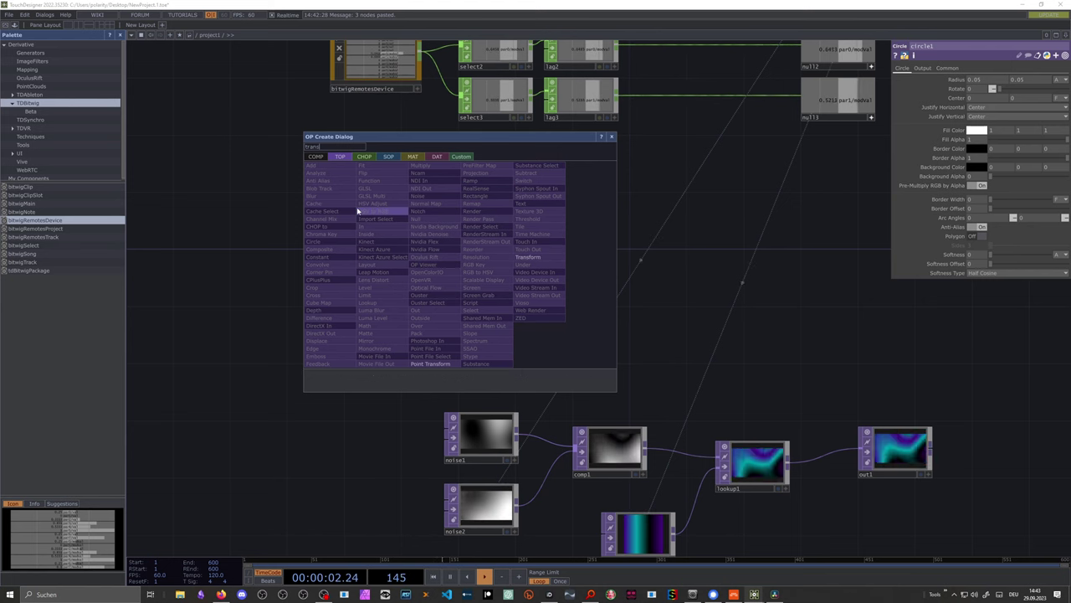
pyautogui.click(540, 262)
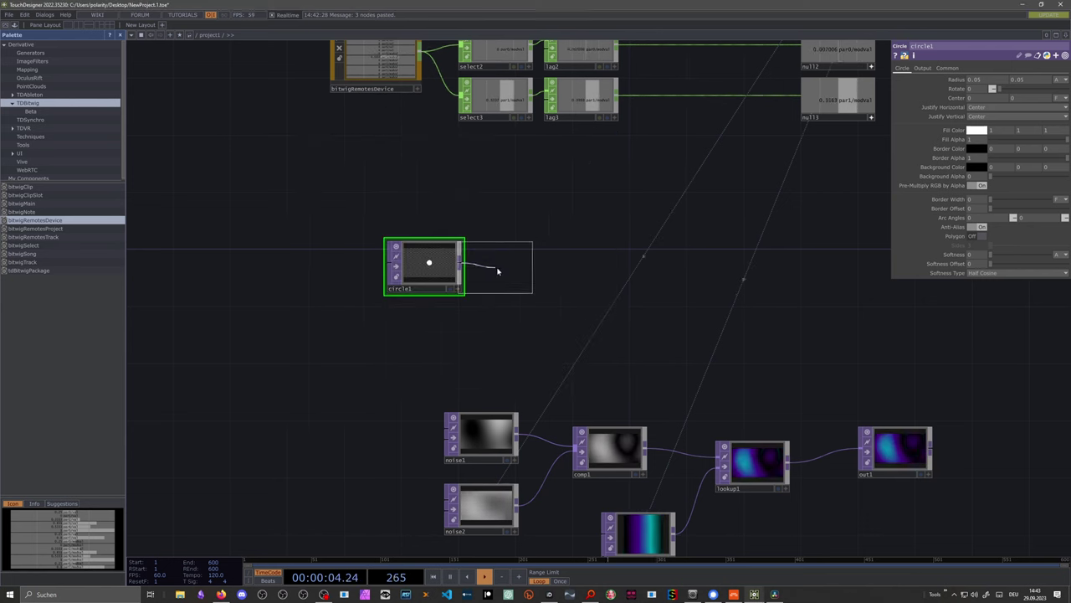
pyautogui.click(502, 268)
pyautogui.scroll(3, 578, 268)
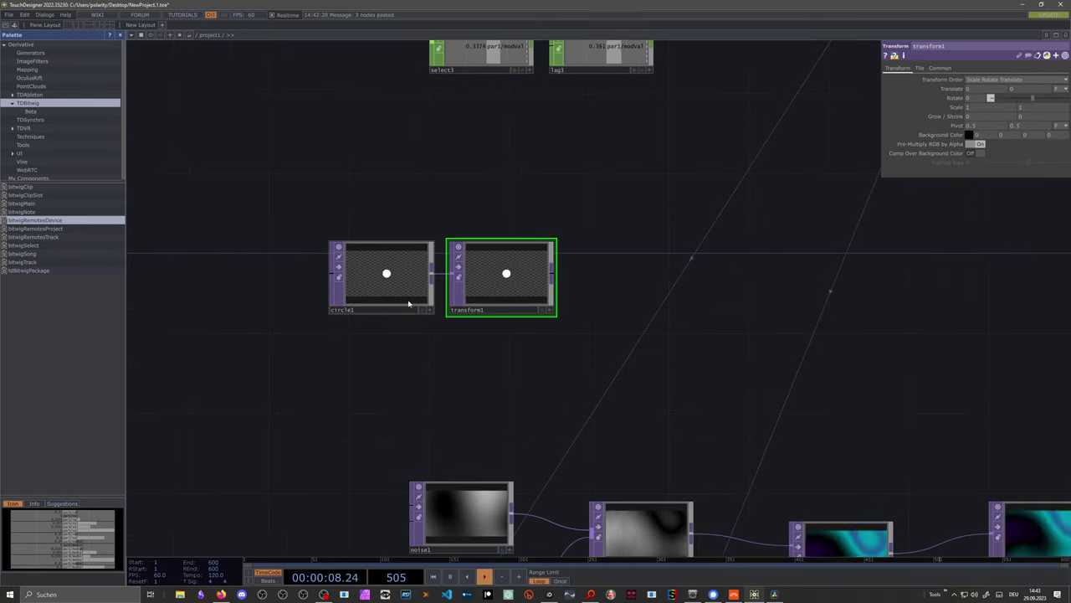
# Link null3's par1/modval channel to both scale values of transform1 as CHOP references
pyautogui.click(400, 310)
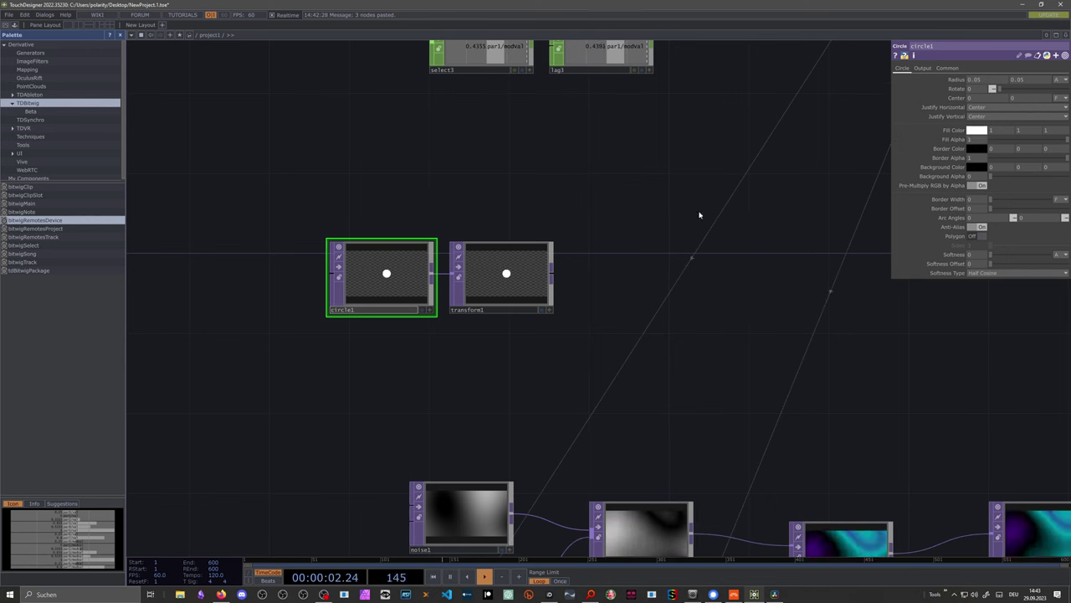
pyautogui.click(489, 309)
pyautogui.scroll(4, 493, 329)
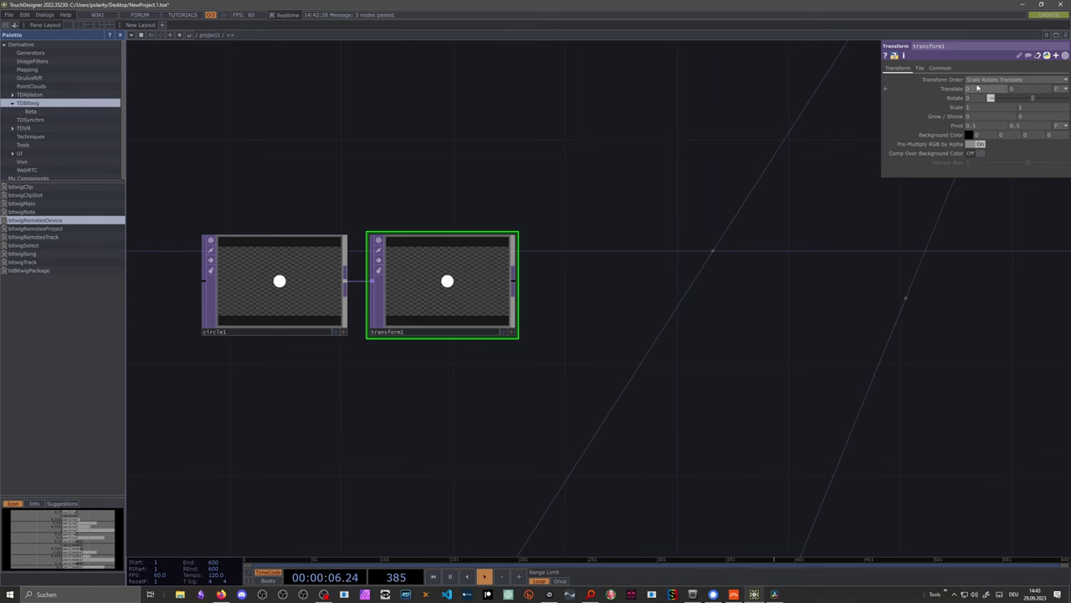
pyautogui.scroll(-4, 617, 276)
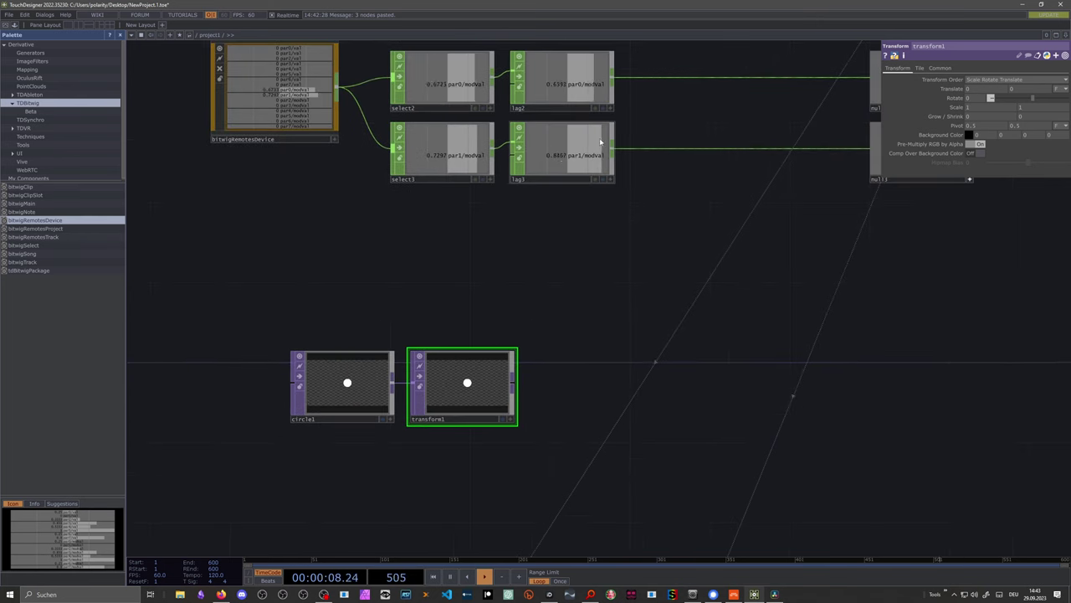
pyautogui.moveTo(554, 221); pyautogui.dragTo(472, 231)
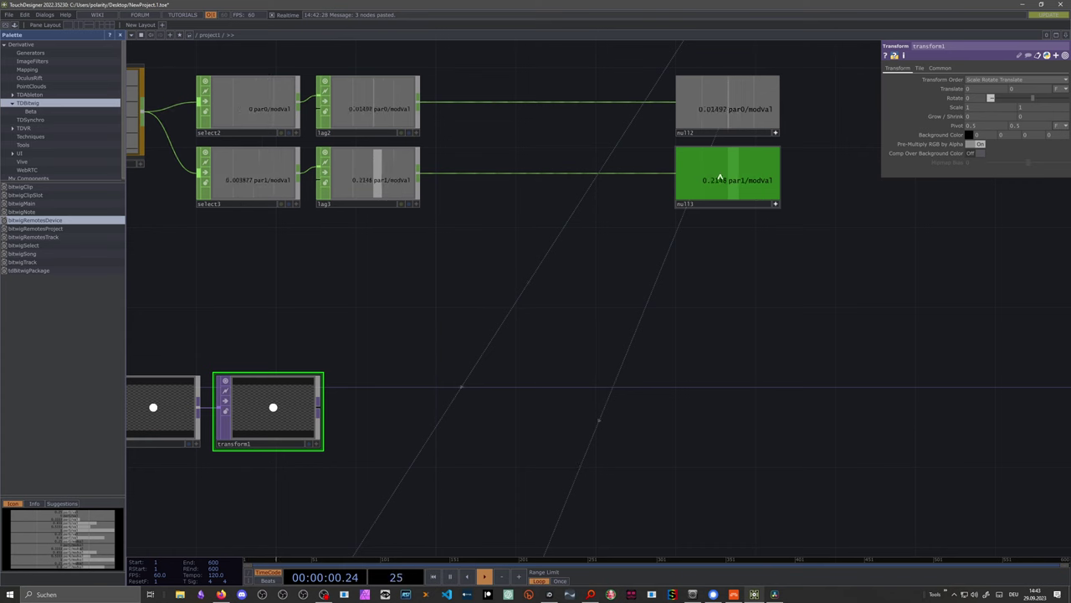
pyautogui.moveTo(719, 174); pyautogui.dragTo(970, 112)
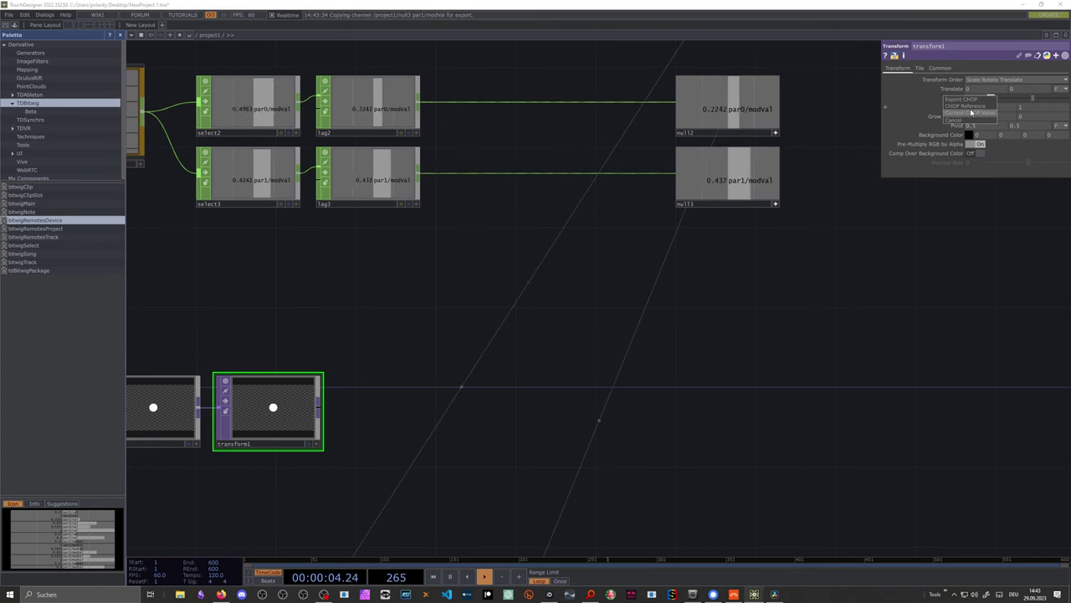
pyautogui.click(971, 112)
pyautogui.moveTo(743, 177); pyautogui.dragTo(1020, 112)
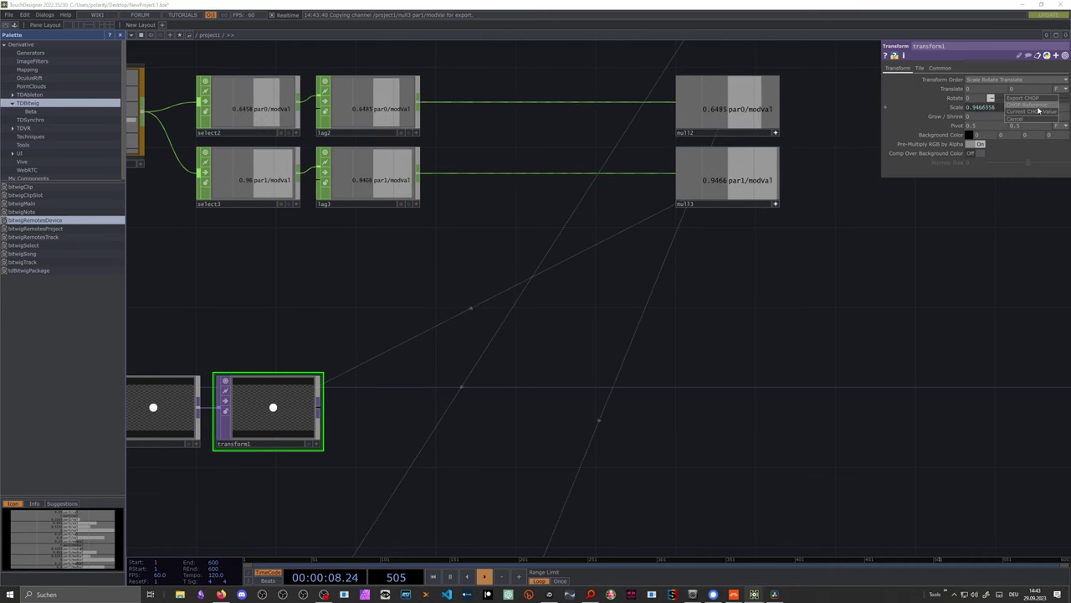
pyautogui.click(1037, 111)
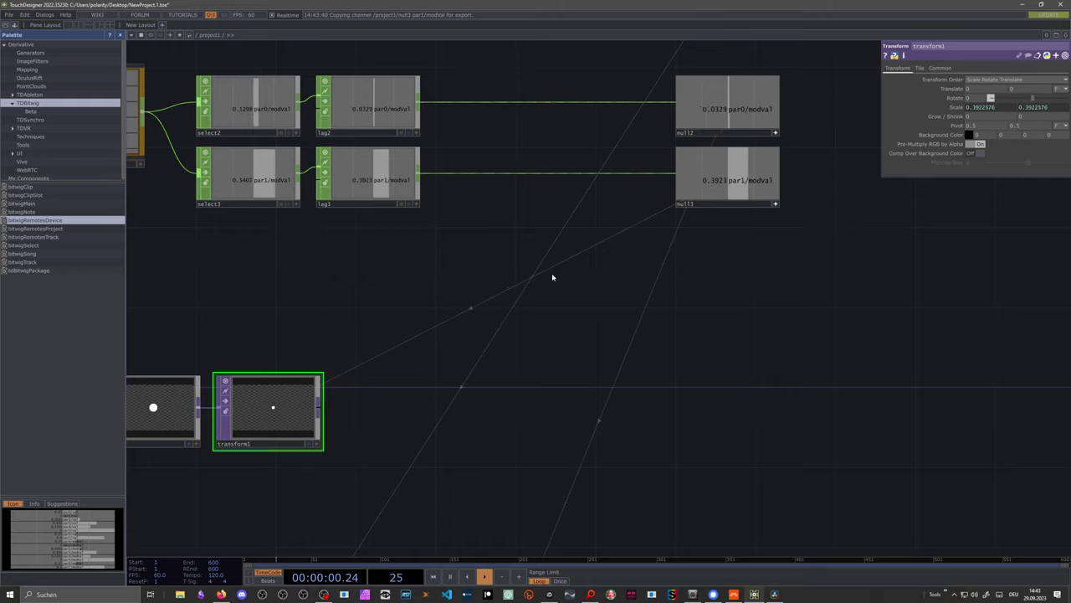
# Move lag3 away from select3 to make room and insert a Math CHOP between the two
pyautogui.moveTo(485, 279); pyautogui.dragTo(581, 278)
pyautogui.scroll(3, 363, 360)
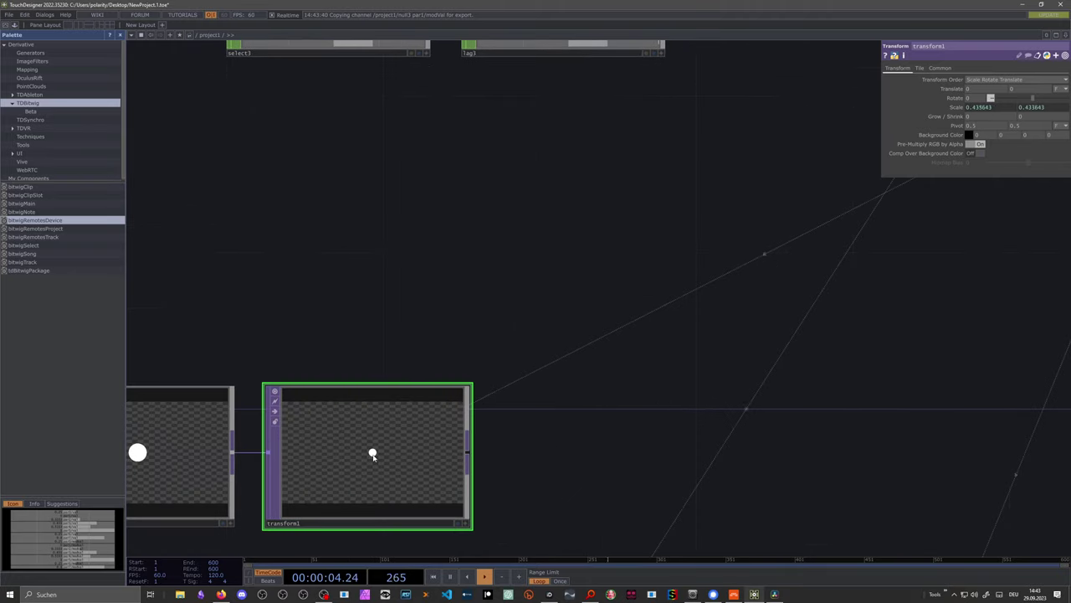
pyautogui.moveTo(647, 152); pyautogui.dragTo(537, 354)
pyautogui.scroll(-2, 546, 311)
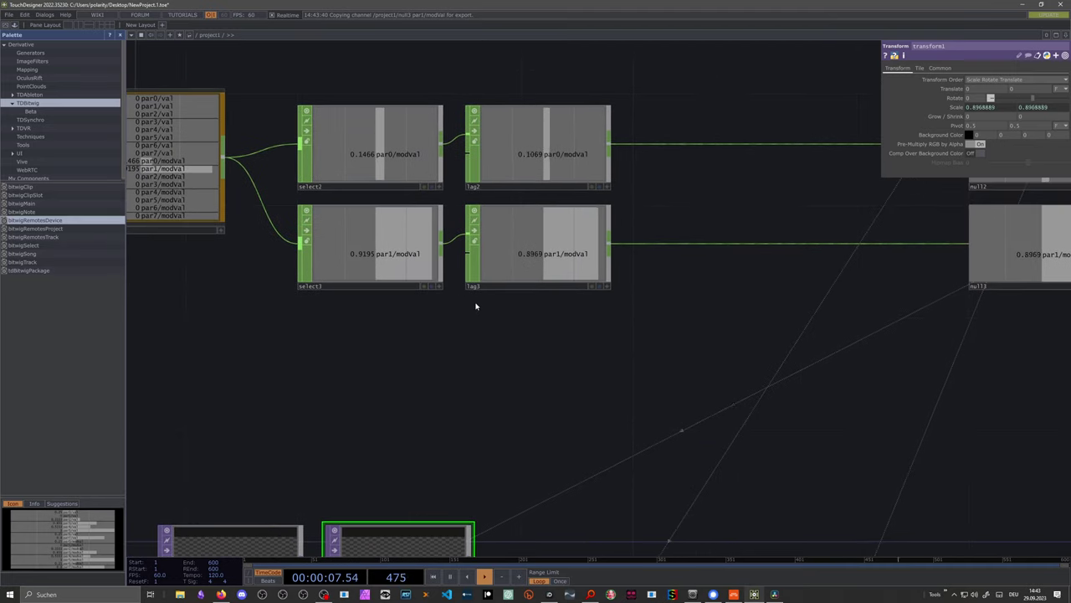
pyautogui.click(371, 282)
pyautogui.moveTo(442, 330); pyautogui.dragTo(331, 348)
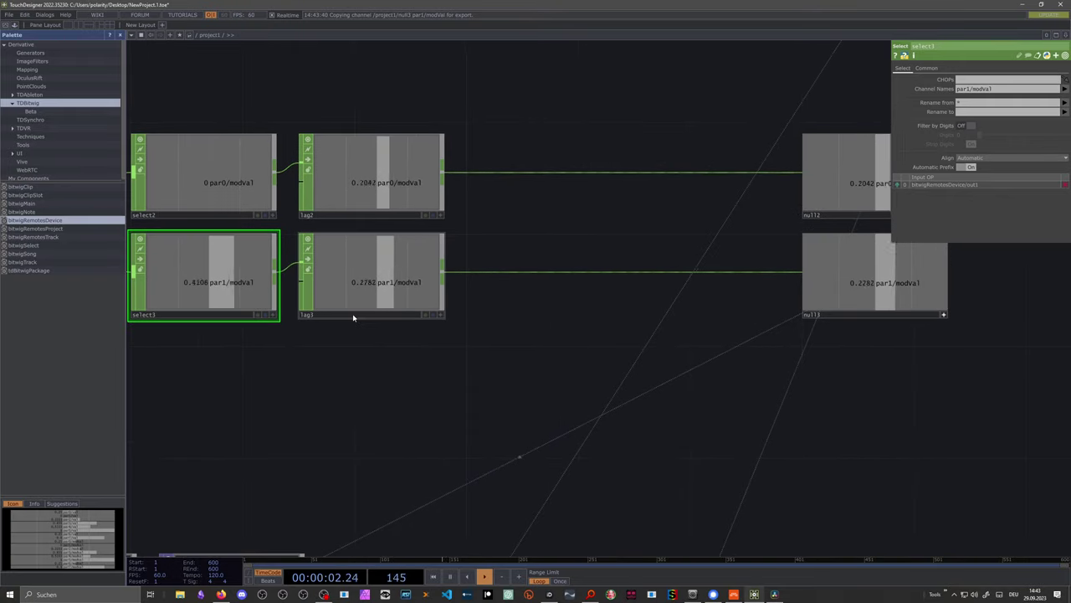
pyautogui.moveTo(354, 311); pyautogui.dragTo(579, 309)
pyautogui.rightClick(377, 271)
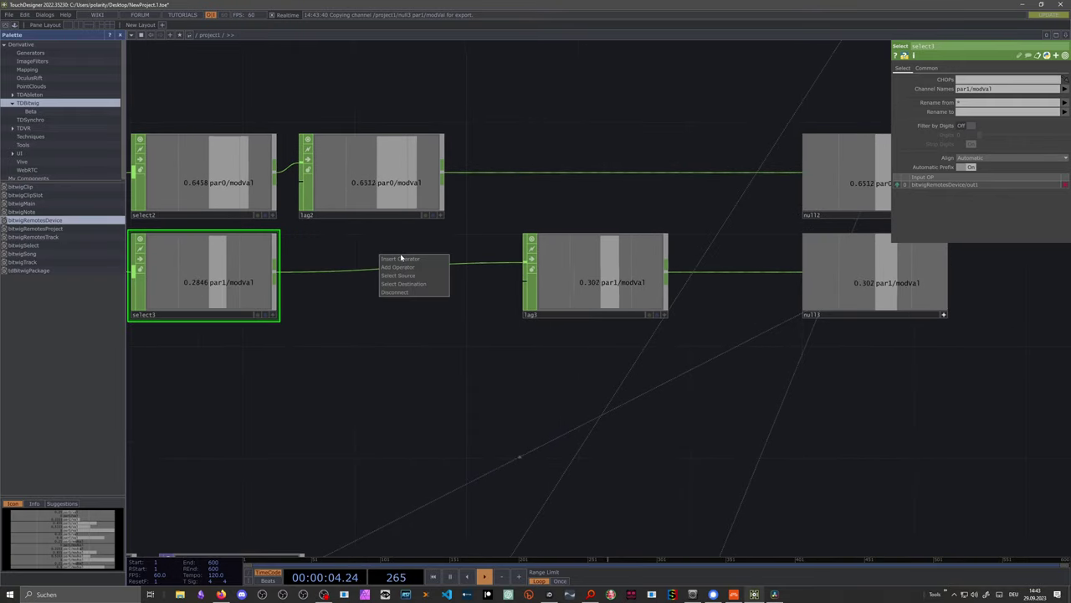
pyautogui.click(398, 257)
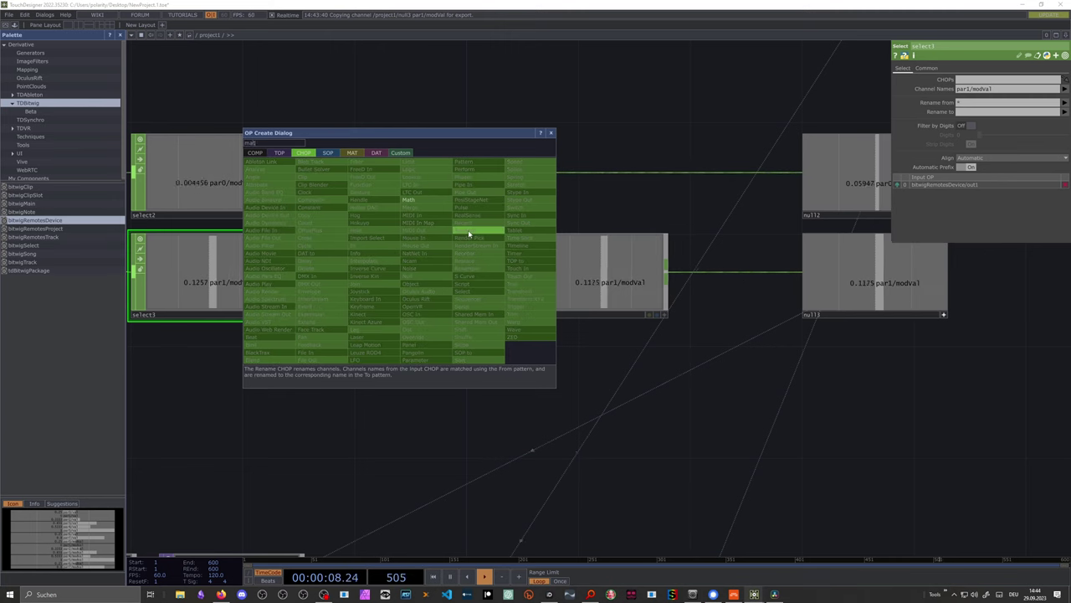
pyautogui.click(407, 214)
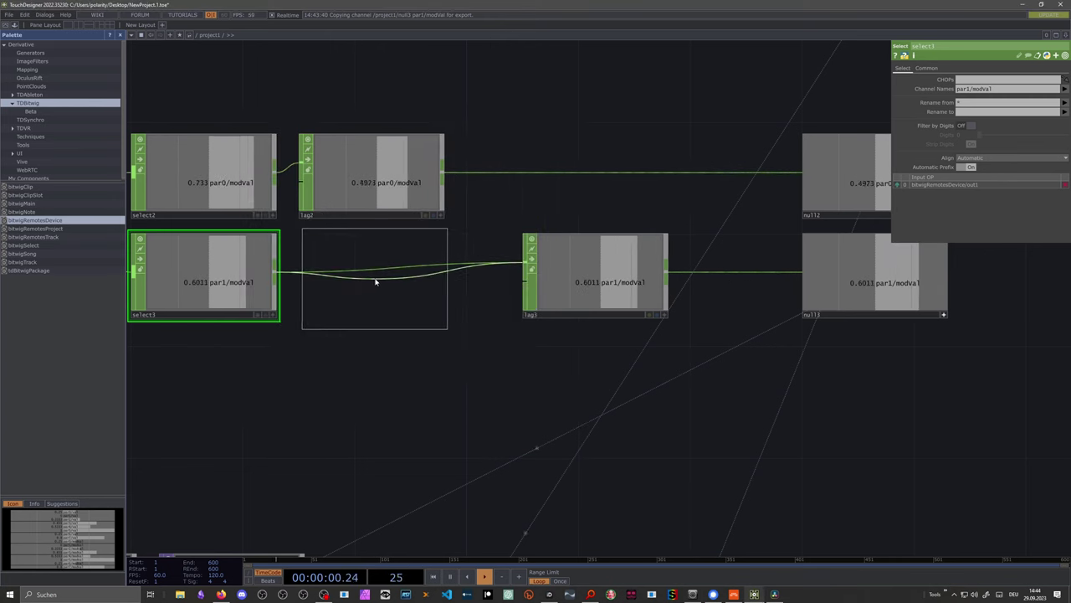
pyautogui.click(375, 279)
pyautogui.moveTo(364, 323); pyautogui.dragTo(364, 352)
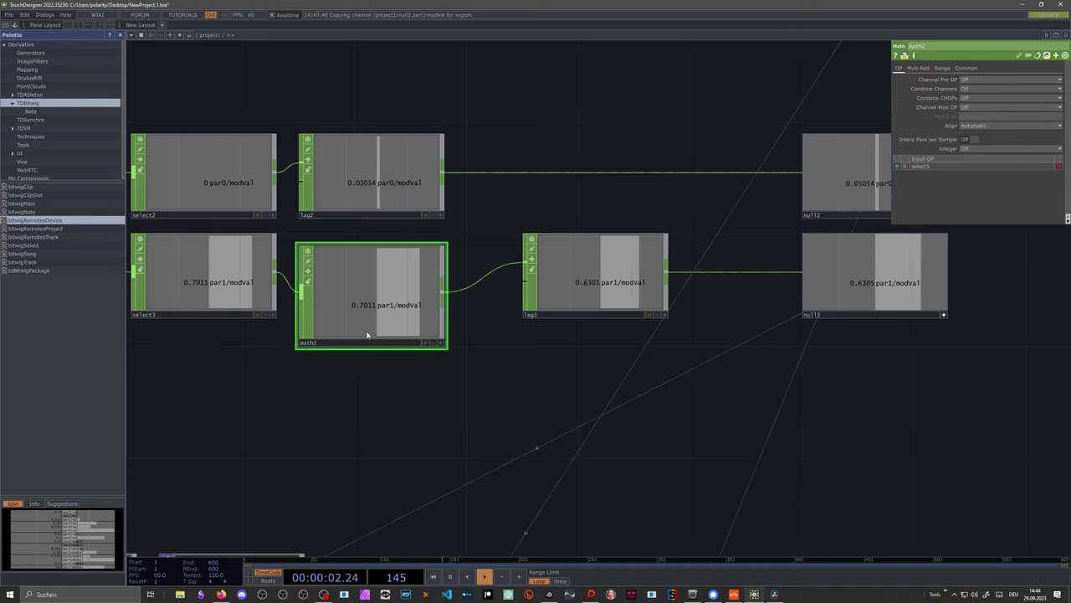
# Set math2's Pre-Add to -0.1 and its Multiply to 3
pyautogui.moveTo(496, 349); pyautogui.dragTo(538, 347)
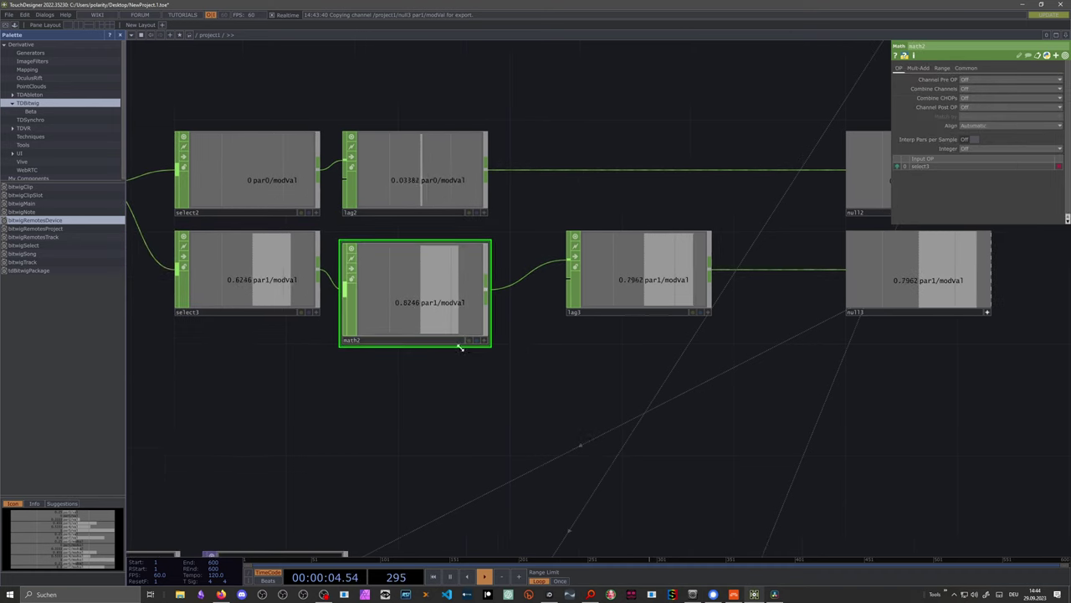
pyautogui.click(918, 68)
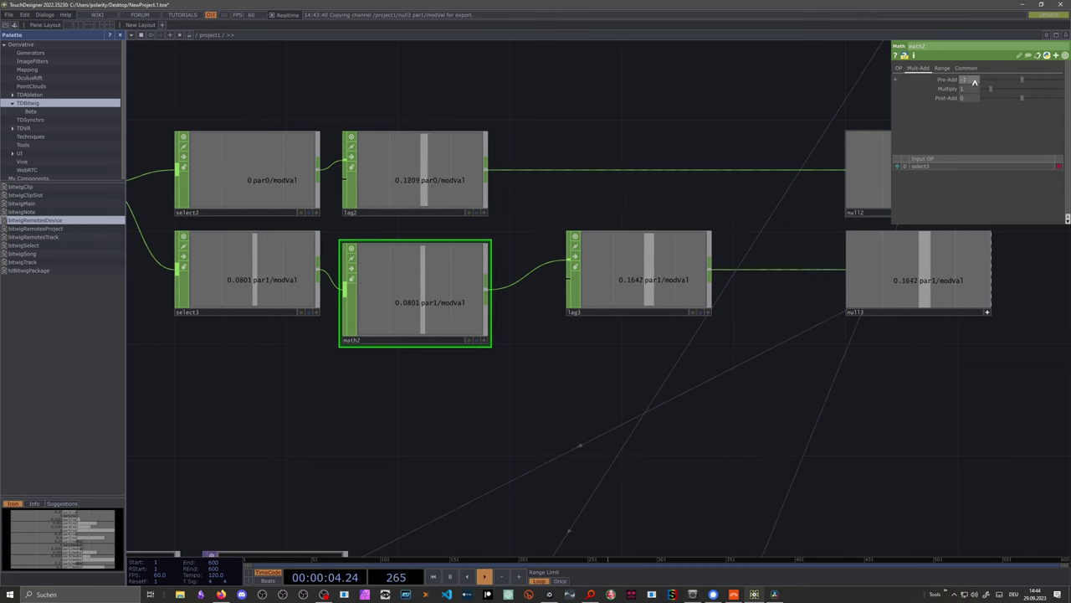
pyautogui.click(975, 82)
pyautogui.write('-0.1')
pyautogui.press('Return')
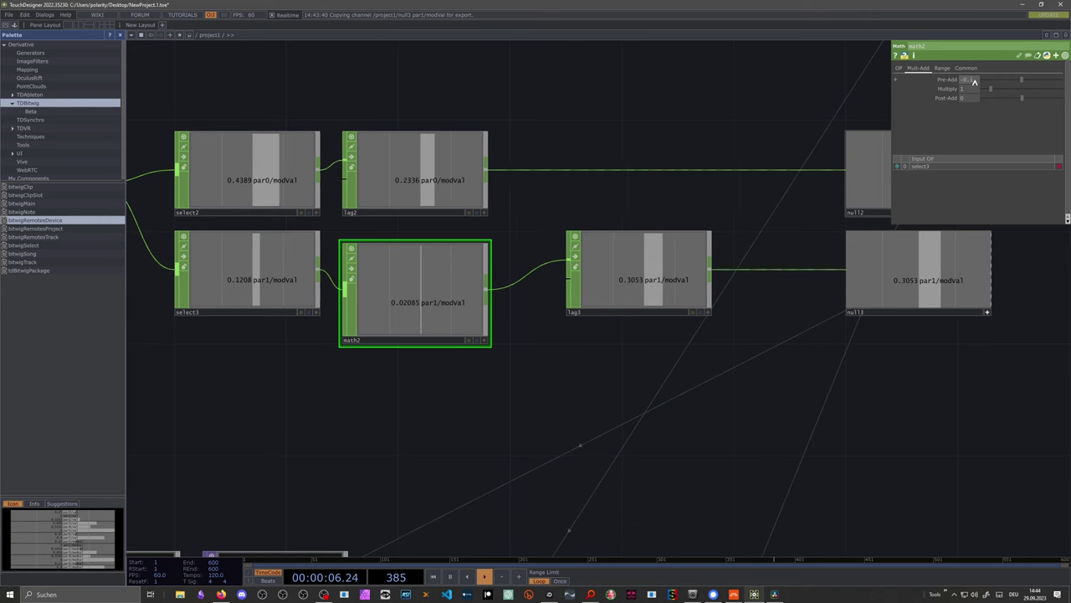
pyautogui.click(973, 89)
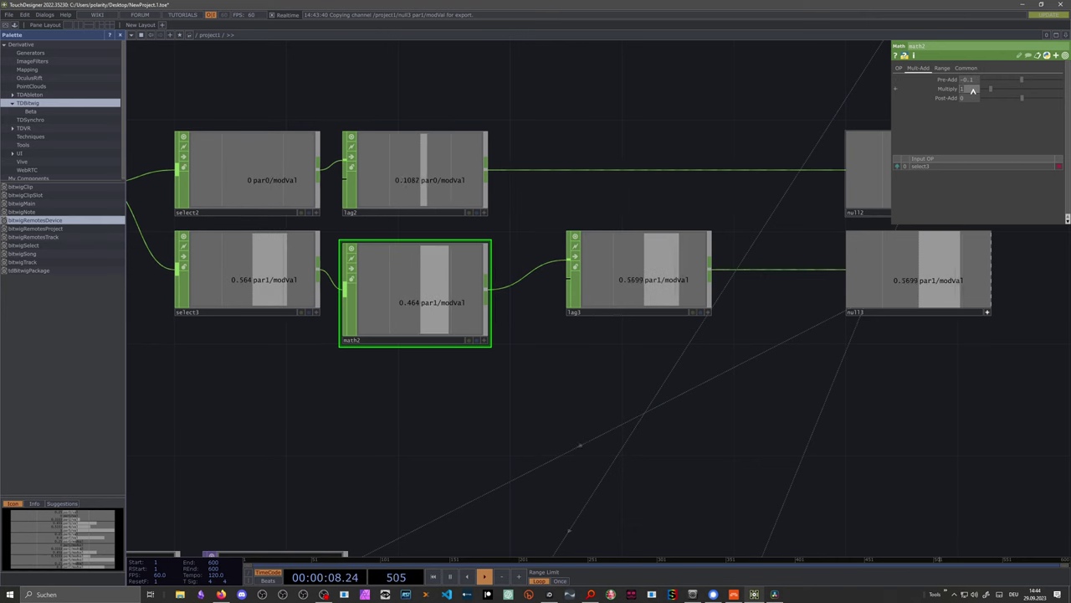
pyautogui.write('3')
pyautogui.press('Return')
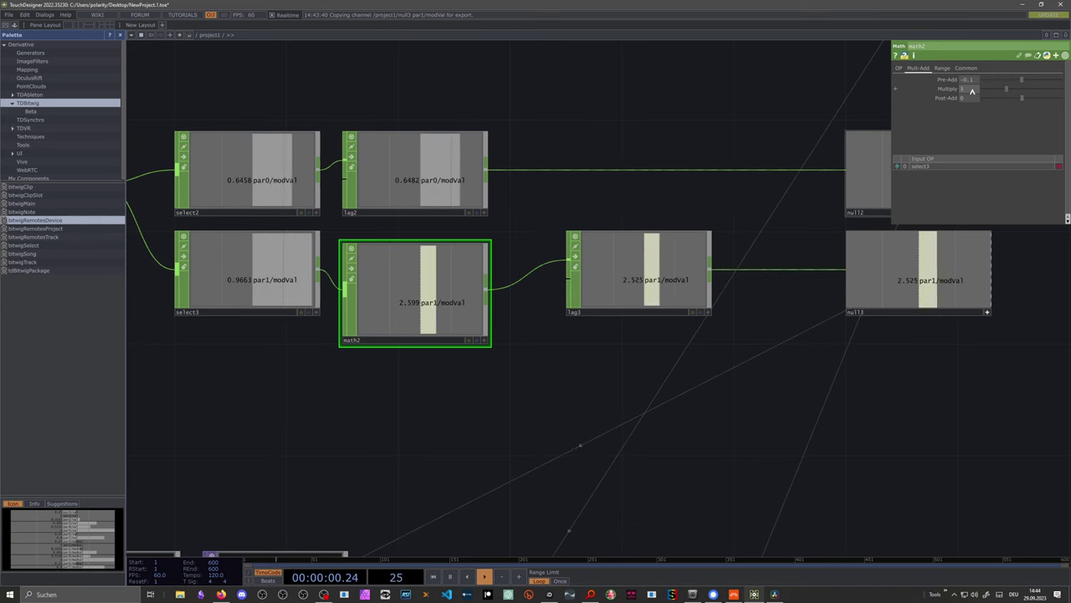
# Raise math2's Multiply to 4.01 while keeping circle1 and transform1 in view
pyautogui.scroll(-3, 529, 360)
pyautogui.moveTo(497, 308); pyautogui.dragTo(483, 292, button='middle')
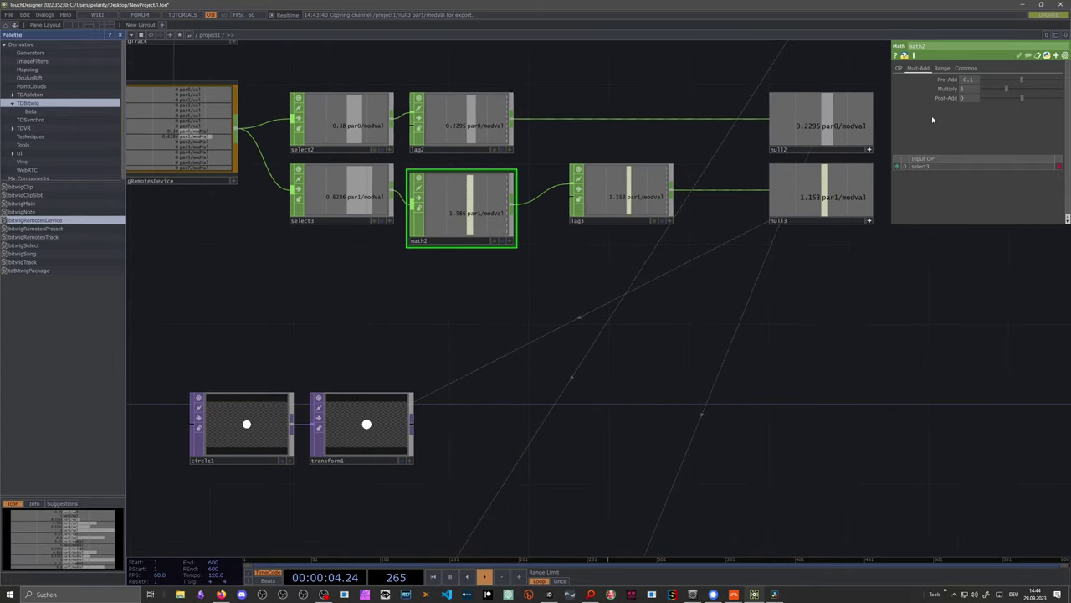
pyautogui.moveTo(1007, 89); pyautogui.dragTo(1015, 89)
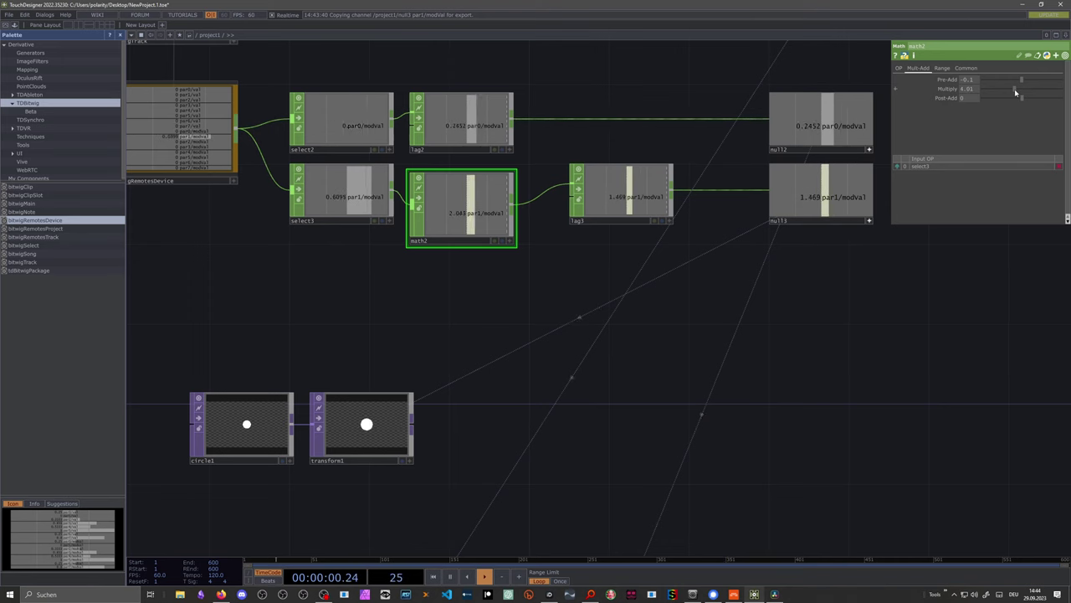
pyautogui.moveTo(537, 365); pyautogui.dragTo(429, 255)
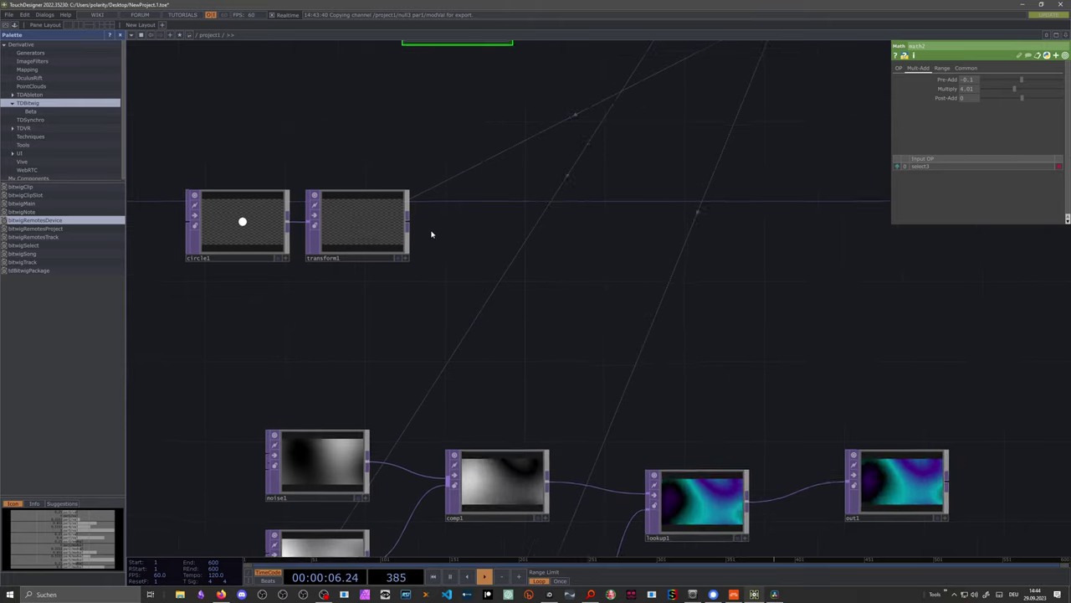
pyautogui.scroll(3, 428, 231)
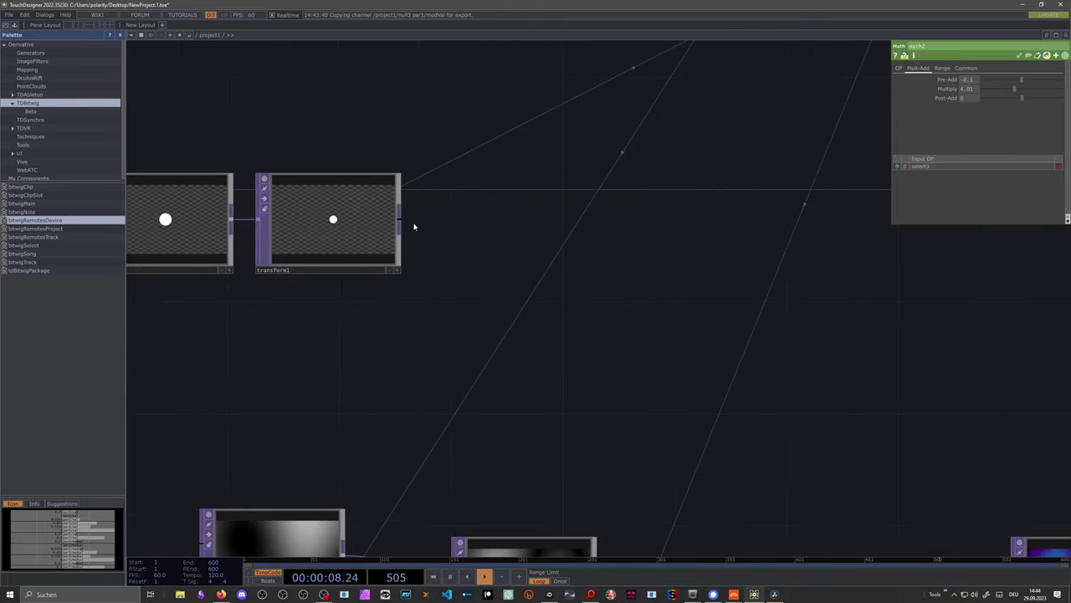
pyautogui.scroll(-3, 414, 227)
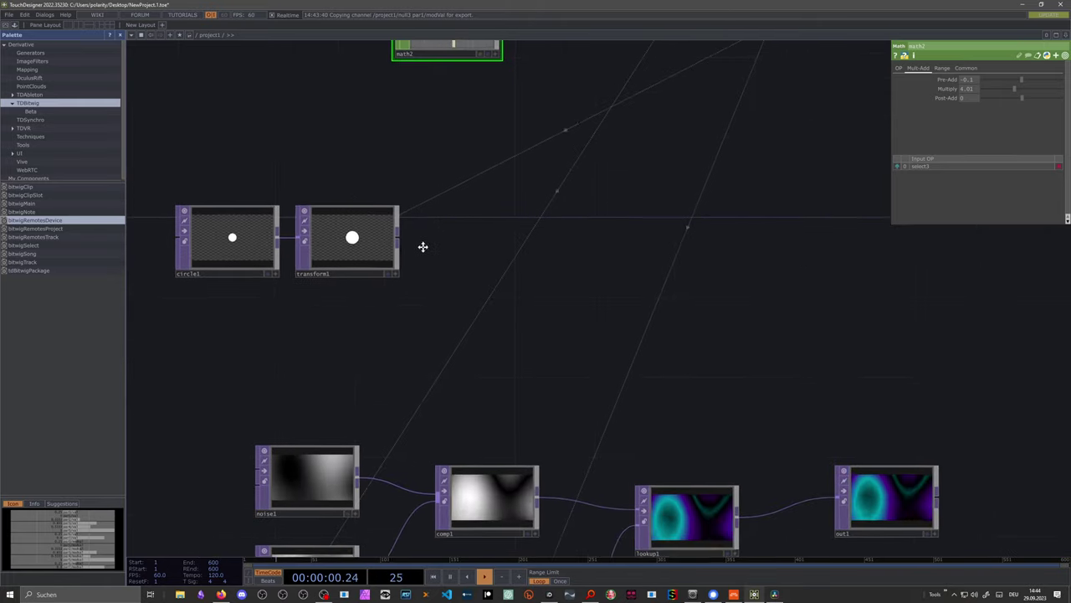
# Add a Composite TOP after transform1 and place it well to the right of it
pyautogui.rightClick(388, 249)
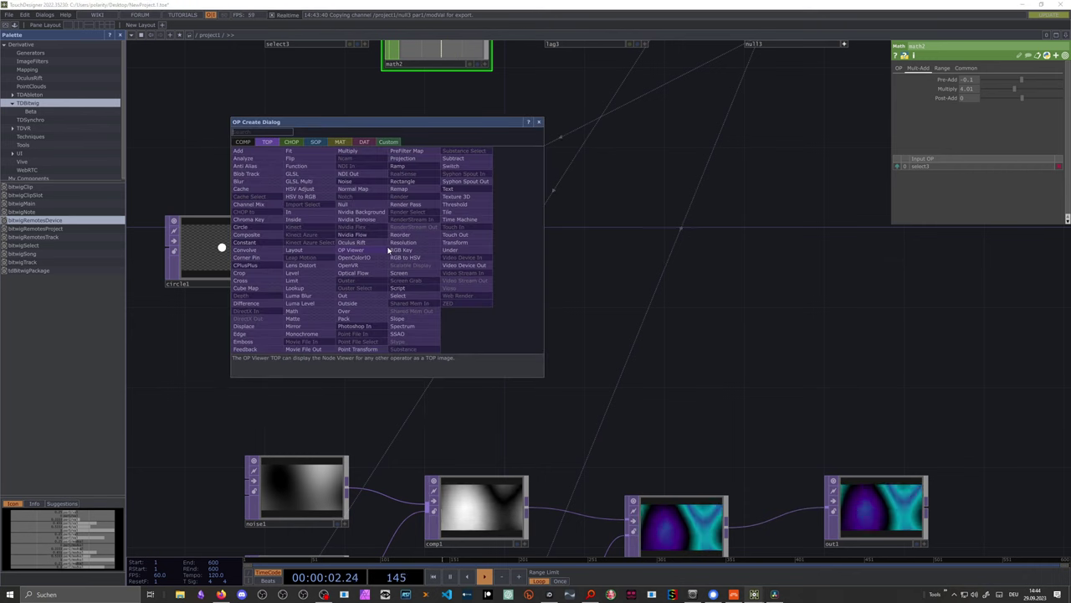
pyautogui.write('compo')
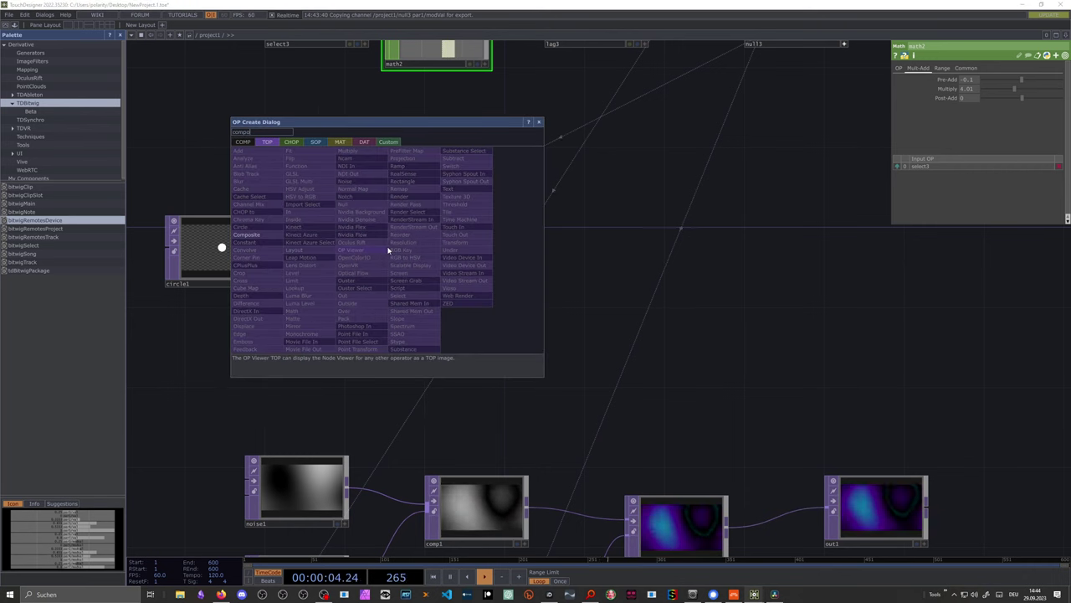
pyautogui.click(248, 234)
pyautogui.click(494, 252)
pyautogui.moveTo(598, 252); pyautogui.dragTo(562, 277)
pyautogui.moveTo(460, 311); pyautogui.dragTo(626, 311)
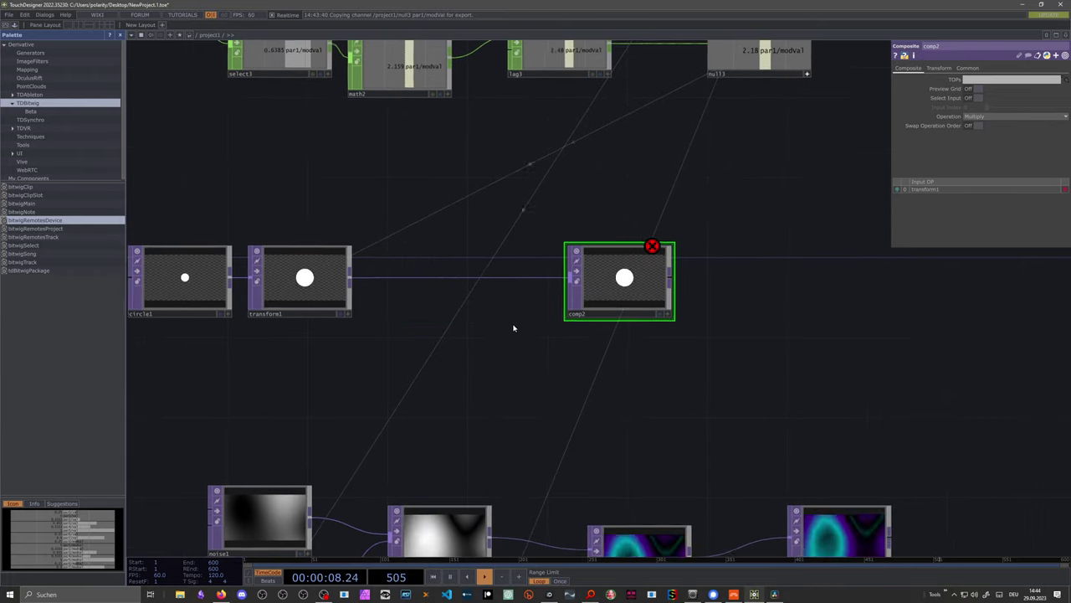
pyautogui.moveTo(514, 327); pyautogui.dragTo(522, 328)
# Insert a Feedback TOP between transform1 and comp2, placed above the chain, and also wire transform1 directly into comp2
pyautogui.rightClick(360, 279)
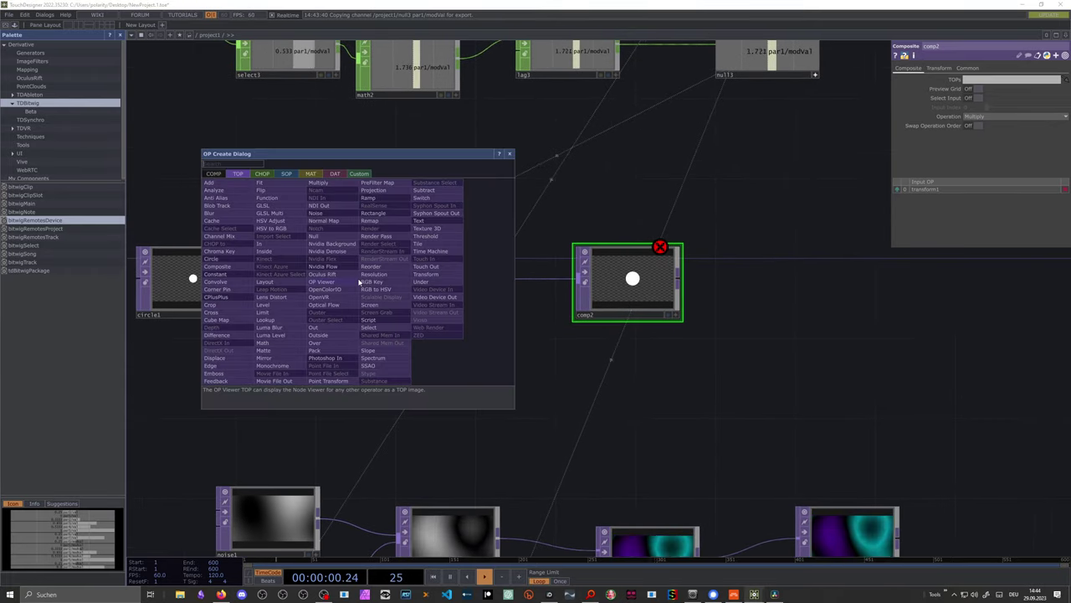
pyautogui.click(225, 380)
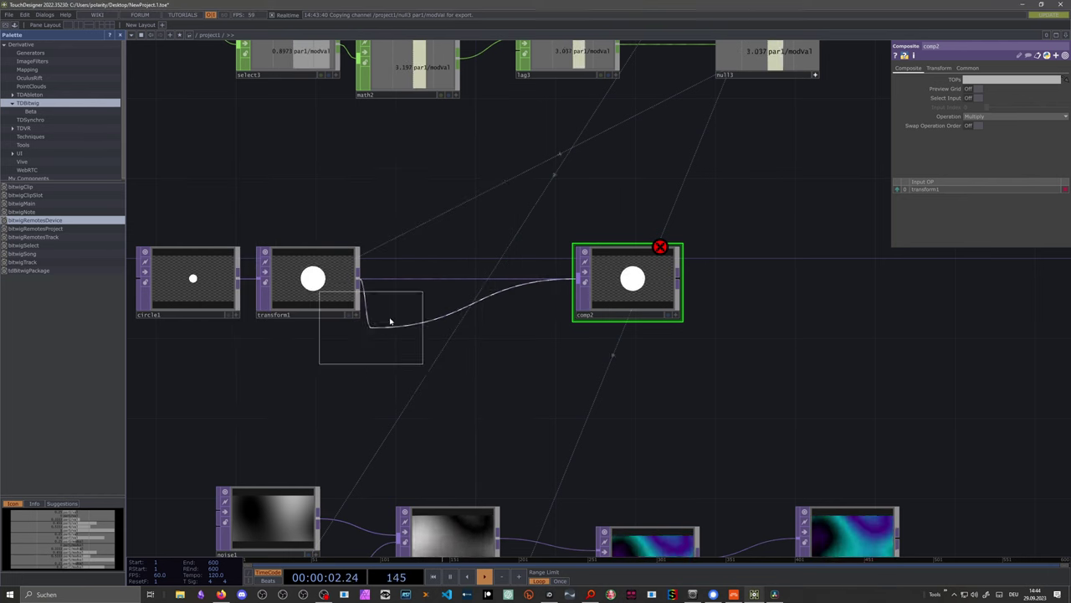
pyautogui.click(445, 178)
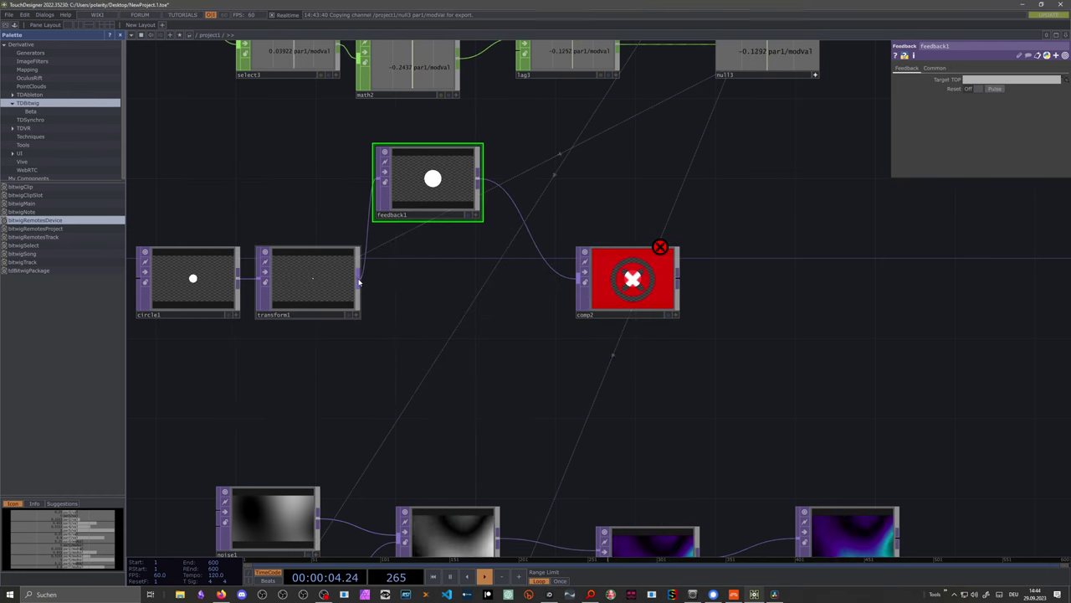
pyautogui.moveTo(360, 281); pyautogui.dragTo(584, 280)
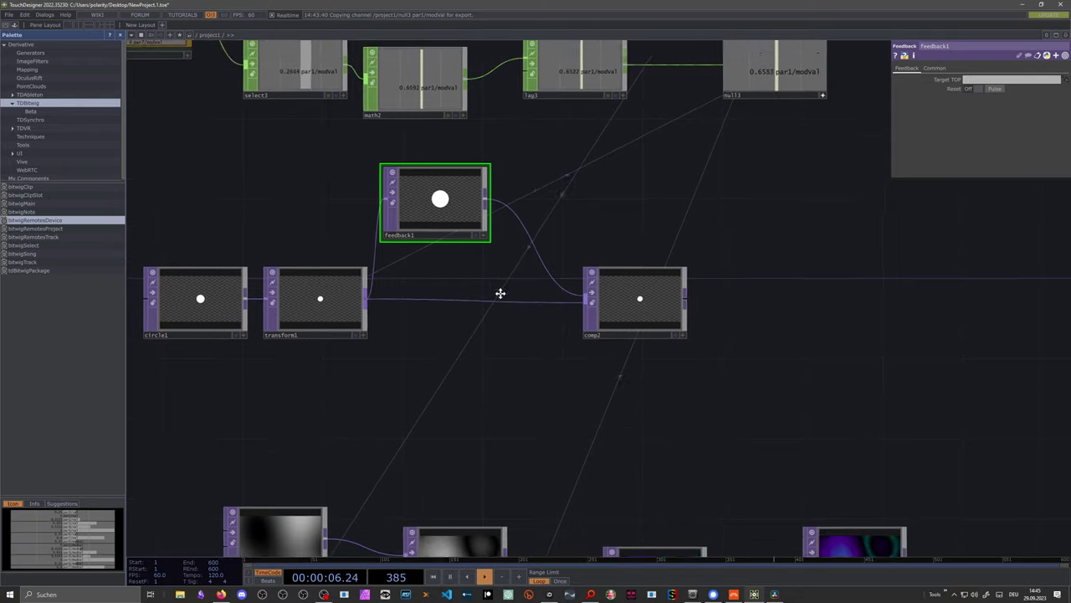
pyautogui.moveTo(500, 293); pyautogui.dragTo(506, 329)
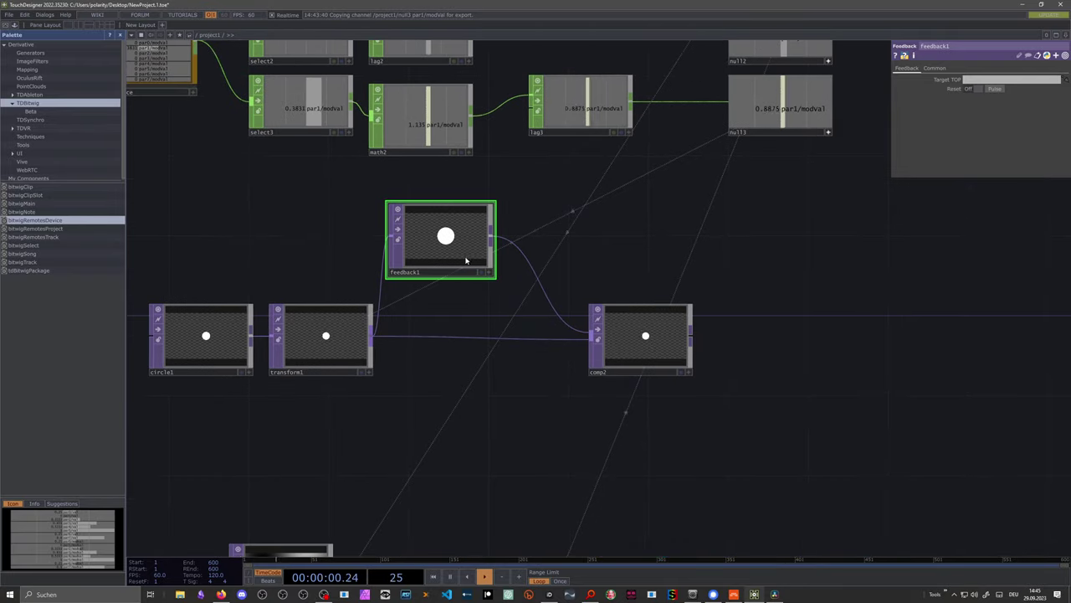
# Set comp2's compositing operation to Over
pyautogui.click(598, 358)
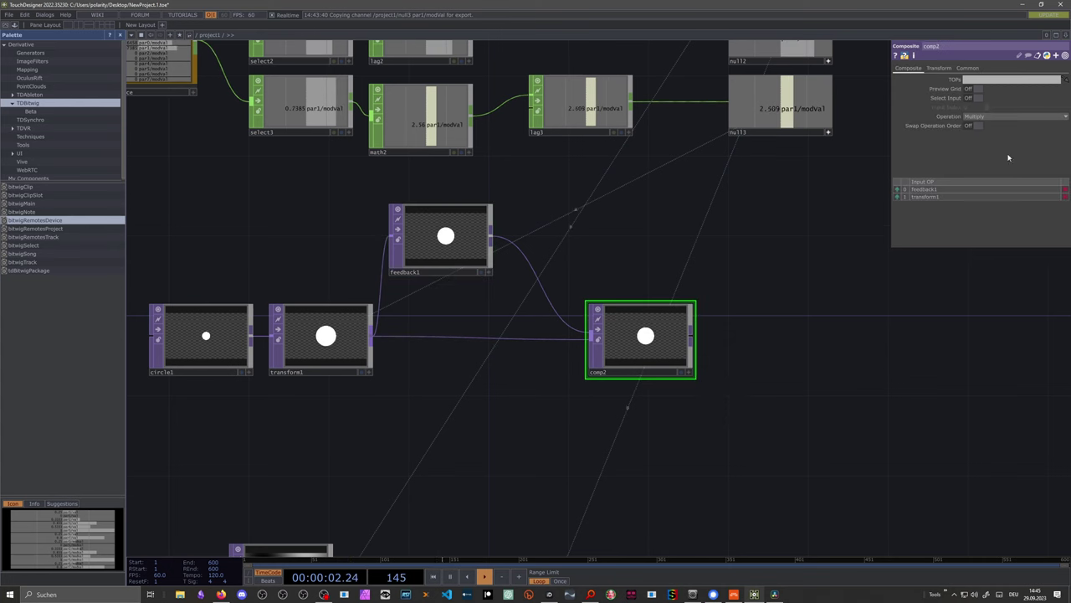
pyautogui.click(969, 117)
pyautogui.click(1023, 192)
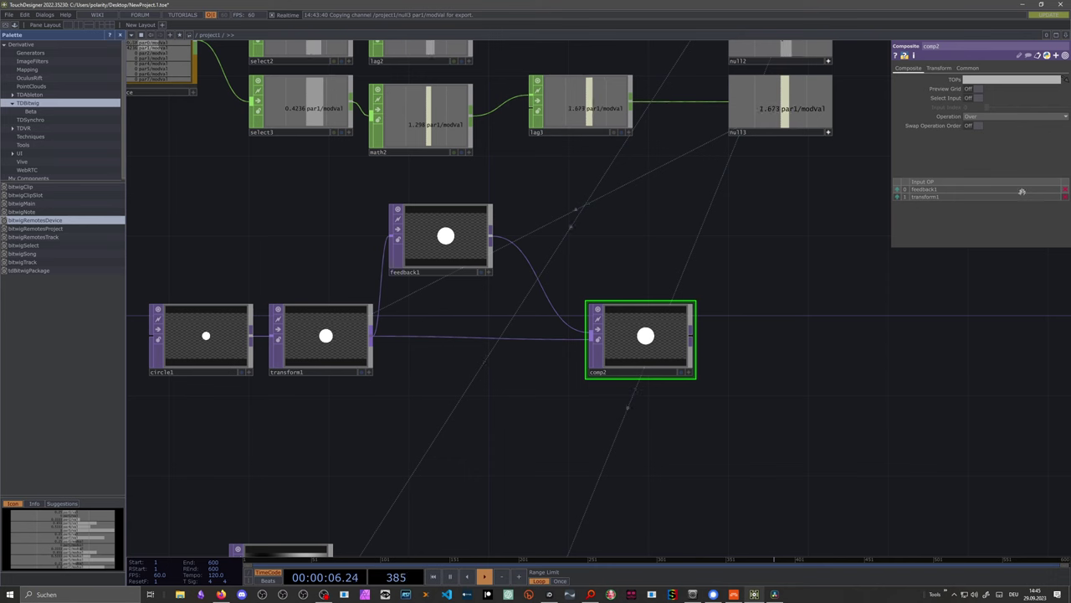
# Move feedback1 slightly right and insert a Level TOP between it and comp2
pyautogui.moveTo(502, 311); pyautogui.dragTo(509, 327)
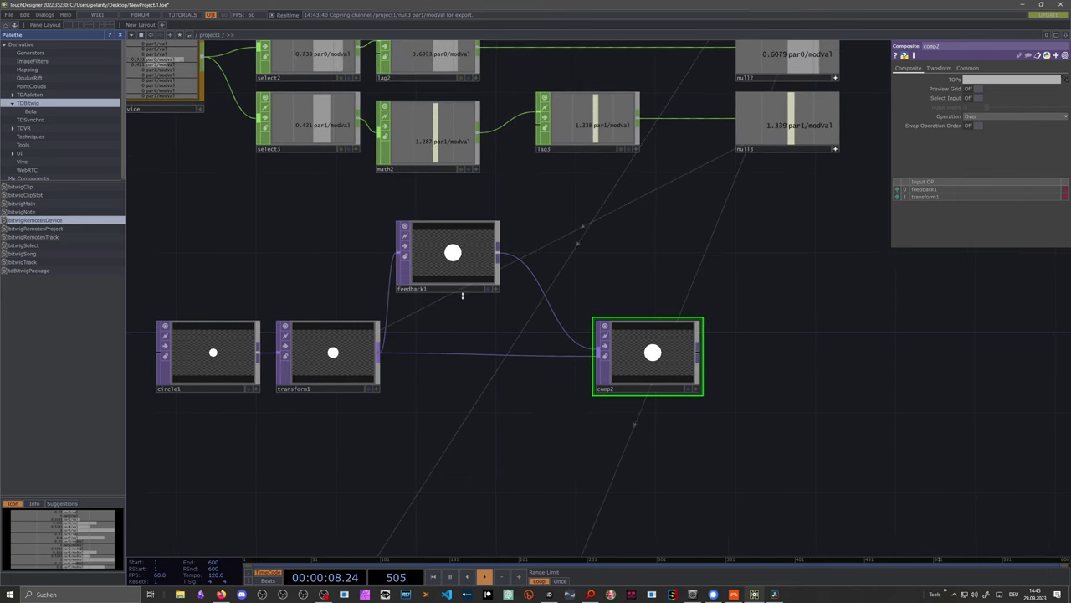
pyautogui.moveTo(456, 290); pyautogui.dragTo(475, 291)
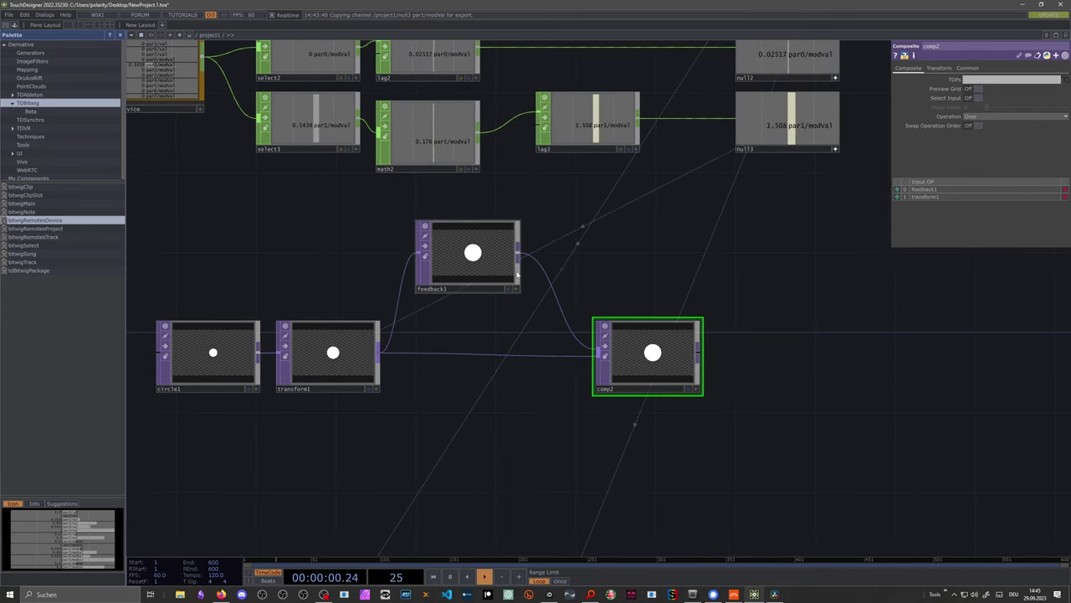
pyautogui.click(559, 275)
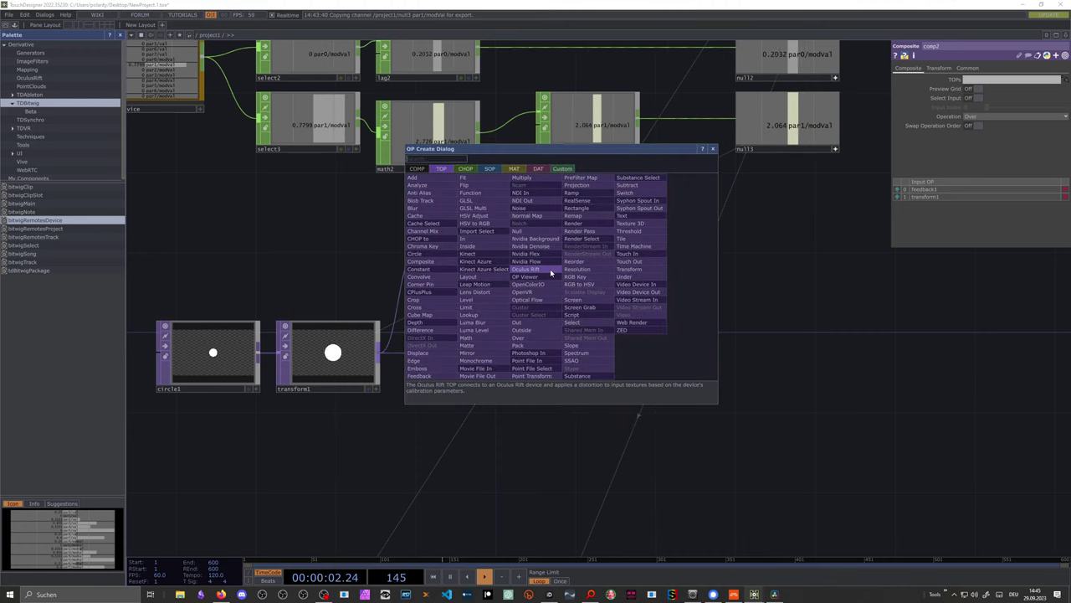
pyautogui.write('level')
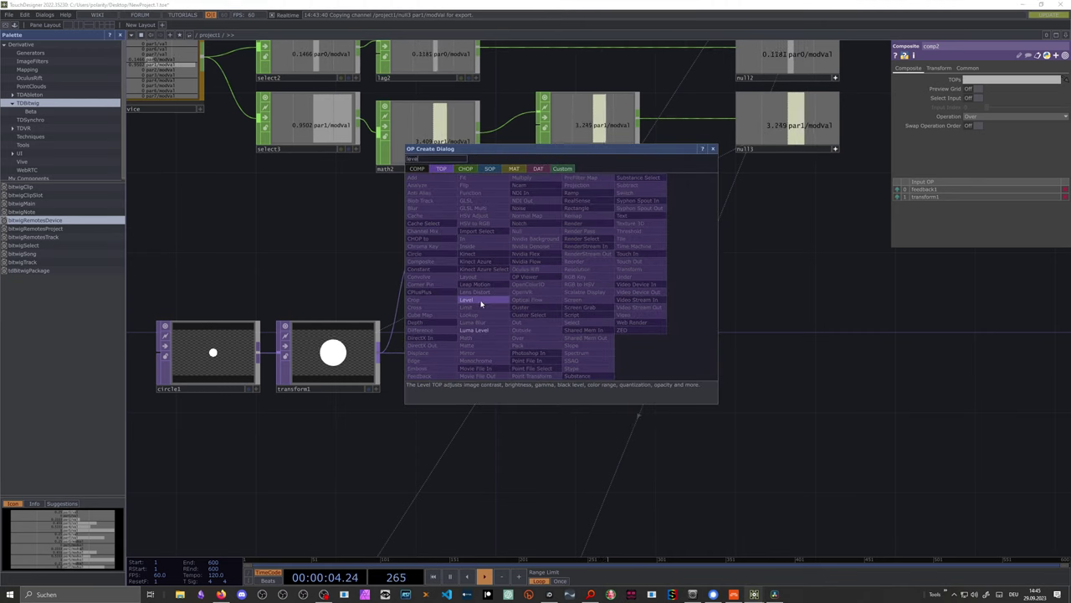
pyautogui.click(481, 304)
pyautogui.click(619, 240)
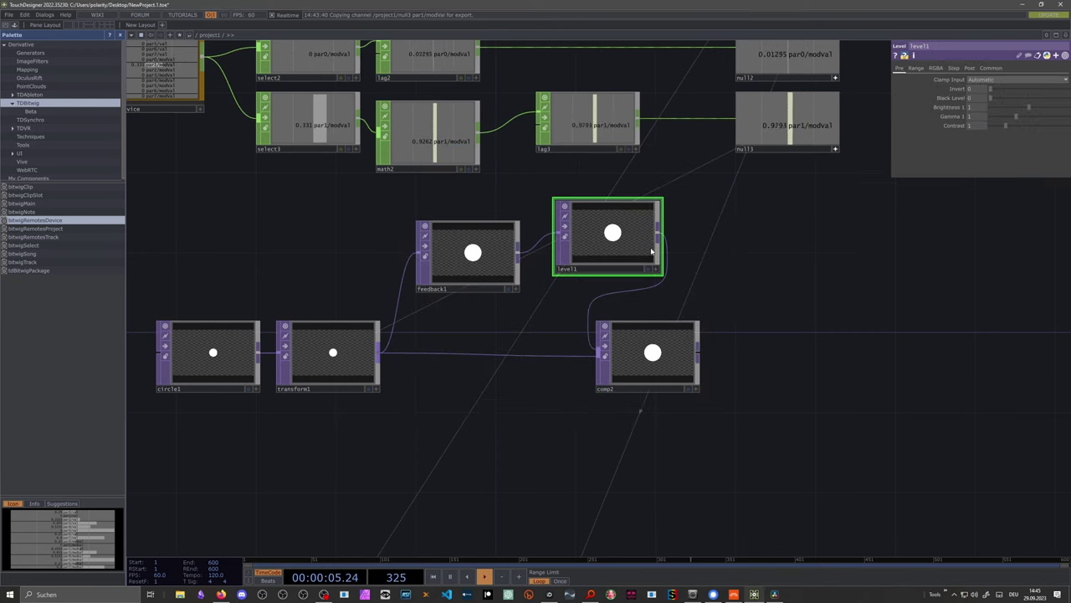
# Lower level1's post Opacity to 0.489 and display comp2 as the network background
pyautogui.click(971, 68)
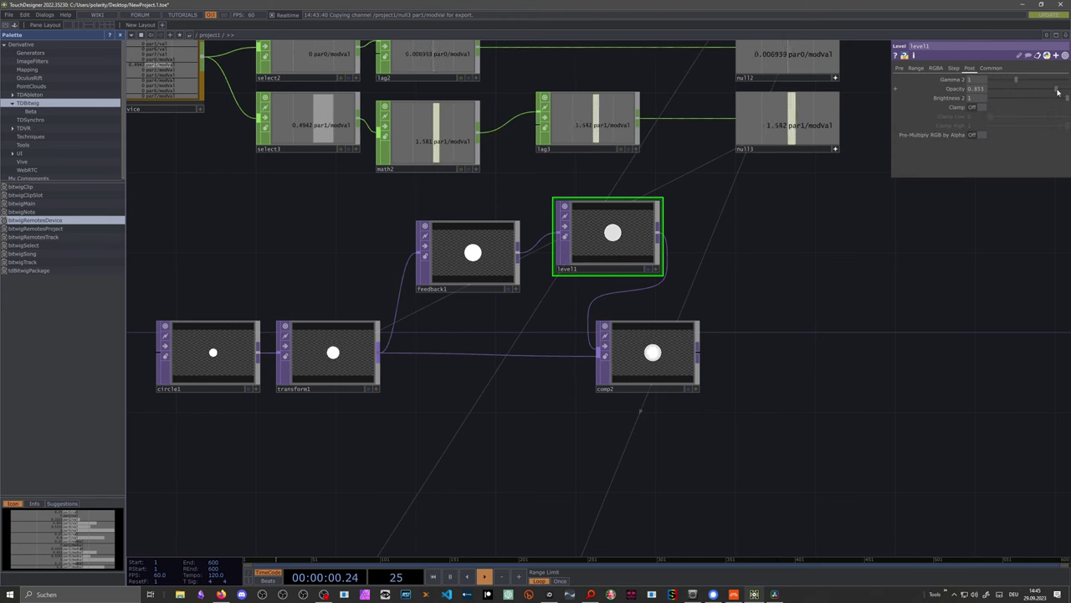
pyautogui.click(690, 388)
pyautogui.moveTo(897, 197); pyautogui.dragTo(810, 227)
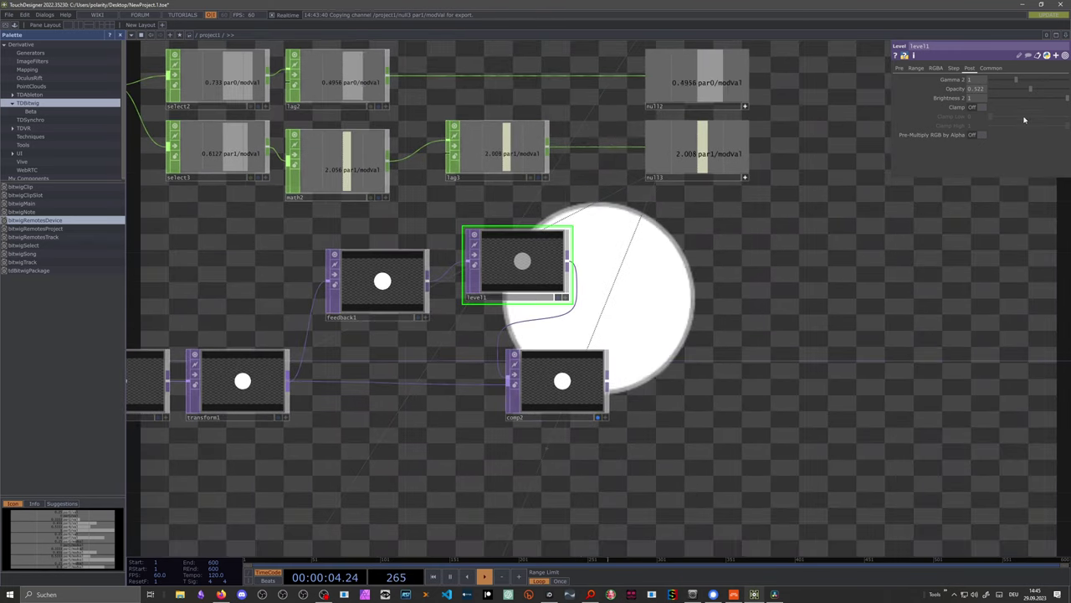
pyautogui.moveTo(1030, 89)
pyautogui.mouseDown()
pyautogui.moveTo(1000, 95)
pyautogui.moveTo(1031, 92)
pyautogui.mouseUp()
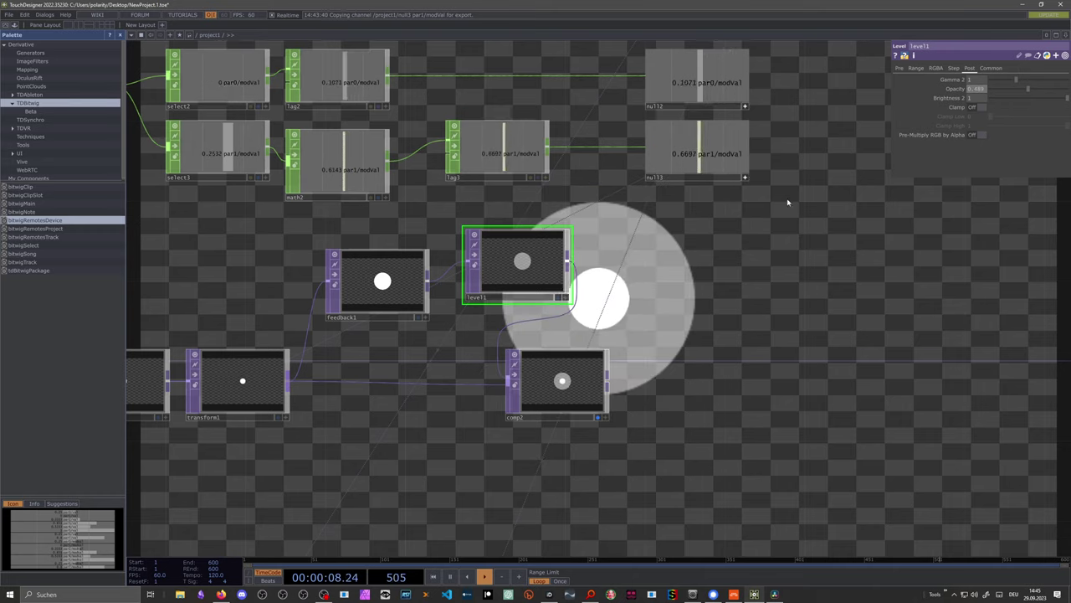
# Move feedback1 and level1 closer to the circle chain, then shift the whole circle group down towards the noise network
pyautogui.moveTo(717, 230); pyautogui.dragTo(751, 249)
pyautogui.scroll(-3, 749, 251)
pyautogui.moveTo(456, 268); pyautogui.dragTo(406, 306)
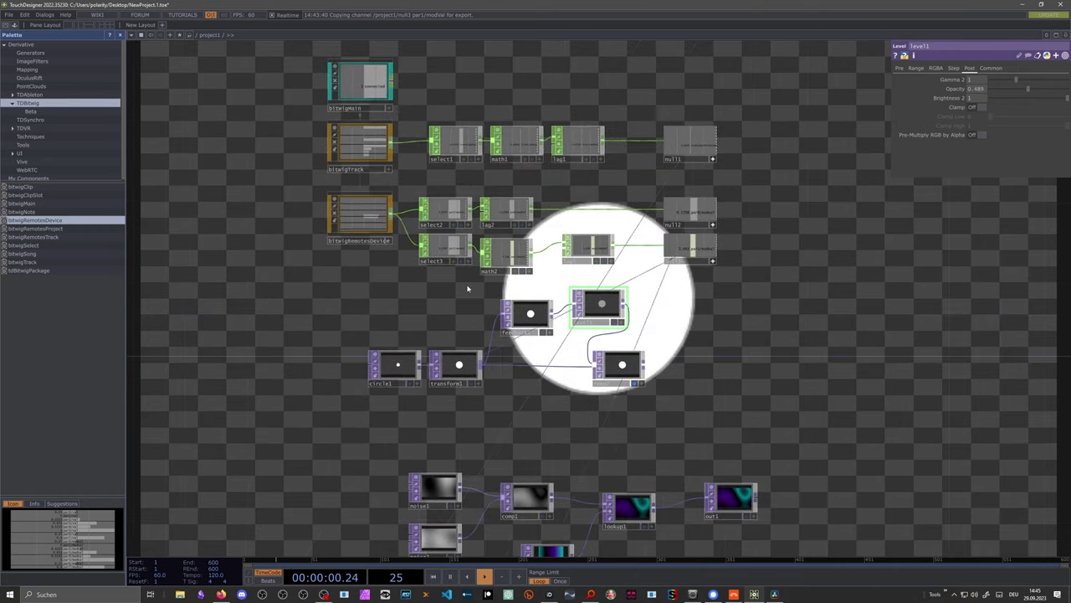
pyautogui.moveTo(523, 331); pyautogui.dragTo(513, 352)
pyautogui.moveTo(580, 321); pyautogui.dragTo(566, 343)
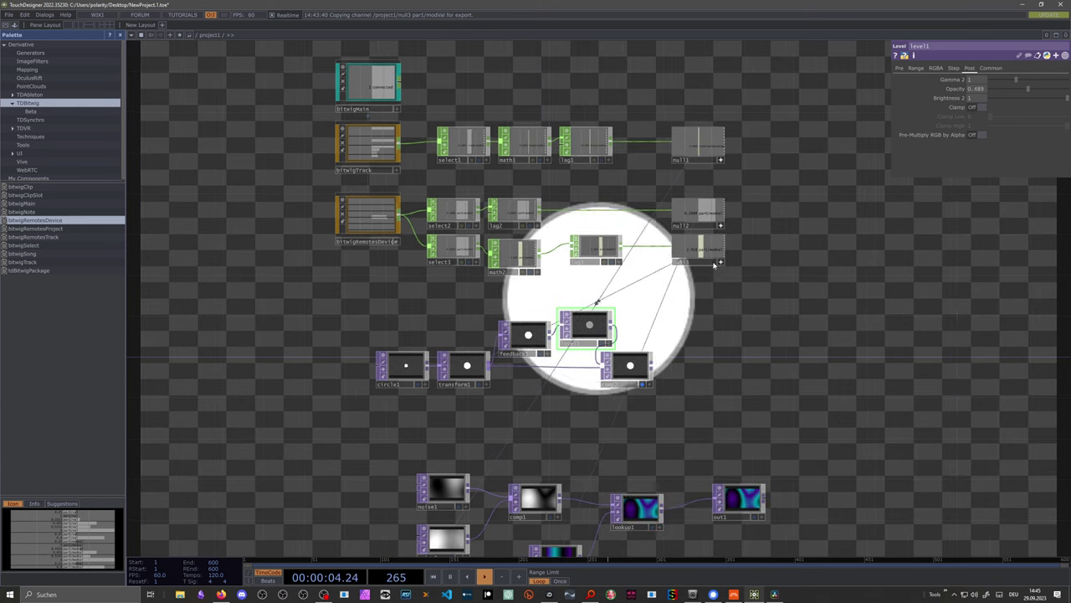
pyautogui.scroll(-2, 591, 295)
pyautogui.moveTo(643, 372); pyautogui.dragTo(409, 326, button='right')
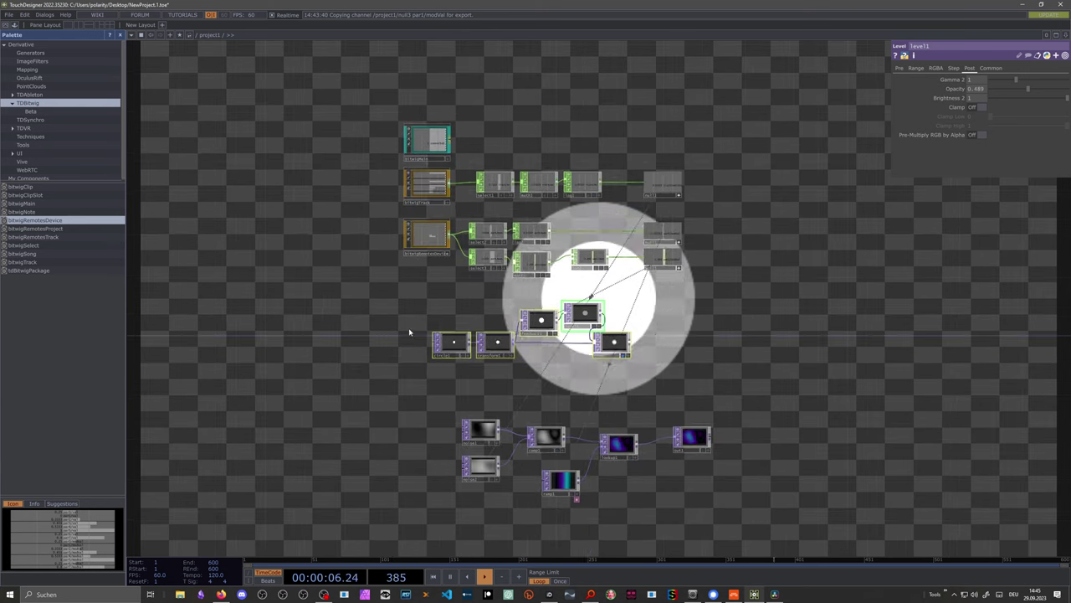
pyautogui.moveTo(454, 352); pyautogui.dragTo(453, 389)
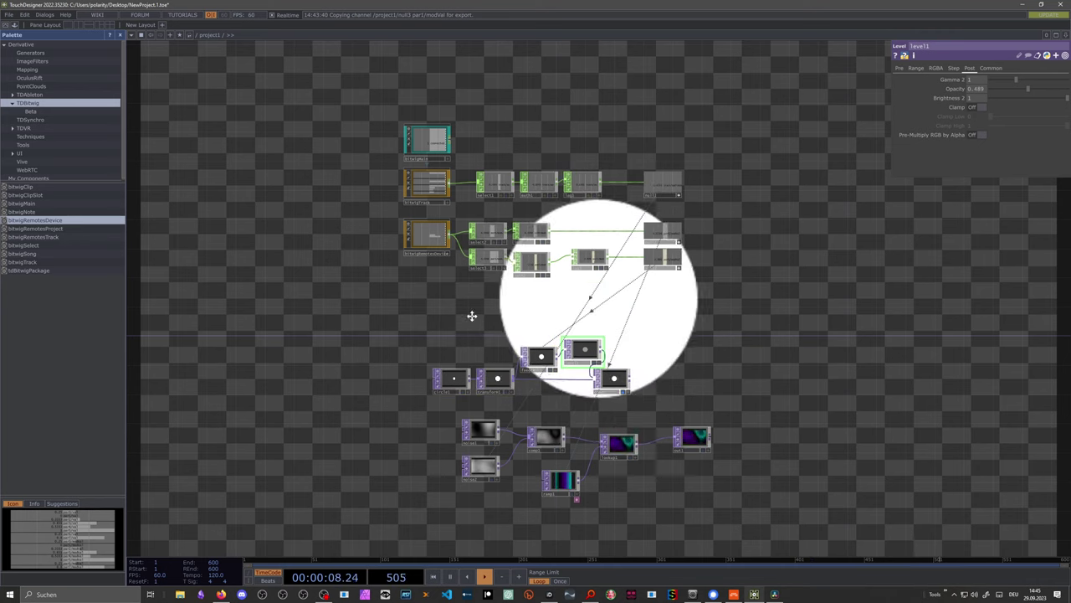
pyautogui.moveTo(471, 313); pyautogui.dragTo(448, 259)
# Switch to Bitwig Studio, add a Random modulator to the Poly Grid device and expand its settings
pyautogui.click(733, 594)
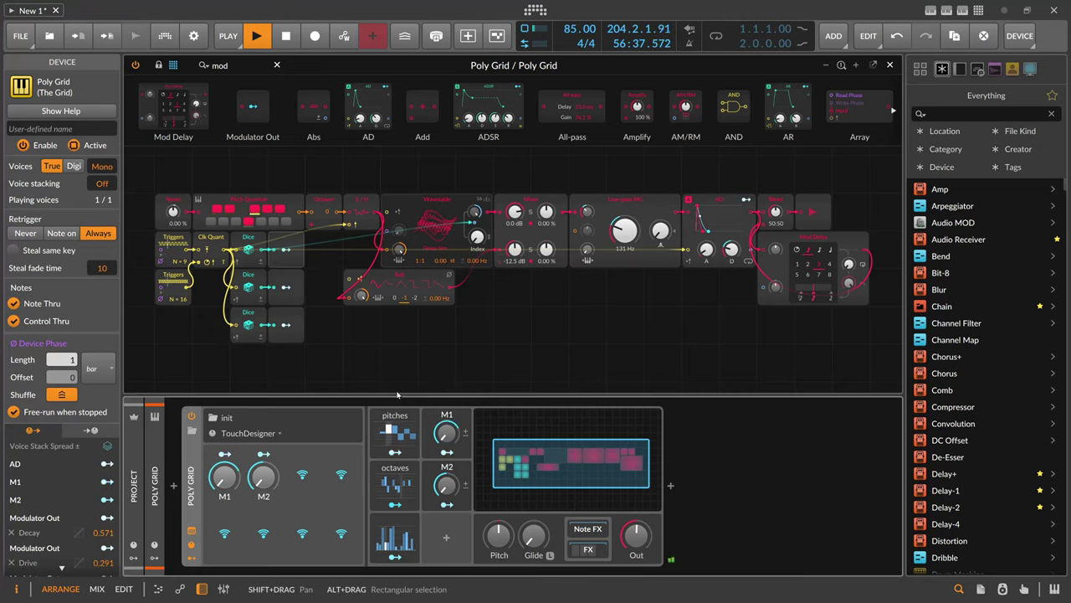
pyautogui.click(446, 540)
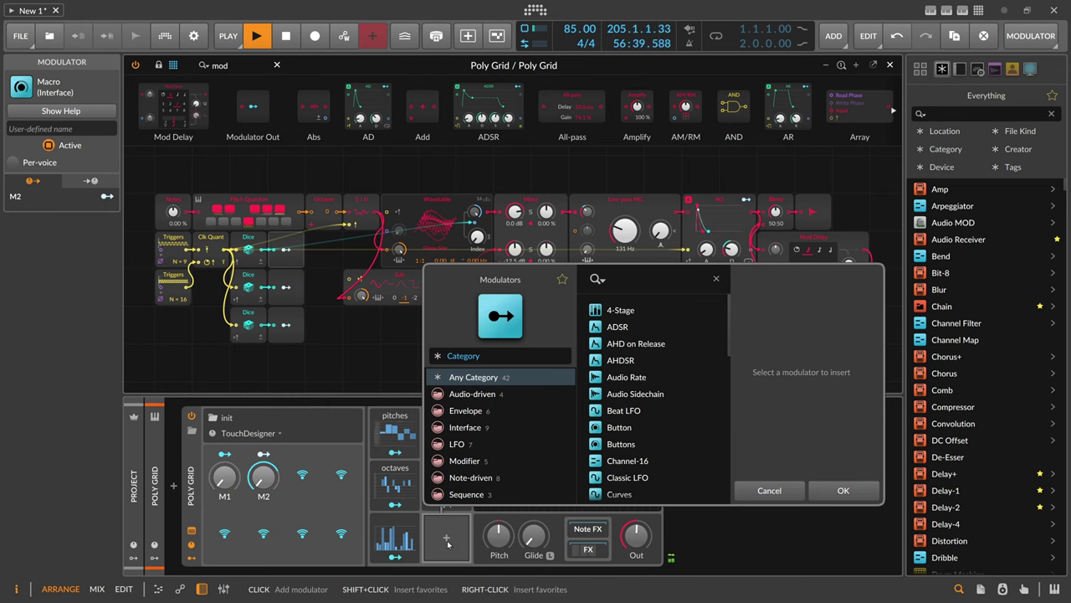
pyautogui.write('rand')
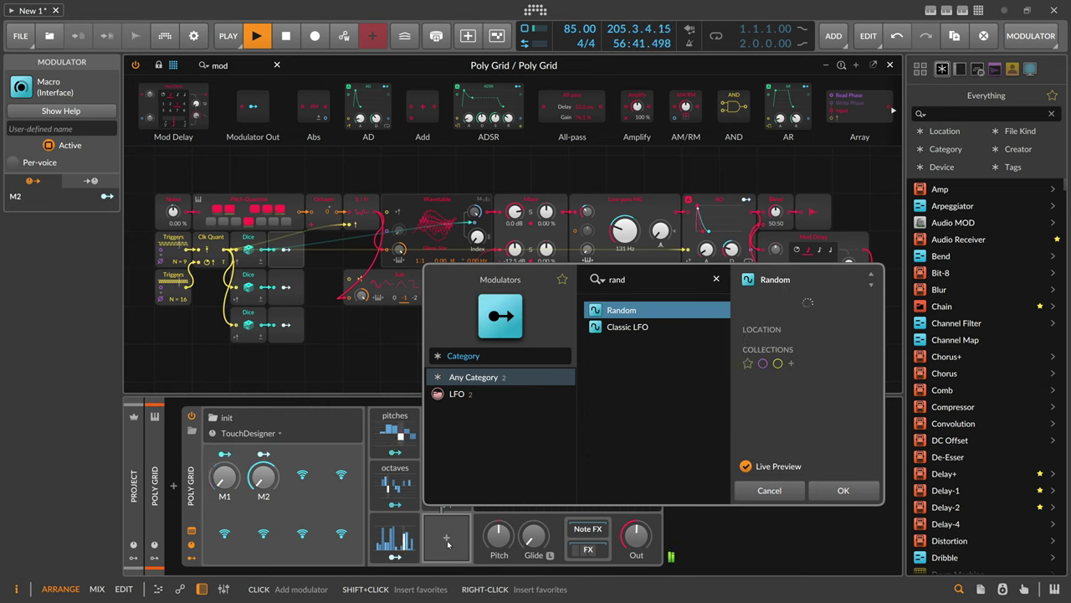
pyautogui.press('Return')
pyautogui.click(447, 541)
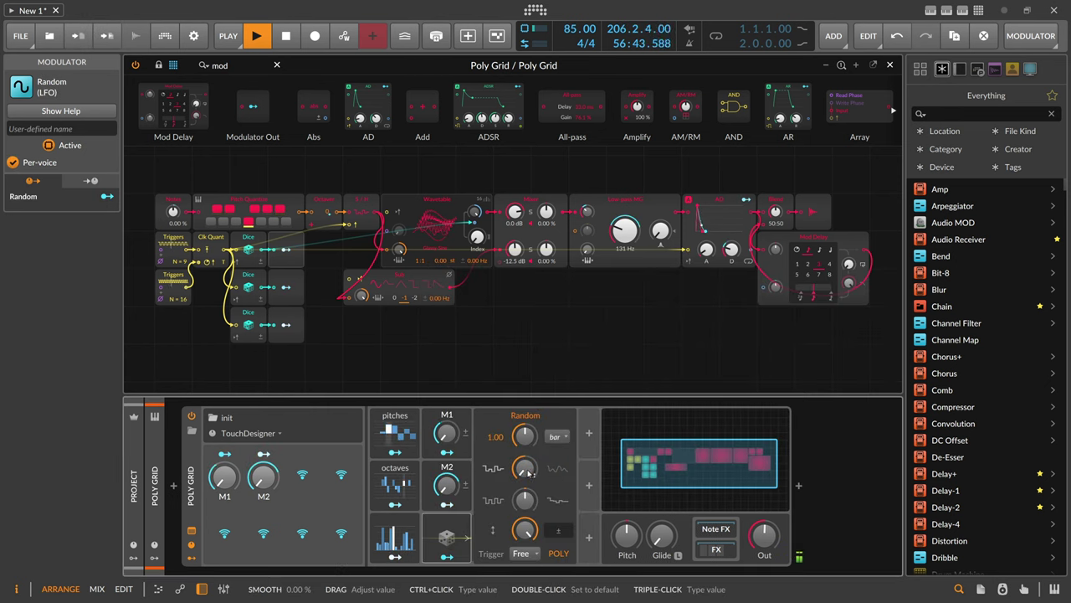
# Review the Random modulator's timebase options and set its trigger mode to Sync
pyautogui.click(553, 437)
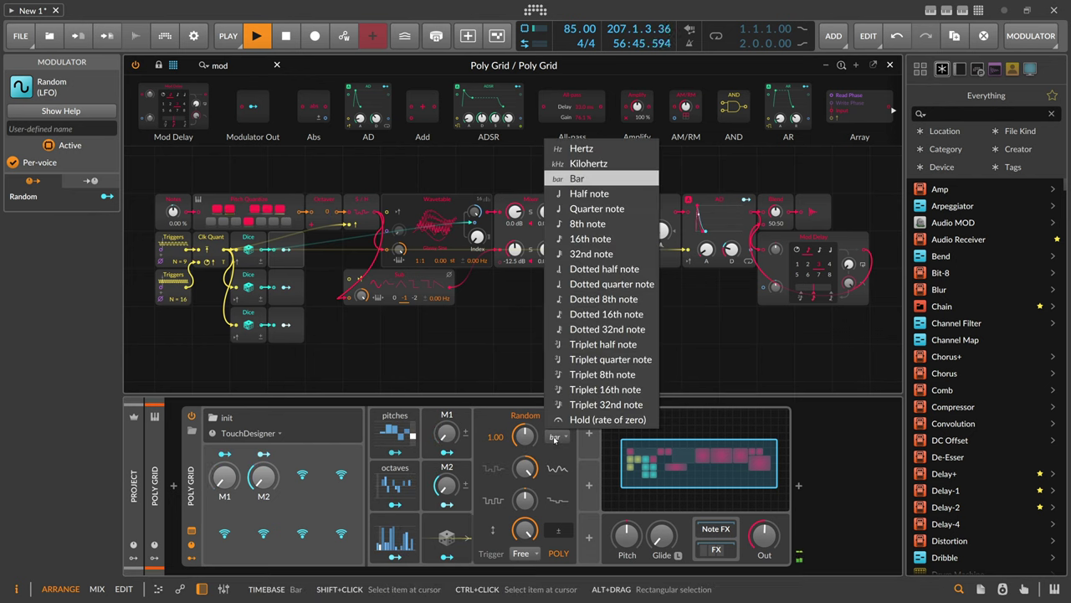
pyautogui.click(551, 441)
pyautogui.click(537, 554)
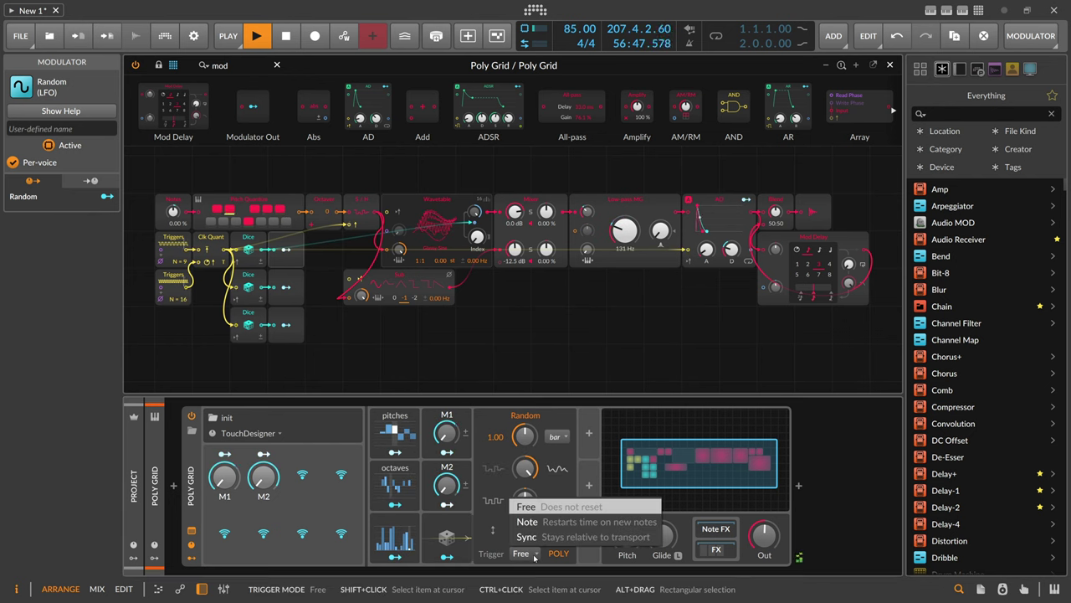
pyautogui.click(547, 541)
pyautogui.click(554, 436)
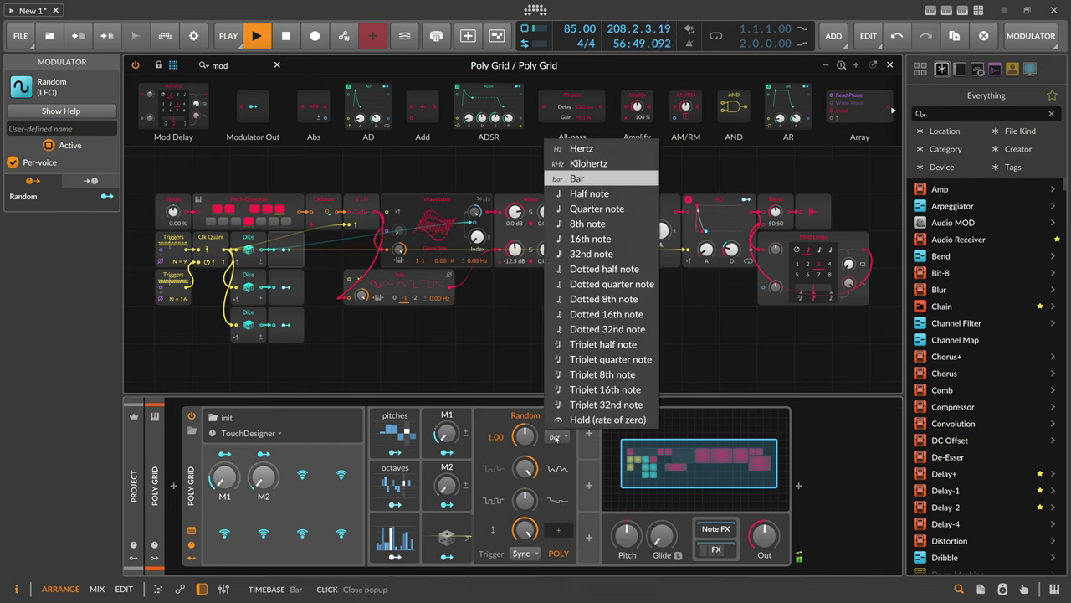
pyautogui.click(548, 447)
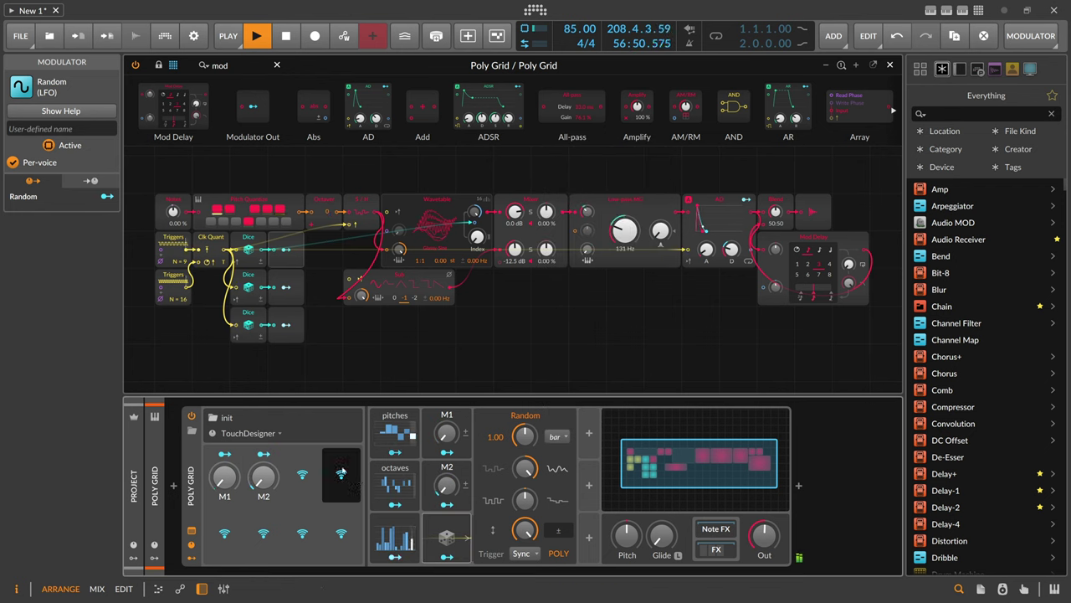
# Add a Macro modulator in the free slot beside the Random modulator and name it M3
pyautogui.click(589, 435)
pyautogui.write('mac')
pyautogui.press('Return')
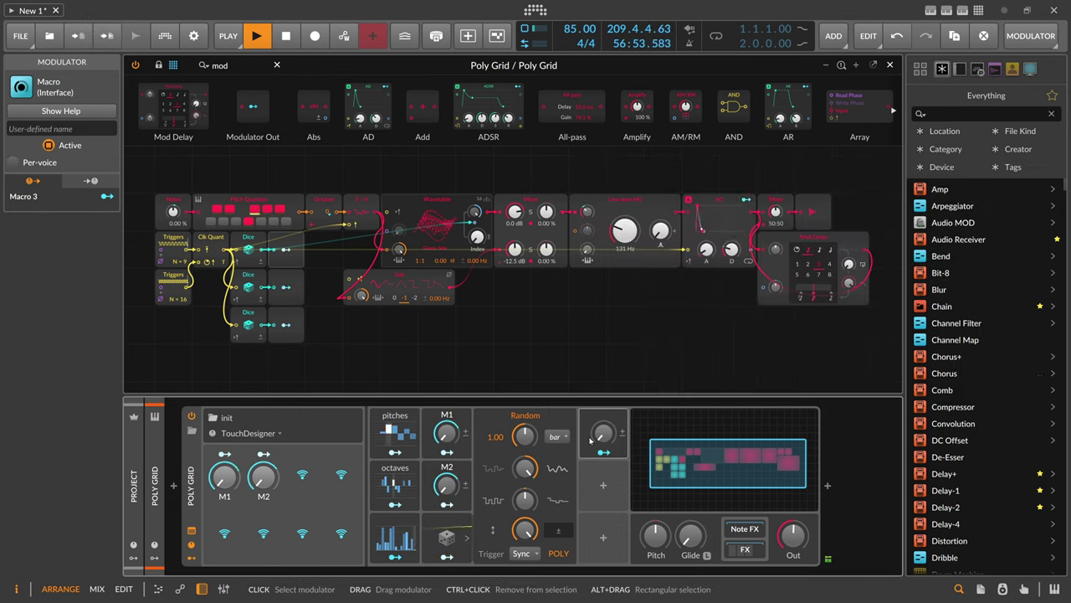
pyautogui.click(595, 416)
pyautogui.write('M')
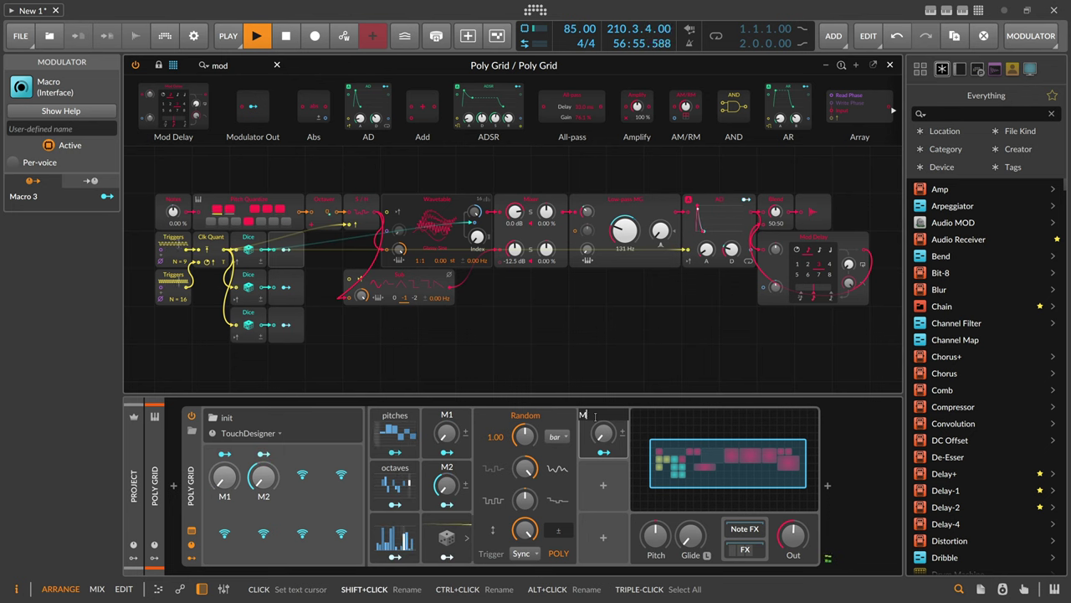
pyautogui.write('3')
pyautogui.press('Return')
# Add another Macro modulator below M3 and name it M4
pyautogui.click(603, 483)
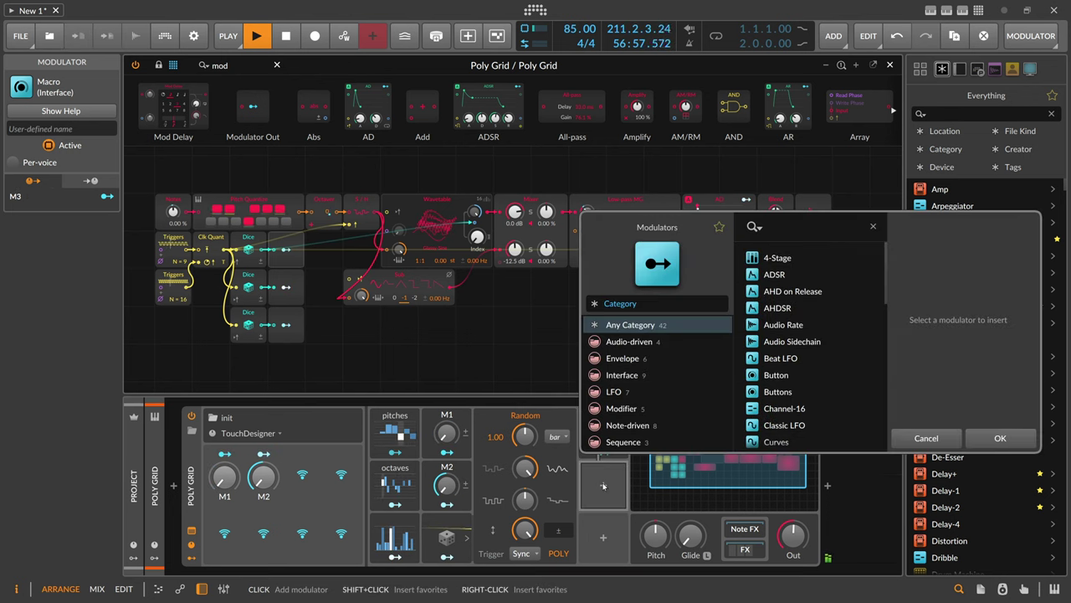
pyautogui.write('ac')
pyautogui.press('Return')
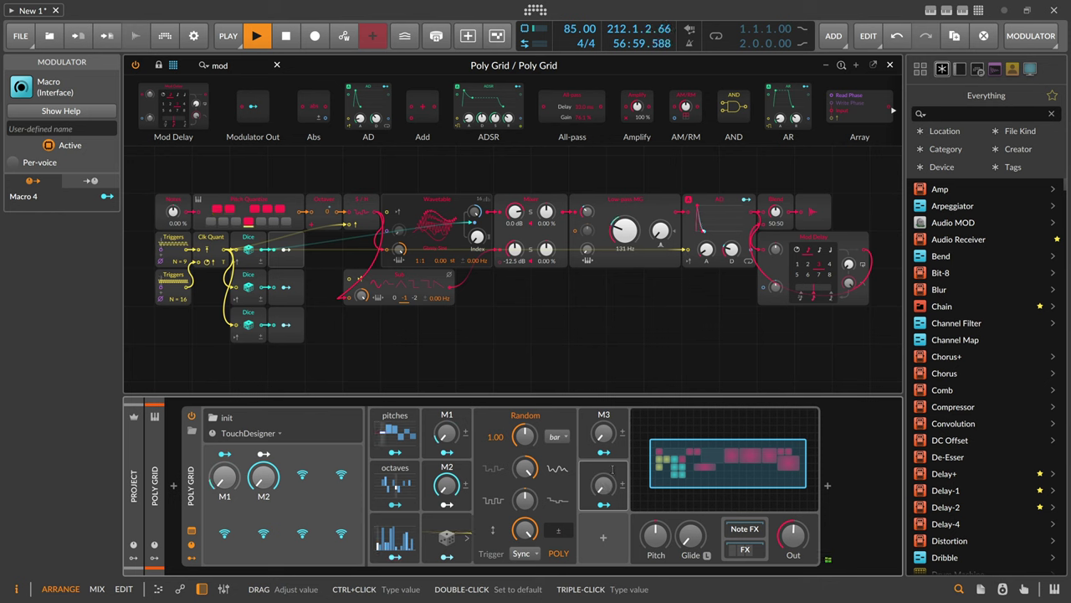
pyautogui.click(612, 469)
pyautogui.write('M4')
pyautogui.press('Return')
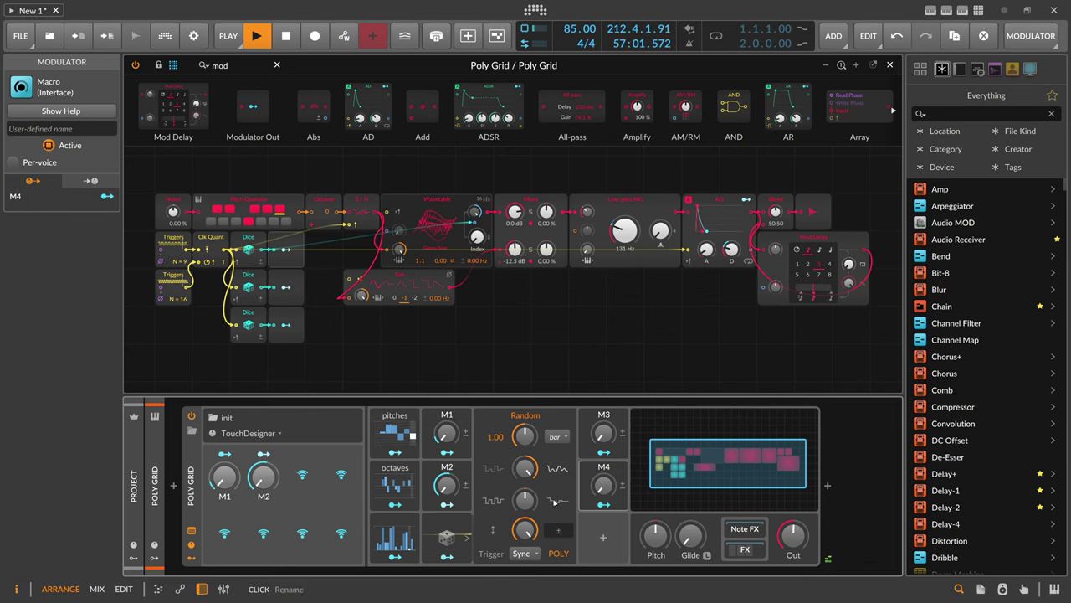
# Route the Random modulator to M3 at 1.000, and duplicate it to modulate M4 at 1.000
pyautogui.click(447, 557)
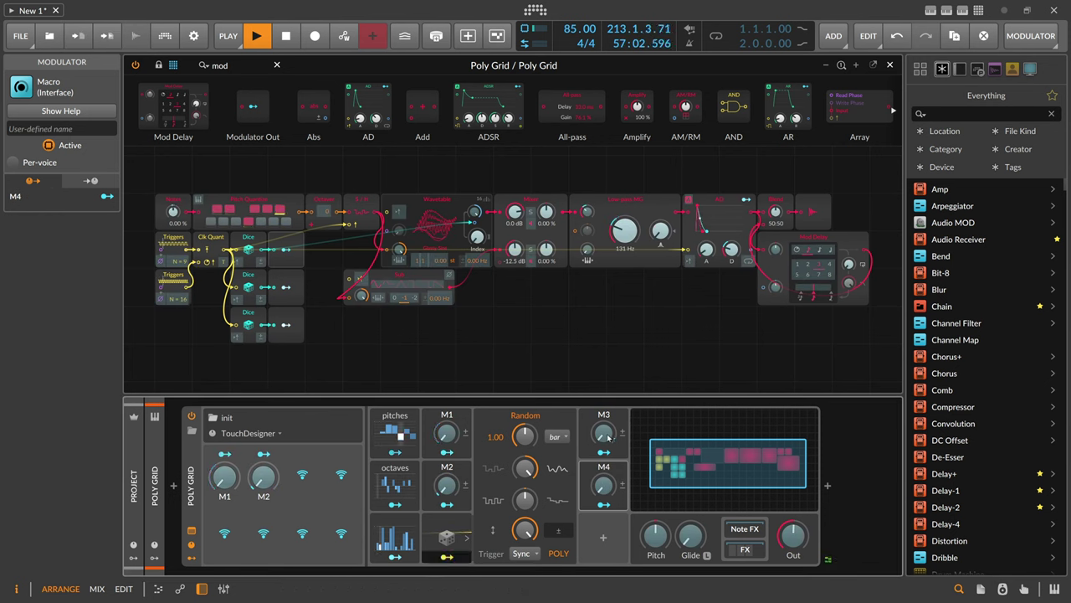
pyautogui.rightClick(453, 561)
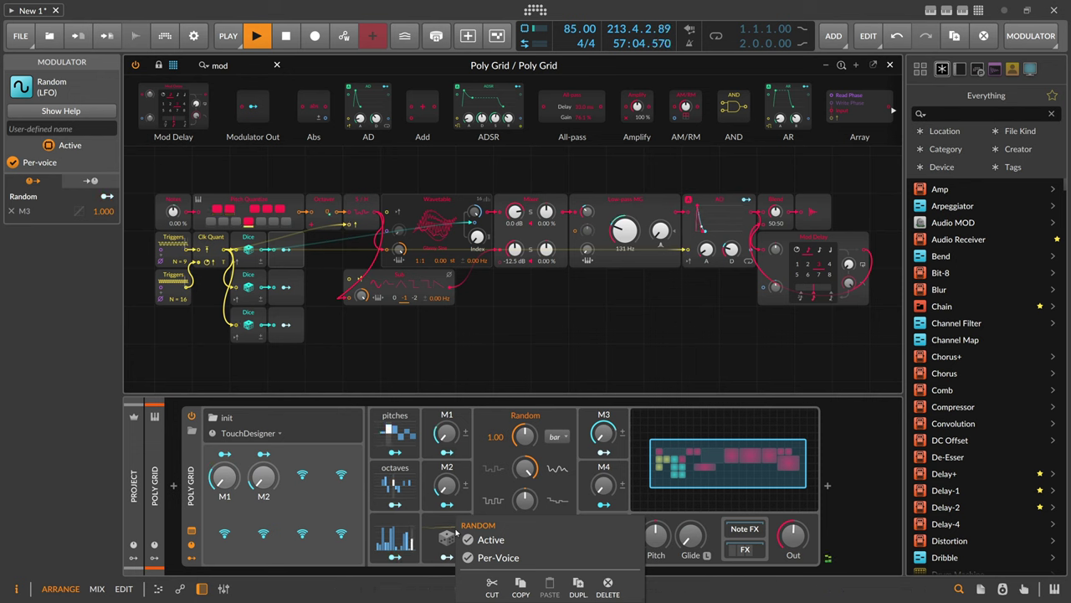
pyautogui.click(578, 586)
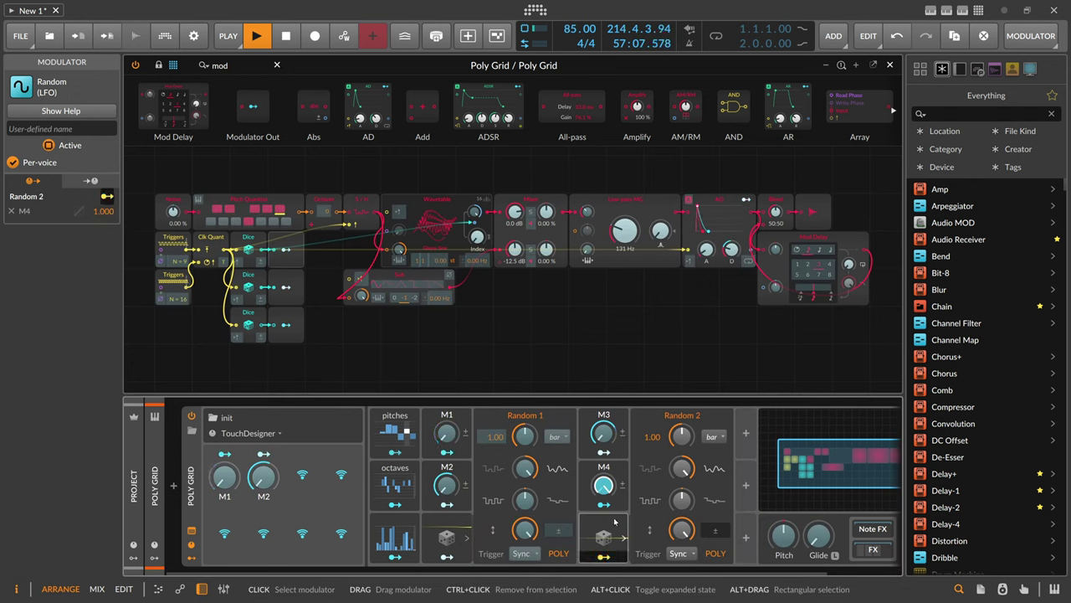
pyautogui.click(605, 557)
# Map M3 and M4 to the next two free slots of the TouchDesigner remote page
pyautogui.click(303, 490)
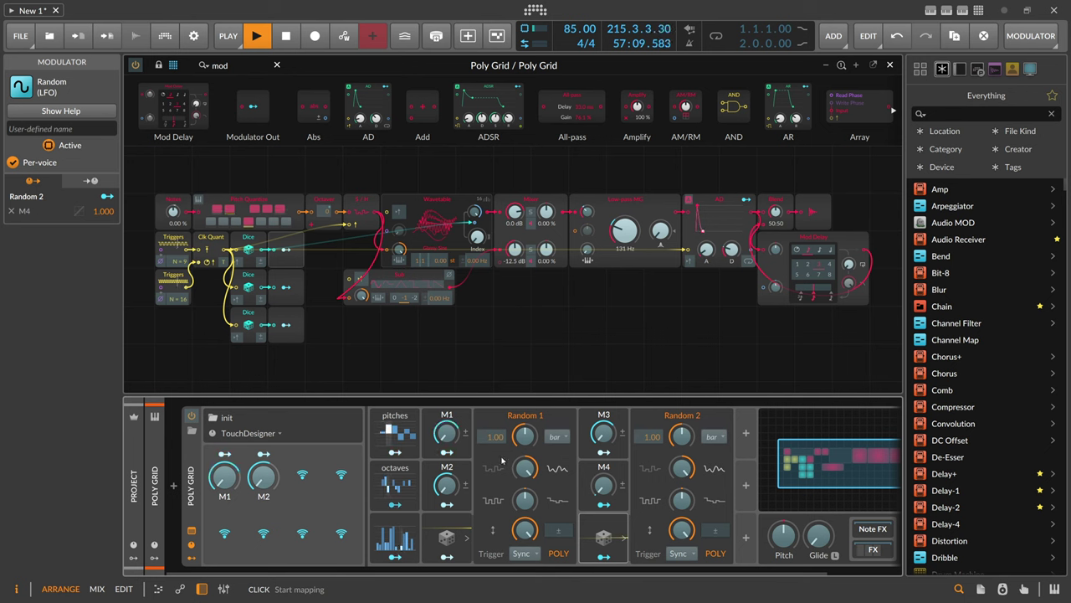
pyautogui.click(341, 475)
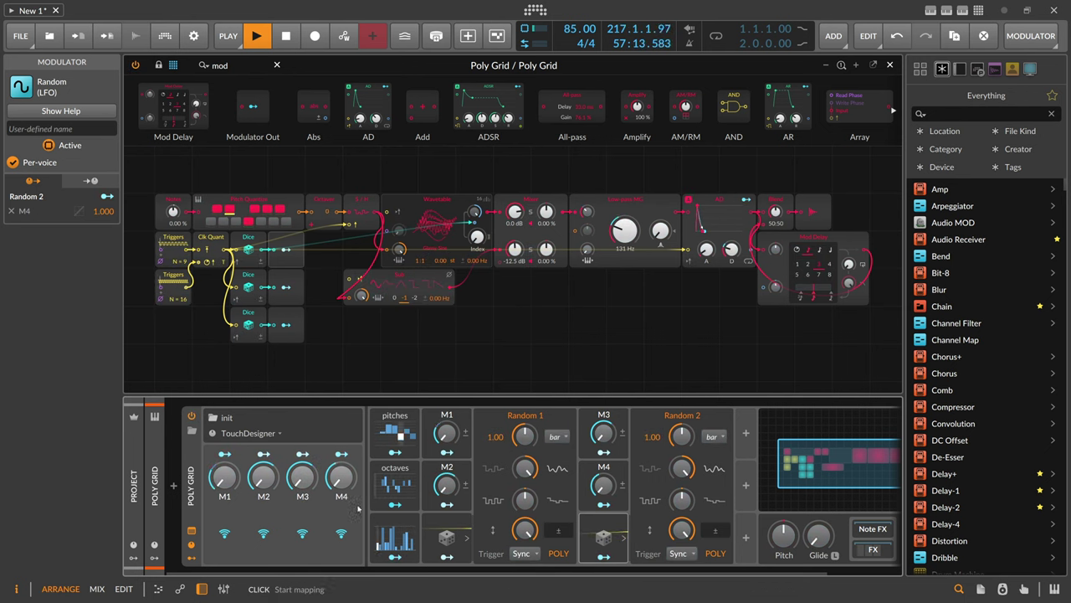
# Set the Random 1 timebase to Quarter note and the Random 2 timebase to Half note
pyautogui.click(557, 436)
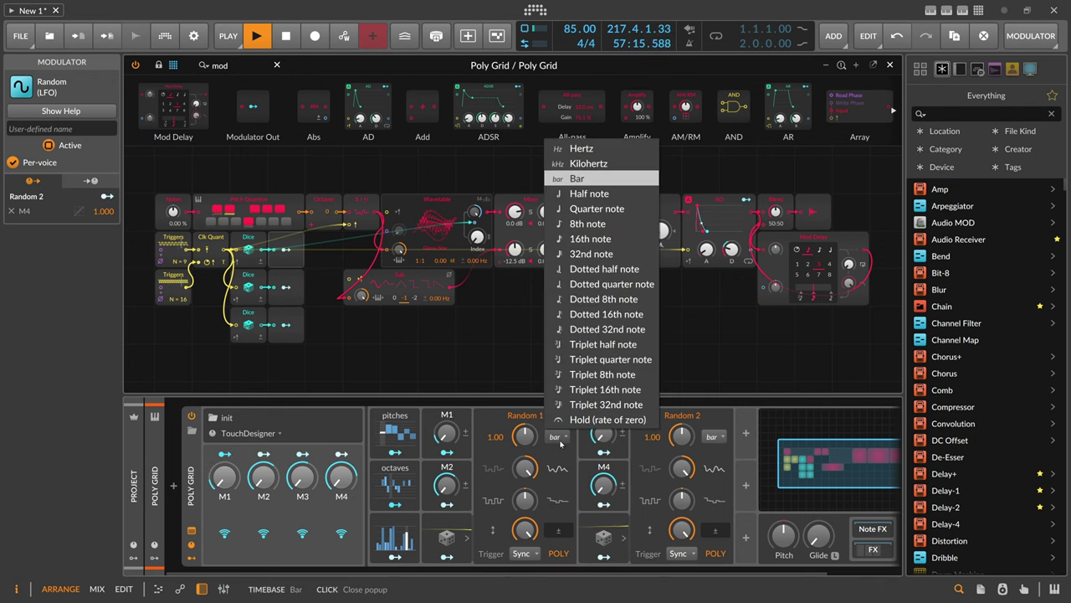
pyautogui.click(623, 207)
pyautogui.click(720, 436)
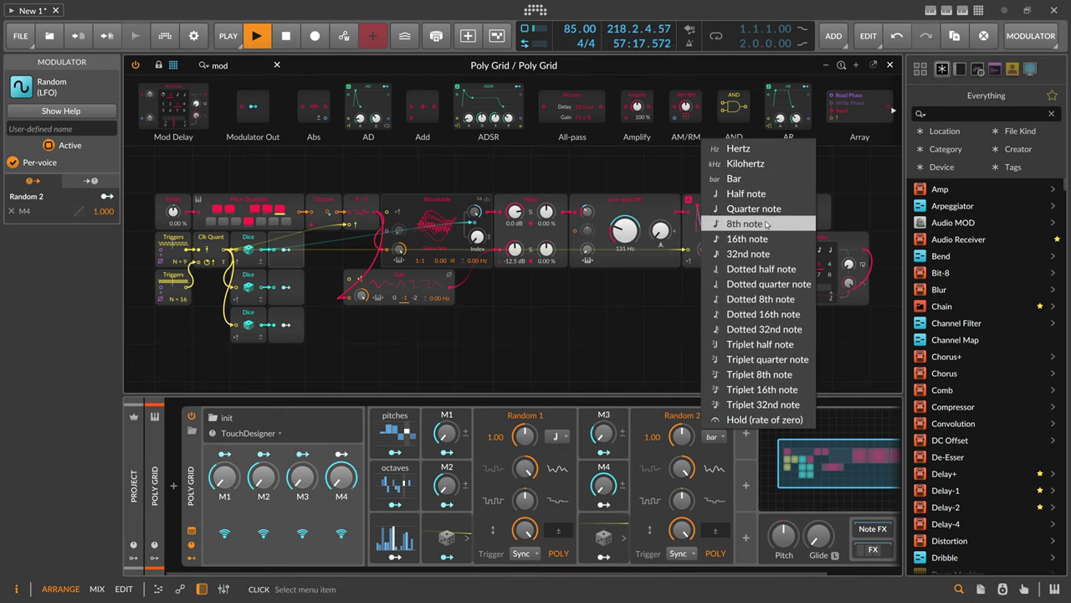
pyautogui.click(764, 193)
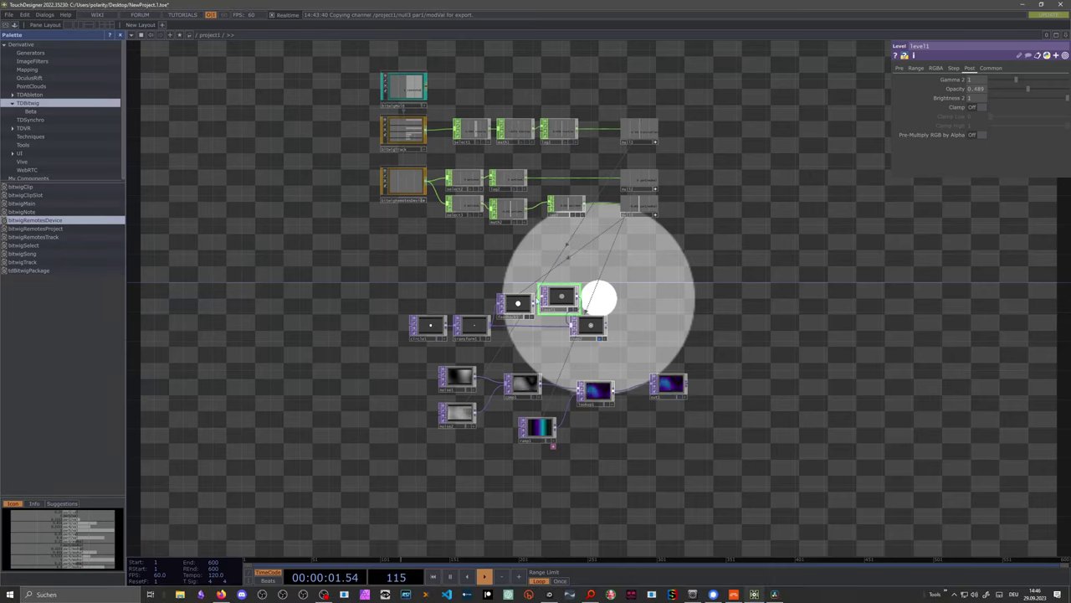
# Switch to TouchDesigner, duplicate the select3, math2, lag3 and null3 chain below itself, and set the copy's channel name to par2/modval
pyautogui.scroll(5, 549, 159)
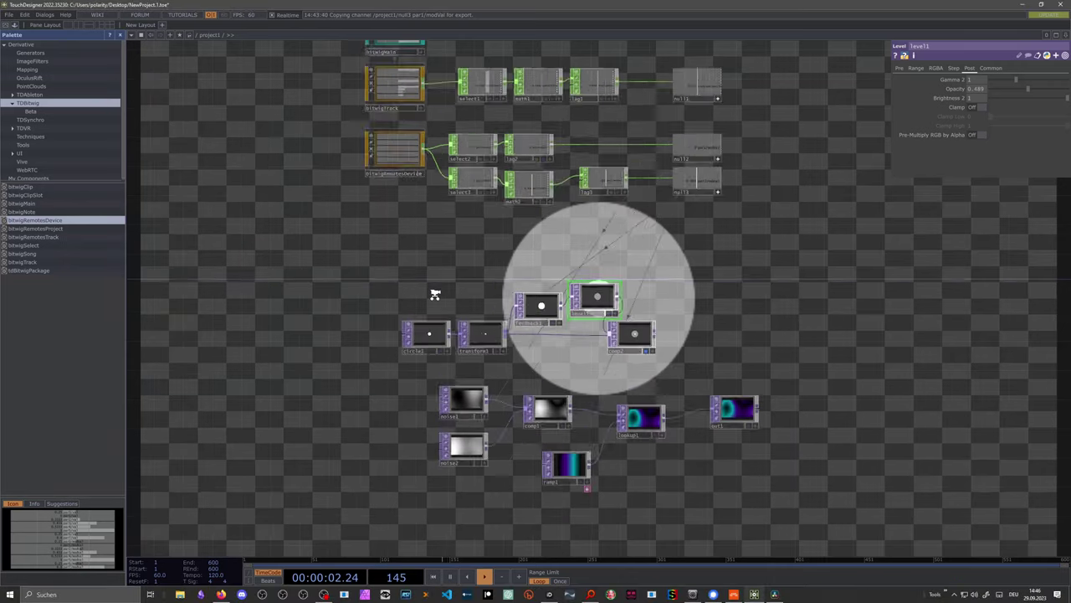
pyautogui.moveTo(797, 255); pyautogui.dragTo(765, 251)
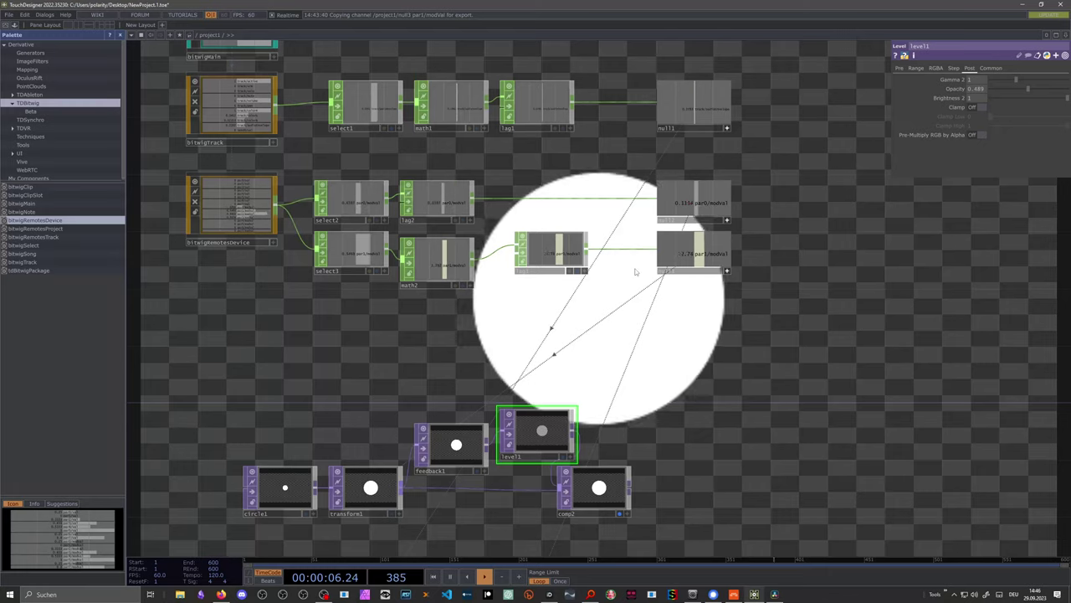
pyautogui.click(359, 269)
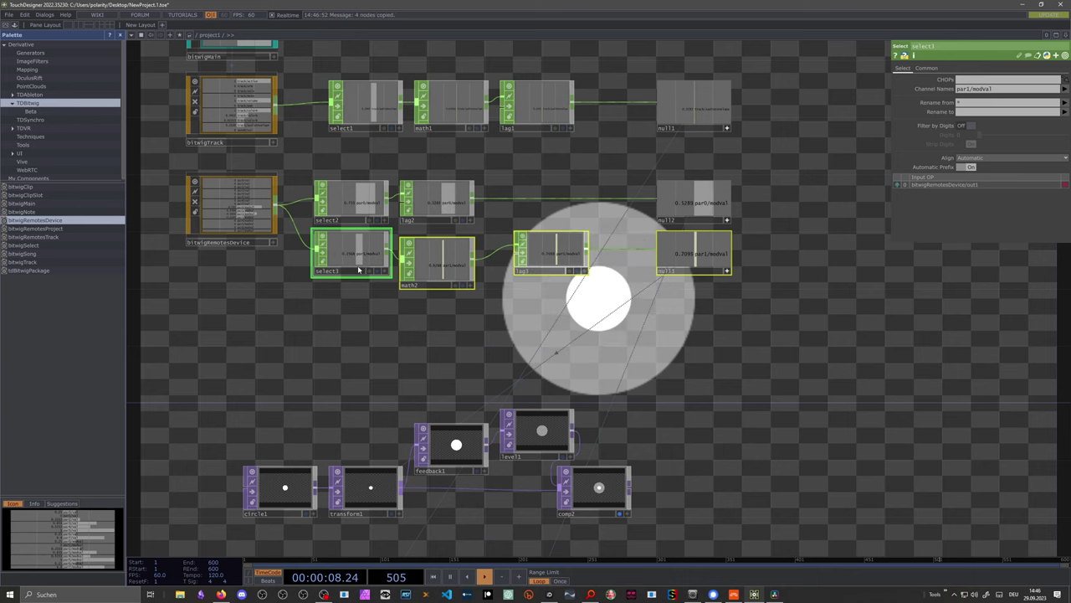
pyautogui.hotkey('ctrl', 'v')
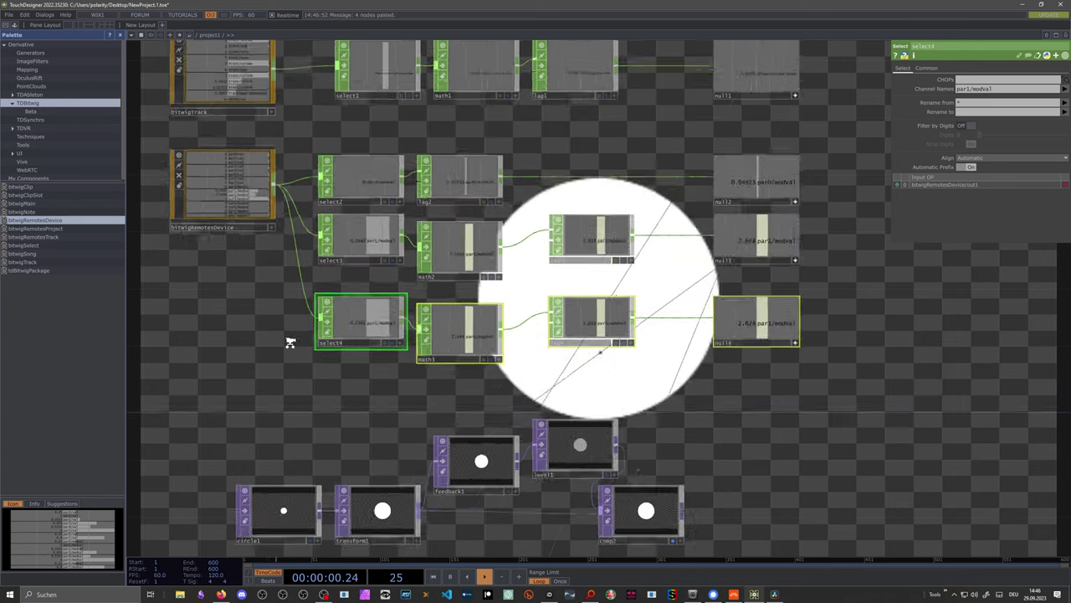
pyautogui.scroll(3, 287, 342)
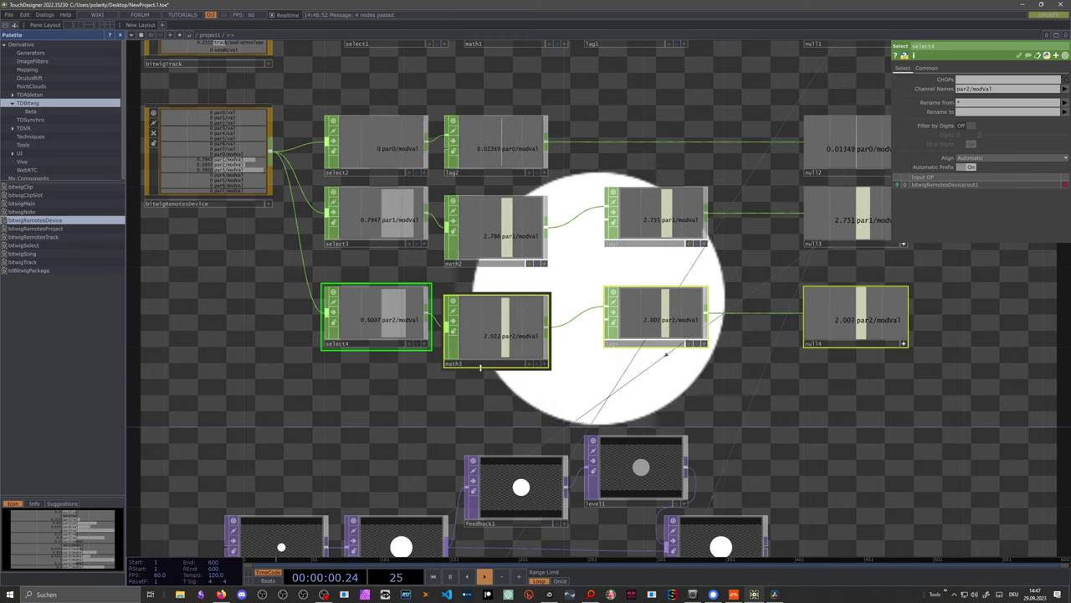
pyautogui.moveTo(481, 366); pyautogui.dragTo(486, 339)
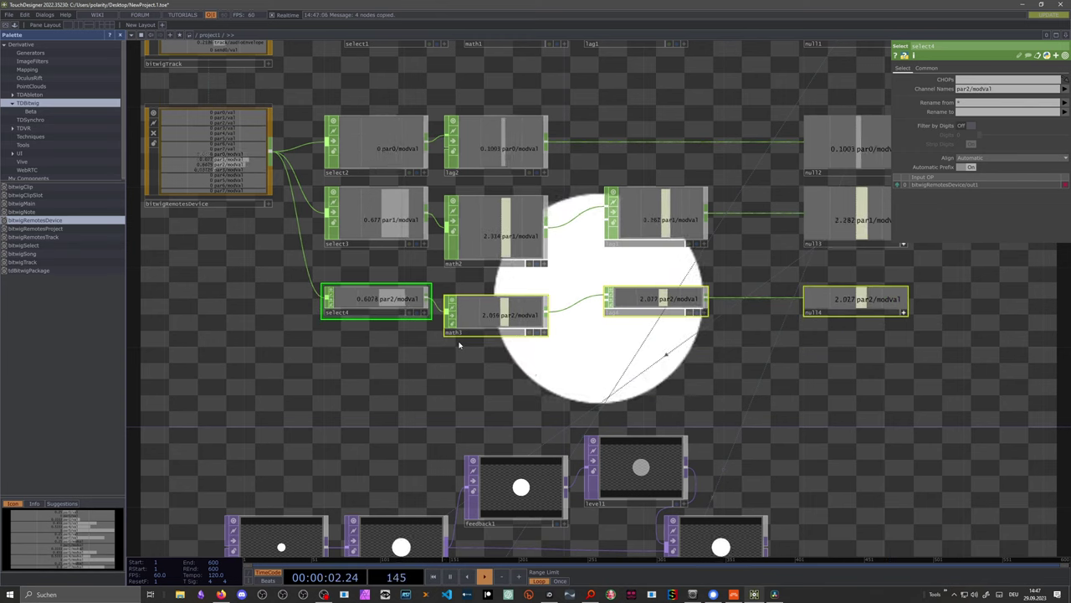
pyautogui.hotkey('ctrl', 'v')
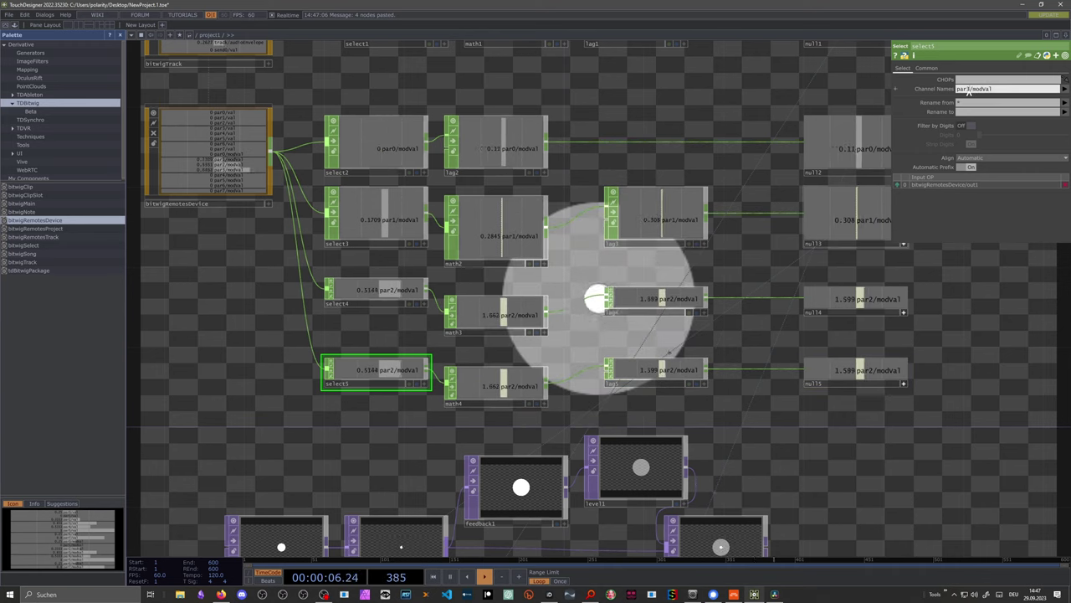
pyautogui.press('Return')
# Export null4 to the X Translate and null5 to the Y Translate of transform1
pyautogui.moveTo(837, 321); pyautogui.dragTo(761, 151)
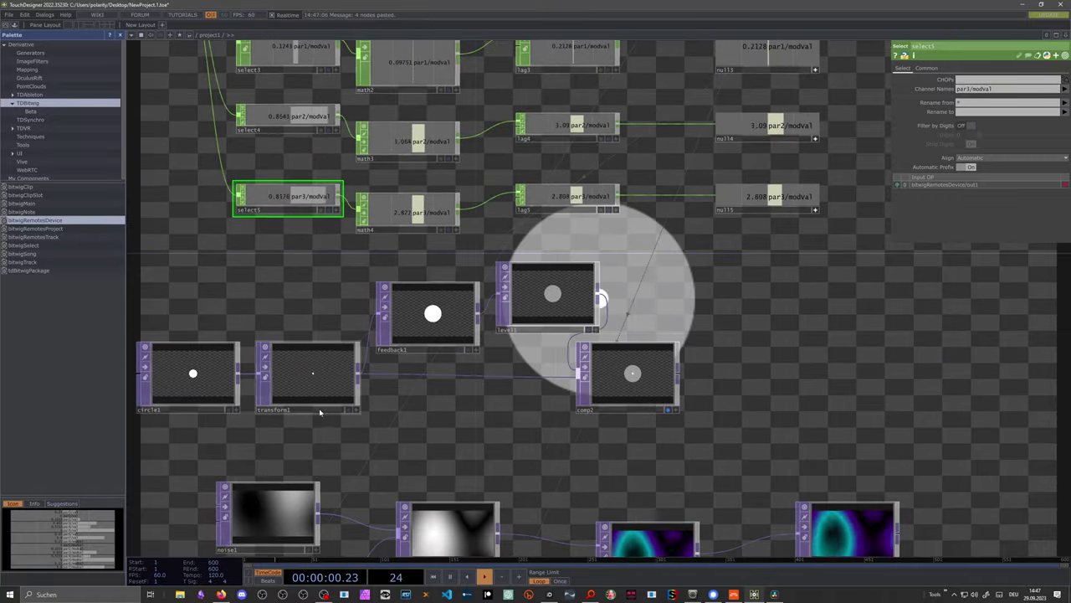
pyautogui.click(319, 411)
pyautogui.moveTo(779, 256); pyautogui.dragTo(662, 376)
pyautogui.moveTo(662, 251); pyautogui.dragTo(984, 90)
pyautogui.click(980, 100)
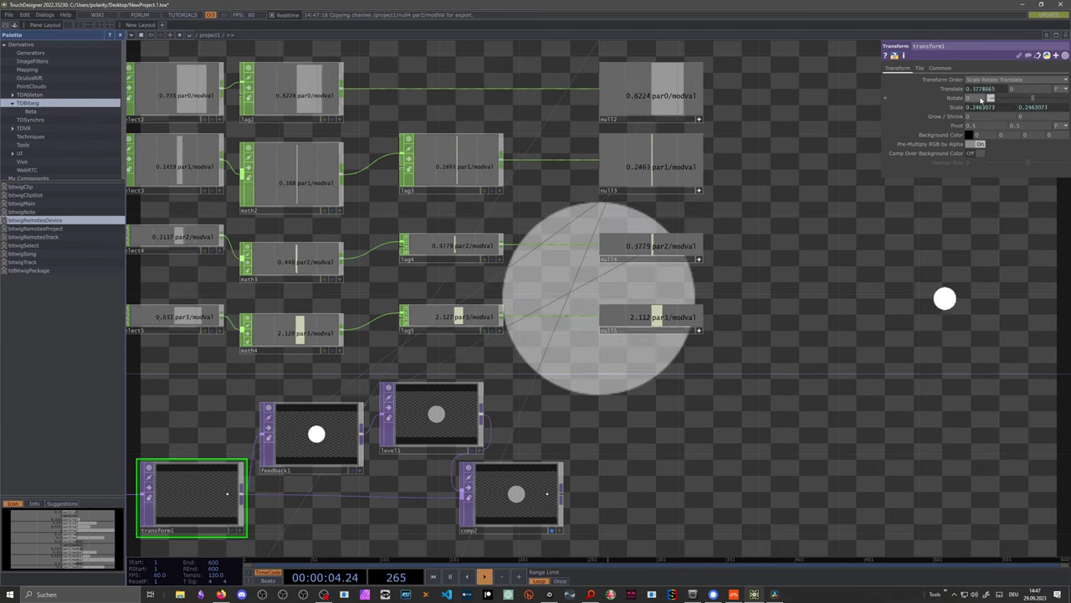
pyautogui.moveTo(653, 316); pyautogui.dragTo(1005, 126)
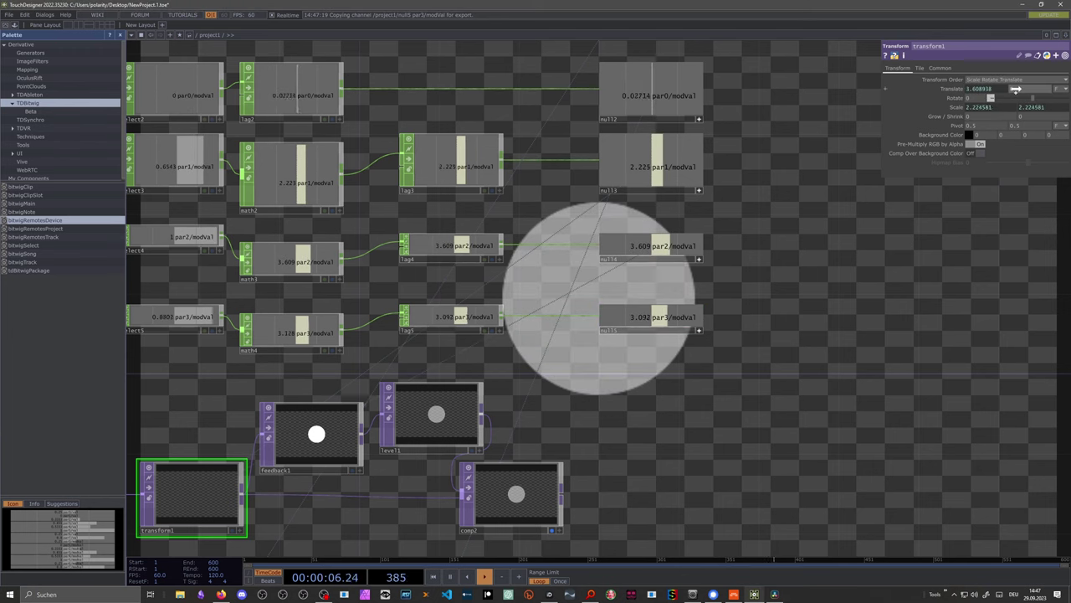
pyautogui.moveTo(1016, 89); pyautogui.dragTo(1022, 89)
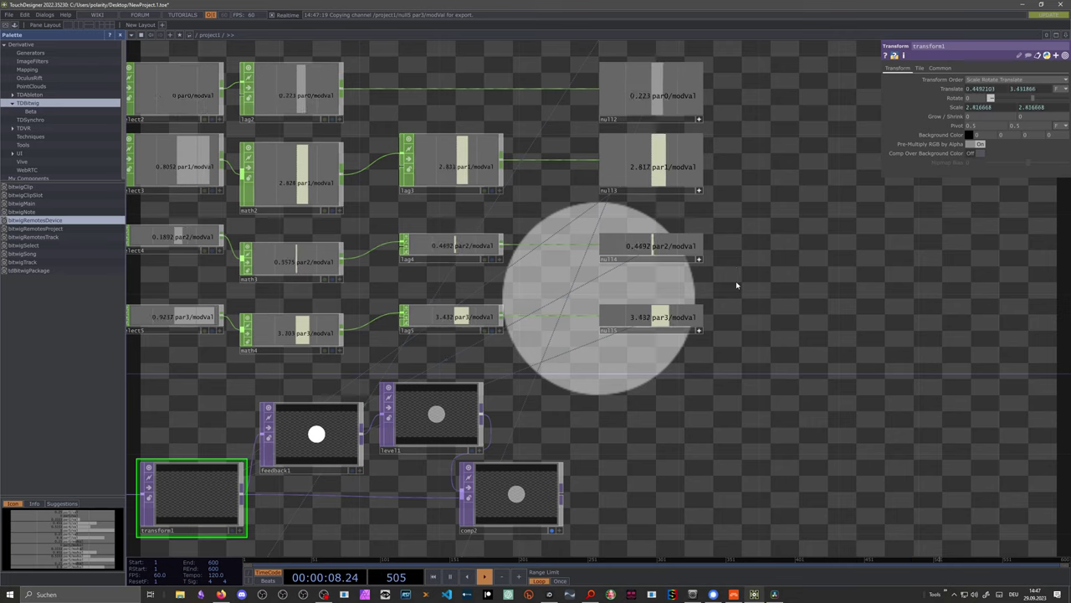
# Set both To Range values of math3 to 0.5
pyautogui.scroll(-2, 736, 285)
pyautogui.moveTo(626, 318); pyautogui.dragTo(649, 321)
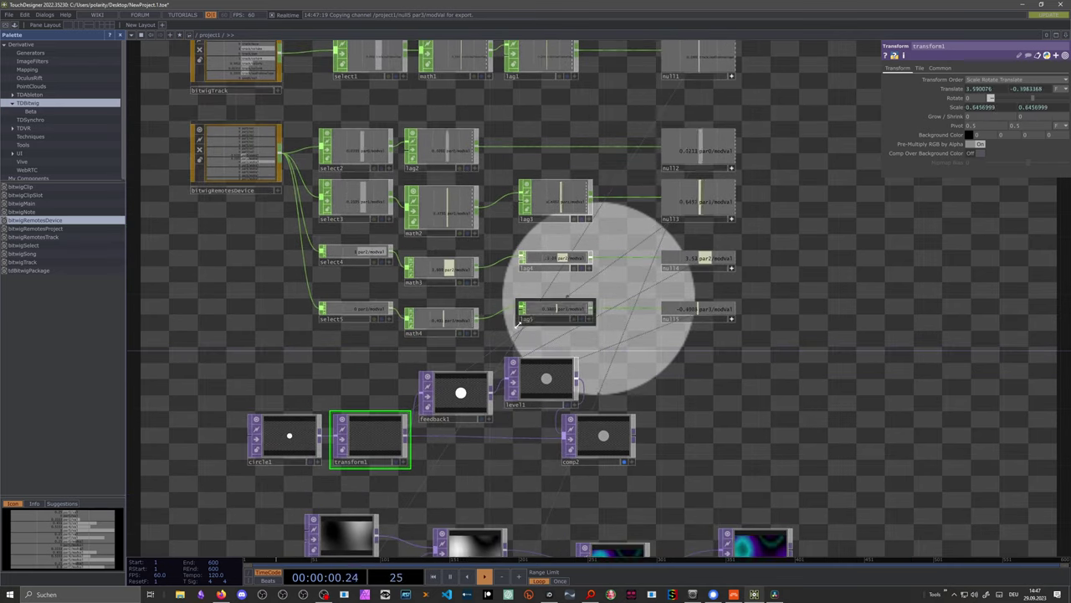
pyautogui.click(436, 333)
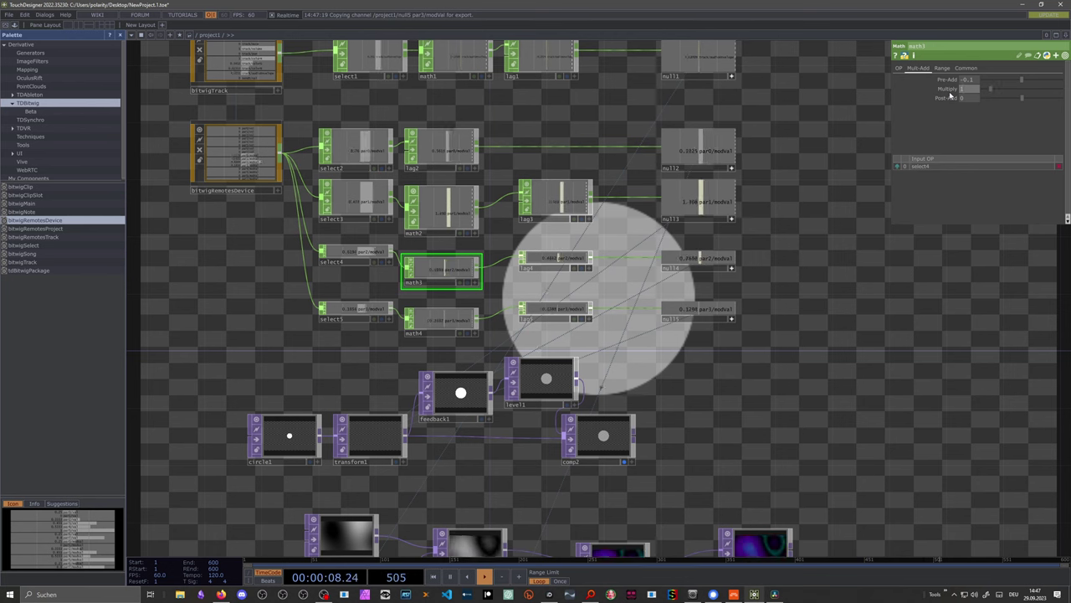
pyautogui.click(942, 68)
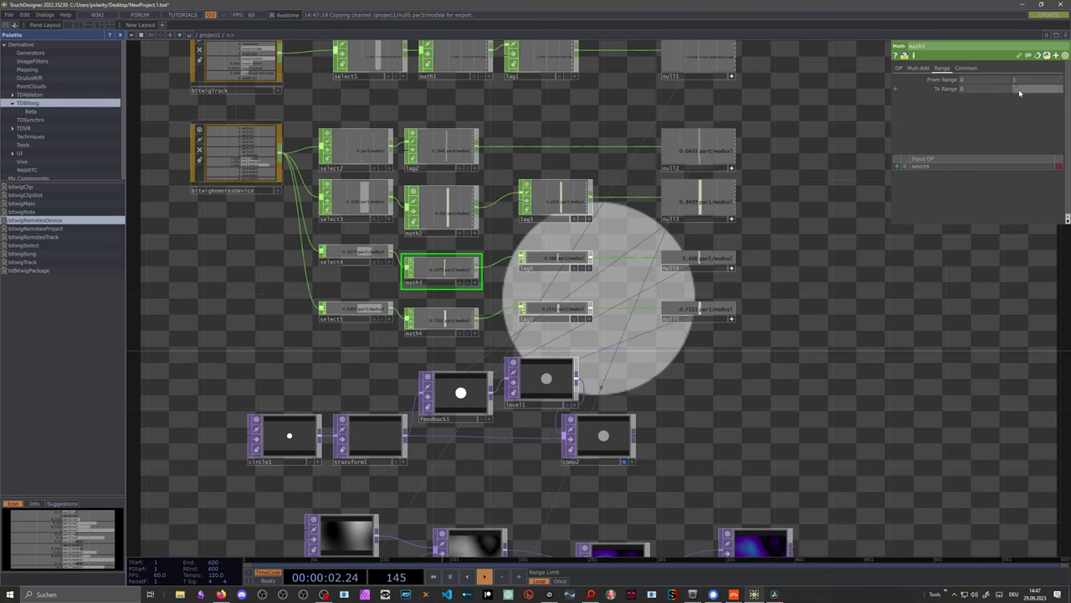
pyautogui.click(1019, 90)
pyautogui.write('0.5')
pyautogui.click(962, 90)
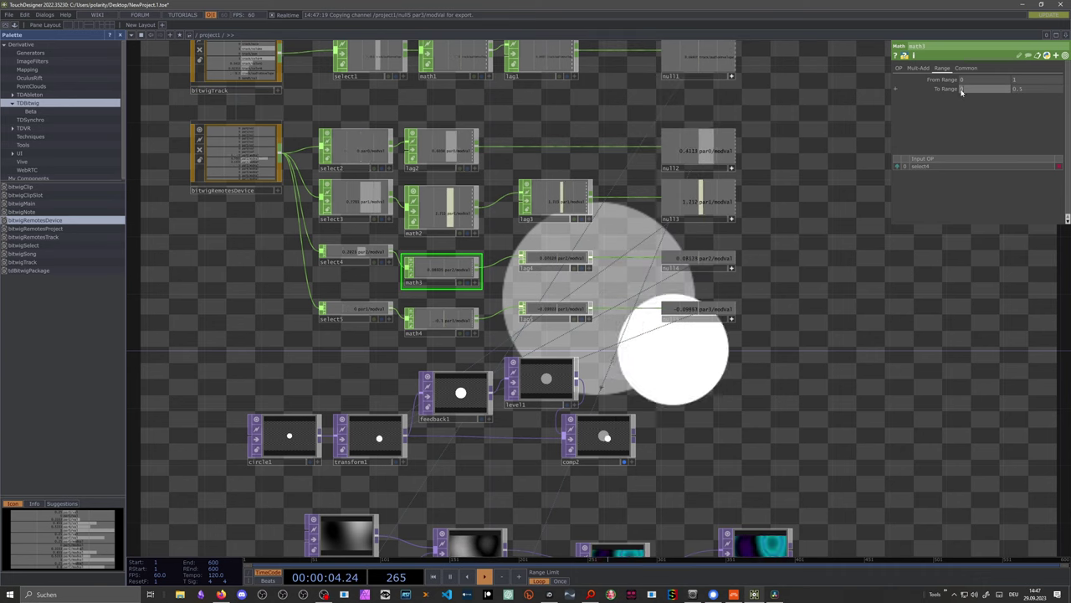
pyautogui.write('.5')
pyautogui.press('Return')
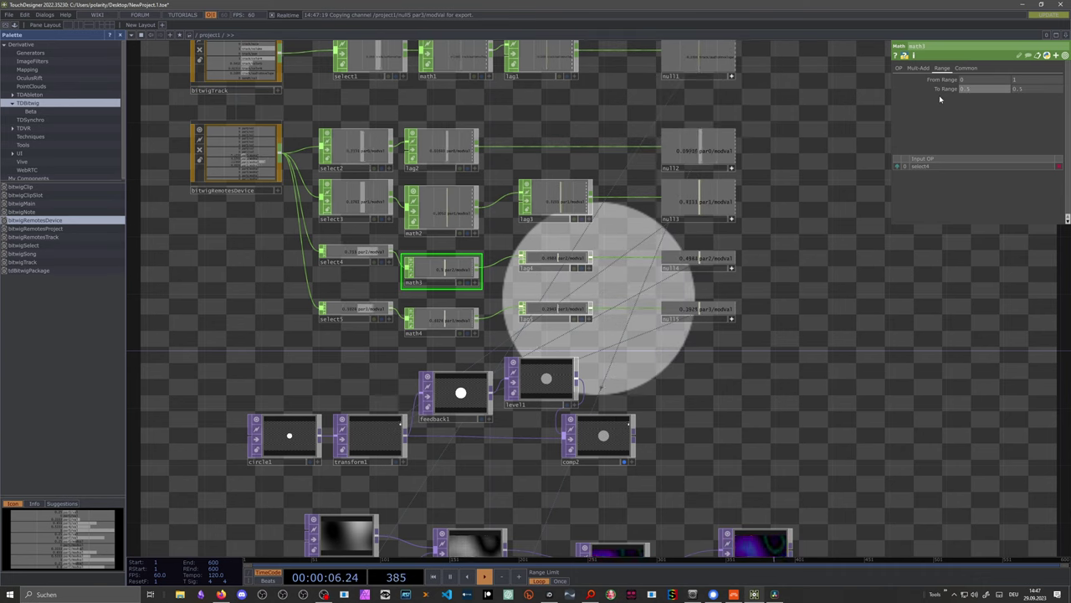
# Raise the post opacity of level1 to 0.935
pyautogui.click(583, 462)
pyautogui.click(549, 404)
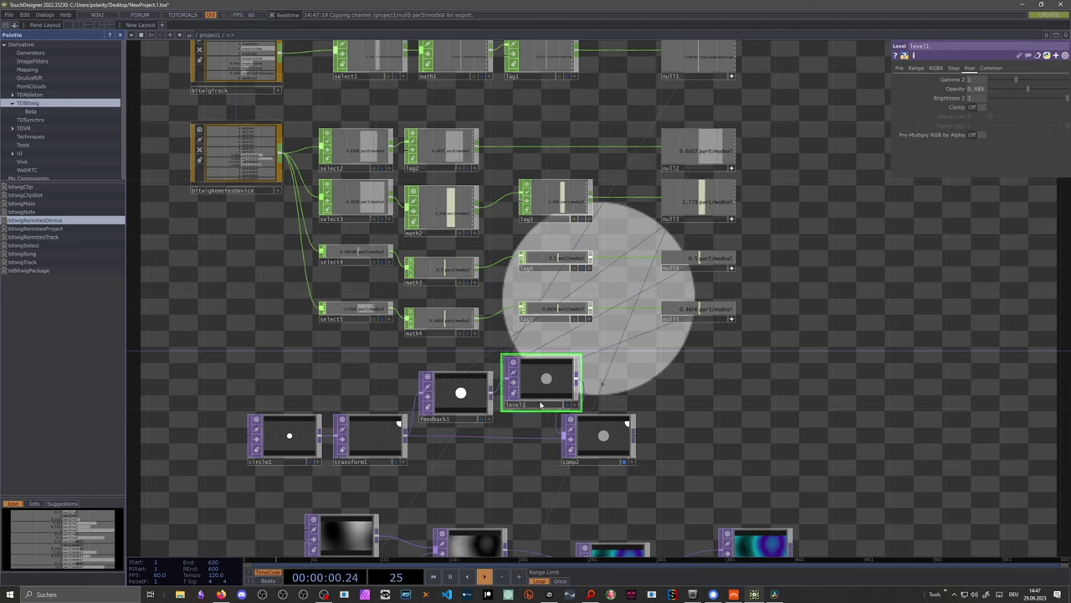
pyautogui.moveTo(1019, 95); pyautogui.dragTo(1057, 92)
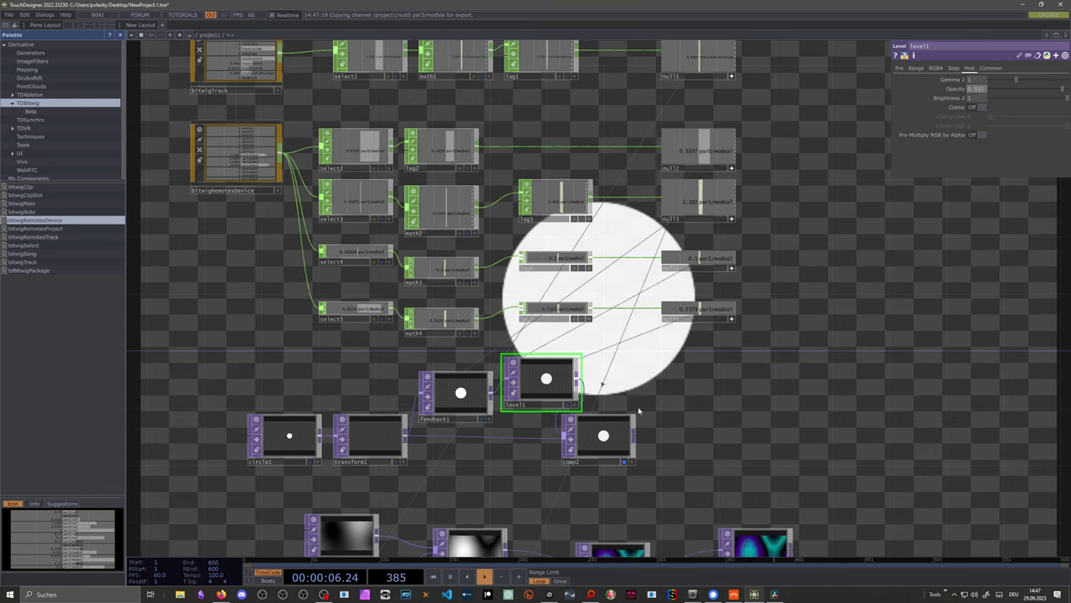
# Move comp2 farther away from level1 and reset feedback1 to clear the frozen circle
pyautogui.scroll(5, 639, 410)
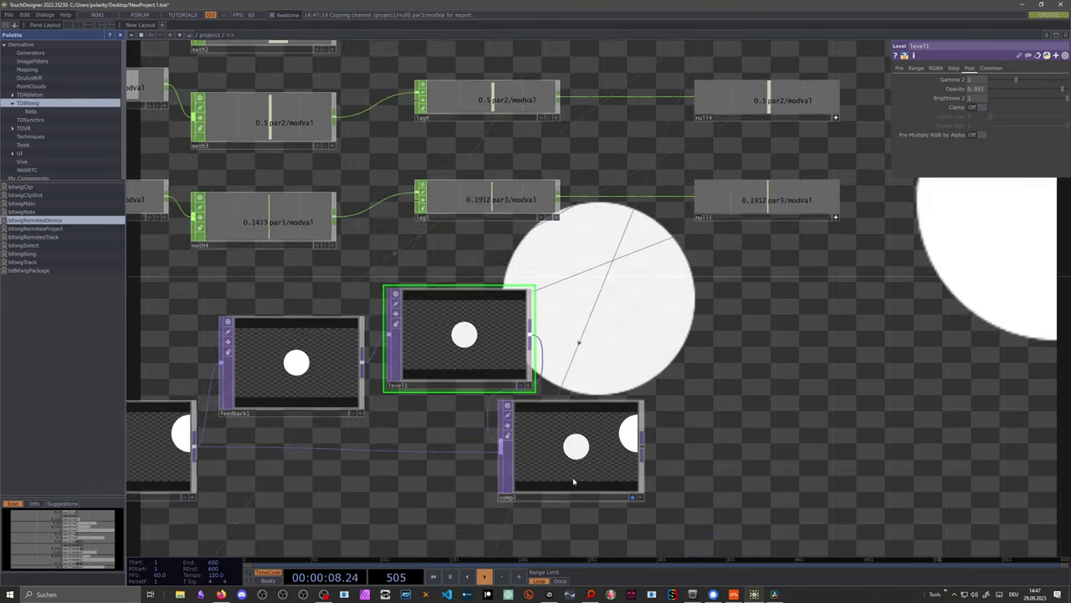
pyautogui.moveTo(573, 482); pyautogui.dragTo(658, 494)
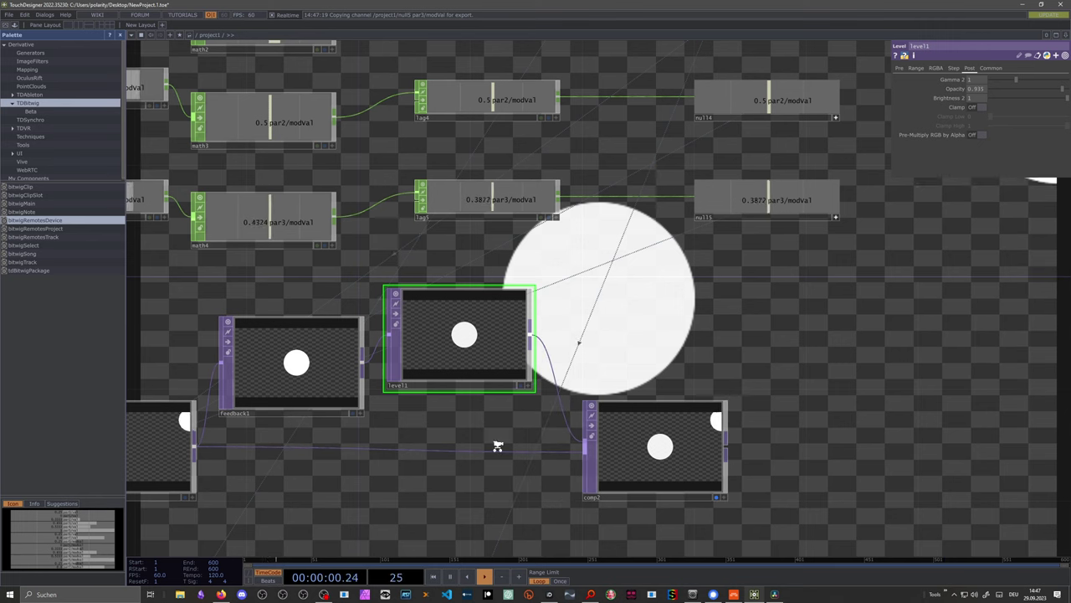
pyautogui.scroll(-3, 498, 446)
pyautogui.moveTo(589, 477); pyautogui.dragTo(351, 395)
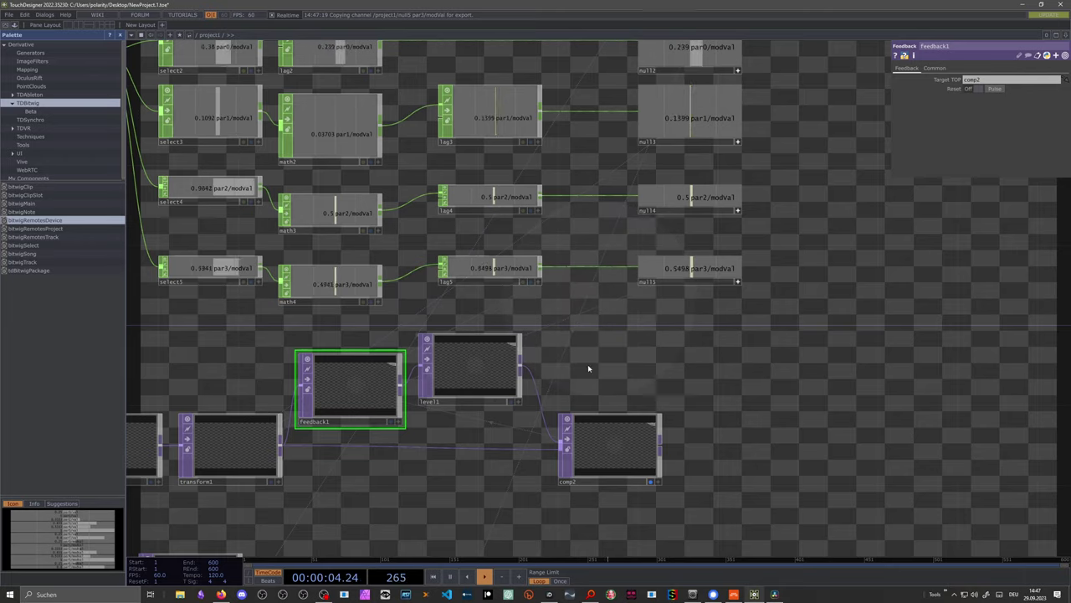
pyautogui.scroll(-3, 612, 351)
pyautogui.scroll(-2, 660, 359)
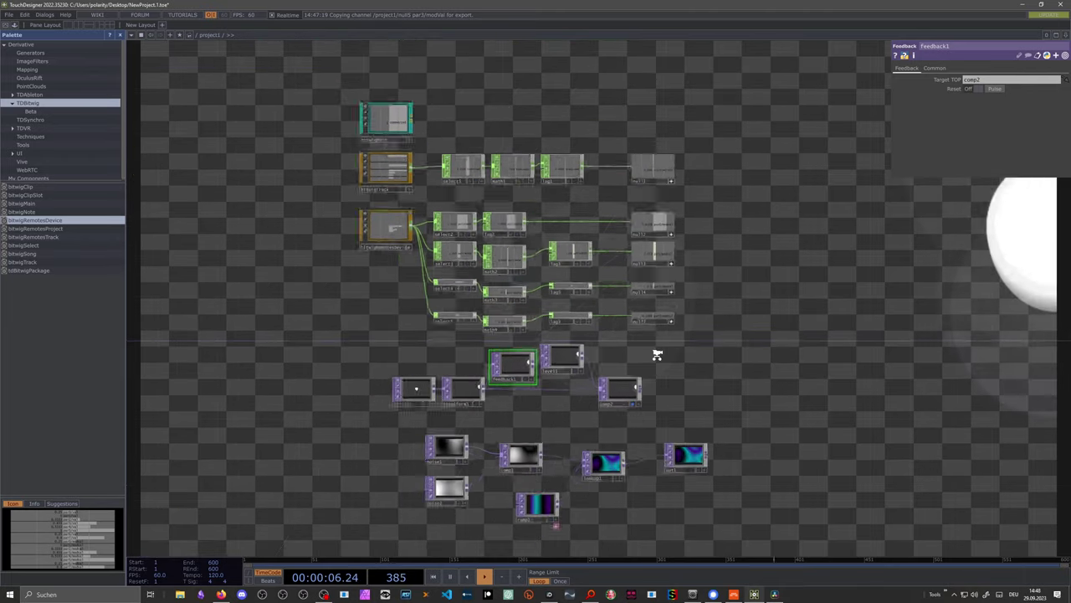
pyautogui.scroll(2, 639, 349)
pyautogui.scroll(3, 597, 353)
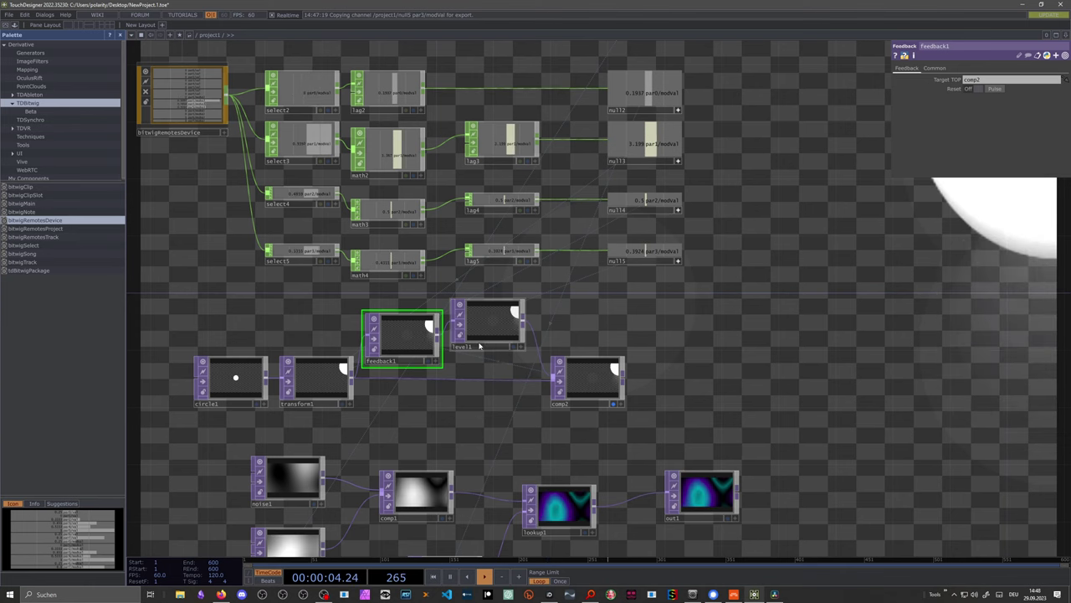
# Move level1 slightly away from feedback1 and raise its post opacity to 0.978
pyautogui.moveTo(480, 346); pyautogui.dragTo(499, 350)
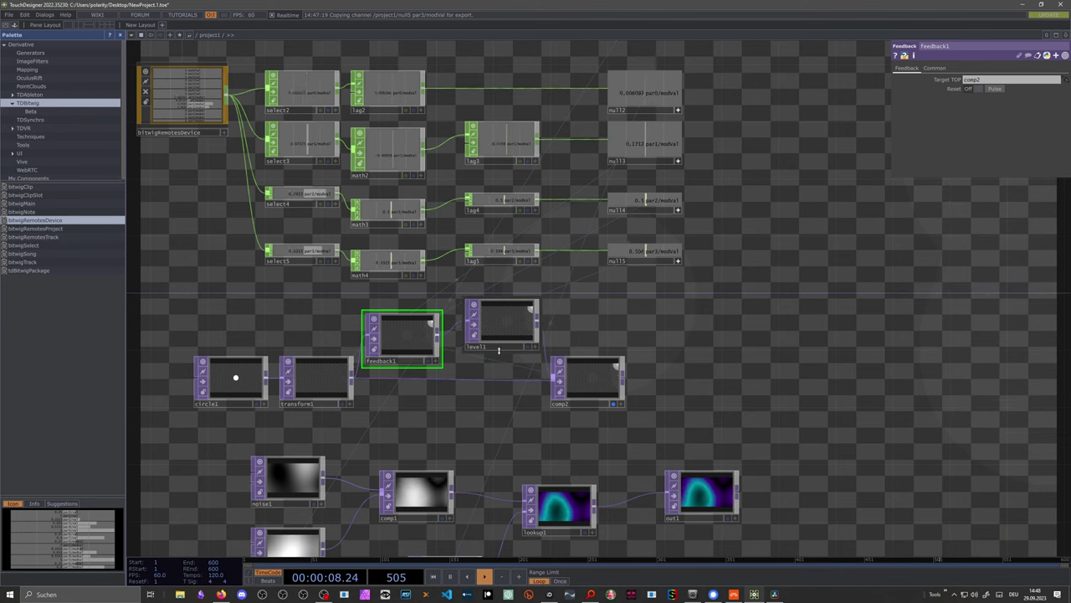
pyautogui.click(499, 347)
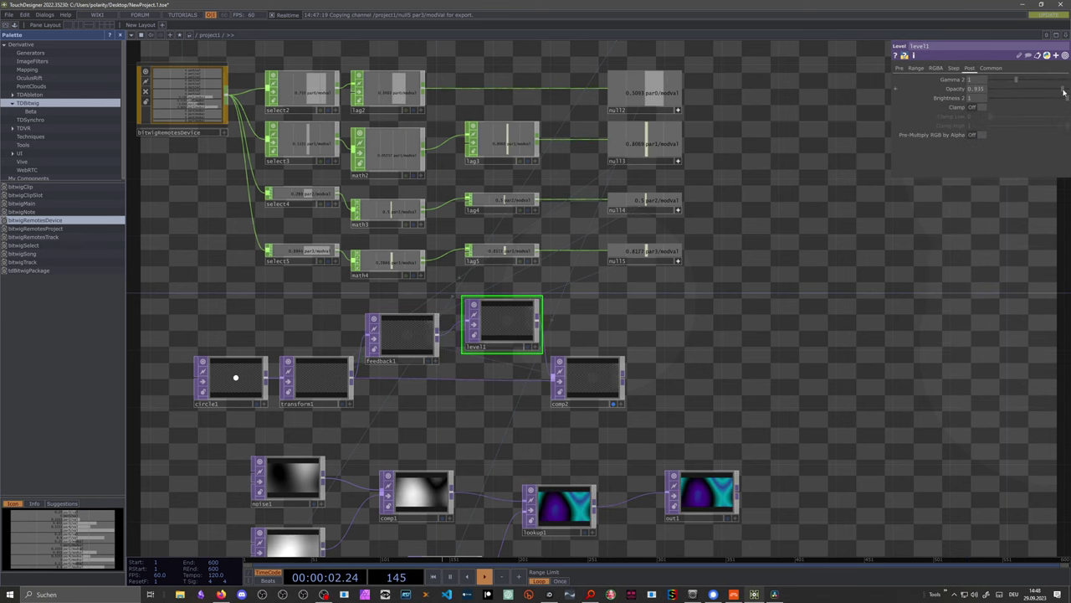
pyautogui.moveTo(1052, 95); pyautogui.dragTo(1066, 92)
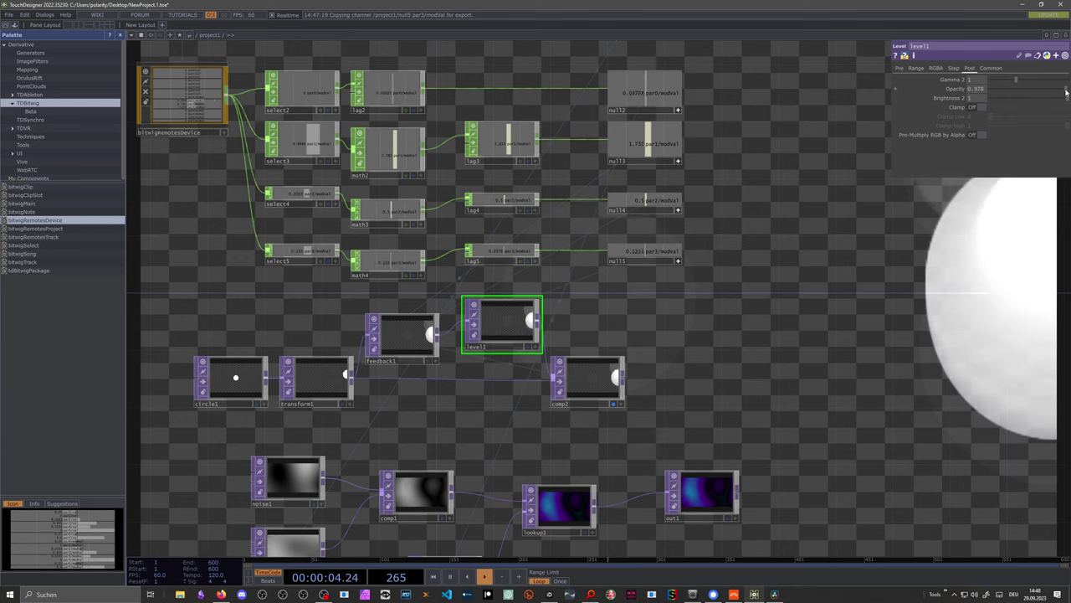
# Set the lower To Range value of math3 to -0.5
pyautogui.moveTo(711, 246); pyautogui.dragTo(755, 235)
pyautogui.click(369, 393)
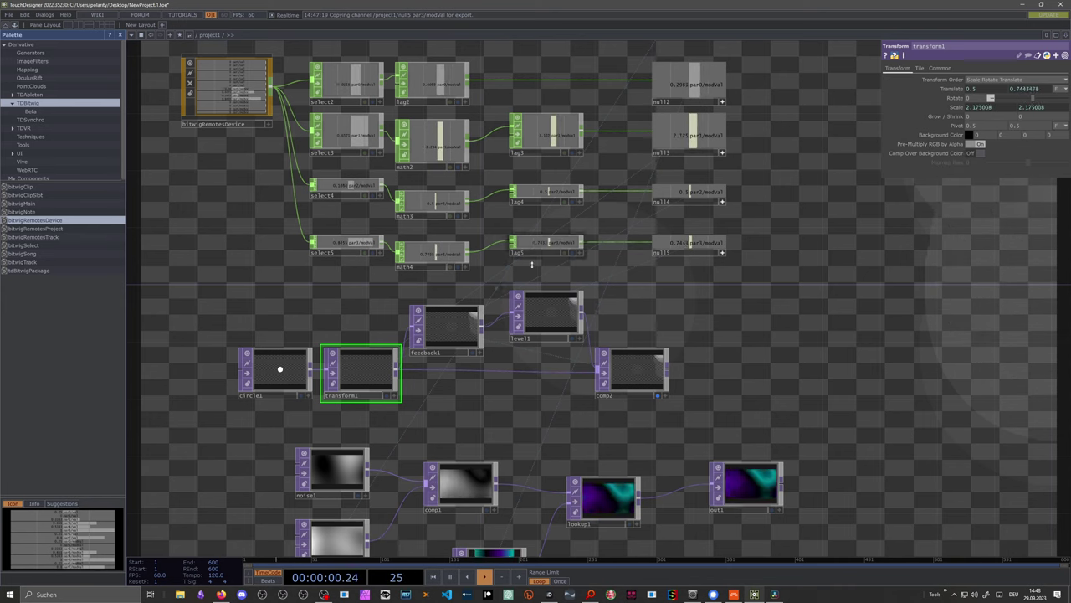
pyautogui.click(667, 254)
pyautogui.click(545, 254)
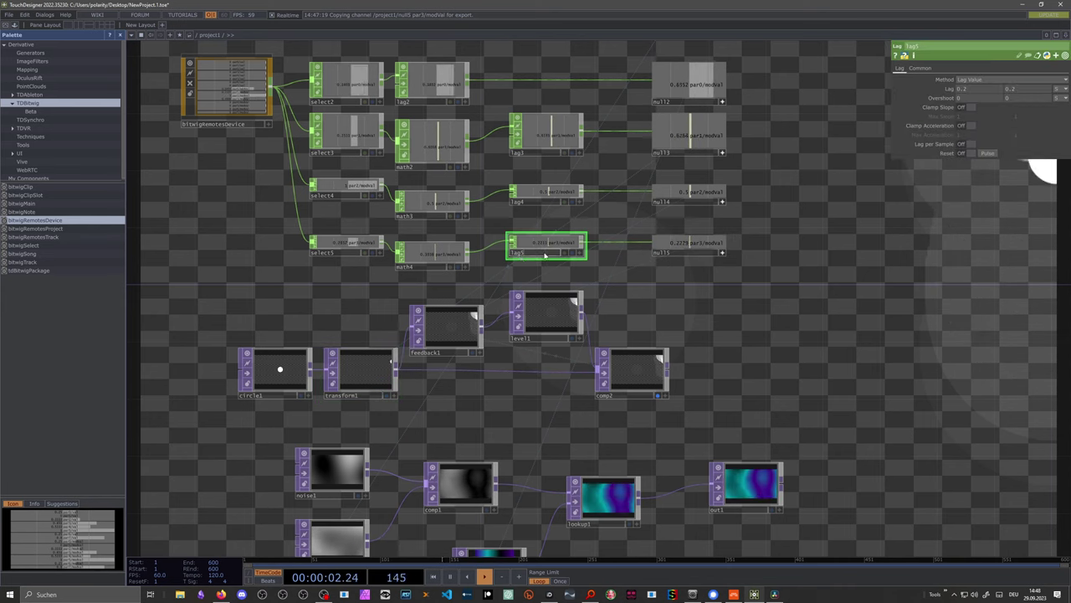
pyautogui.click(441, 266)
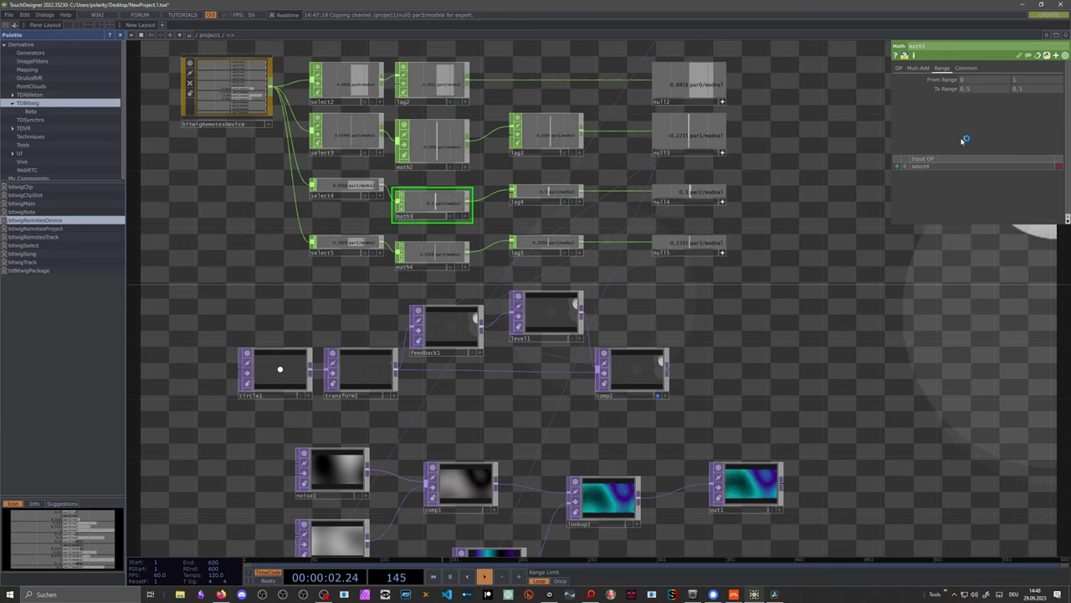
pyautogui.click(432, 255)
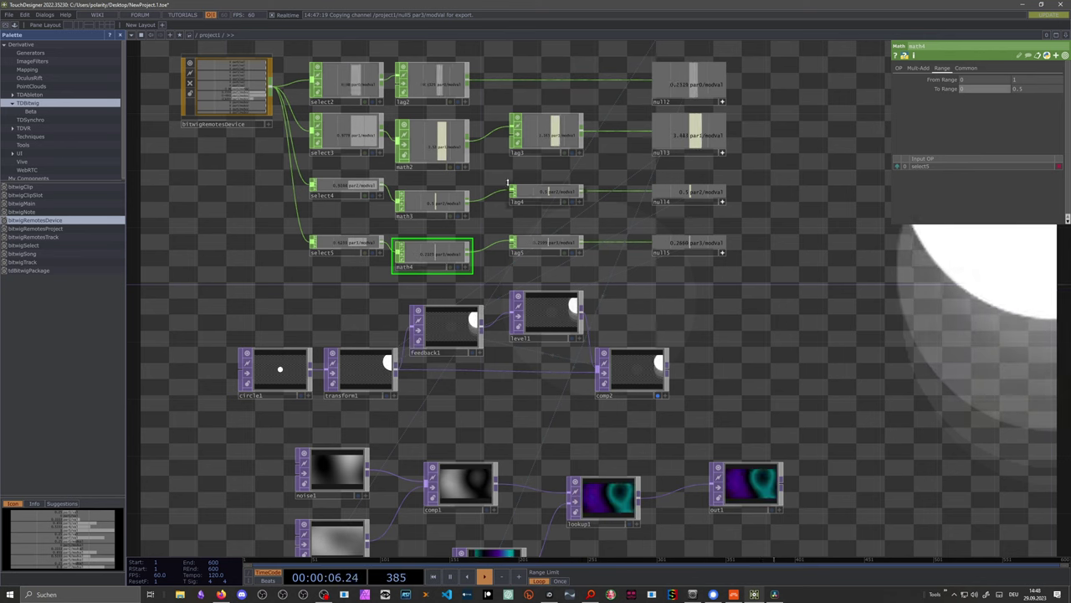
pyautogui.click(432, 203)
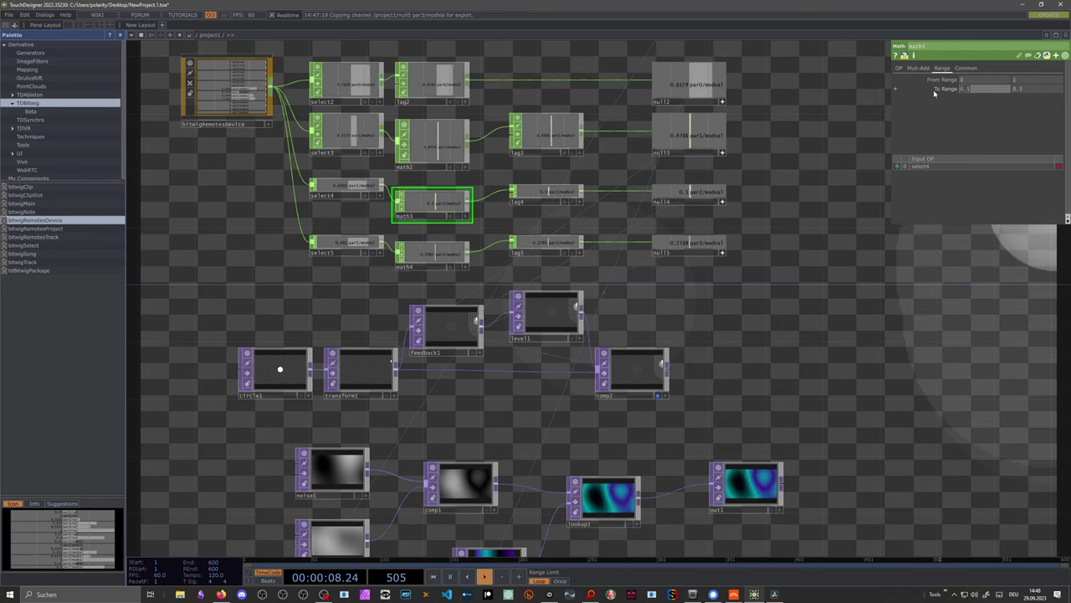
pyautogui.write('0')
pyautogui.press('Return')
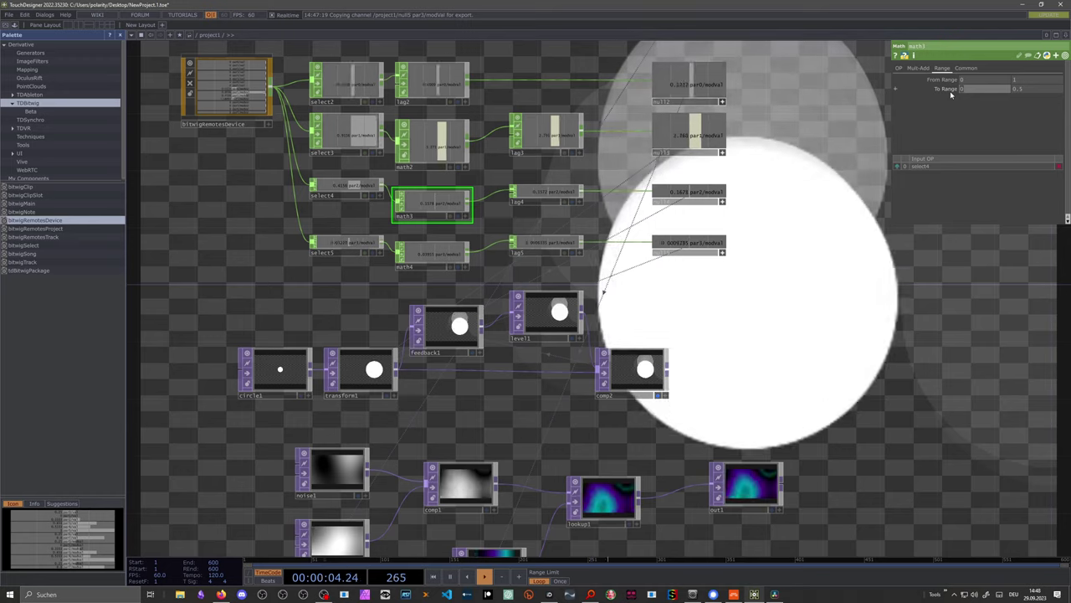
pyautogui.write('-0.5')
pyautogui.press('Return')
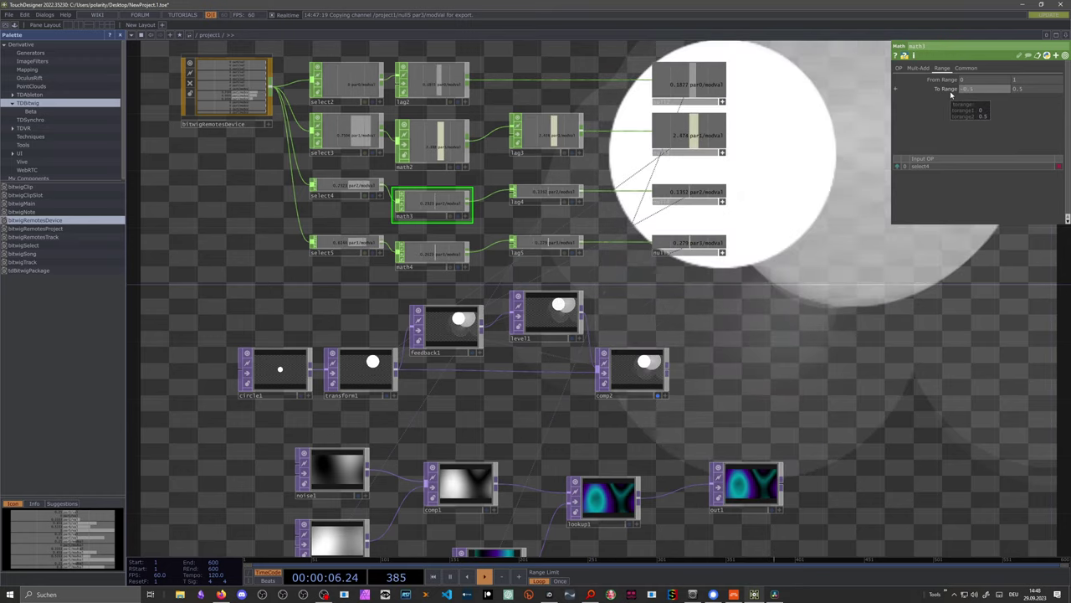
# Set the lower To Range value of math4 to -0.5
pyautogui.click(432, 255)
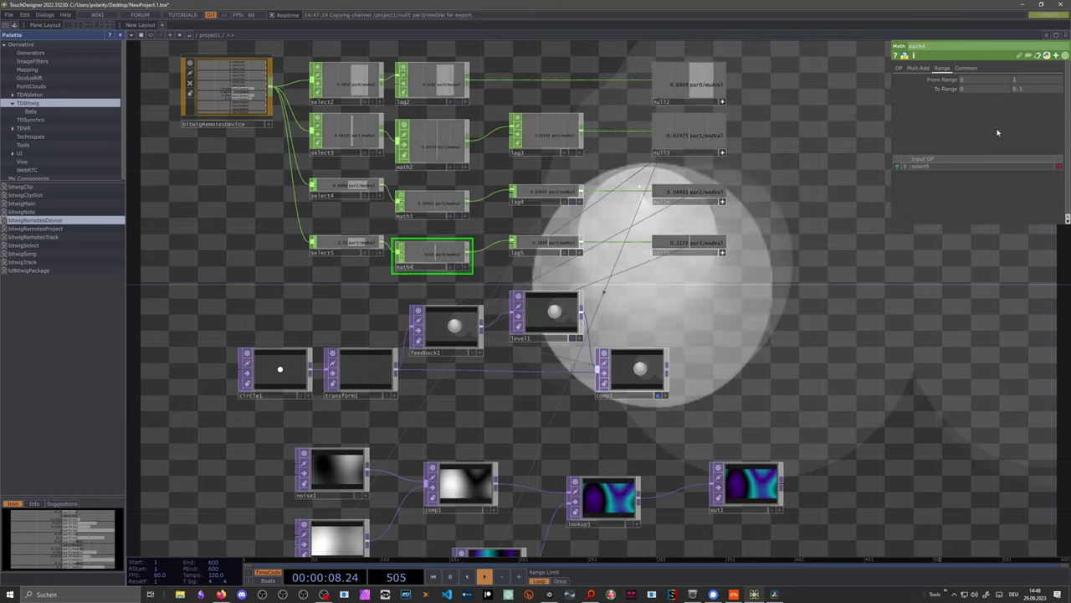
pyautogui.click(985, 89)
pyautogui.write('-0.5')
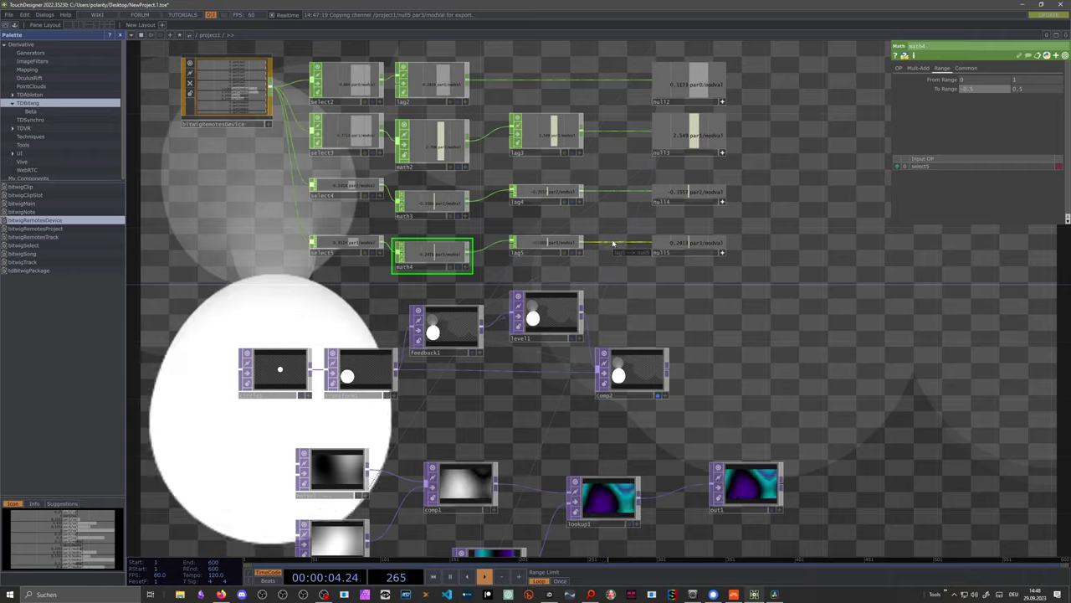
# Turn off the background display of comp2
pyautogui.scroll(-5, 622, 240)
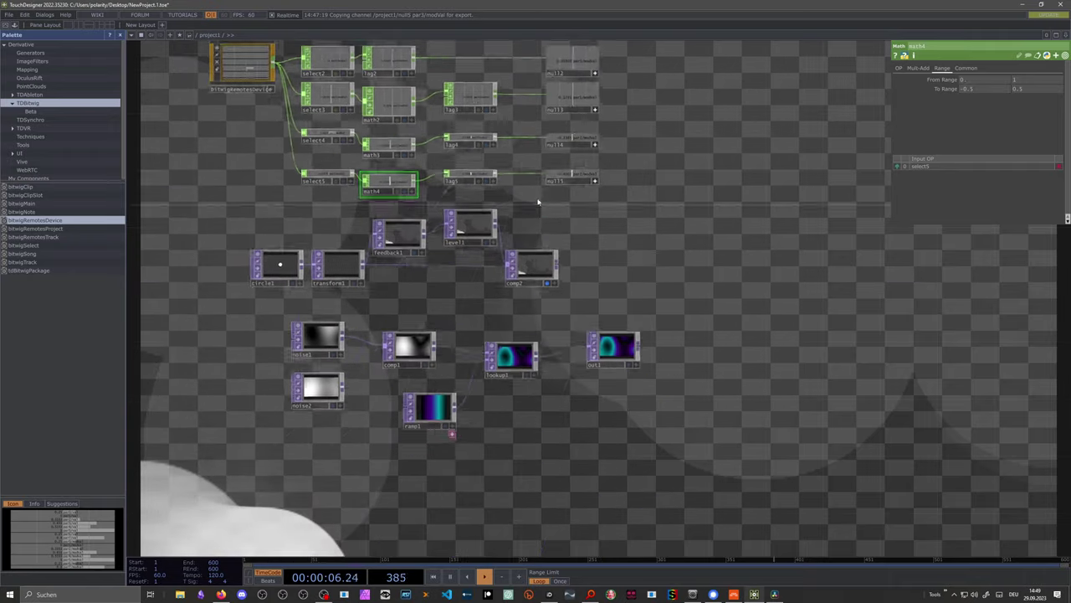
pyautogui.moveTo(577, 257); pyautogui.dragTo(596, 275)
pyautogui.click(527, 261)
pyautogui.scroll(5, 596, 275)
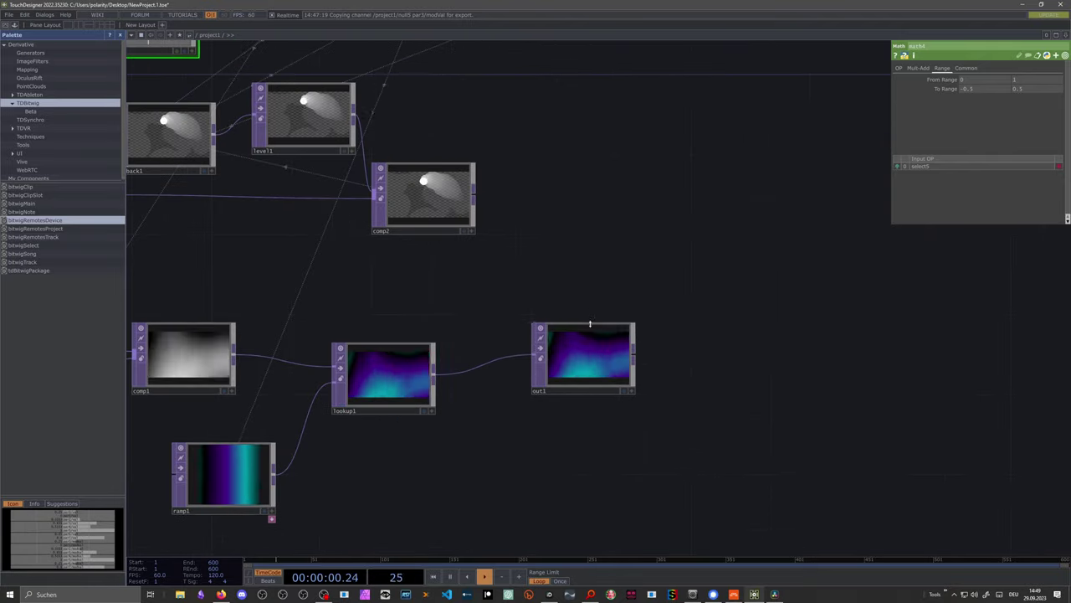
# Move out1 farther away from lookup1, insert a Composite TOP between them and connect comp2 as its second input
pyautogui.moveTo(569, 391); pyautogui.dragTo(749, 390)
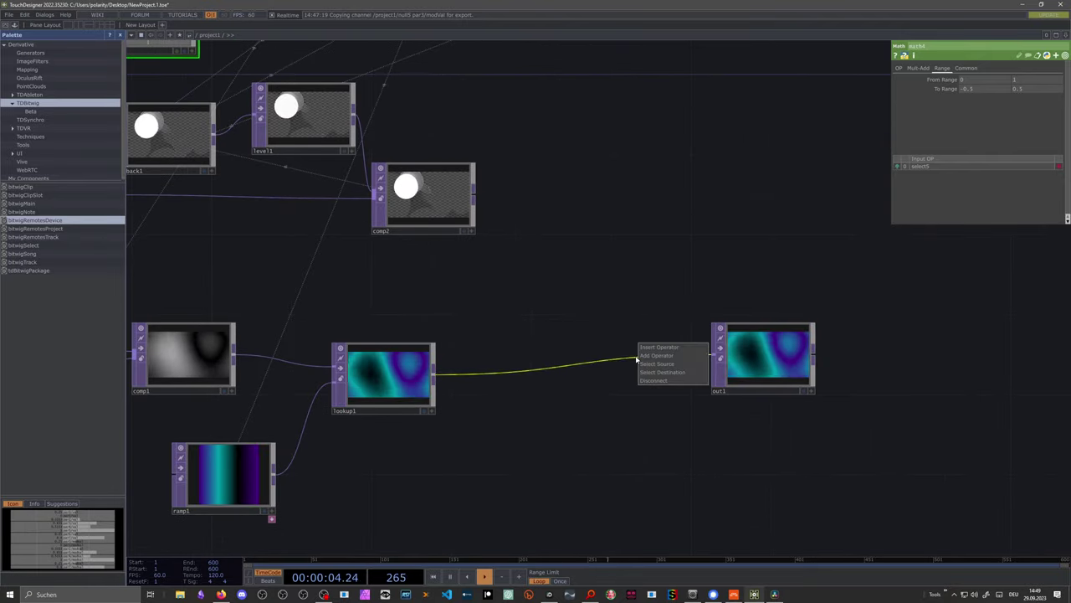
pyautogui.click(658, 348)
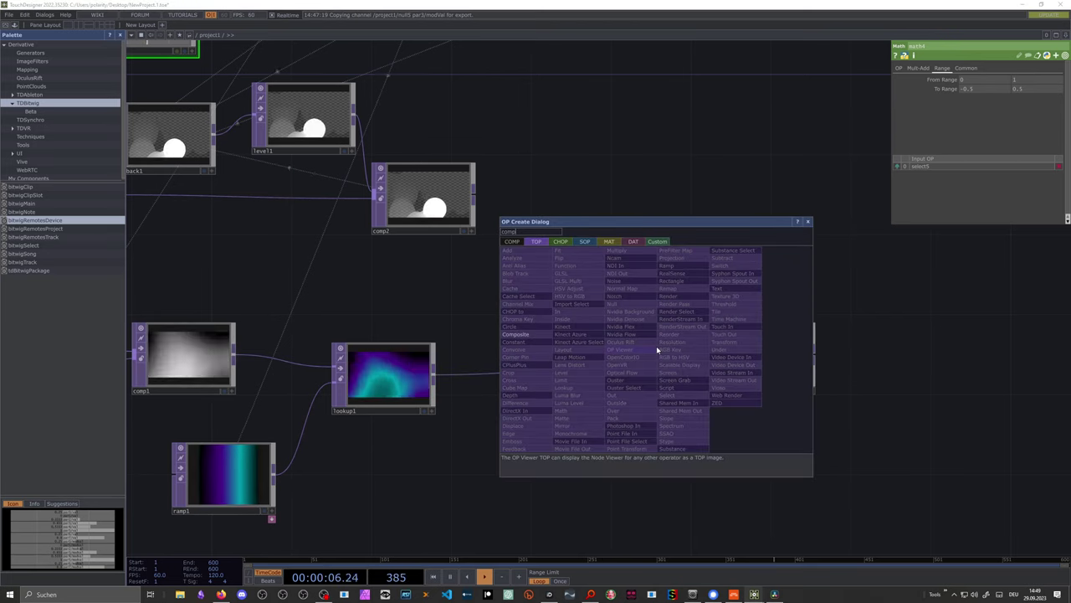
pyautogui.click(617, 394)
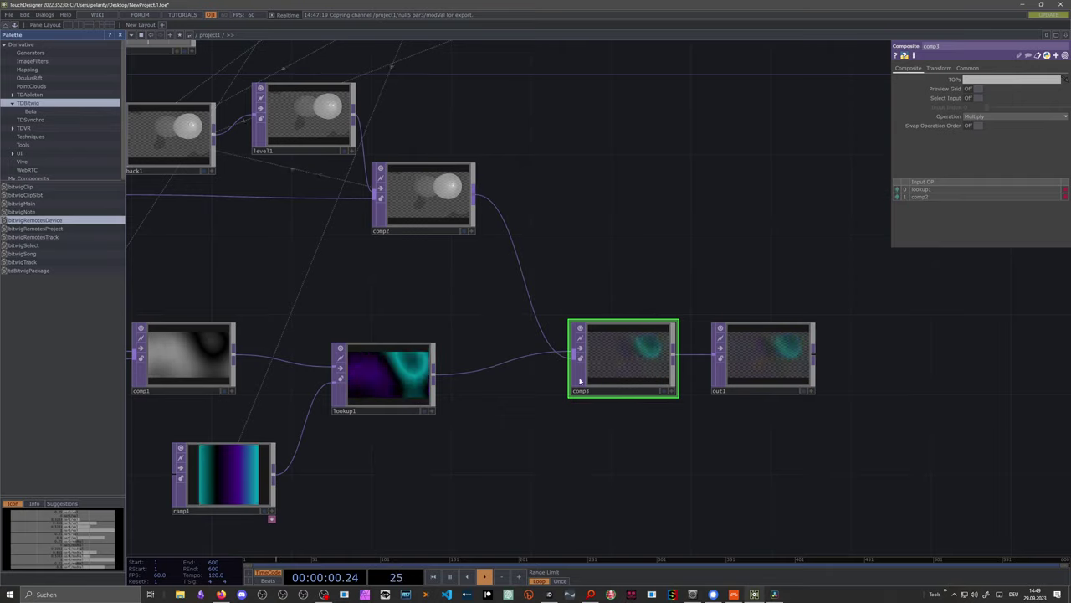
# Display out1 in the network background and reorder the inputs of comp3 so comp2 comes before lookup1
pyautogui.click(804, 390)
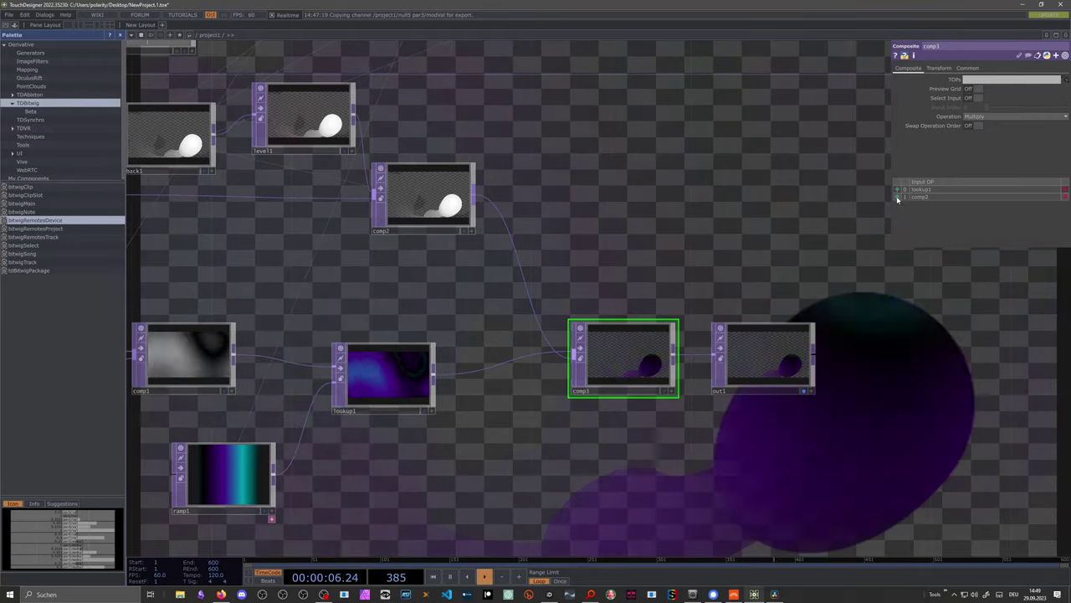
pyautogui.click(896, 197)
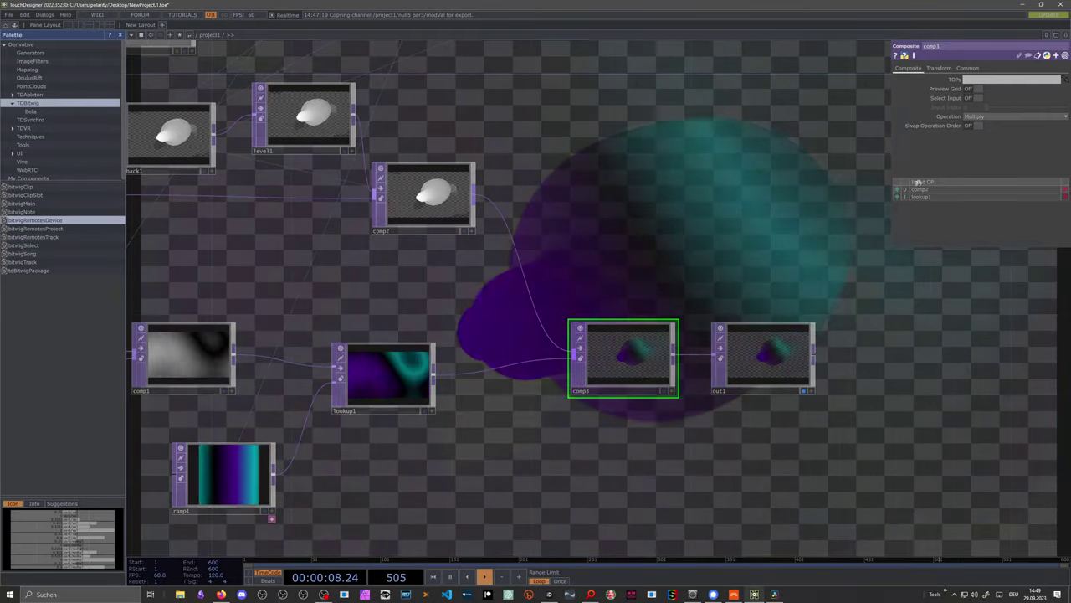
# Set the operation of comp3 to Difference after trying Add and Burn Color
pyautogui.click(972, 118)
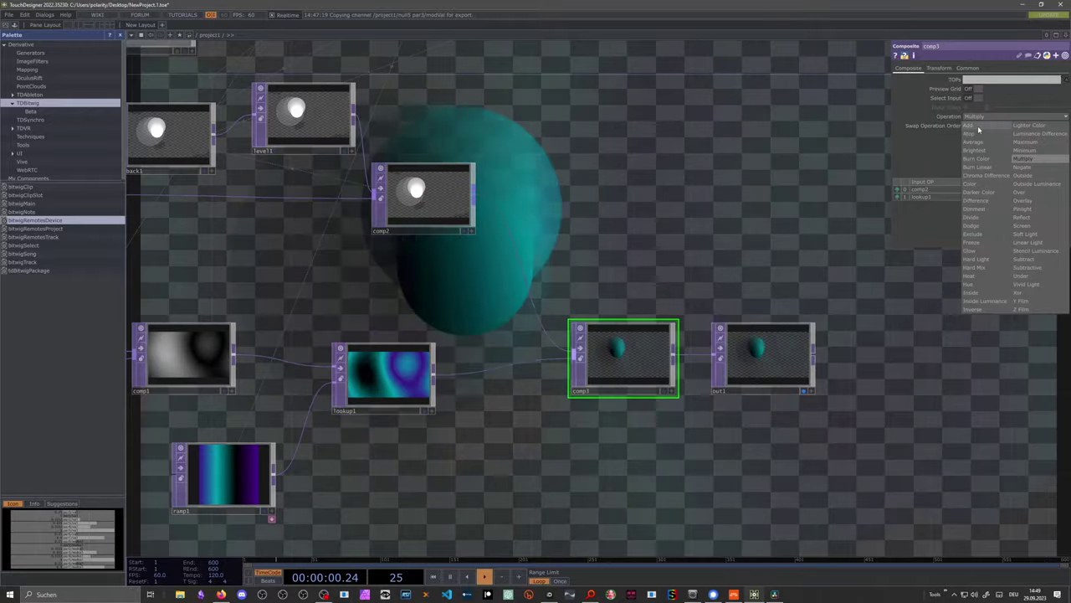
pyautogui.click(977, 125)
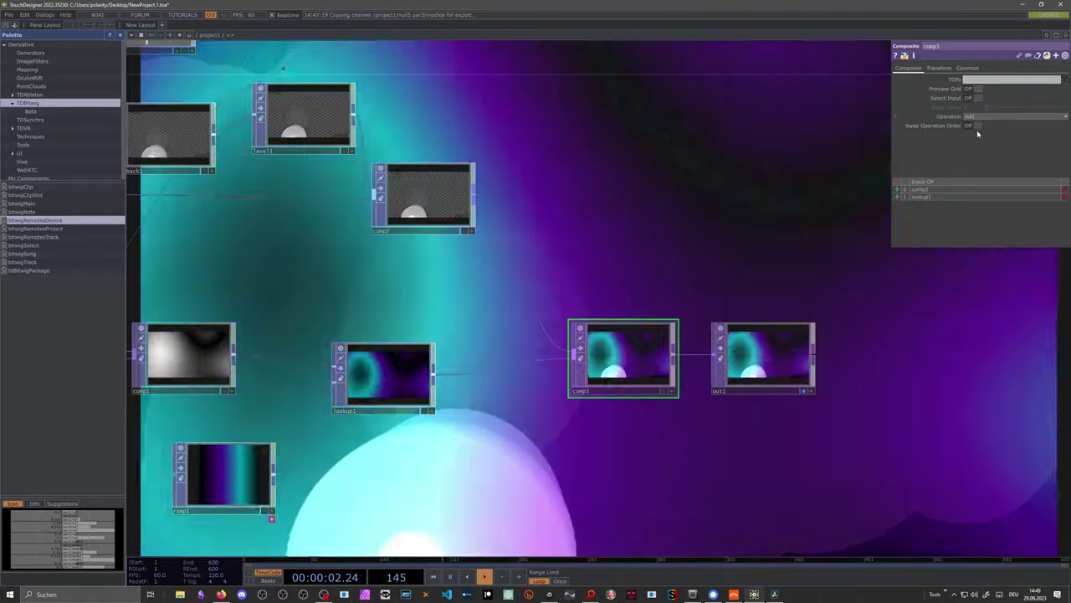
pyautogui.click(979, 118)
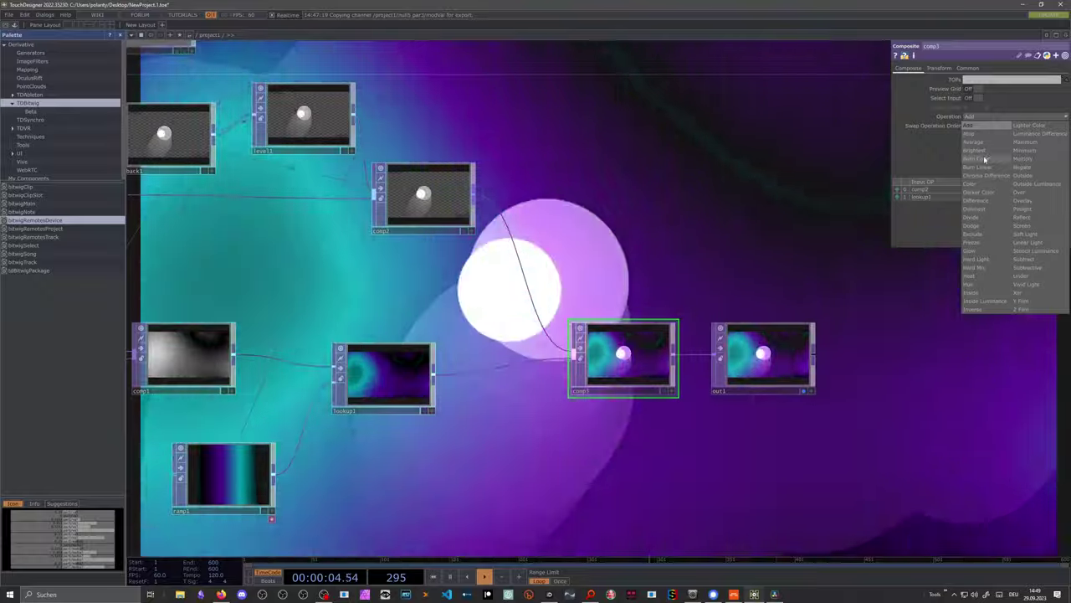
pyautogui.click(984, 159)
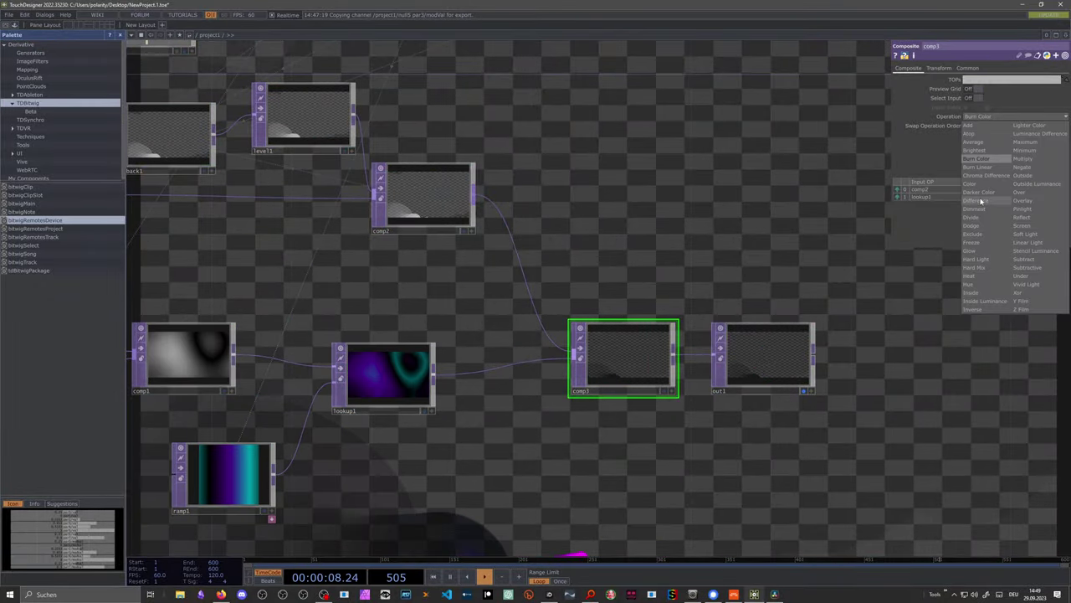
pyautogui.click(981, 201)
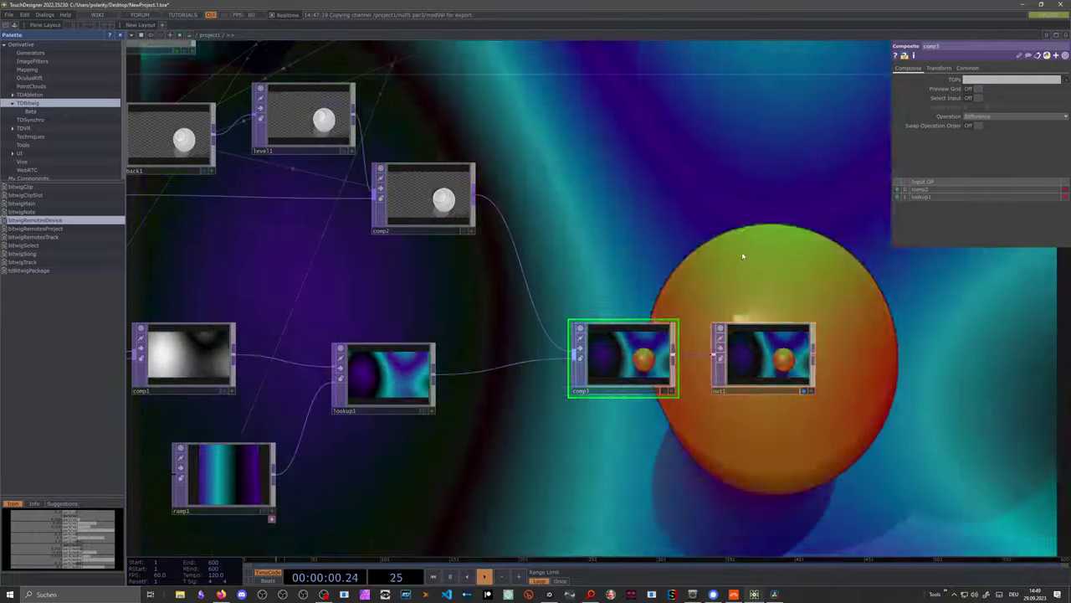
# Set both radius values of circle1 to 0.01
pyautogui.moveTo(742, 254); pyautogui.dragTo(746, 294)
pyautogui.scroll(-2, 721, 246)
pyautogui.click(251, 293)
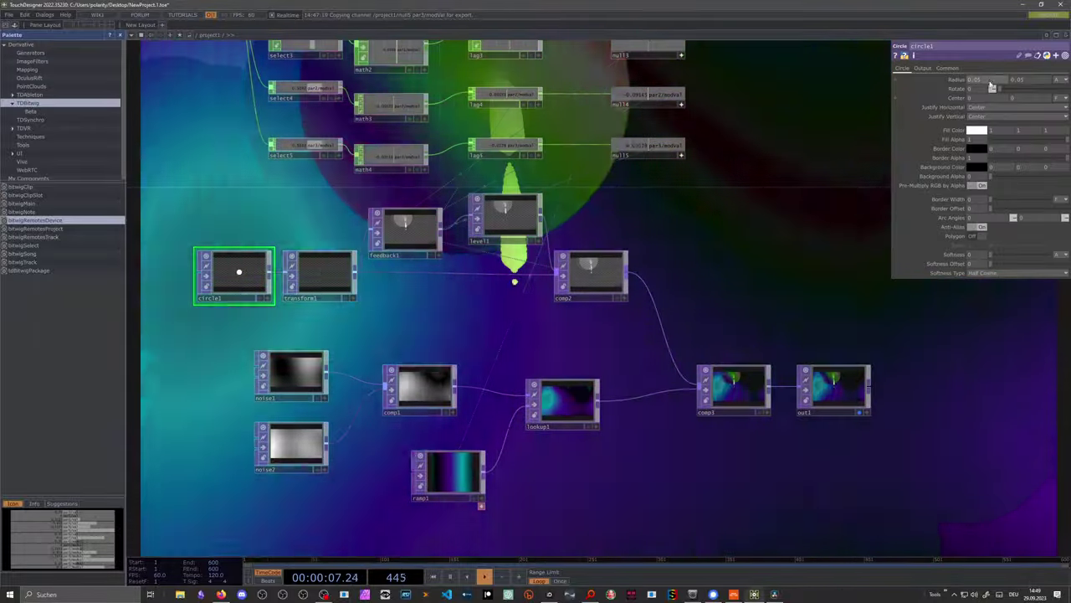
pyautogui.click(990, 82)
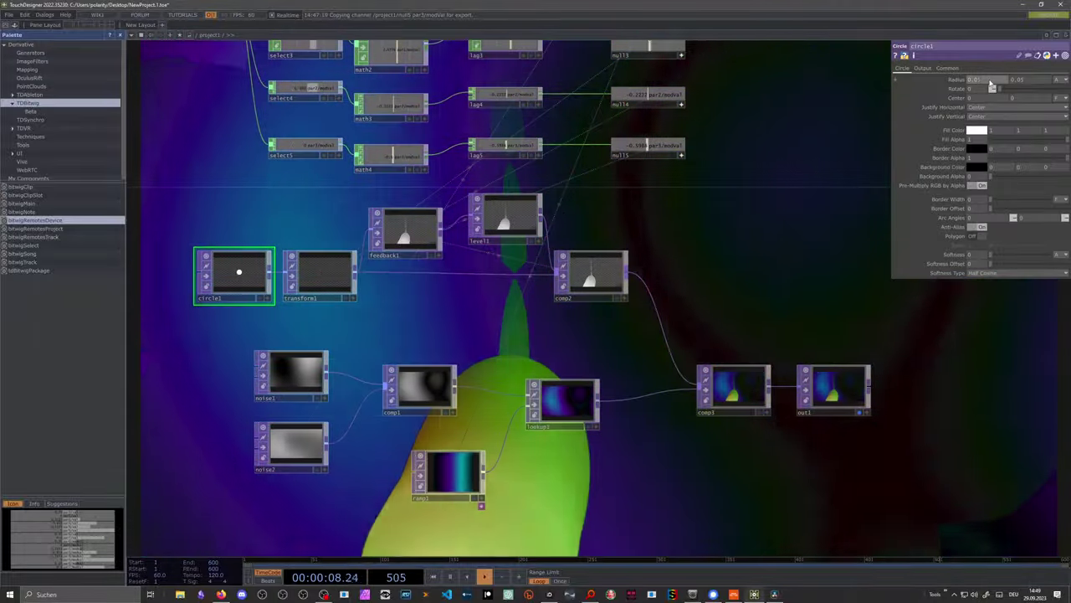
pyautogui.write('0.01')
pyautogui.press('Tab')
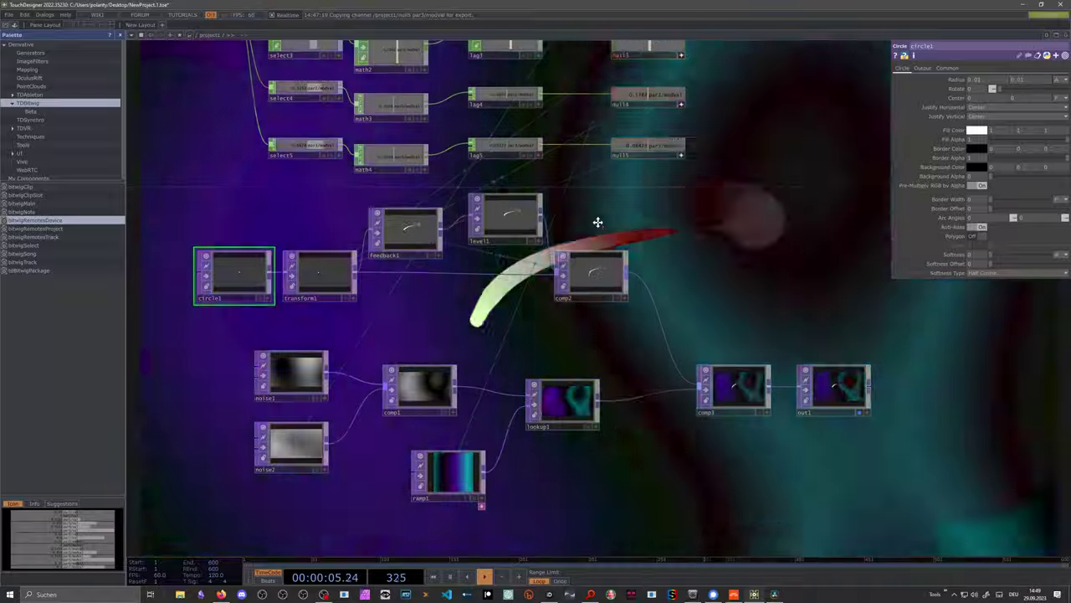
# Move level1 and comp2 slightly lower in the feedback chain to tidy the layout
pyautogui.moveTo(597, 223); pyautogui.dragTo(571, 230)
pyautogui.scroll(-3, 571, 232)
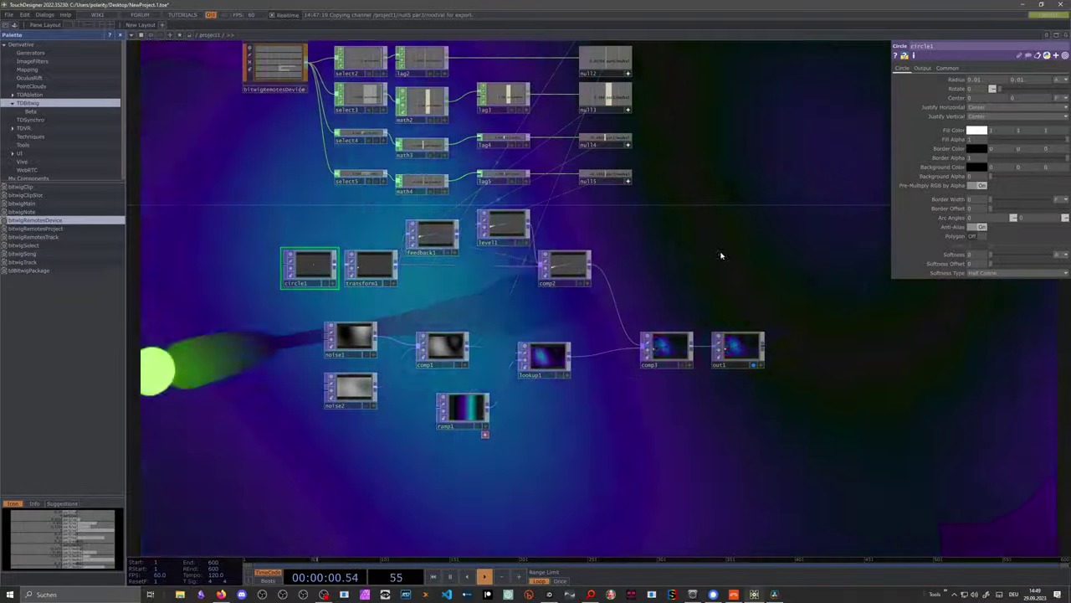
pyautogui.moveTo(677, 261); pyautogui.dragTo(669, 341)
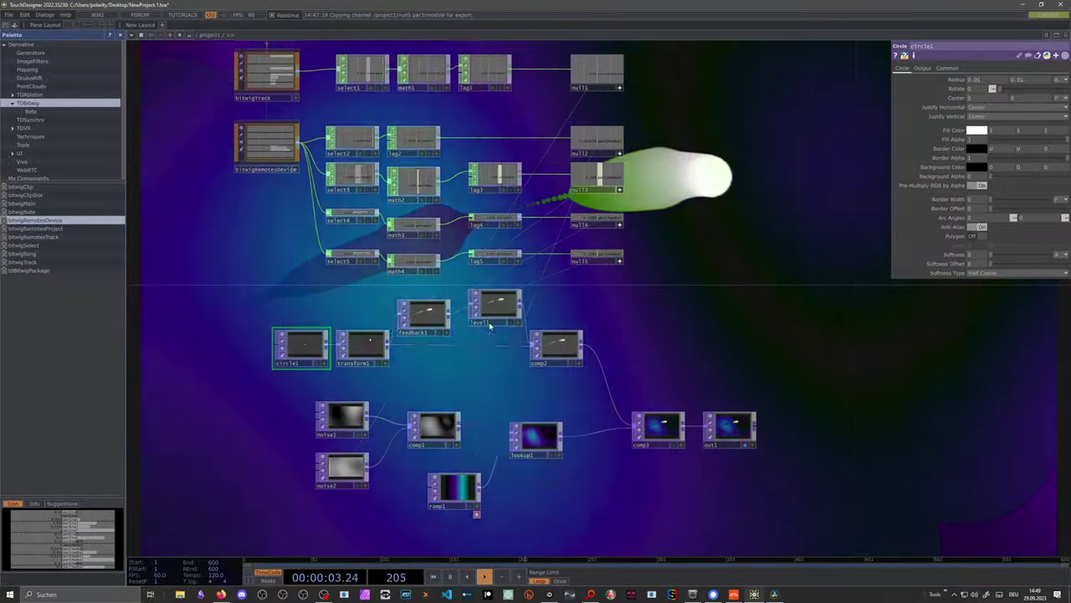
pyautogui.moveTo(490, 325); pyautogui.dragTo(490, 344)
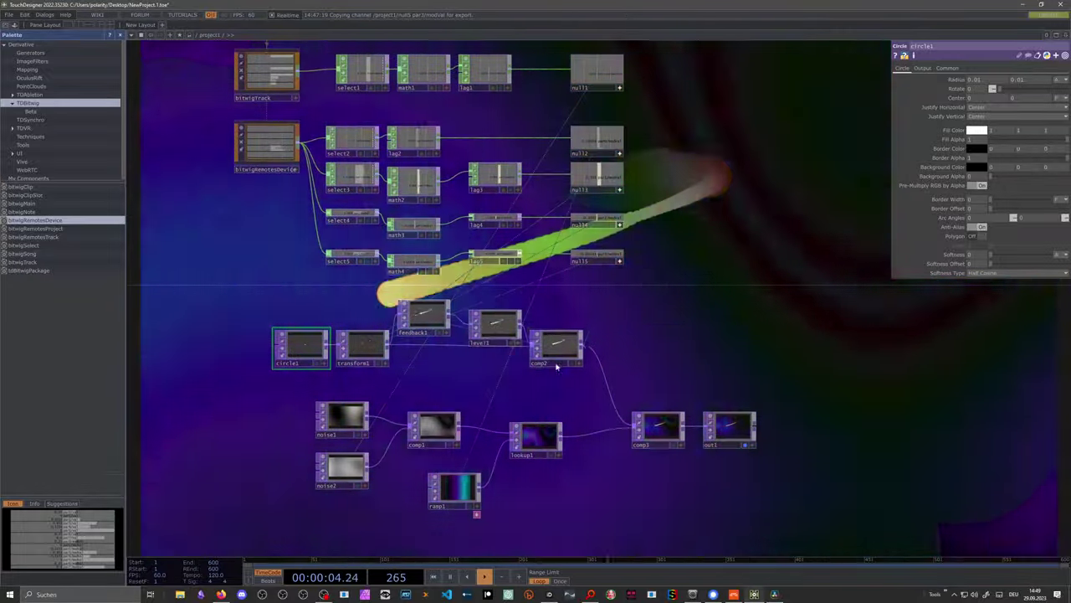
pyautogui.moveTo(557, 366); pyautogui.dragTo(556, 377)
# Raise the post opacity of level1 slightly to lengthen the feedback trail
pyautogui.moveTo(330, 310); pyautogui.dragTo(379, 348)
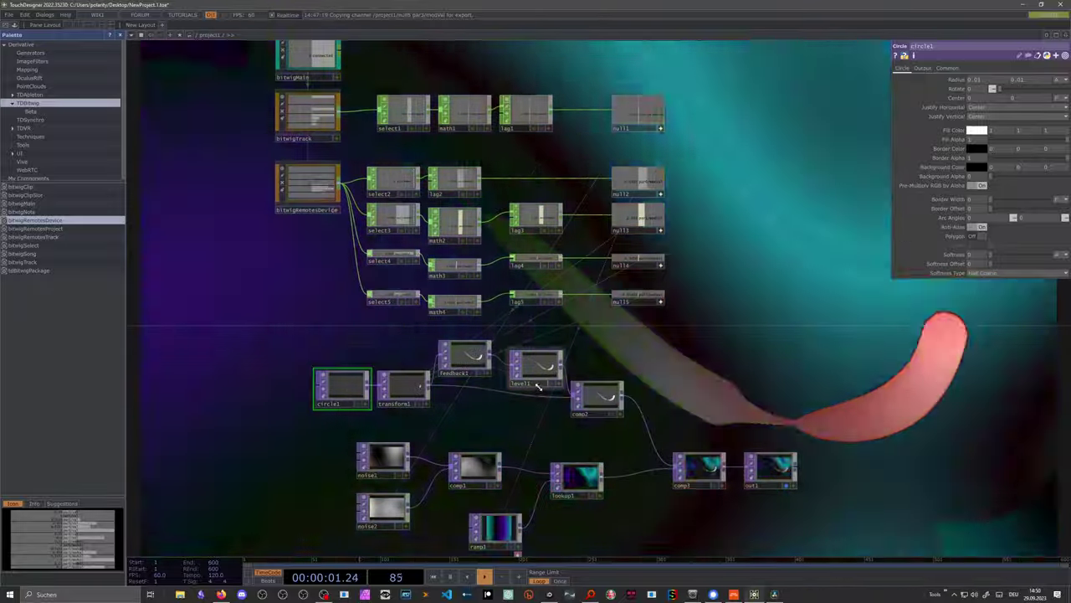
pyautogui.click(550, 370)
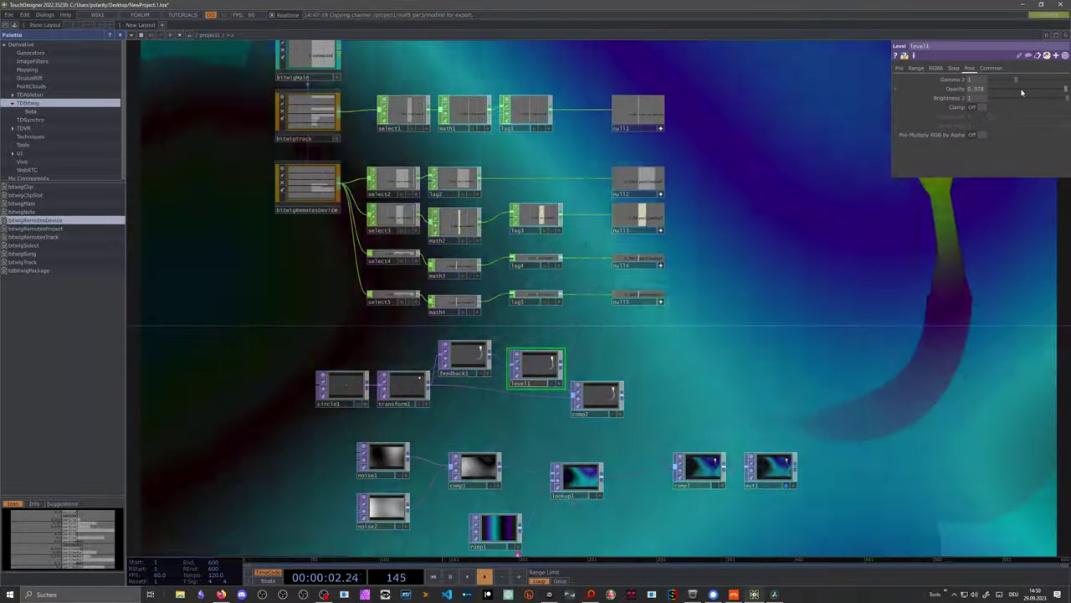
pyautogui.moveTo(1065, 89)
pyautogui.mouseDown()
pyautogui.moveTo(1055, 91)
pyautogui.moveTo(1066, 92)
pyautogui.mouseUp()
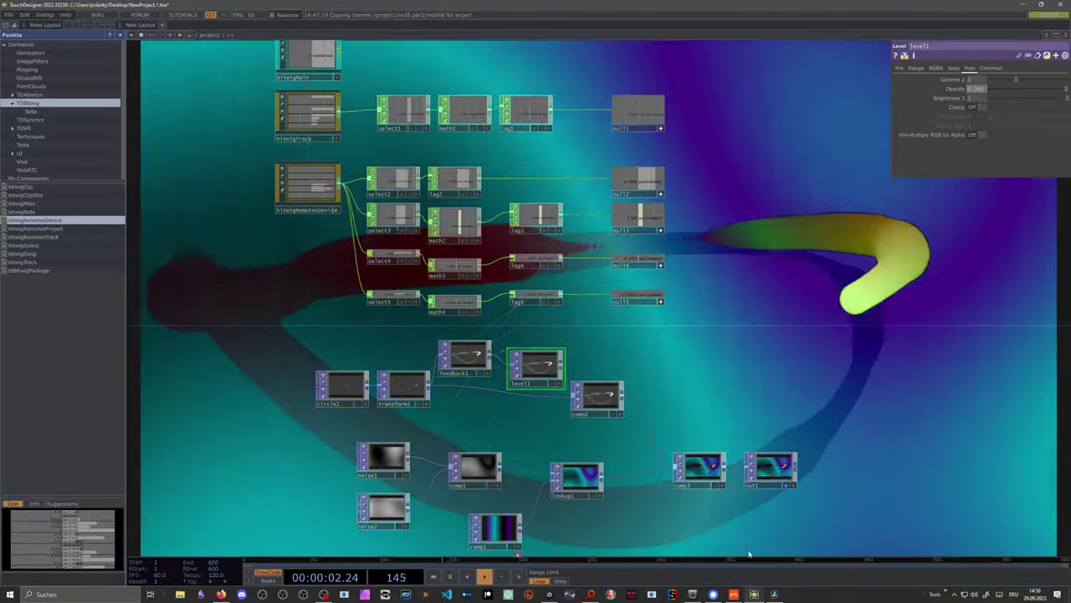
# In Bitwig Studio, set the Random 1 and Random 2 modulator rates to 8th note, and return to TouchDesigner
pyautogui.click(733, 594)
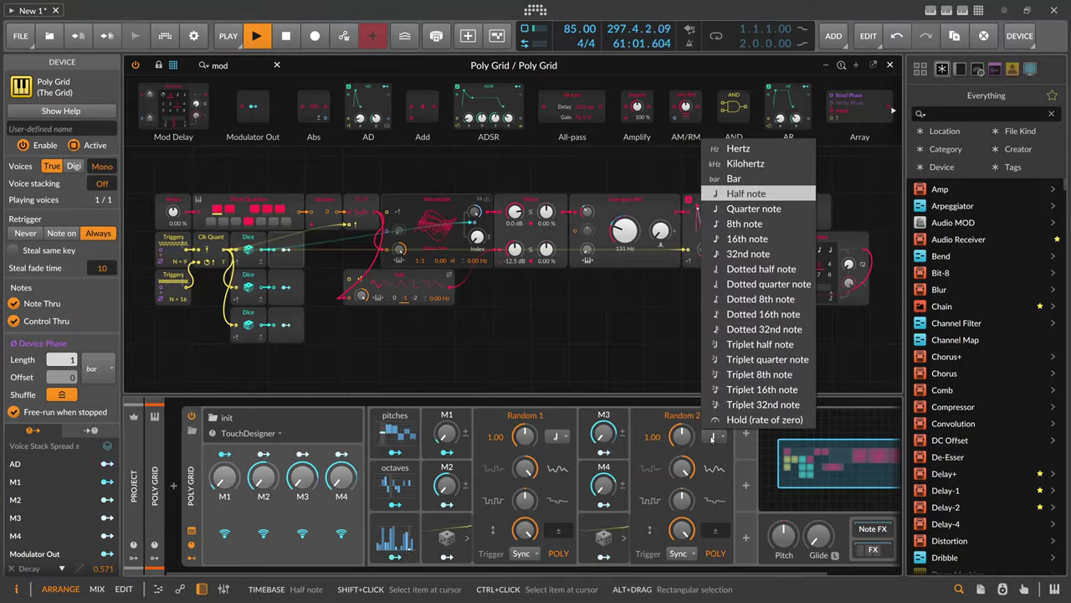
pyautogui.click(728, 222)
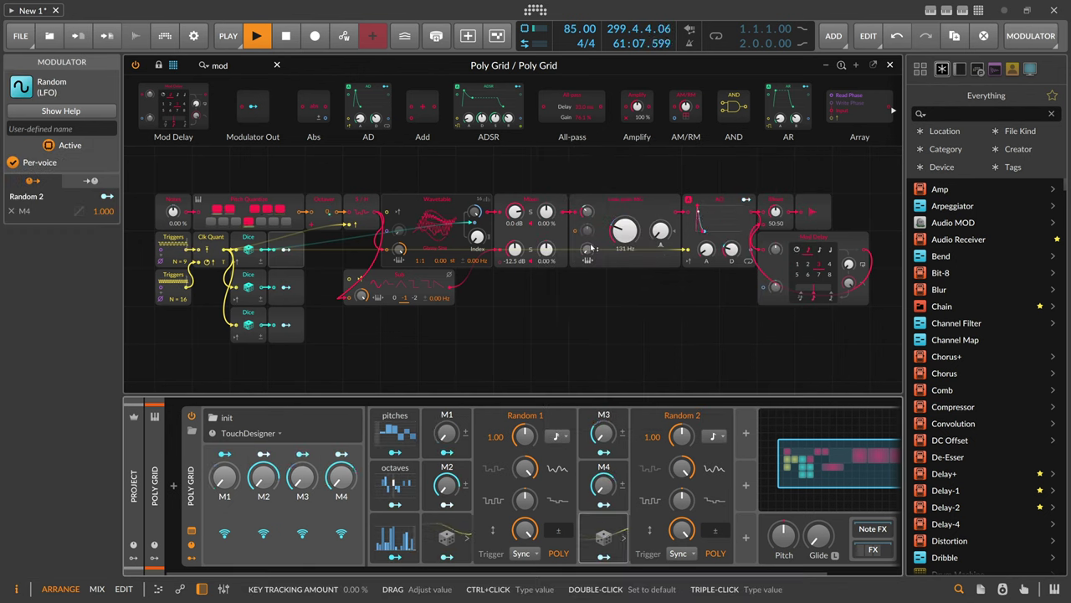
pyautogui.hotkey('alt', 'Tab')
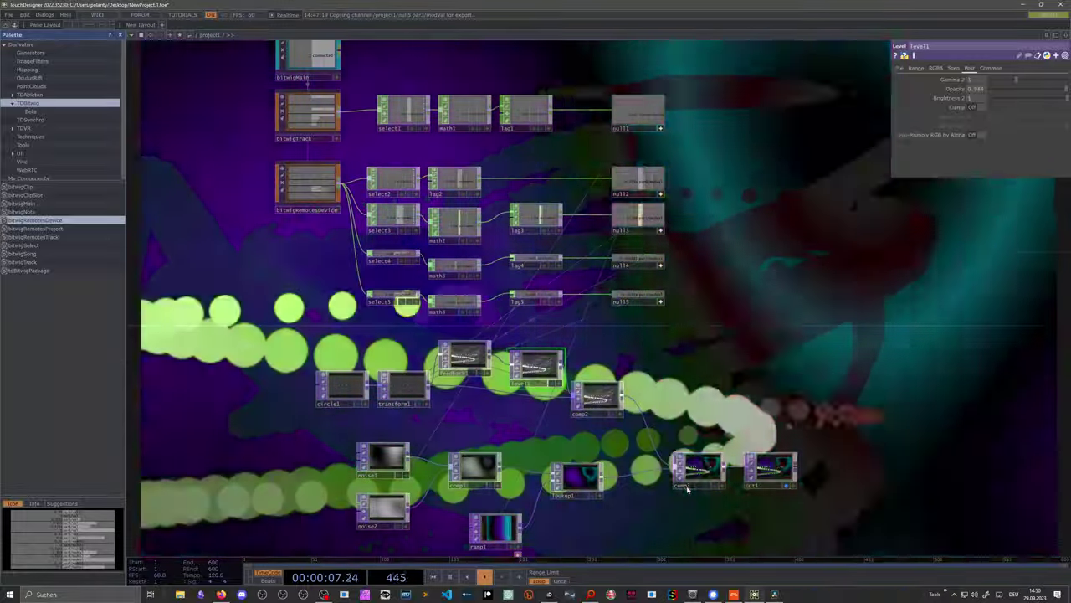
# Turn off the background display of out1
pyautogui.click(696, 471)
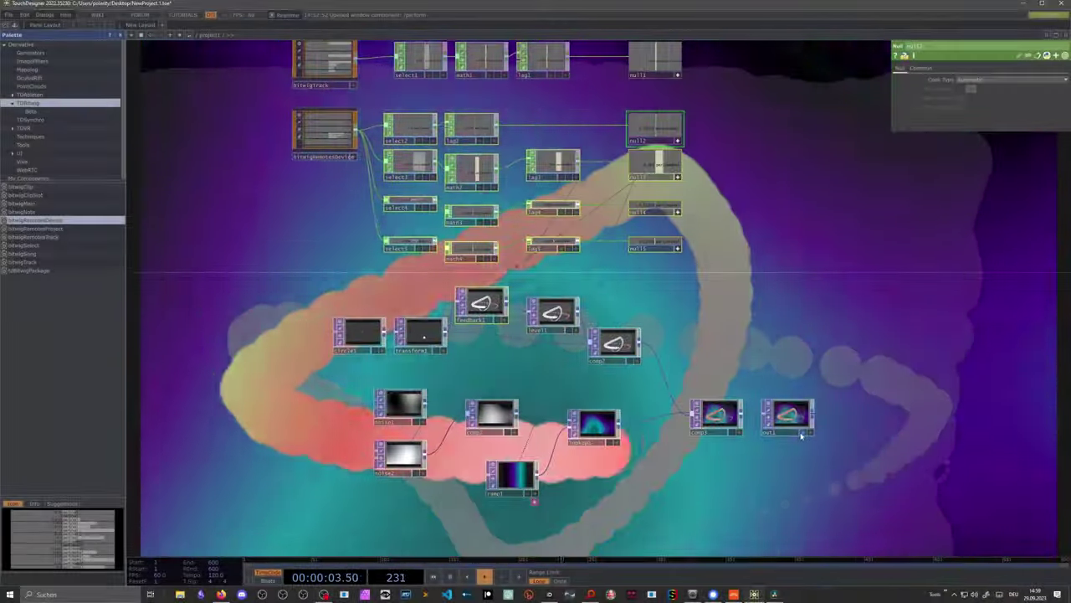
pyautogui.click(802, 431)
pyautogui.moveTo(639, 317); pyautogui.dragTo(687, 457)
pyautogui.scroll(5, 420, 386)
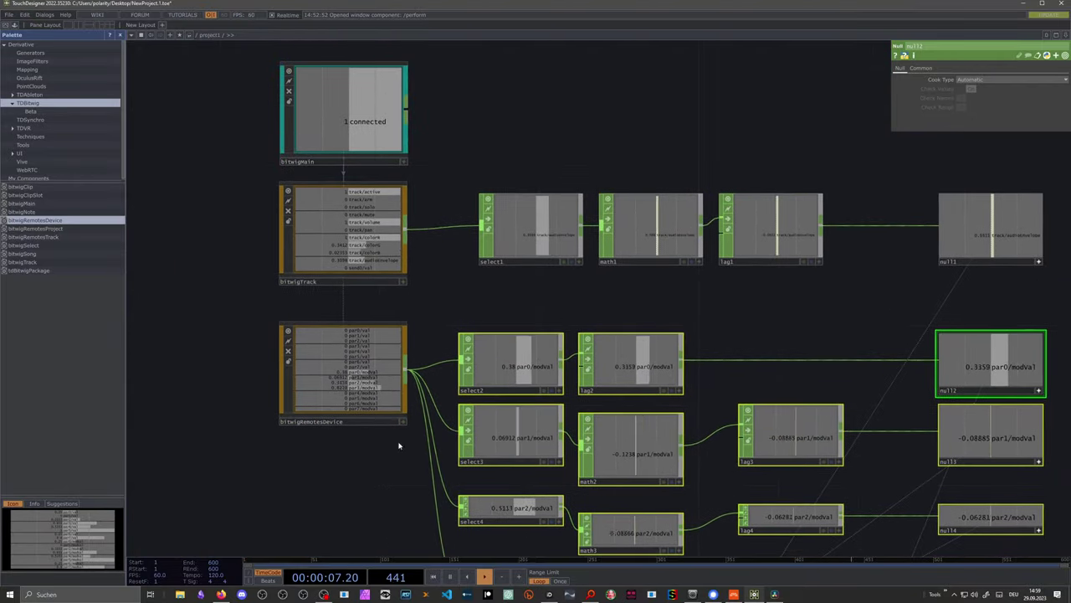
# Examine the Bitwig track and remote device channels and the select, math, lag and null chains they feed
pyautogui.moveTo(461, 285); pyautogui.dragTo(456, 296)
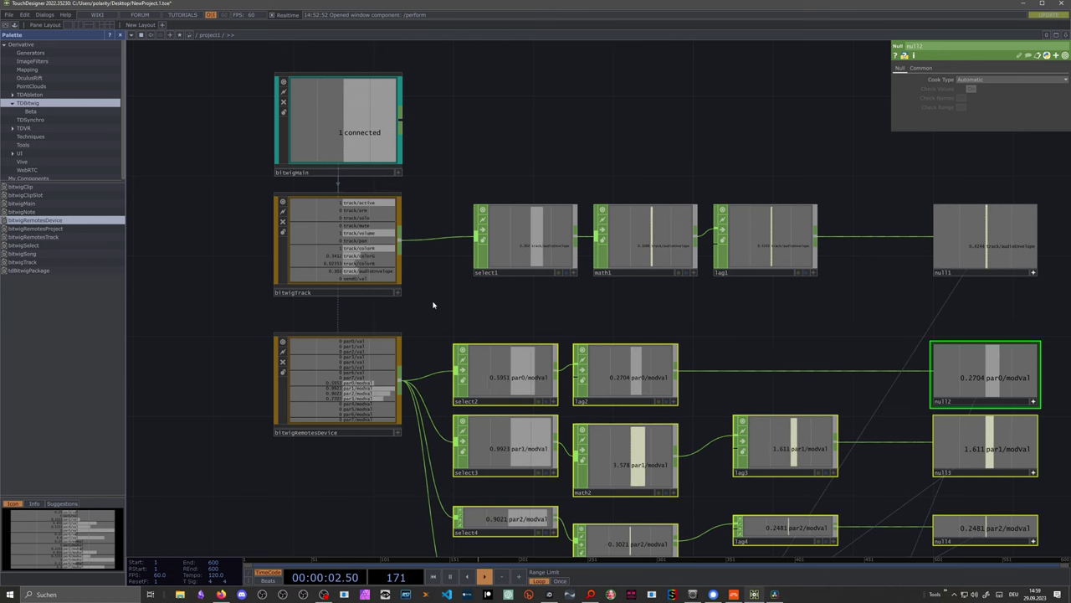
pyautogui.scroll(-2, 371, 366)
pyautogui.scroll(4, 368, 371)
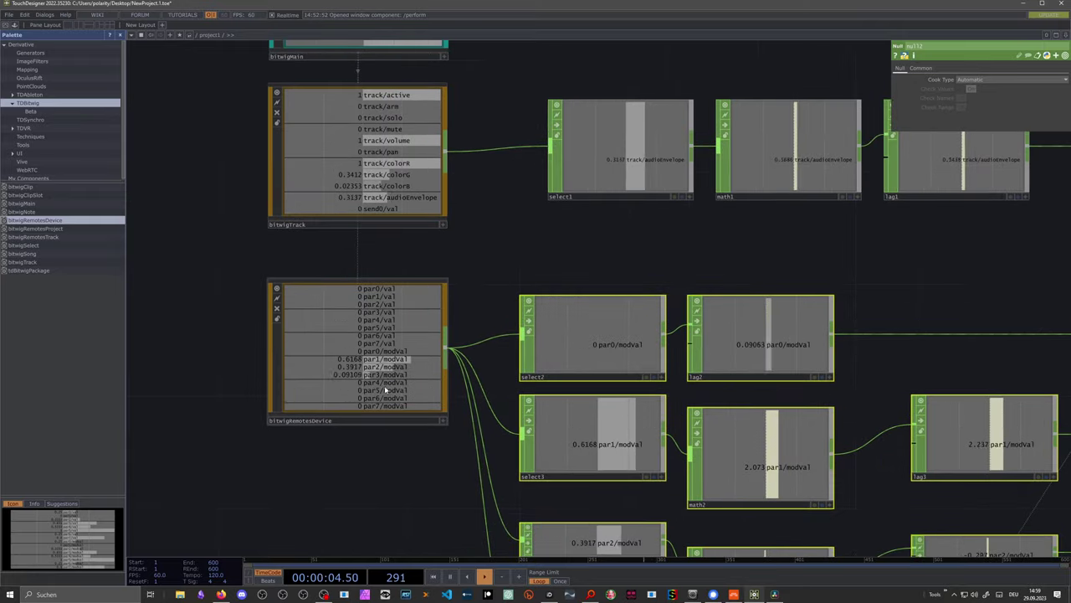
pyautogui.scroll(-4, 385, 434)
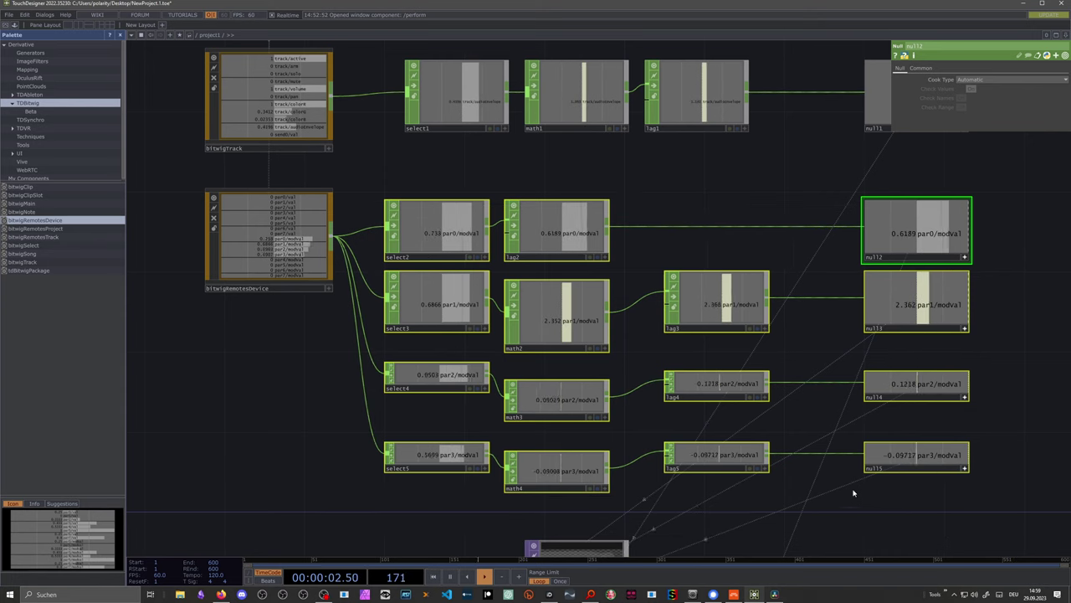
# Examine how the null channels drive the circle feedback chain and the coloured noise chain, and how both are composited into out1
pyautogui.moveTo(836, 454); pyautogui.dragTo(825, 204)
pyautogui.moveTo(444, 298); pyautogui.dragTo(419, 203)
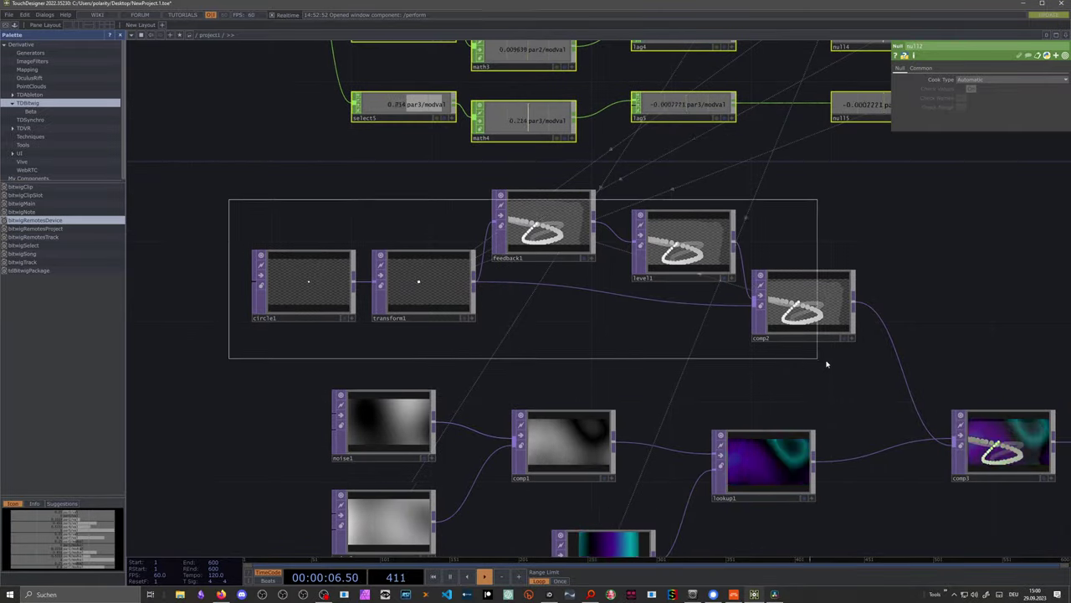
pyautogui.moveTo(827, 364); pyautogui.dragTo(760, 366)
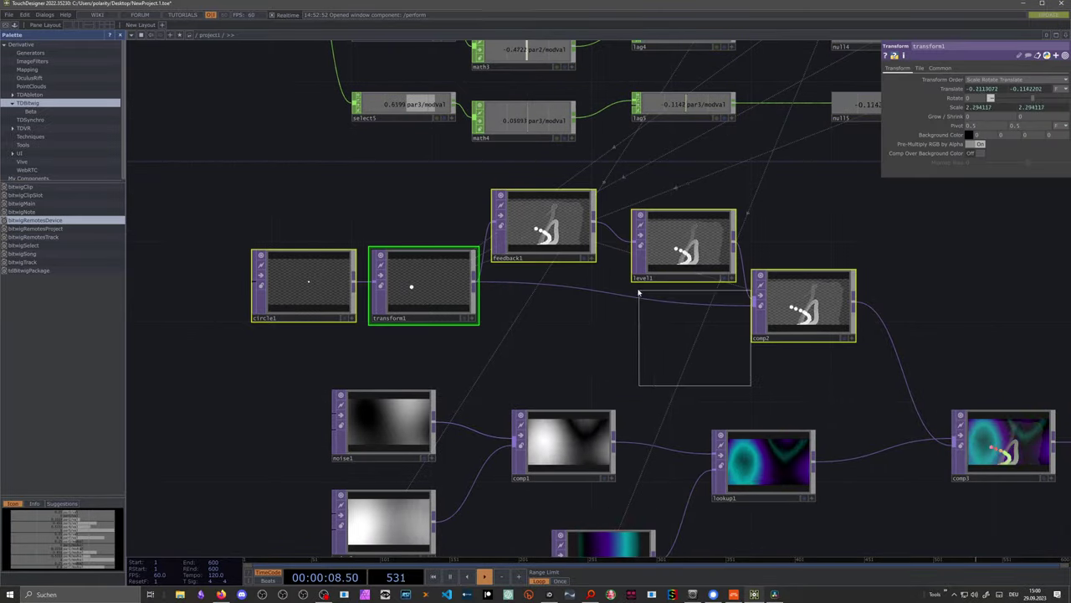
pyautogui.moveTo(639, 292); pyautogui.dragTo(636, 293, button='right')
pyautogui.moveTo(605, 324); pyautogui.dragTo(480, 179)
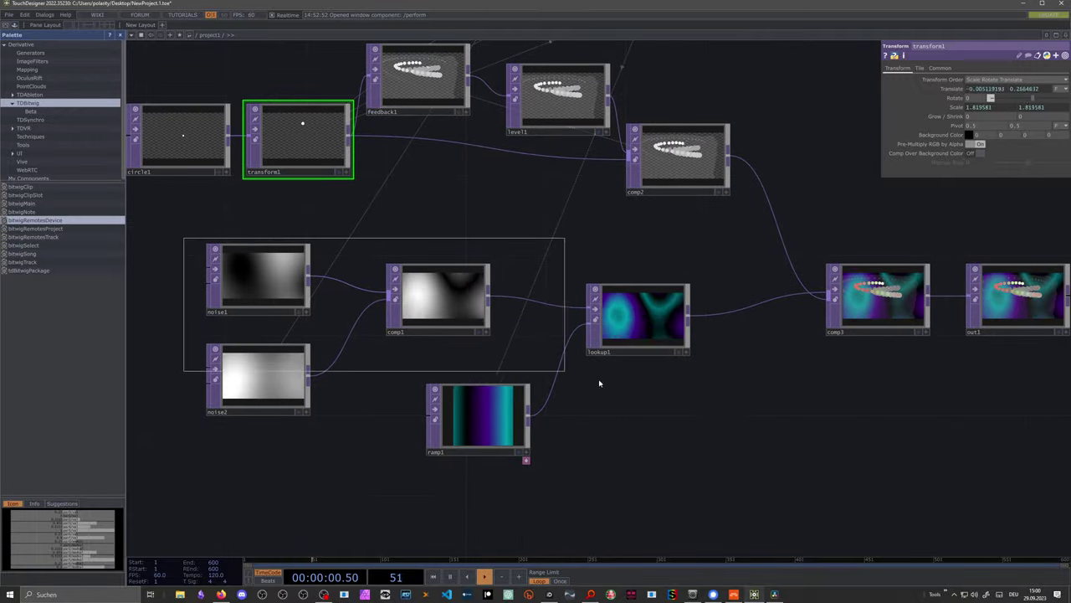
pyautogui.moveTo(890, 401); pyautogui.dragTo(846, 429)
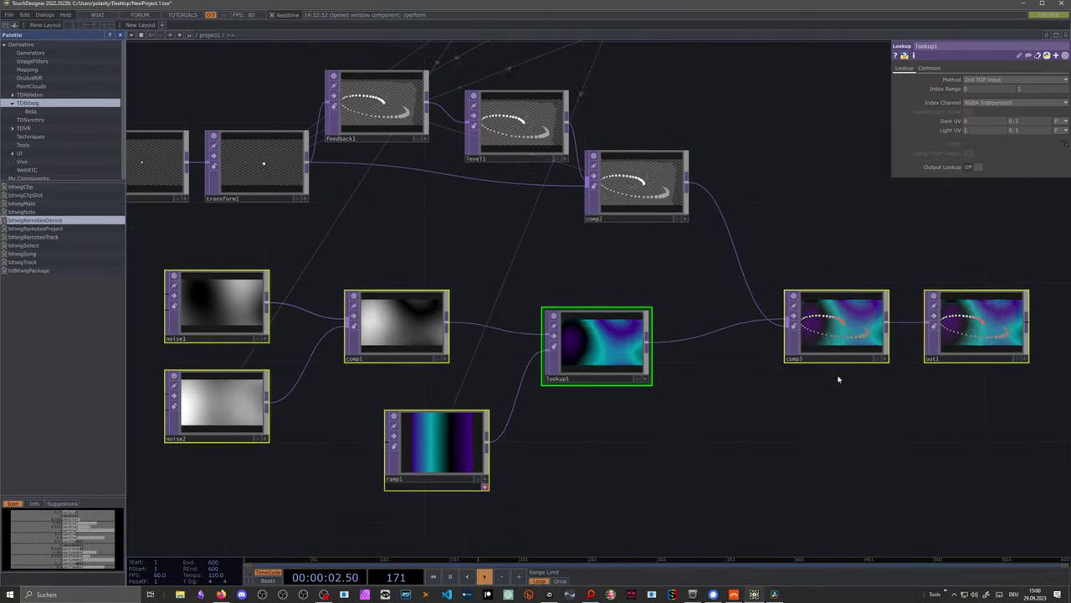
pyautogui.moveTo(835, 263); pyautogui.dragTo(840, 304)
pyautogui.moveTo(756, 241); pyautogui.dragTo(794, 321)
pyautogui.scroll(-3, 776, 266)
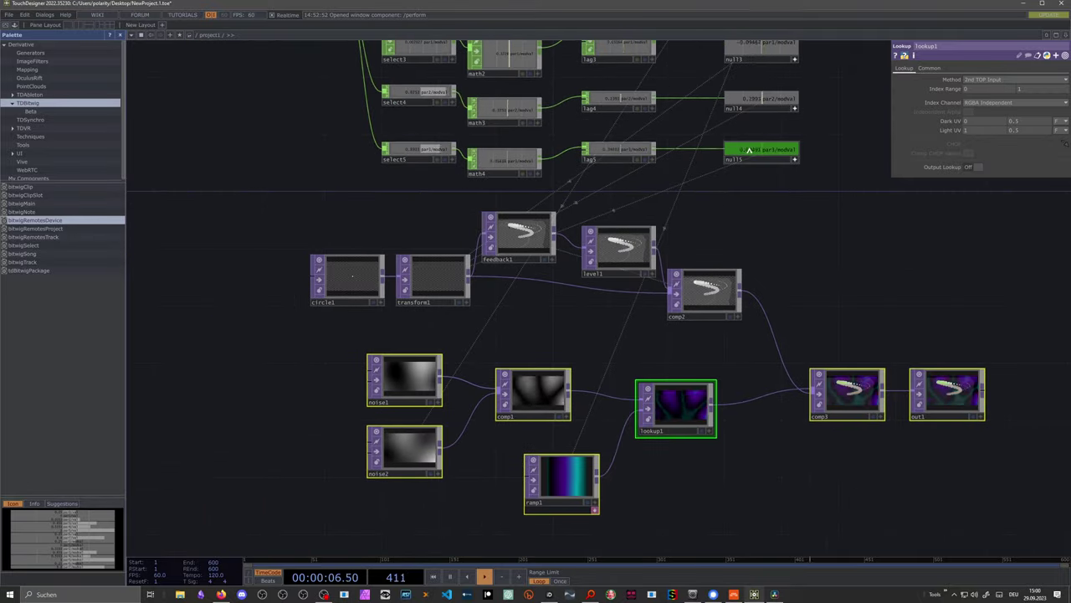
pyautogui.moveTo(740, 87); pyautogui.dragTo(741, 127)
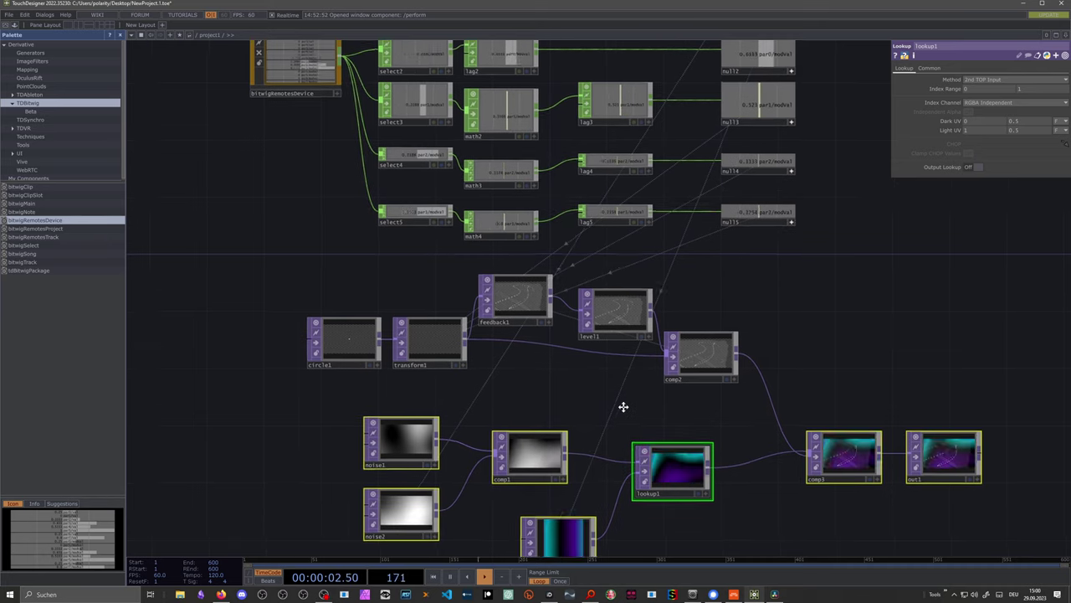
pyautogui.moveTo(624, 407); pyautogui.dragTo(675, 442)
pyautogui.scroll(-2, 399, 305)
pyautogui.moveTo(399, 305); pyautogui.dragTo(429, 329)
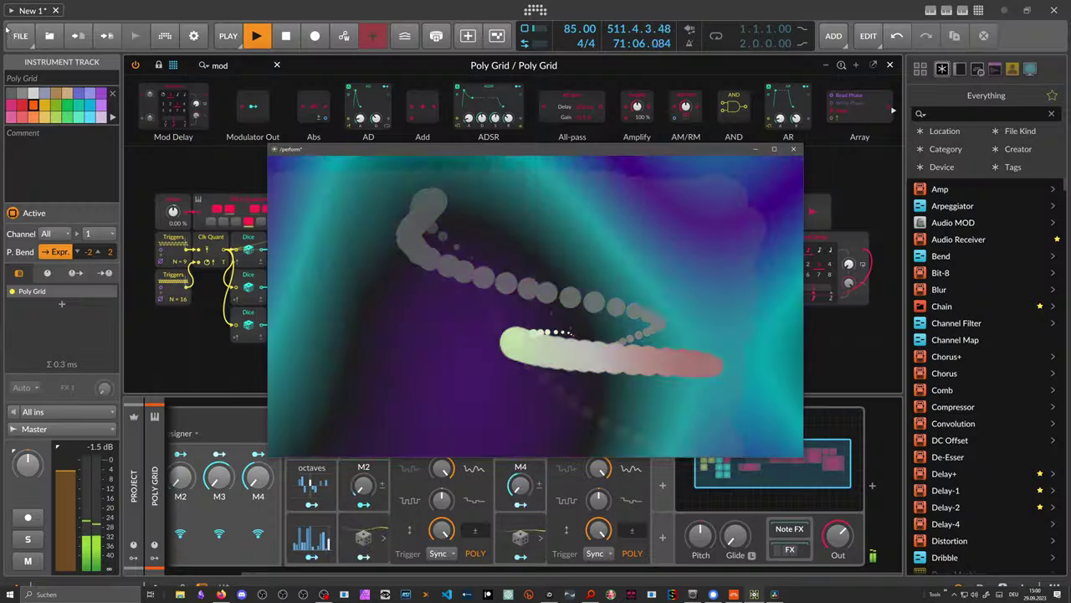
# With the perform window open over Bitwig Studio, move it clear of the Random 1 and Random 2 modulators
pyautogui.moveTo(330, 155); pyautogui.dragTo(539, 77)
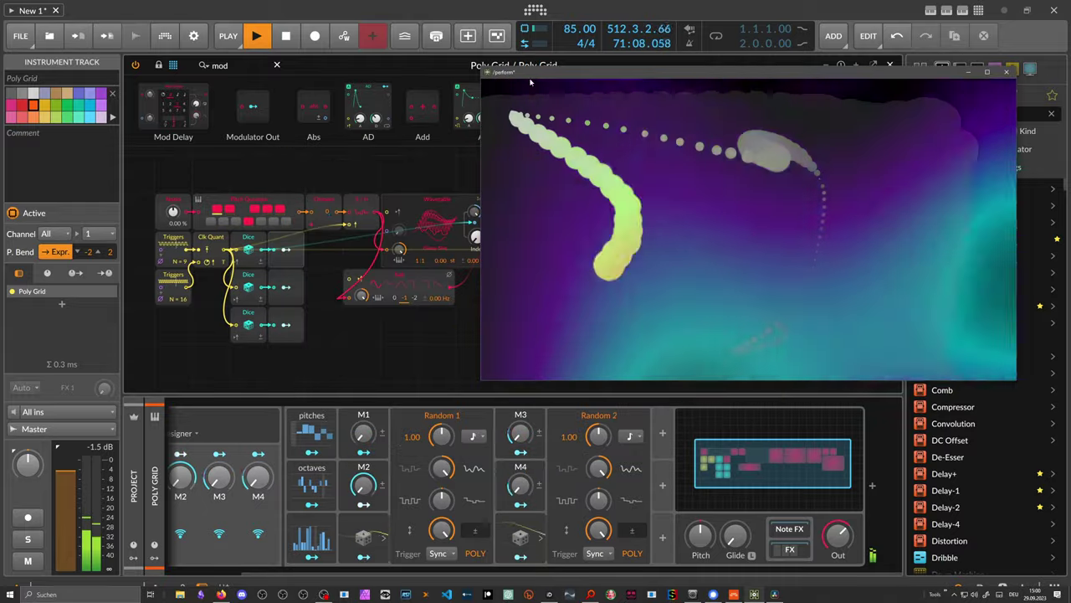